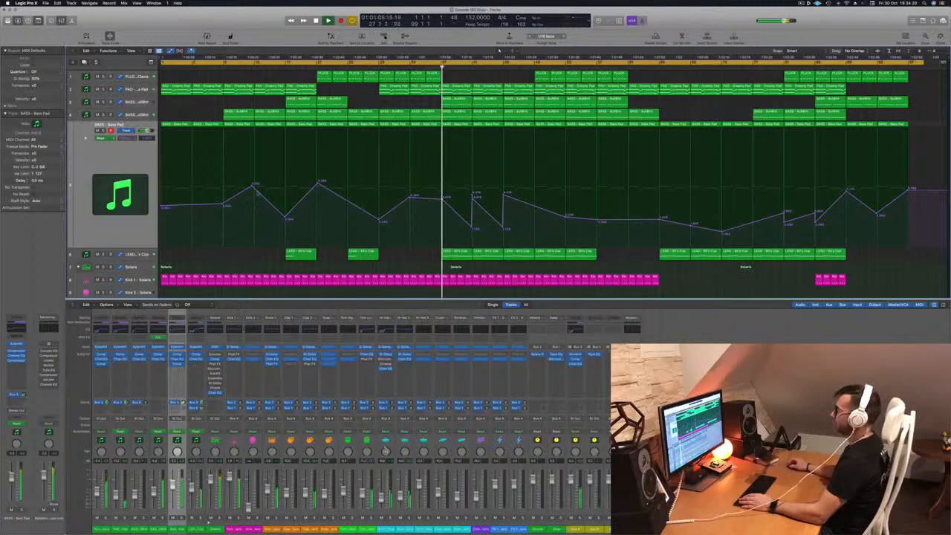
- Audition the LEAD - 80's Cup track in solo, restore the full mix and hide the mixer
{"action": "left_click", "coordinate": [139, 254]}
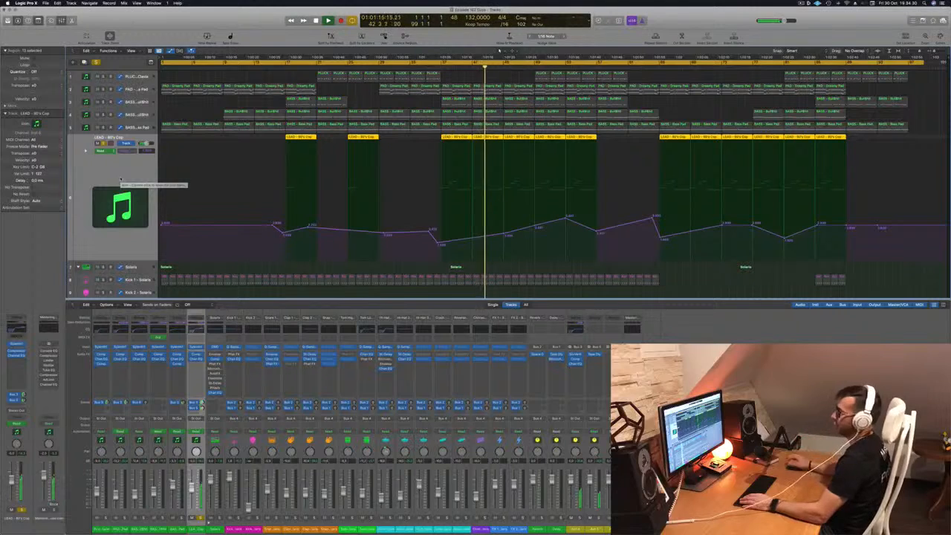
{"action": "key", "text": "s"}
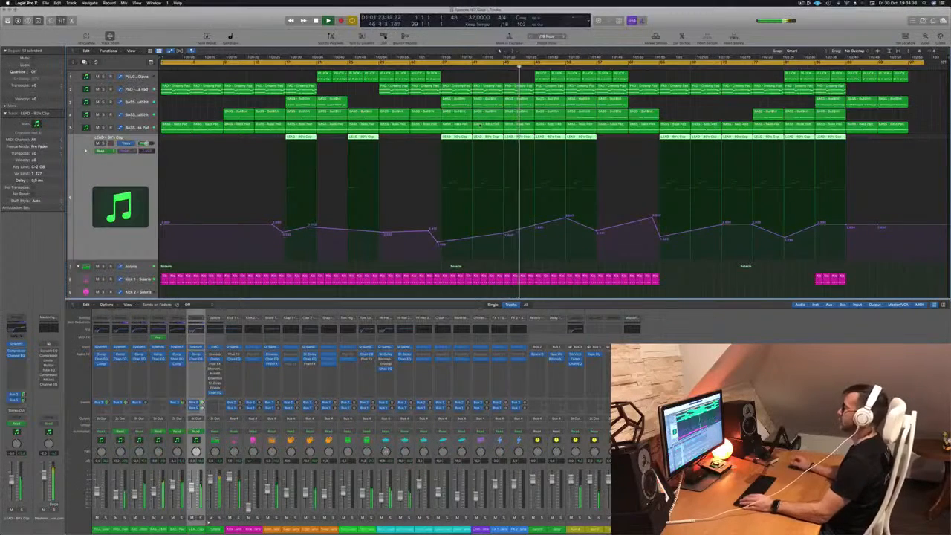
{"action": "key", "text": "x"}
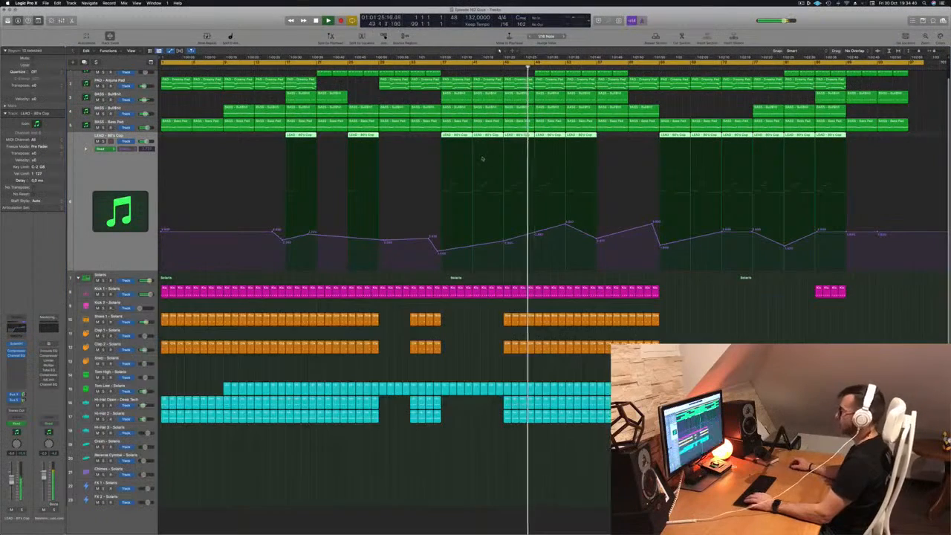
{"action": "scroll", "coordinate": [448, 362], "scroll_direction": "up", "scroll_amount": 3}
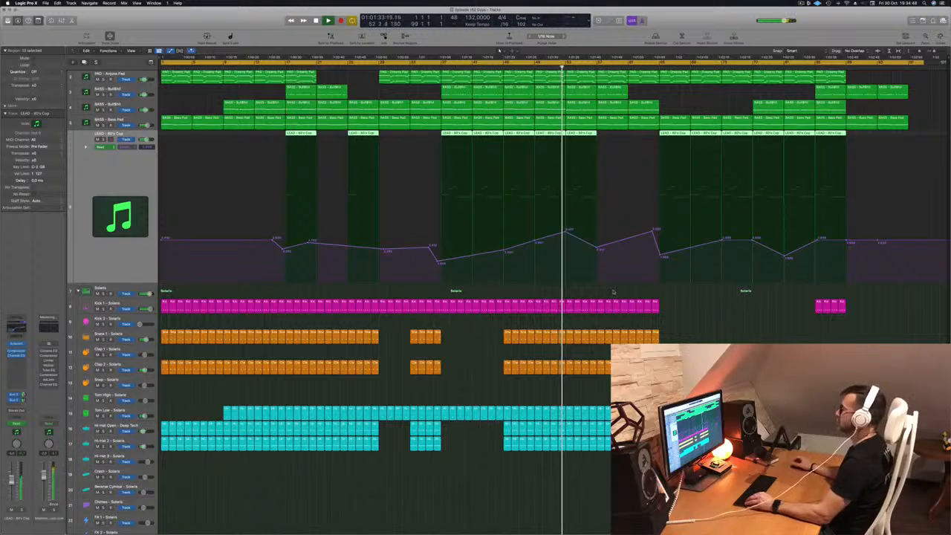
{"action": "scroll", "coordinate": [622, 220], "scroll_direction": "up", "scroll_amount": 1}
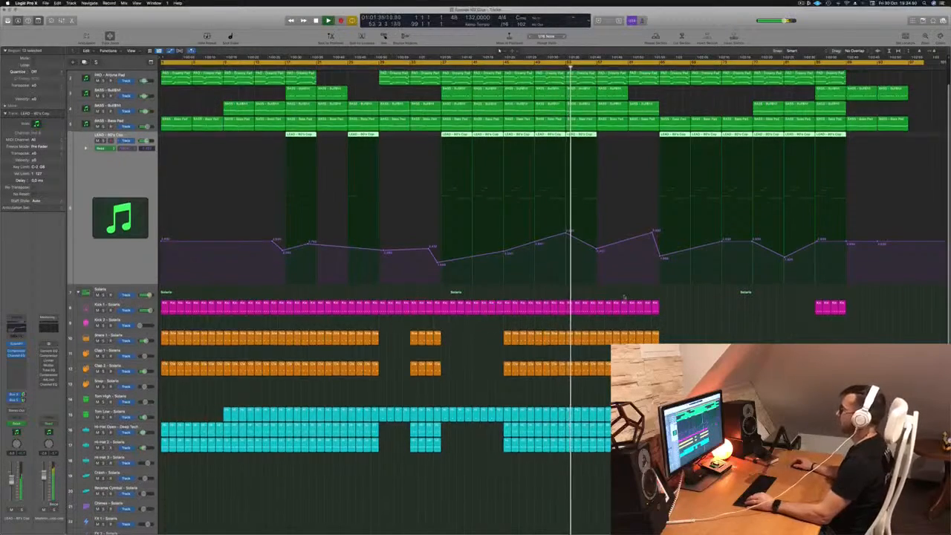
{"action": "scroll", "coordinate": [624, 216], "scroll_direction": "up", "scroll_amount": 3}
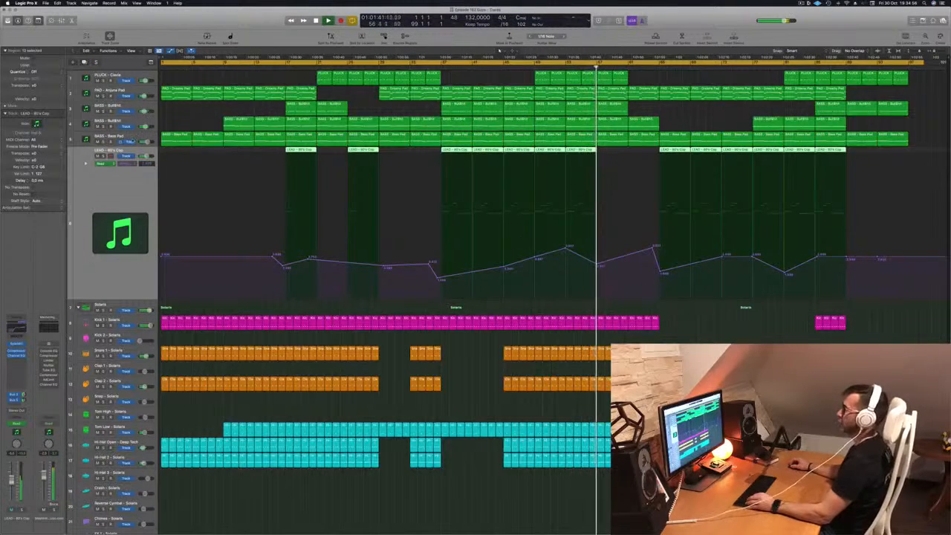
- Select the Bass Pad track, then solo the PLUCK, PAD and two other bass tracks one at a time during playback to compare them
{"action": "key", "text": "Up"}
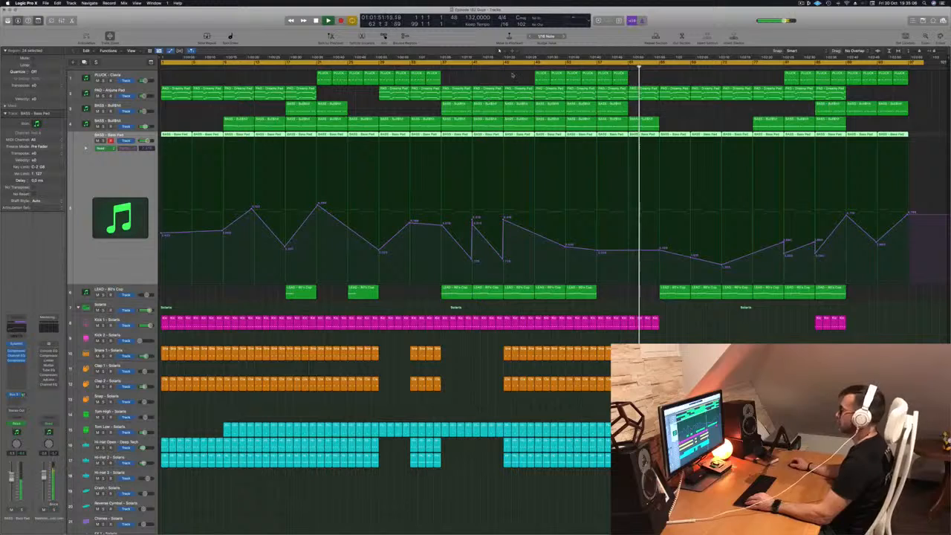
{"action": "left_click", "coordinate": [499, 51]}
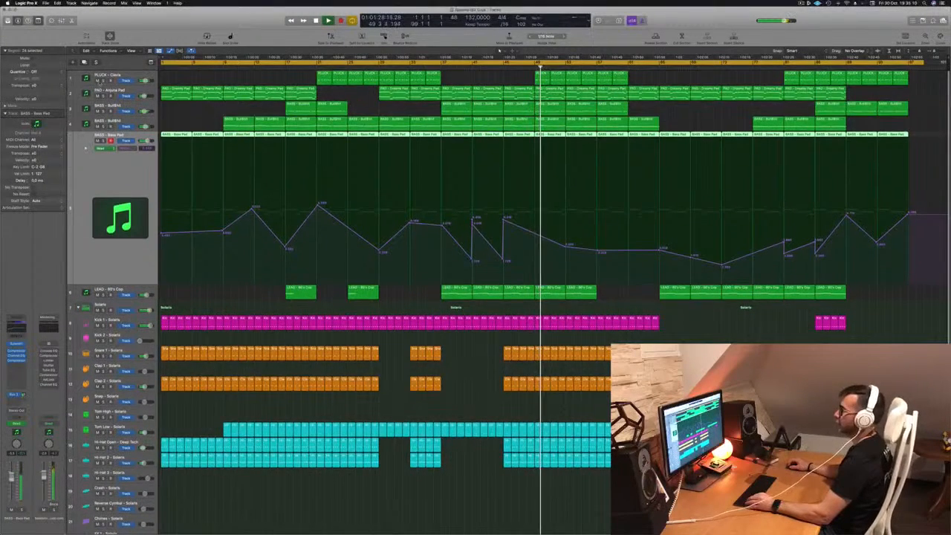
{"action": "left_click", "coordinate": [103, 80]}
{"action": "left_click", "coordinate": [103, 80]}
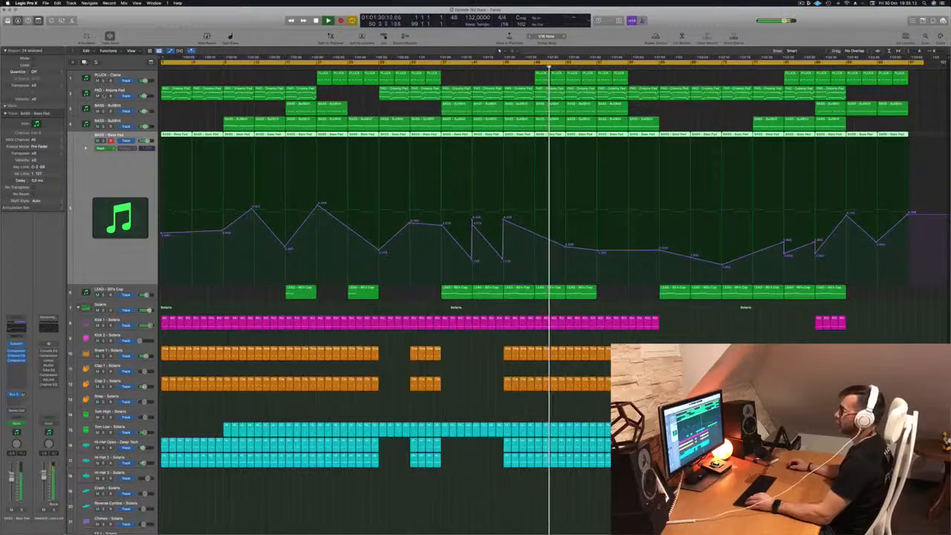
{"action": "left_click", "coordinate": [104, 96]}
{"action": "left_click", "coordinate": [104, 96]}
{"action": "left_click", "coordinate": [103, 111]}
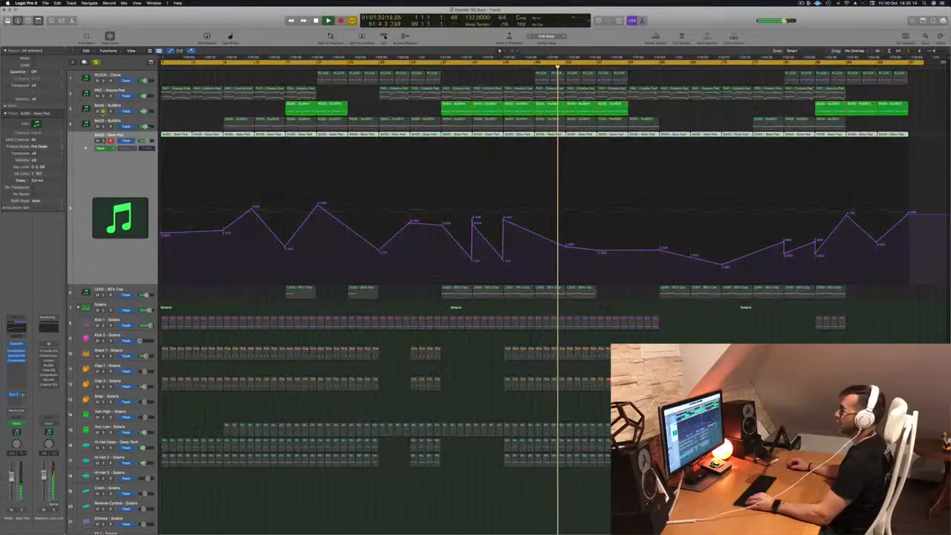
{"action": "left_click", "coordinate": [103, 111]}
{"action": "left_click", "coordinate": [103, 126]}
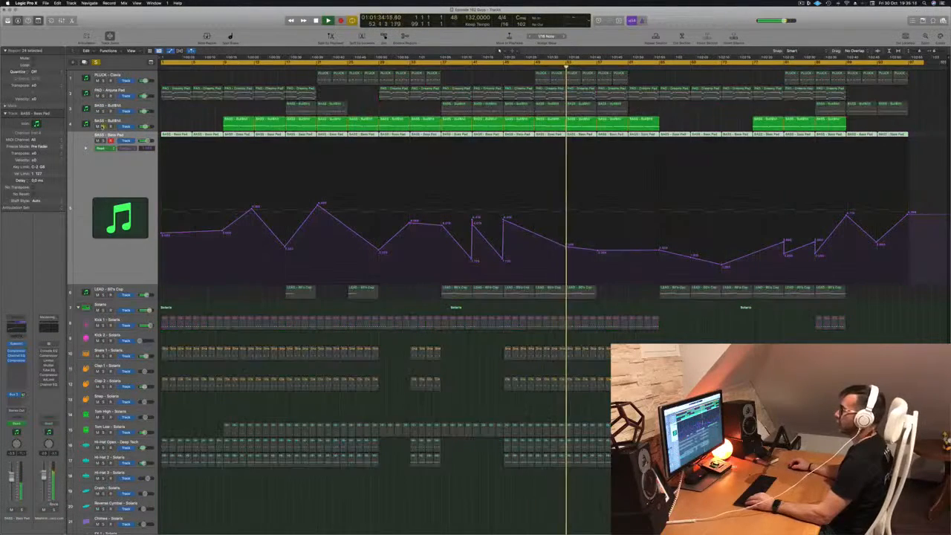
{"action": "left_click", "coordinate": [103, 126]}
- On the bass track directly above Bass Pad, delete the low automation point at bar 53 and raise the point at bar 57
{"action": "left_click", "coordinate": [112, 120]}
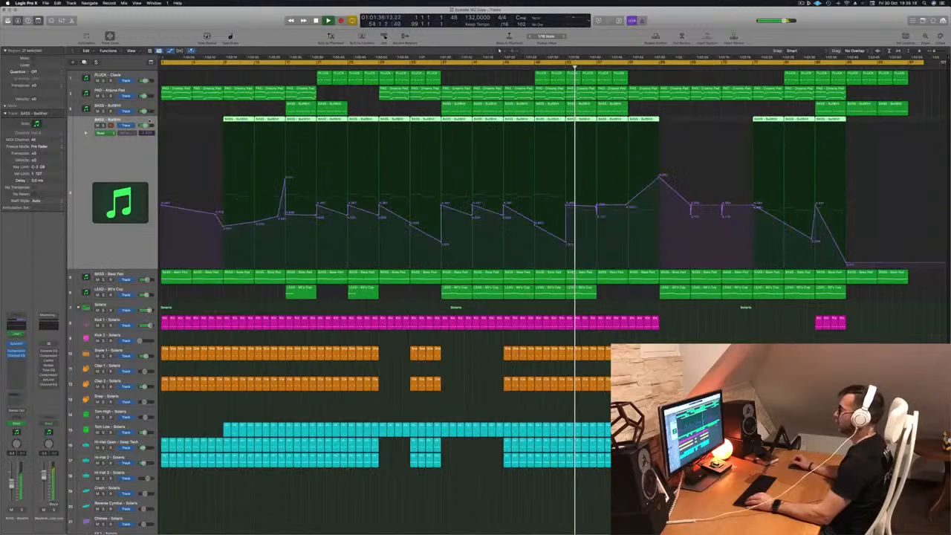
{"action": "left_click", "coordinate": [527, 66]}
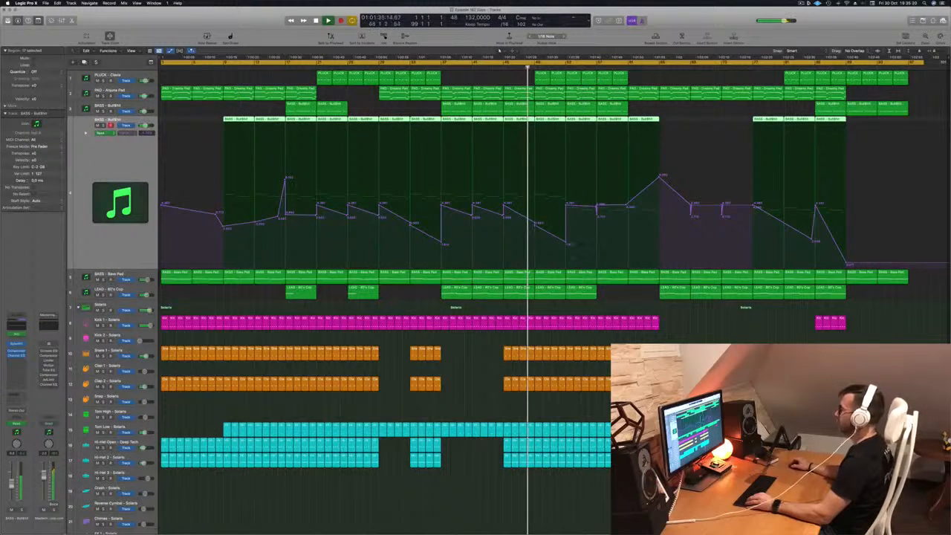
{"action": "left_click", "coordinate": [566, 243]}
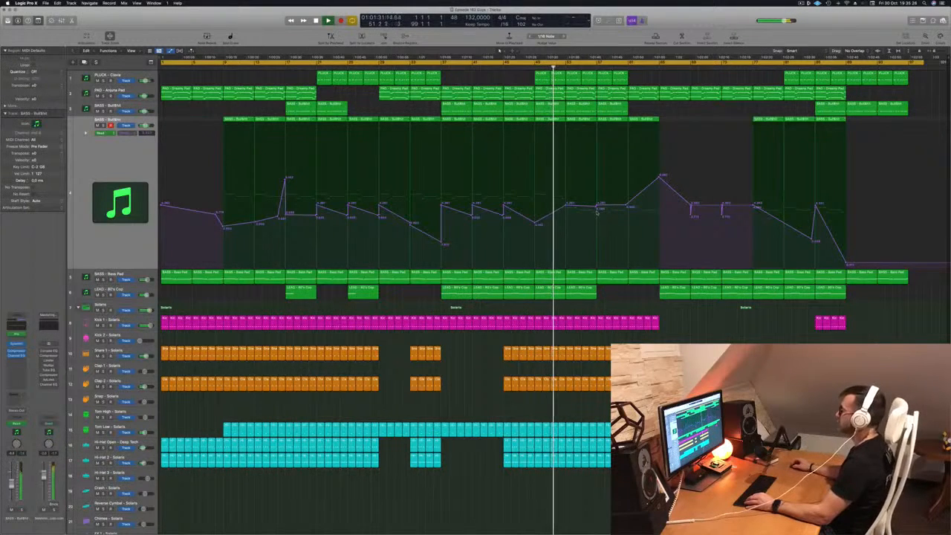
{"action": "left_click_drag", "start_coordinate": [597, 208], "coordinate": [599, 195]}
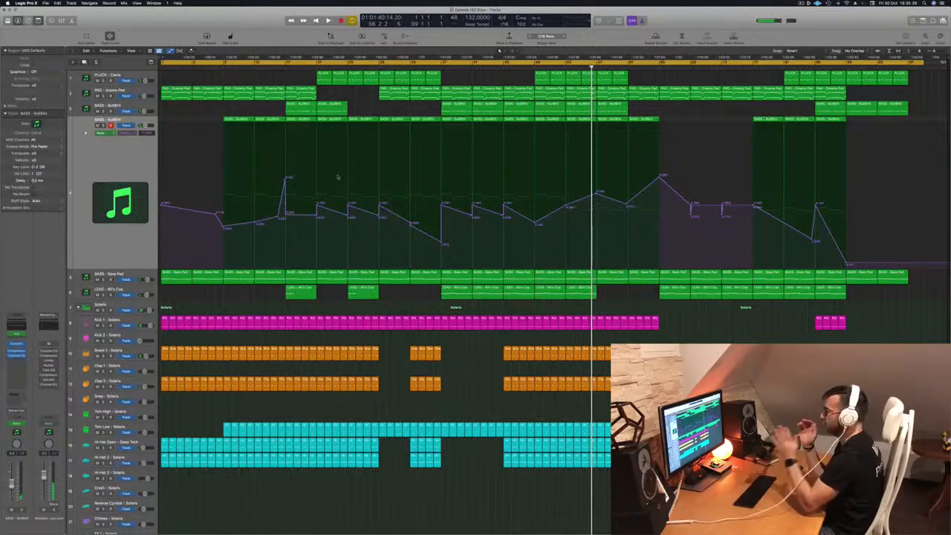
- Play the song from the beginning and set the cycle range to bars 1 to 9
{"action": "scroll", "coordinate": [335, 176], "scroll_direction": "down", "scroll_amount": 3}
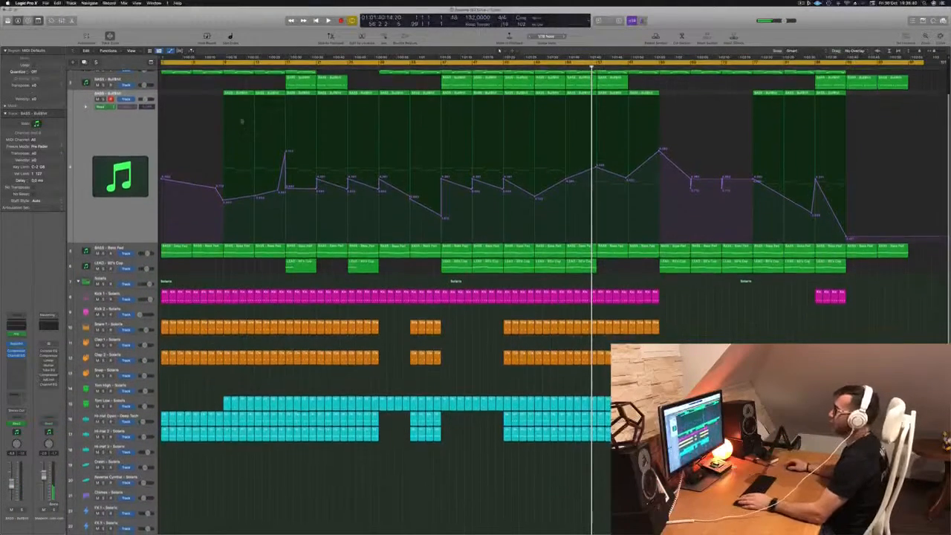
{"action": "scroll", "coordinate": [238, 121], "scroll_direction": "up", "scroll_amount": 3}
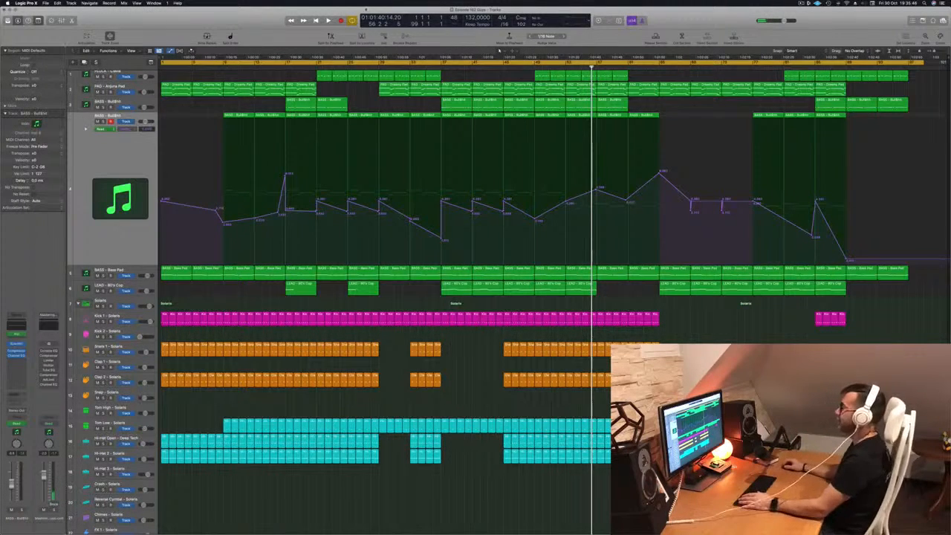
{"action": "key", "text": "Return"}
{"action": "key", "text": "space"}
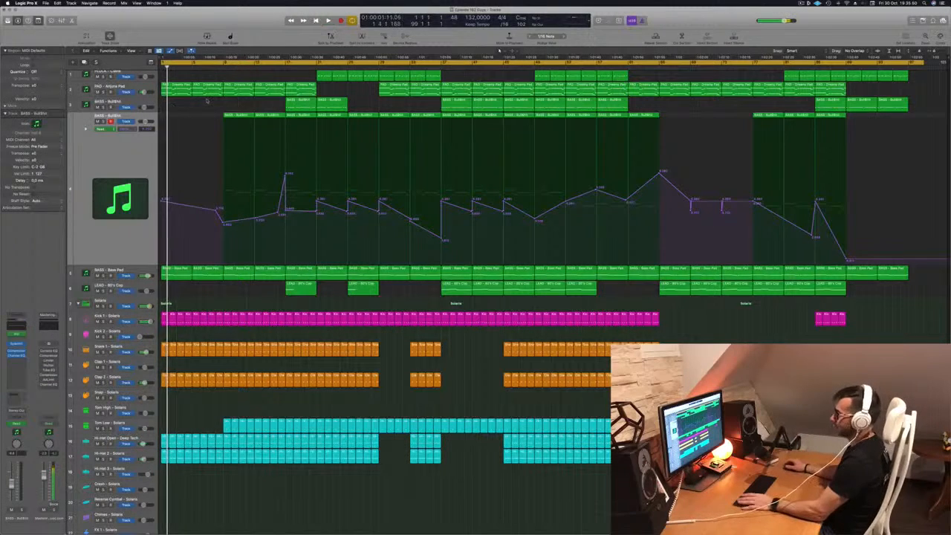
{"action": "key", "text": "super+Right"}
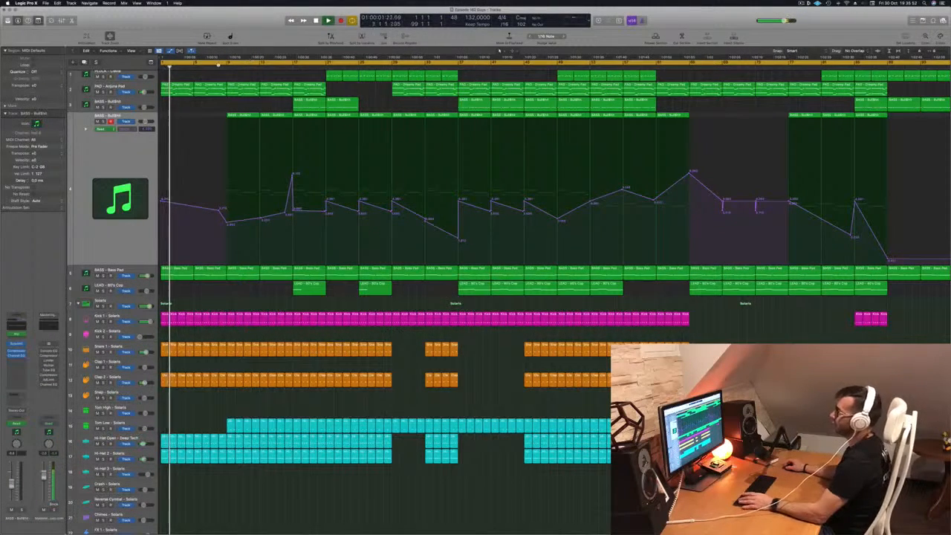
{"action": "key", "text": "Return"}
{"action": "left_click", "coordinate": [218, 64]}
{"action": "left_click_drag", "start_coordinate": [162, 64], "coordinate": [226, 66]}
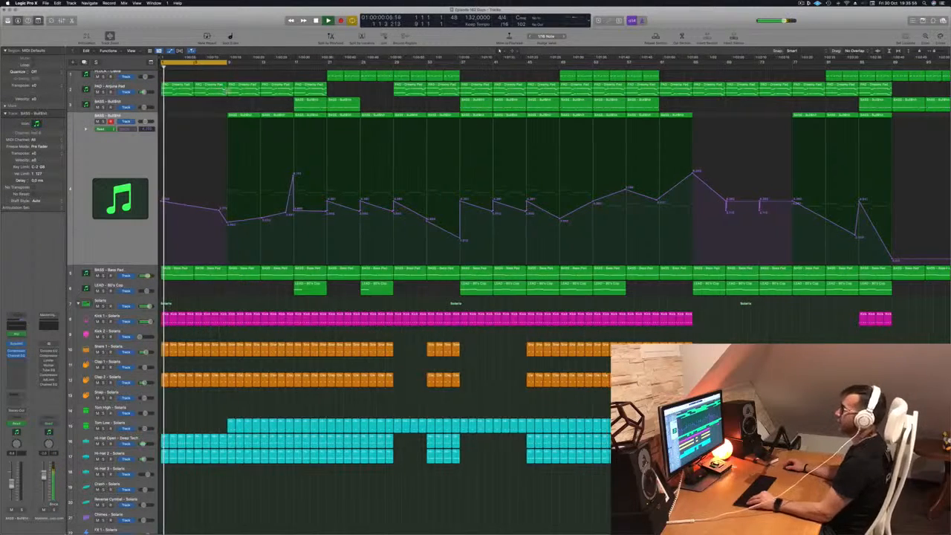
{"action": "key", "text": "super+Right"}
{"action": "key", "text": "Return"}
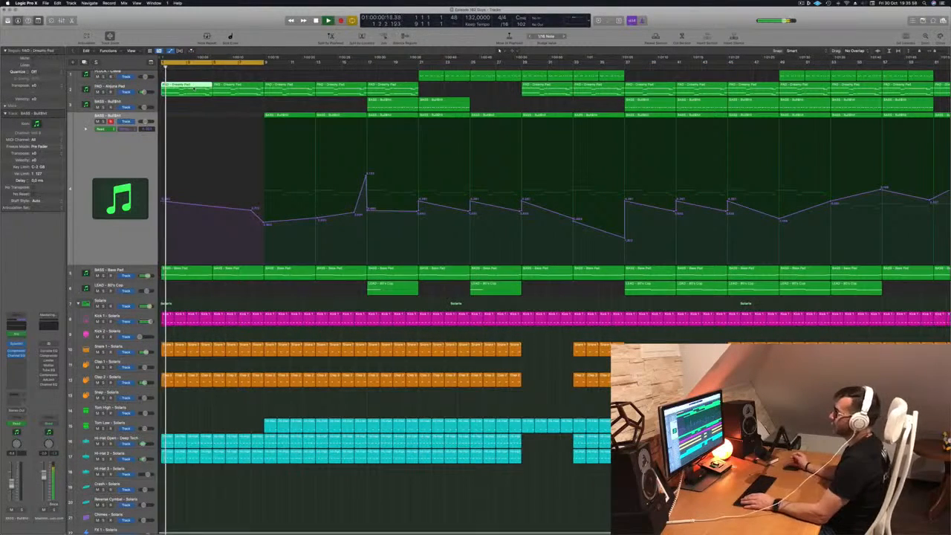
- Remove the first two Bass Pad regions from the opening eight bars
{"action": "key", "text": "space"}
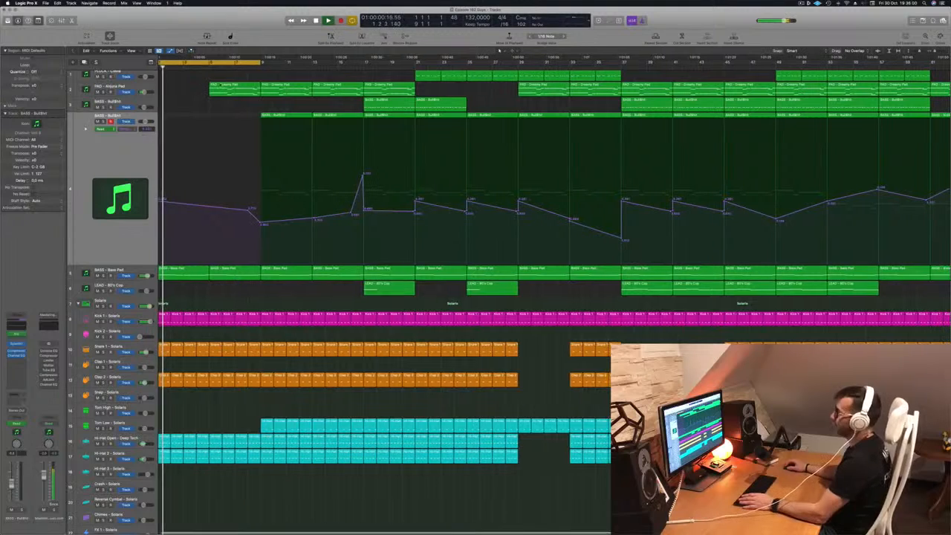
{"action": "key", "text": "space"}
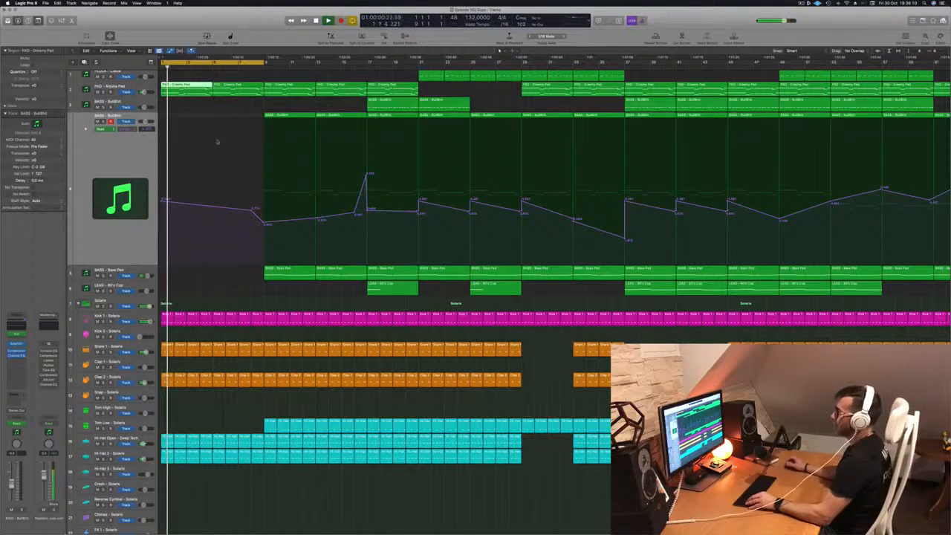
- Open the first PAD - Dreamy Pad region in the Piano Roll and delete every note after the opening two-note chord
{"action": "key", "text": "p"}
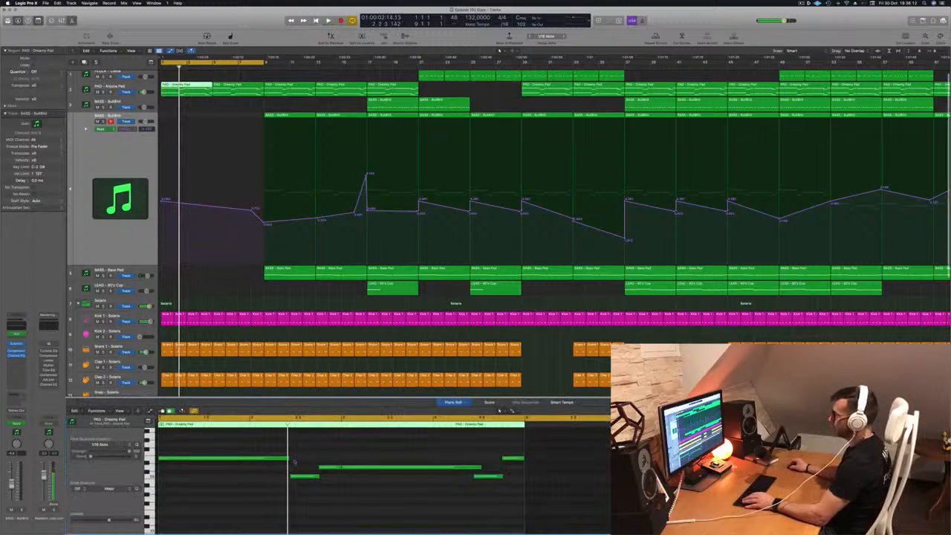
{"action": "scroll", "coordinate": [312, 451], "scroll_direction": "down", "scroll_amount": 3}
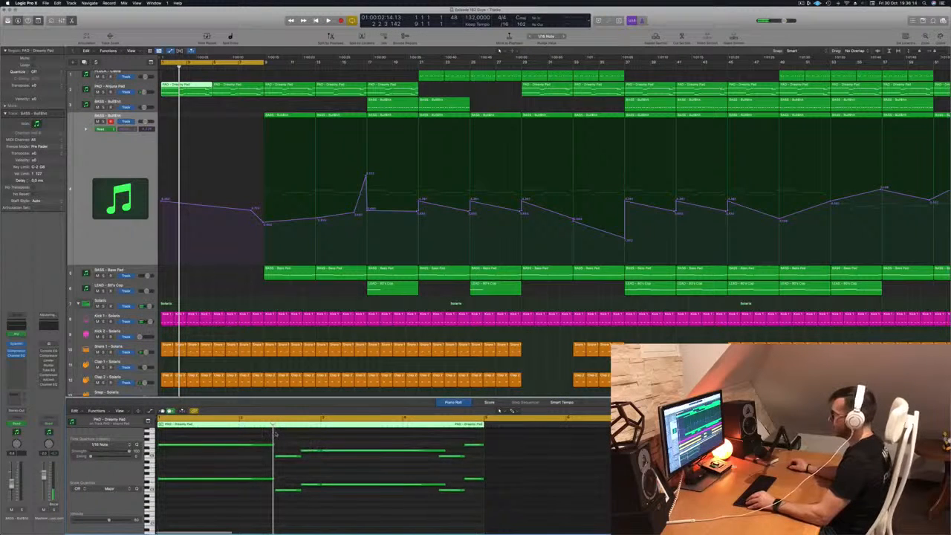
{"action": "key", "text": "shift+f"}
{"action": "key", "text": "Delete"}
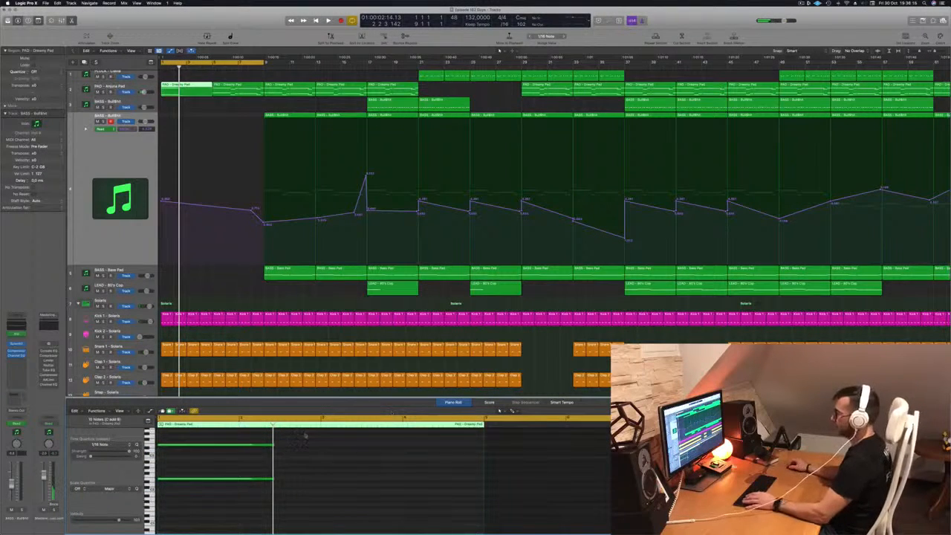
- Extend both remaining pad notes to the end of the four-bar region and play the result from the beginning
{"action": "key", "text": "super+a"}
{"action": "left_click_drag", "start_coordinate": [273, 444], "coordinate": [481, 444]}
{"action": "key", "text": "Return"}
{"action": "key", "text": "space"}
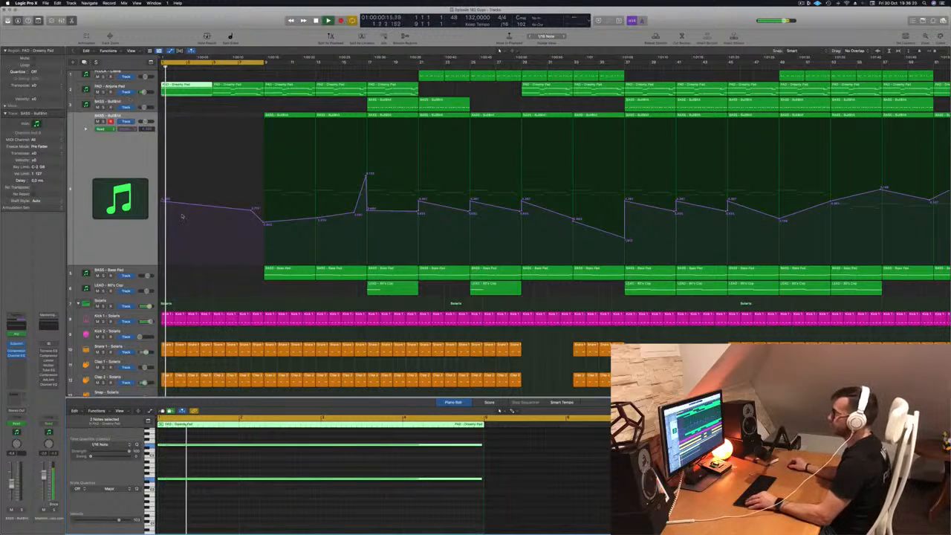
- Replace the second PAD - Dreamy Pad region with a copy of the edited first region at bar 5
{"action": "left_click", "coordinate": [239, 87]}
{"action": "key", "text": "Delete"}
{"action": "key", "text": "Return"}
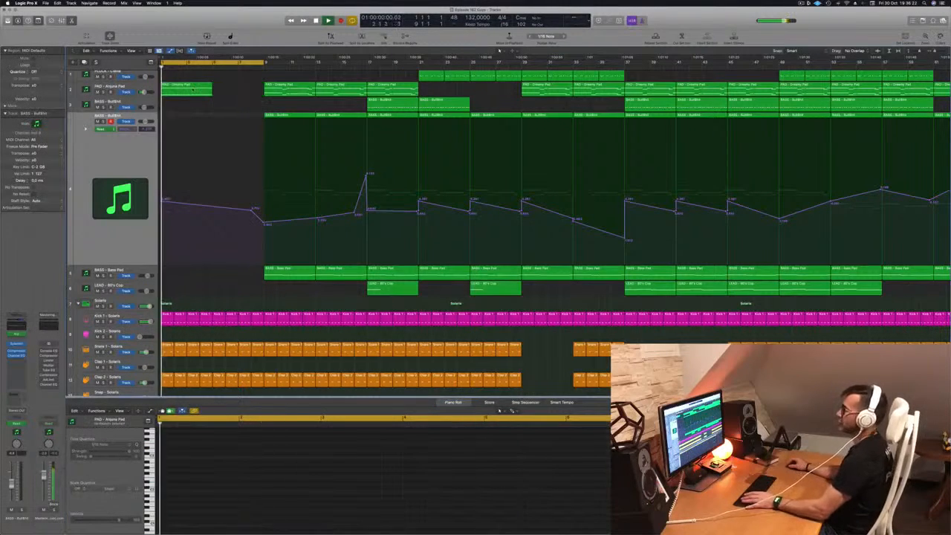
{"action": "left_click", "coordinate": [192, 90]}
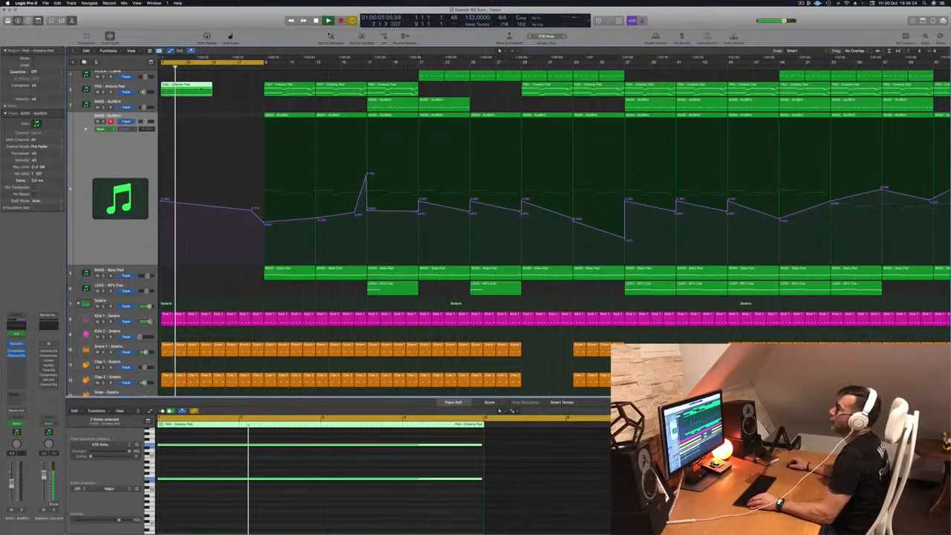
{"action": "left_click_drag", "start_coordinate": [199, 86], "coordinate": [249, 93]}
- Delete the Hi-Hat 2 regions within the opening eight bars
{"action": "scroll", "coordinate": [219, 237], "scroll_direction": "down", "scroll_amount": 3}
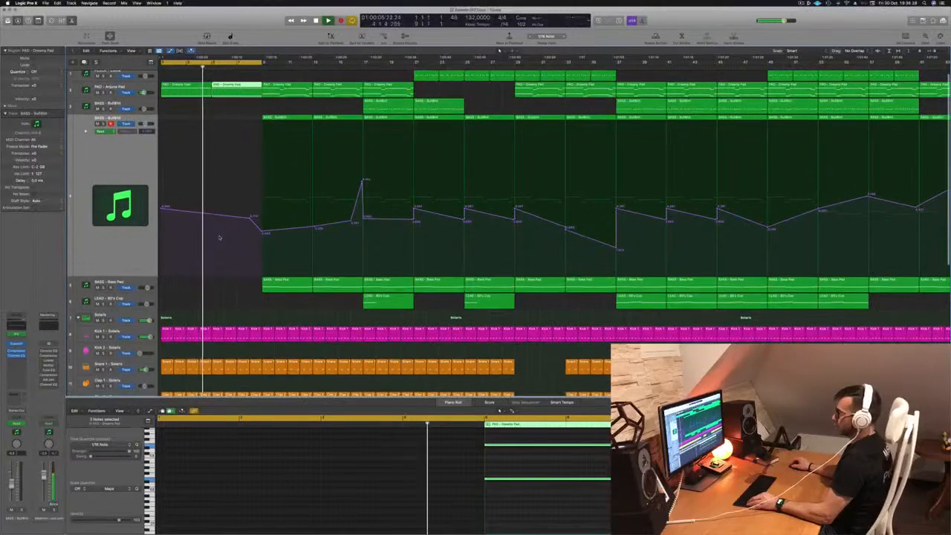
{"action": "scroll", "coordinate": [219, 238], "scroll_direction": "down", "scroll_amount": 5}
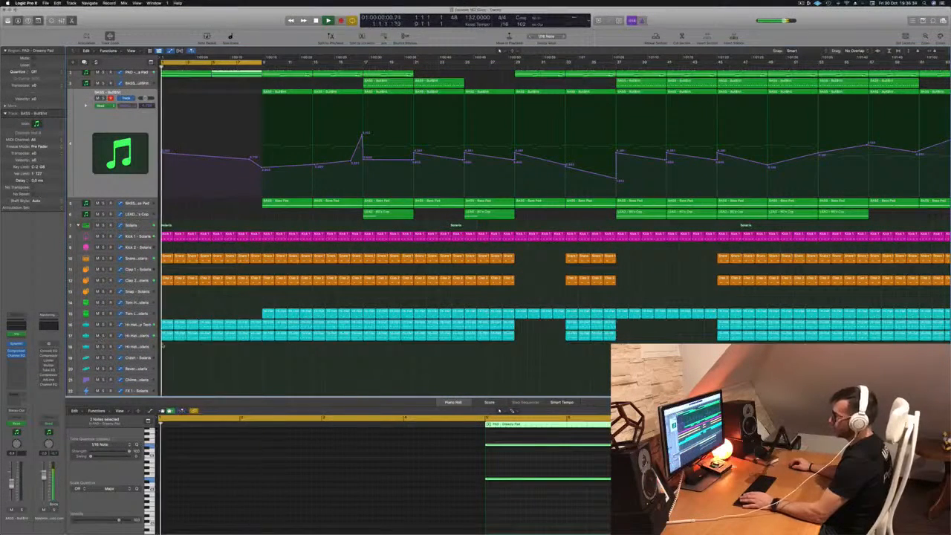
{"action": "left_click", "coordinate": [254, 334]}
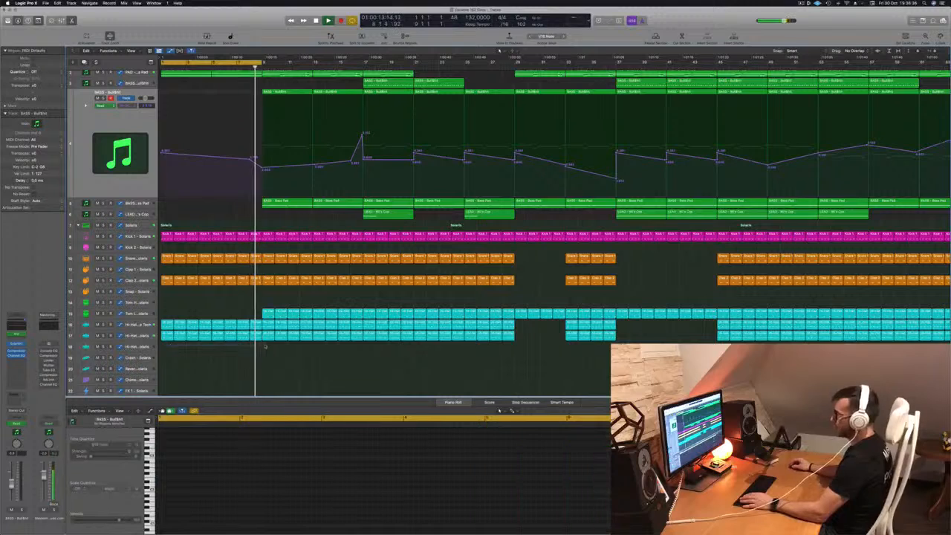
{"action": "left_click_drag", "start_coordinate": [173, 347], "coordinate": [256, 340]}
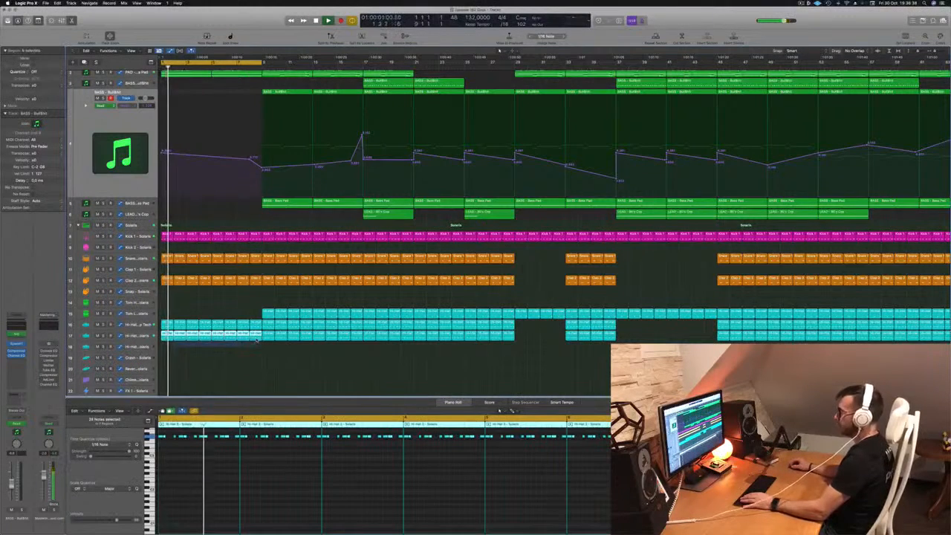
{"action": "key", "text": "Delete"}
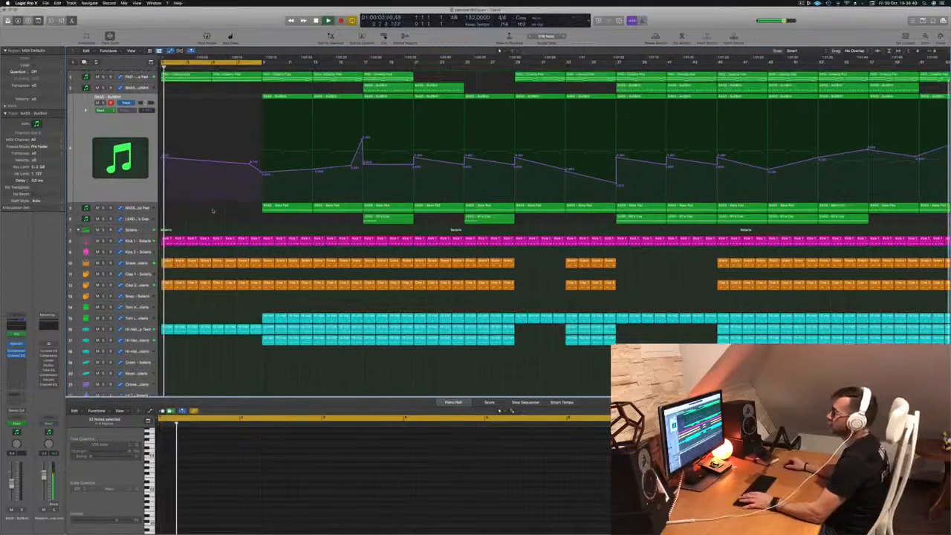
{"action": "scroll", "coordinate": [207, 214], "scroll_direction": "up", "scroll_amount": 1}
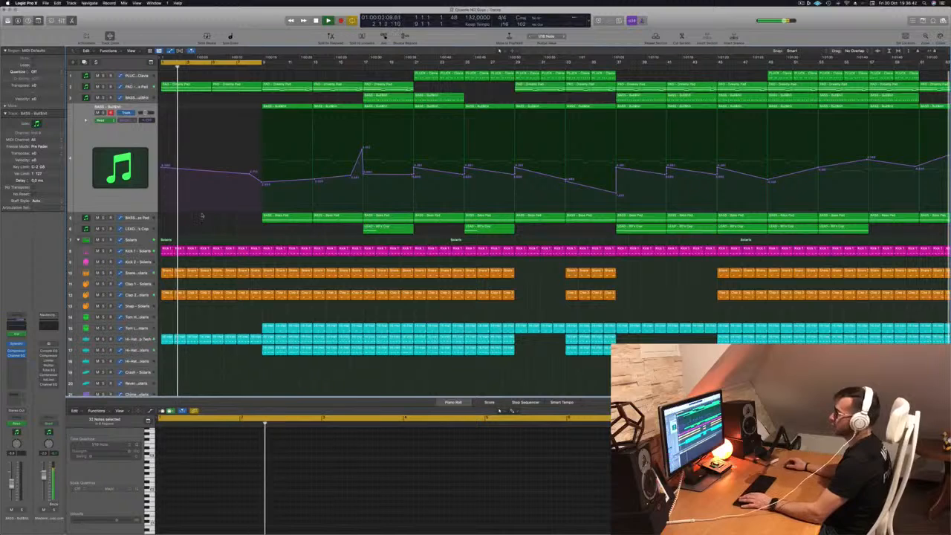
- Delete the Clap 2 regions at bars 1, 3, 5 and 7, select the Clap 2 track and play from the beginning
{"action": "left_click", "coordinate": [166, 295]}
{"action": "key", "text": "Delete"}
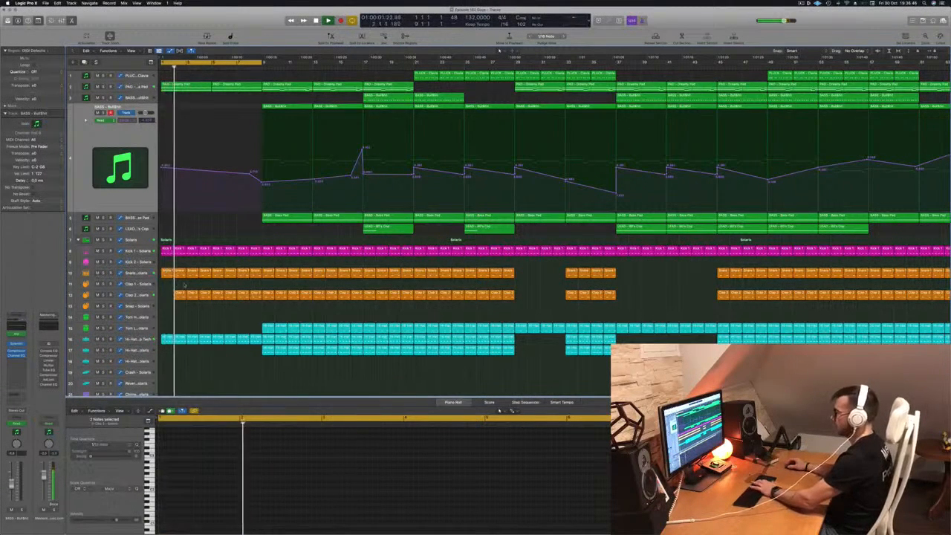
{"action": "left_click_drag", "start_coordinate": [192, 294], "coordinate": [202, 293]}
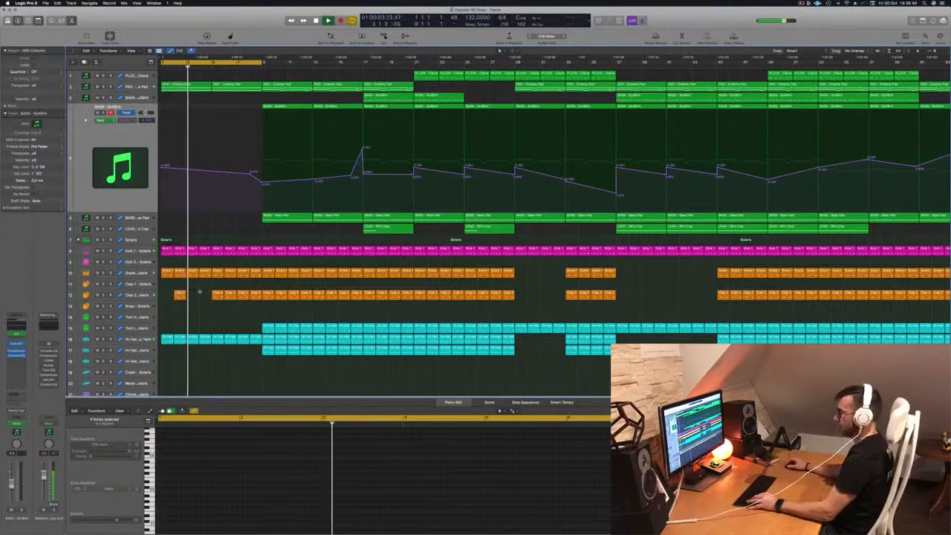
{"action": "key", "text": "super+z"}
{"action": "left_click", "coordinate": [193, 294]}
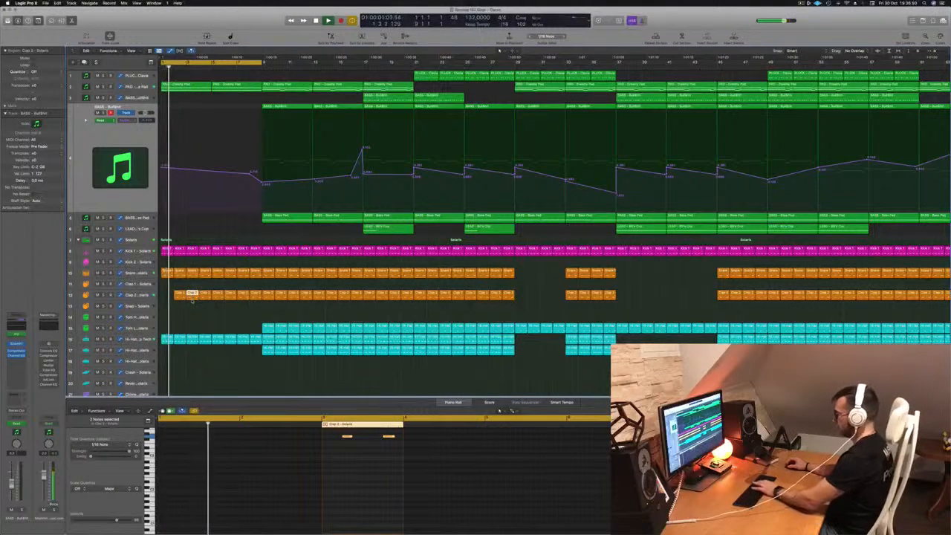
{"action": "key", "text": "Delete"}
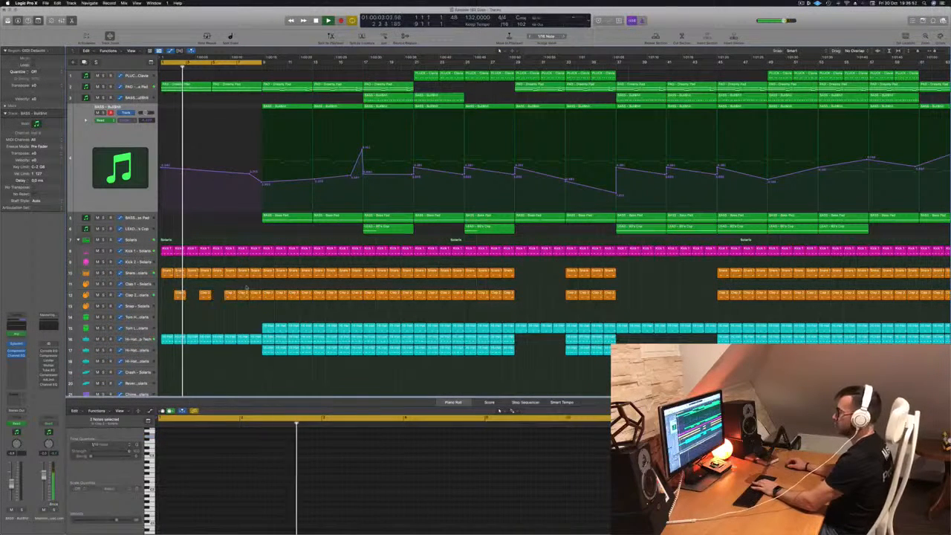
{"action": "left_click", "coordinate": [147, 297]}
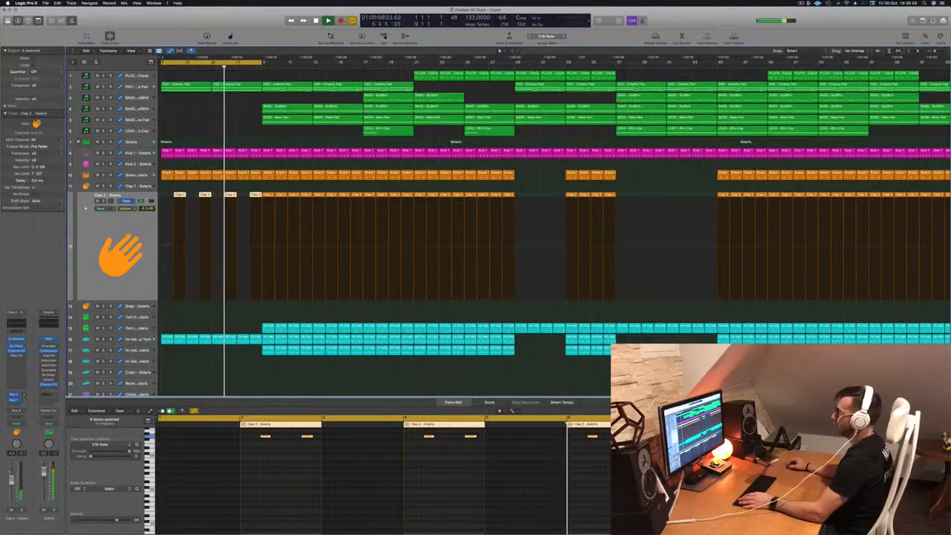
{"action": "key", "text": "Return"}
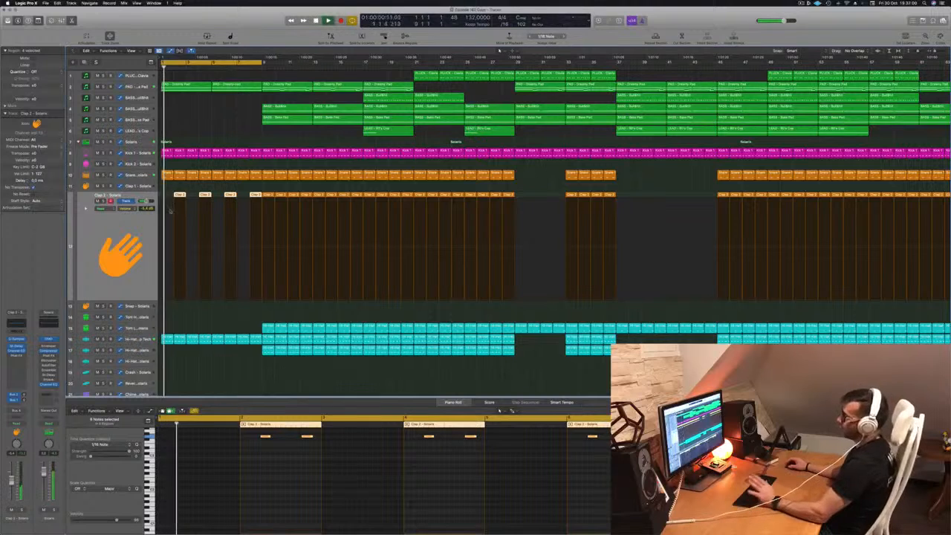
- Select the Kick 1 track and try a different coarse pitch in its Quick Sampler during playback
{"action": "left_click", "coordinate": [128, 153]}
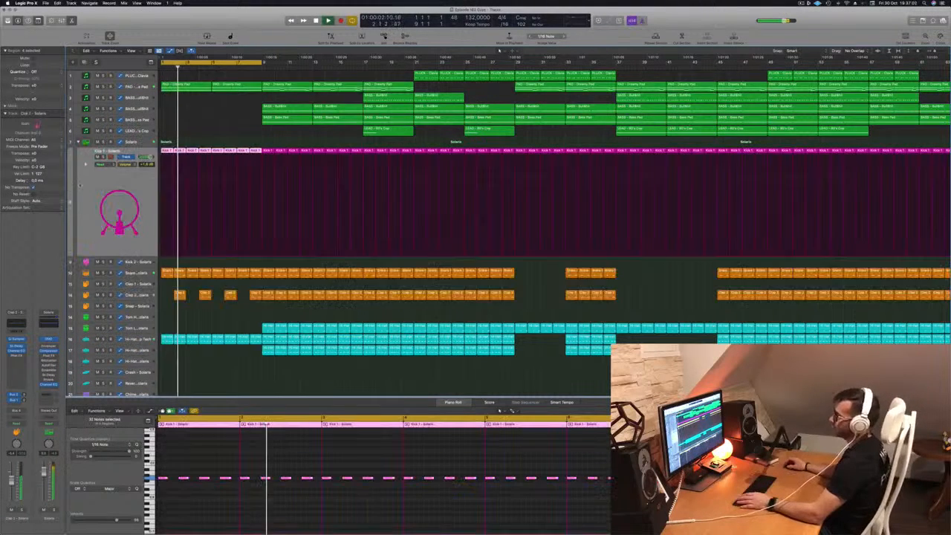
{"action": "key", "text": "space"}
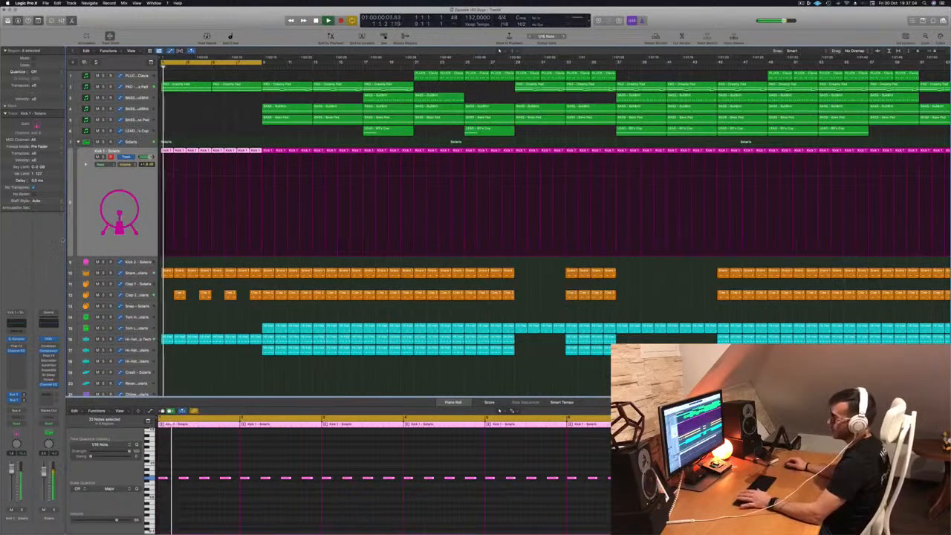
{"action": "left_click", "coordinate": [18, 340]}
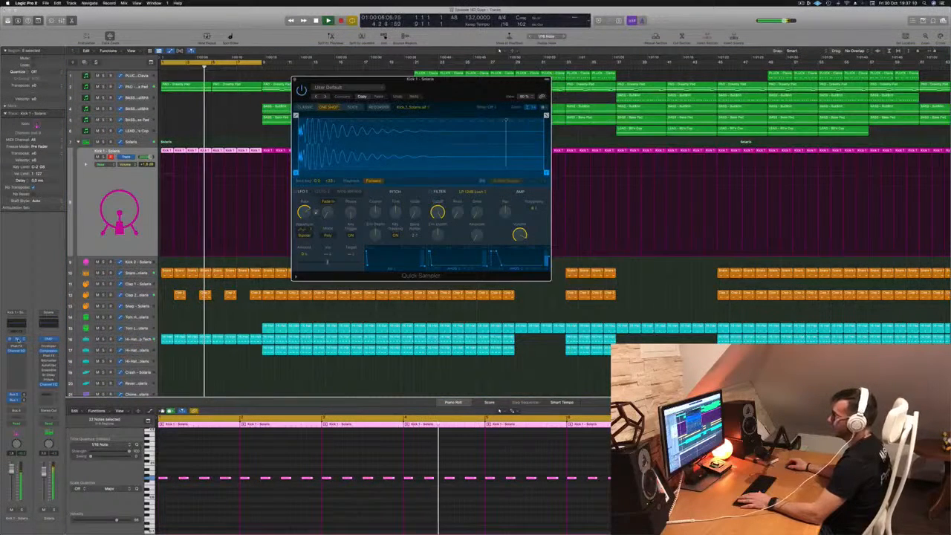
{"action": "left_click_drag", "start_coordinate": [376, 213], "coordinate": [378, 214]}
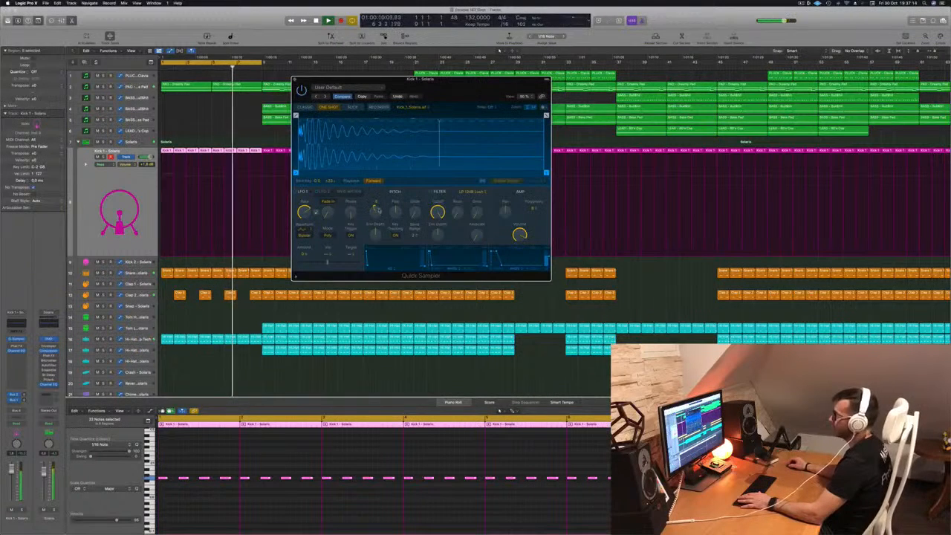
{"action": "key", "text": "space"}
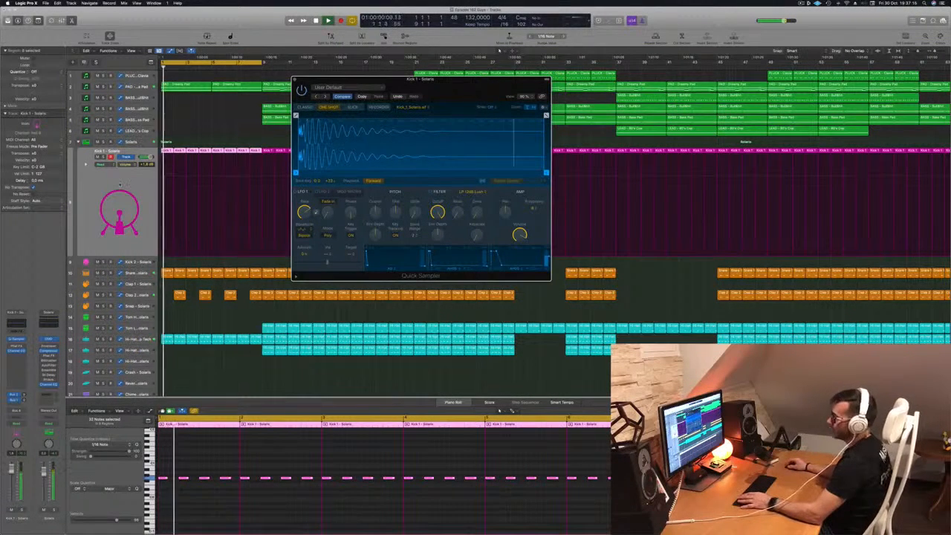
- In the Kick 1 Channel EQ, boost the 75 Hz low shelf by 4.5 dB and set the third band to 58.5 Hz and -0.4 dB
{"action": "left_click", "coordinate": [16, 351]}
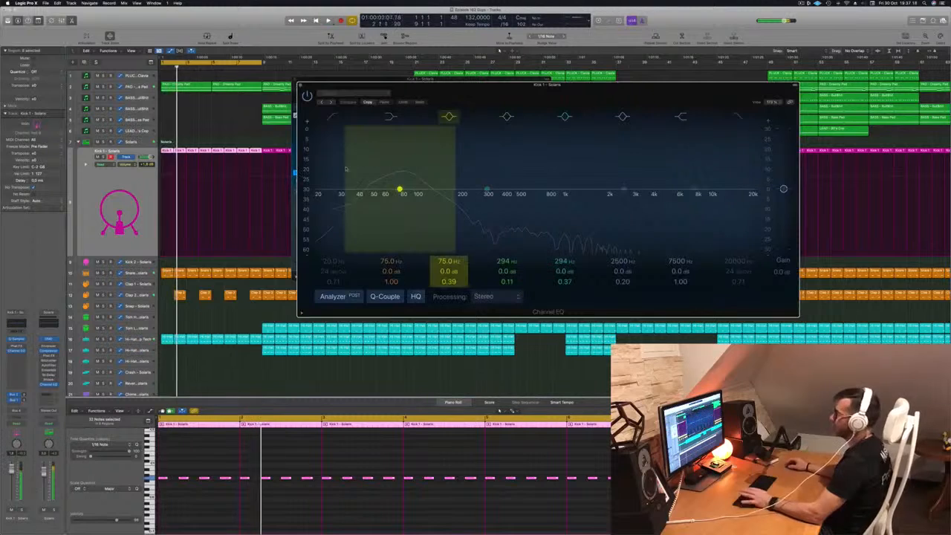
{"action": "mouse_move", "coordinate": [399, 190]}
{"action": "left_mouse_down"}
{"action": "mouse_move", "coordinate": [378, 184]}
{"action": "mouse_move", "coordinate": [399, 183]}
{"action": "left_mouse_up"}
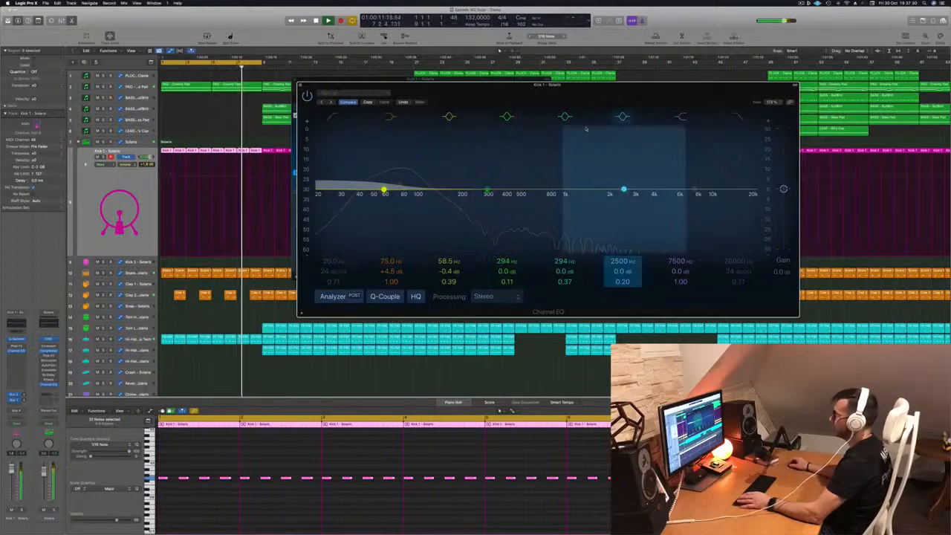
{"action": "left_click_drag", "start_coordinate": [612, 96], "coordinate": [672, 102]}
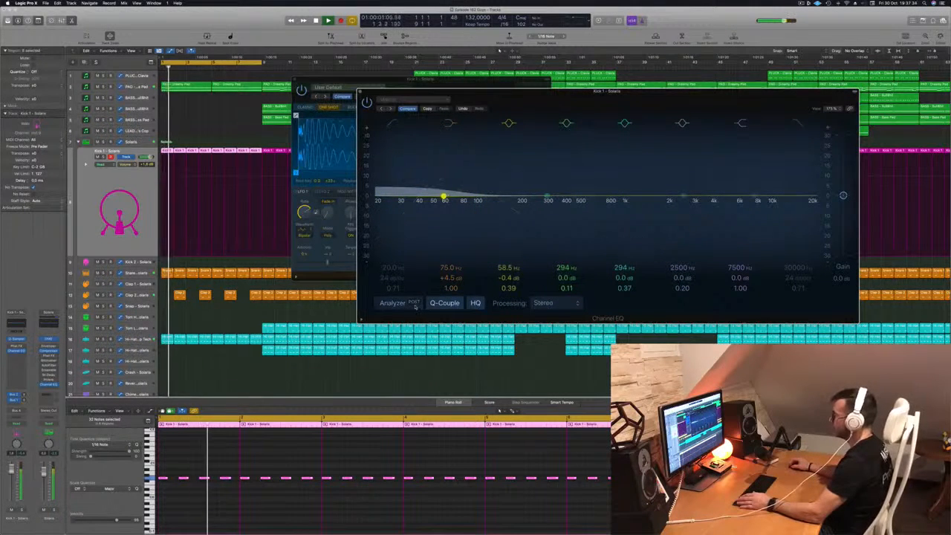
{"action": "left_click_drag", "start_coordinate": [623, 92], "coordinate": [577, 105]}
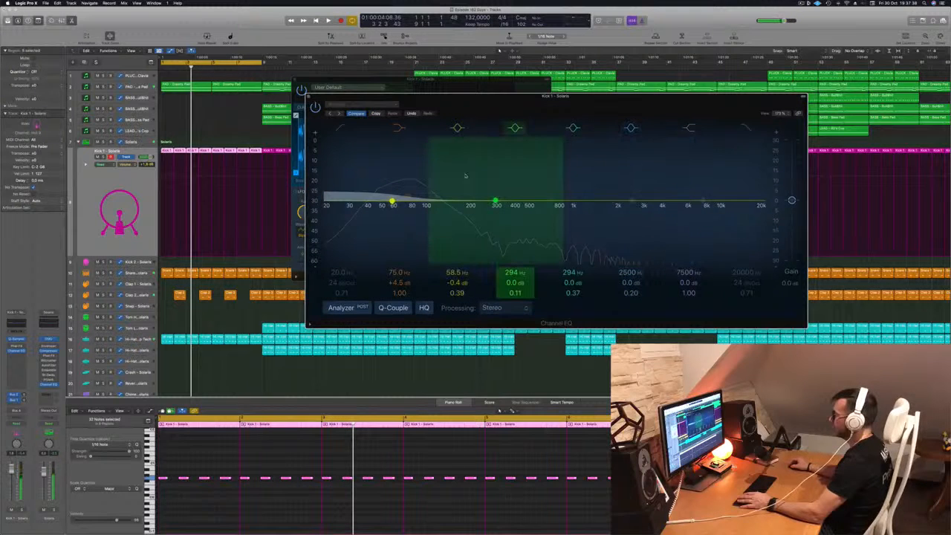
{"action": "left_click_drag", "start_coordinate": [520, 96], "coordinate": [576, 70]}
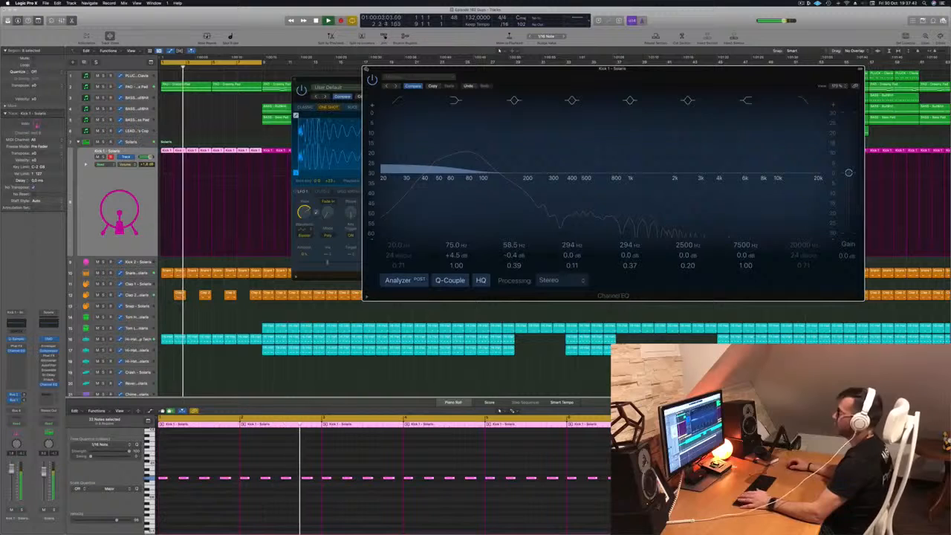
{"action": "left_click", "coordinate": [365, 69]}
{"action": "left_click", "coordinate": [295, 80]}
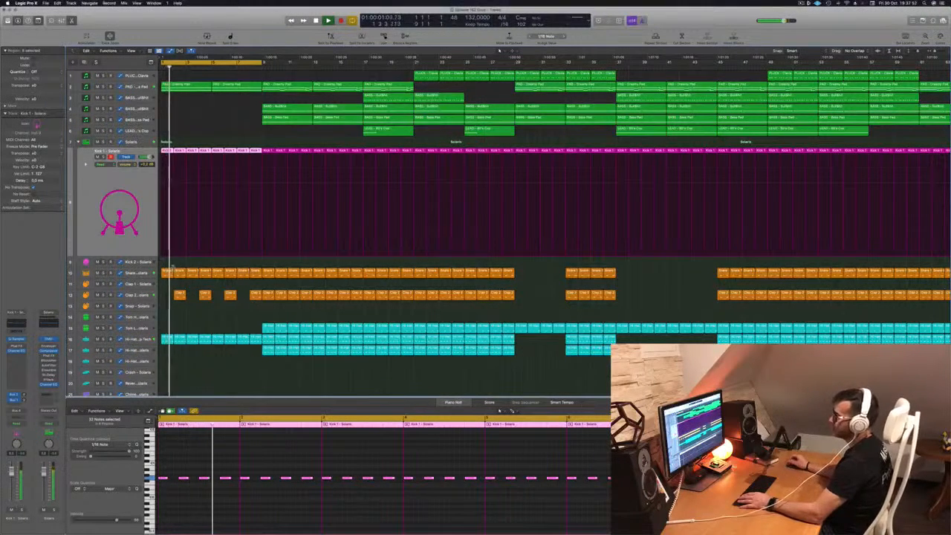
- Enable a low cut at 224 Hz with a 24 dB/Oct slope in the Snare 1 Channel EQ
{"action": "left_click", "coordinate": [131, 273]}
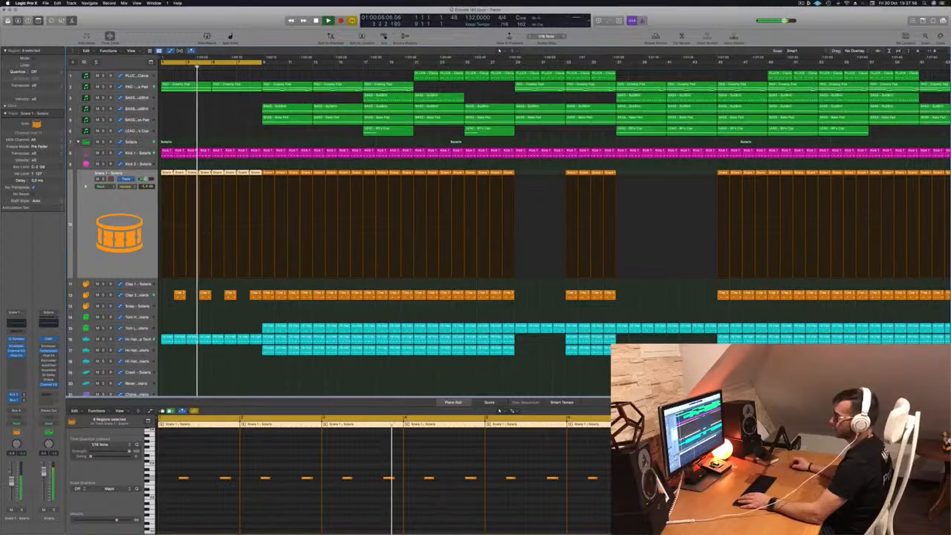
{"action": "left_click", "coordinate": [16, 351]}
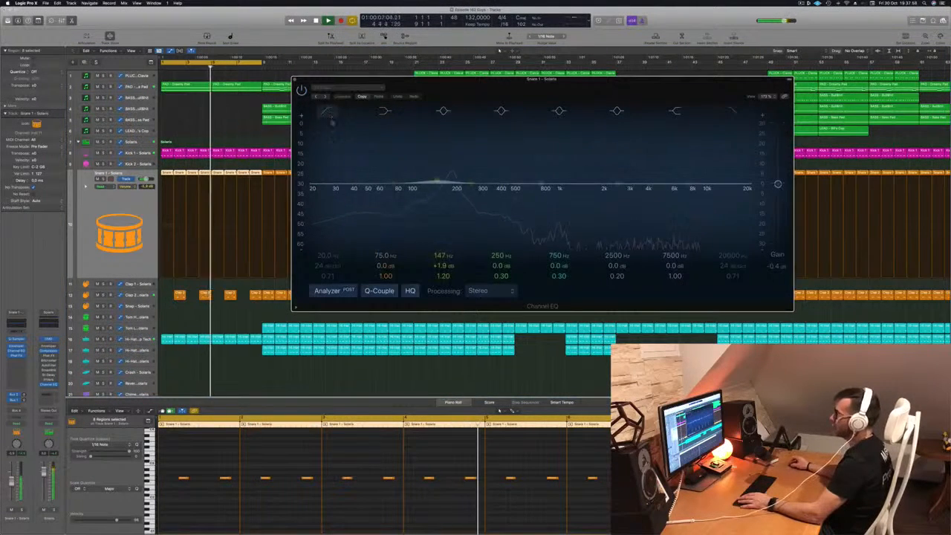
{"action": "left_click_drag", "start_coordinate": [332, 120], "coordinate": [465, 157]}
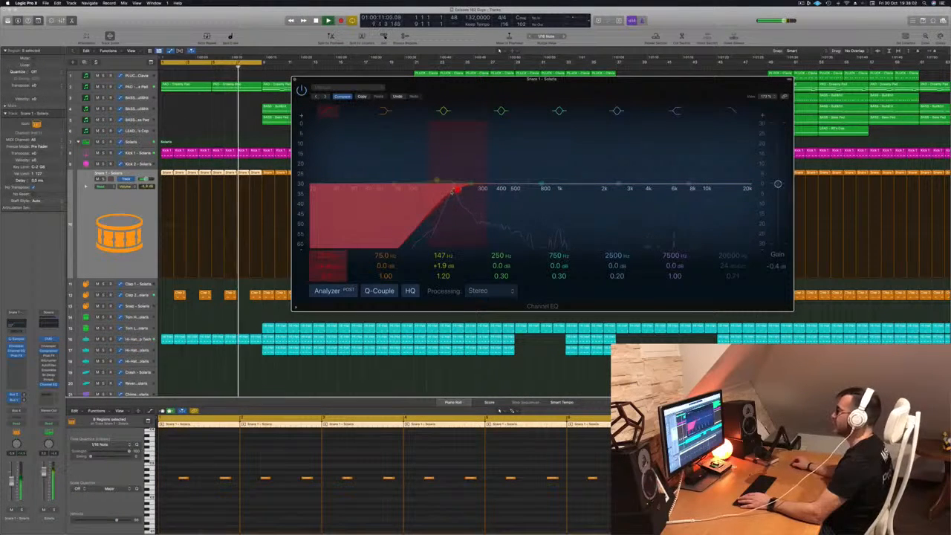
{"action": "left_click_drag", "start_coordinate": [456, 190], "coordinate": [465, 189]}
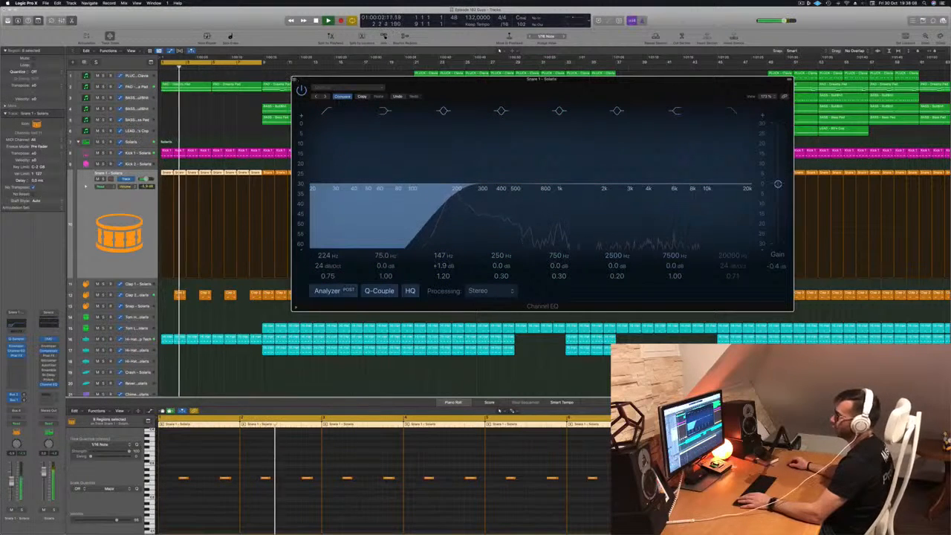
{"action": "key", "text": "v"}
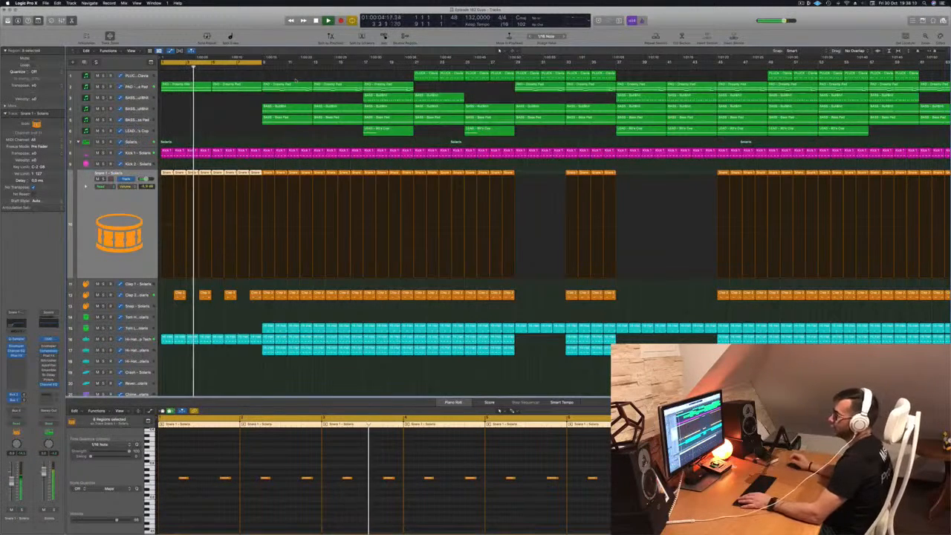
{"action": "left_click", "coordinate": [225, 120]}
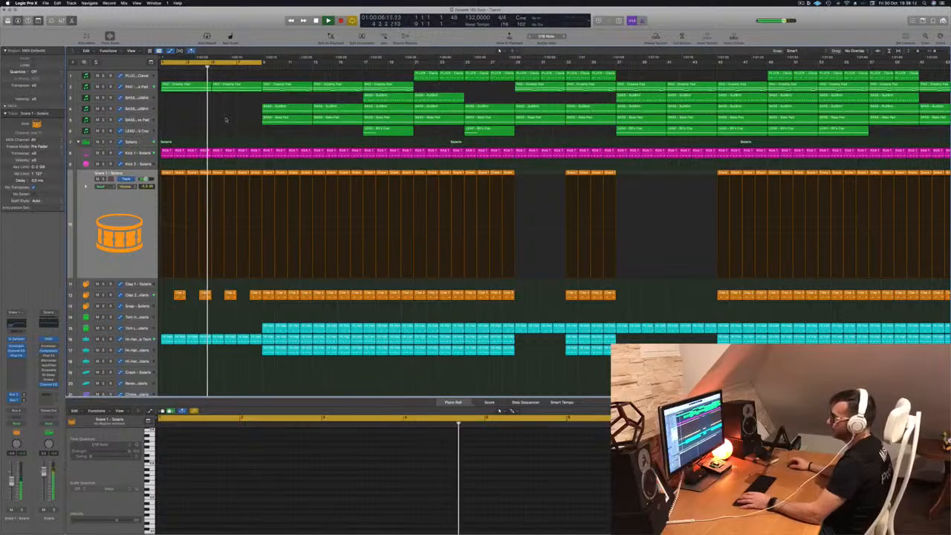
- Raise the Hi-Hat Open track's Stereo Delay output mix to about 25% for the left side and 49% for the right
{"action": "left_click", "coordinate": [135, 339]}
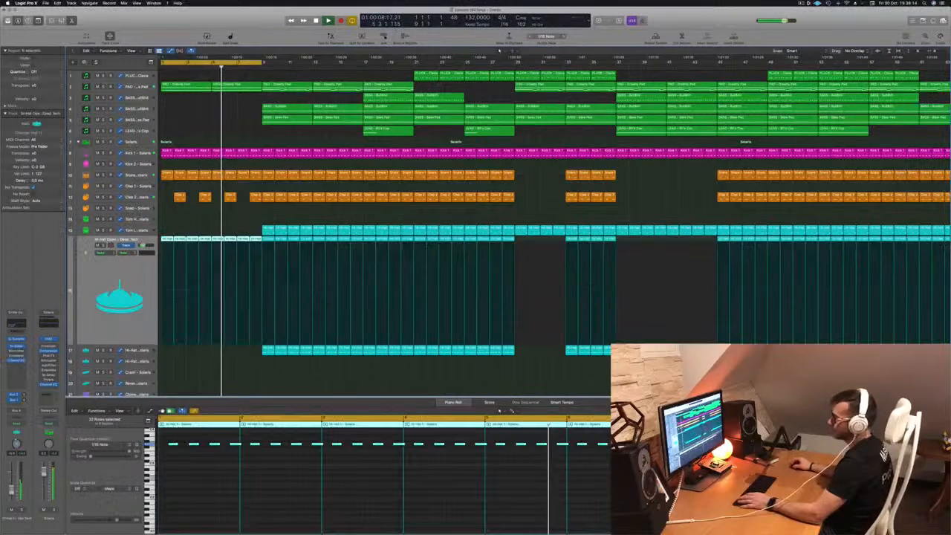
{"action": "key", "text": "Return"}
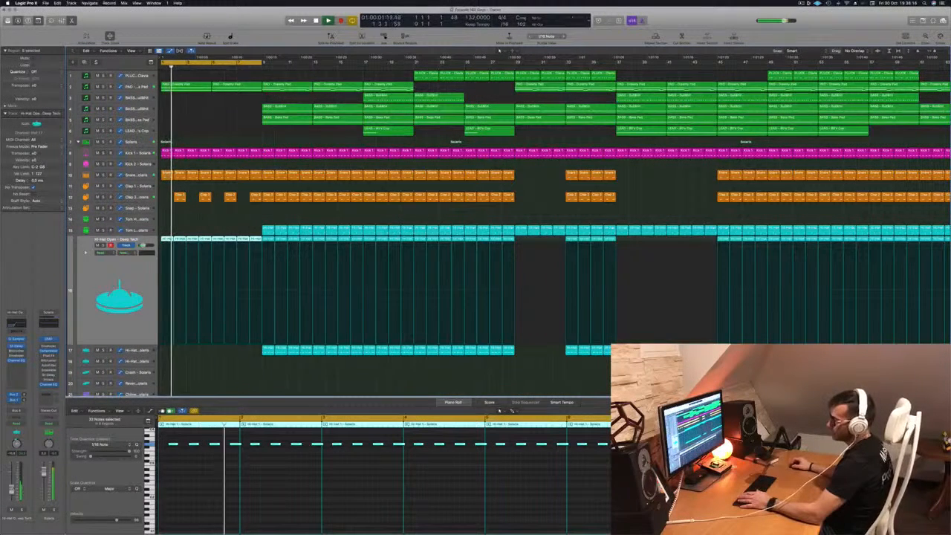
{"action": "key", "text": "Return"}
{"action": "left_click", "coordinate": [17, 346]}
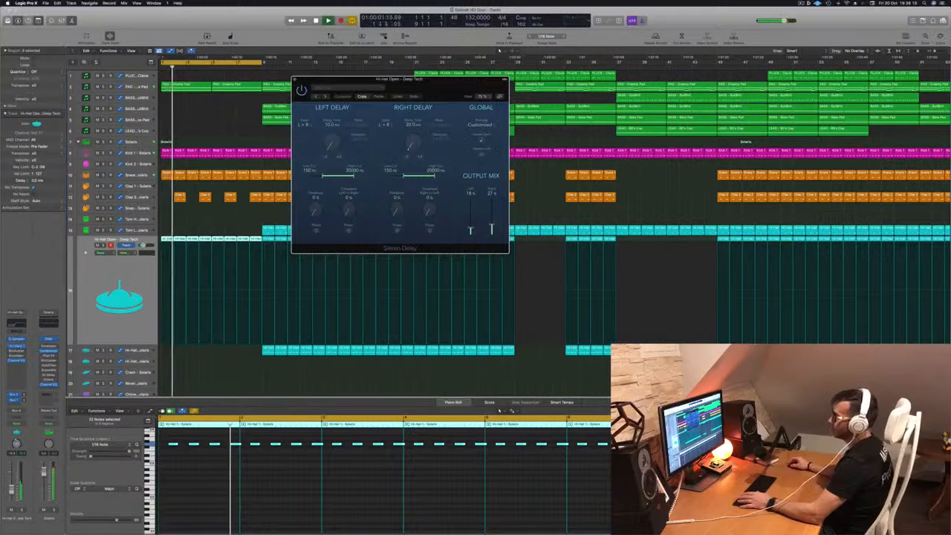
{"action": "key", "text": "Return"}
{"action": "left_click_drag", "start_coordinate": [491, 228], "coordinate": [471, 226]}
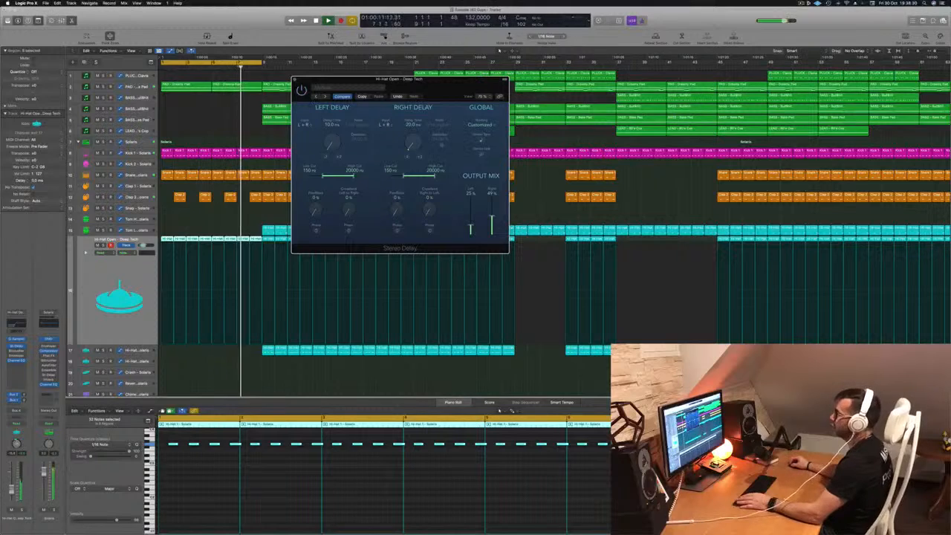
{"action": "left_click", "coordinate": [294, 80]}
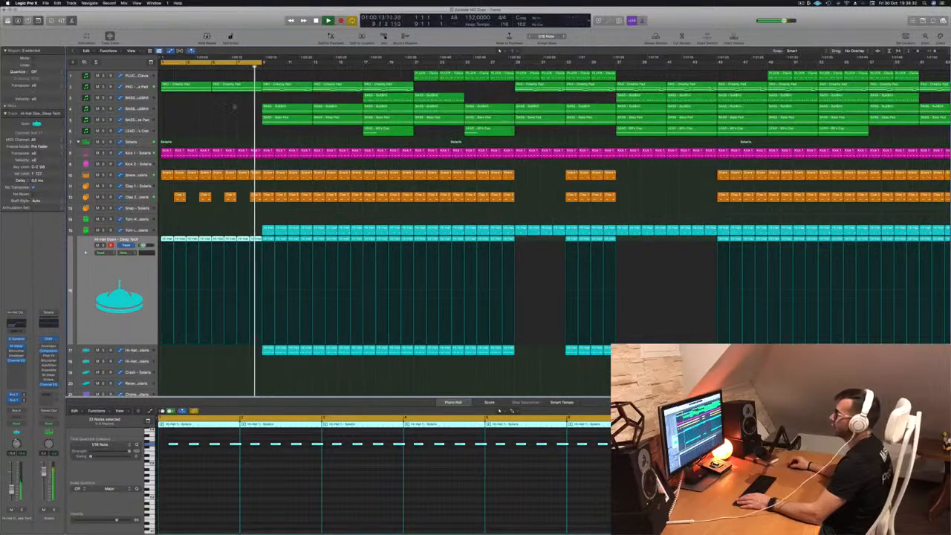
{"action": "left_click", "coordinate": [205, 118]}
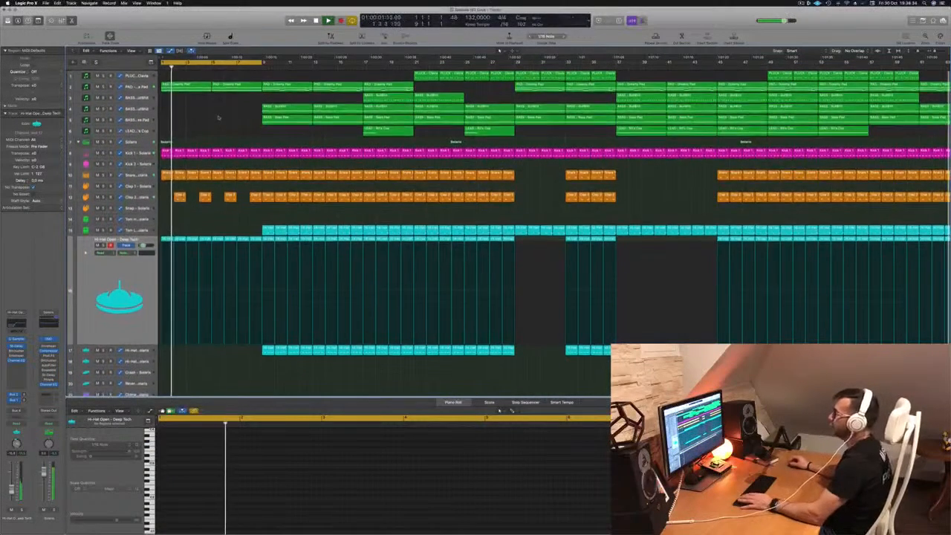
- Set the low cut in the pad track's Channel EQ to 186 Hz at 12 dB/Oct
{"action": "scroll", "coordinate": [193, 111], "scroll_direction": "down", "scroll_amount": 1}
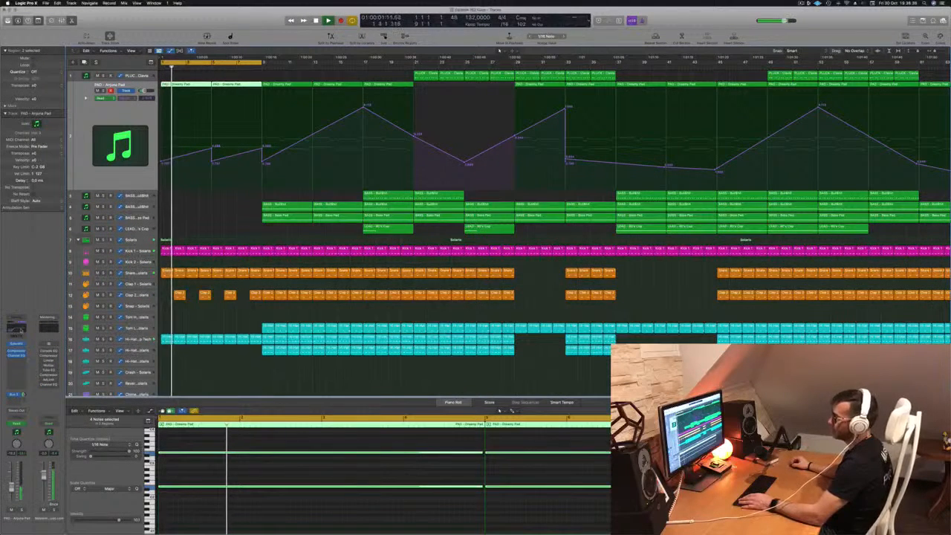
{"action": "left_click", "coordinate": [21, 330]}
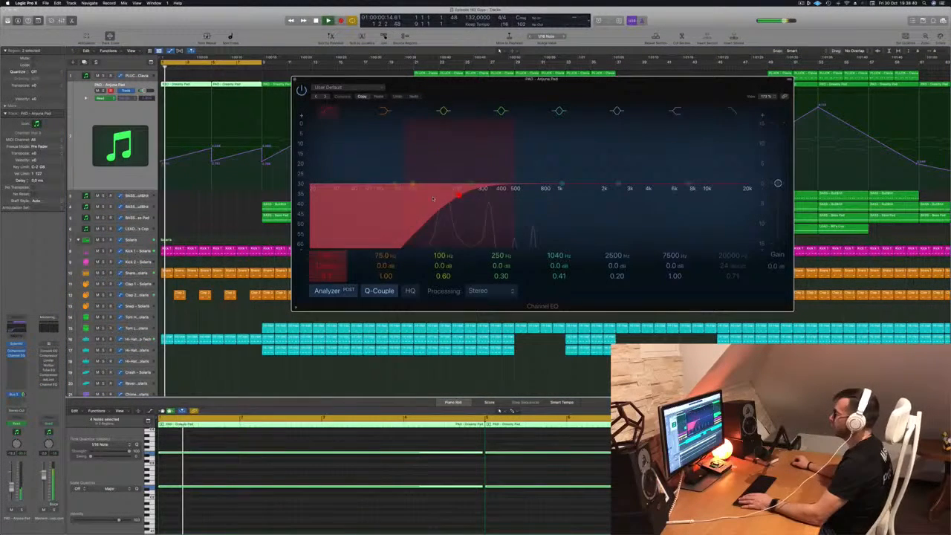
{"action": "left_click_drag", "start_coordinate": [433, 198], "coordinate": [454, 201]}
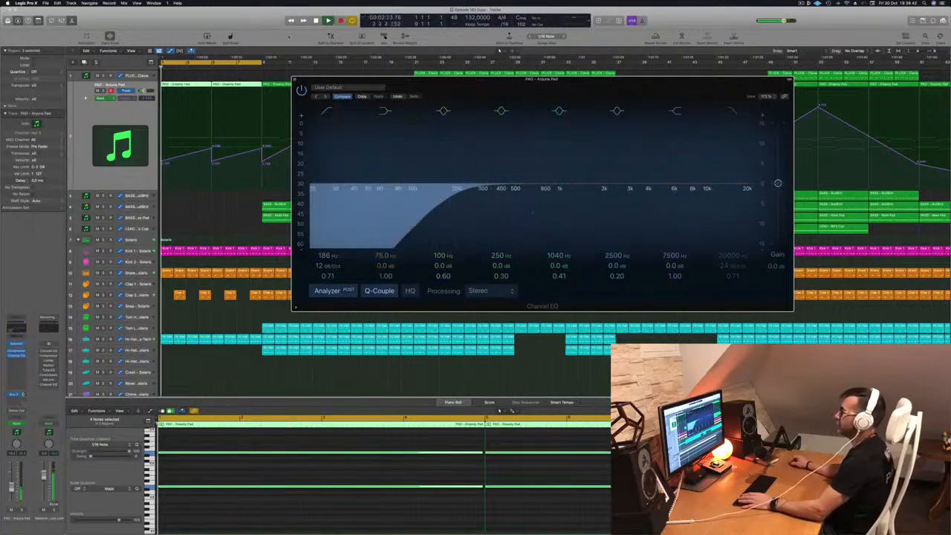
{"action": "left_click", "coordinate": [295, 80]}
- Repeat the opening eight-bar section directly after itself and lower the pad track's automation peak at bar 5
{"action": "scroll", "coordinate": [239, 172], "scroll_direction": "down", "scroll_amount": 5}
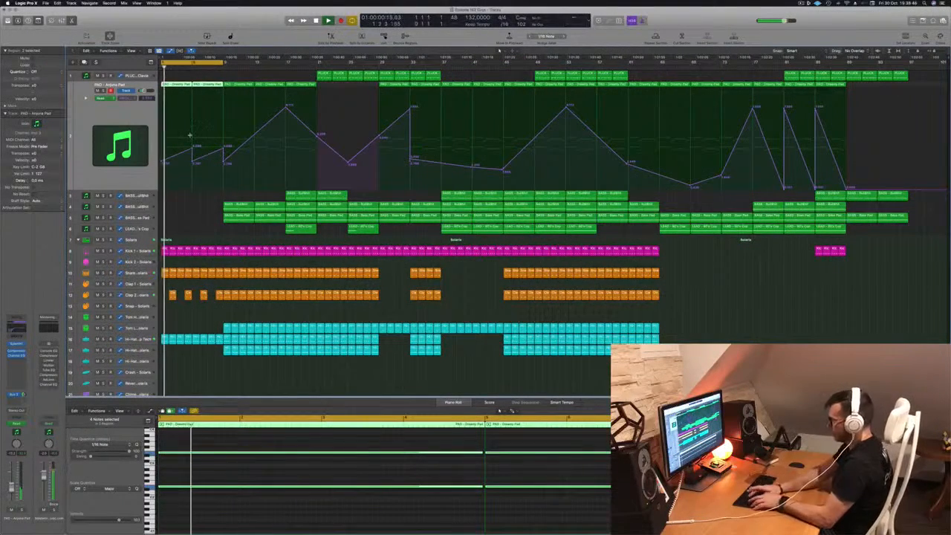
{"action": "key", "text": "ctrl+super+r"}
{"action": "scroll", "coordinate": [218, 233], "scroll_direction": "down", "scroll_amount": 1}
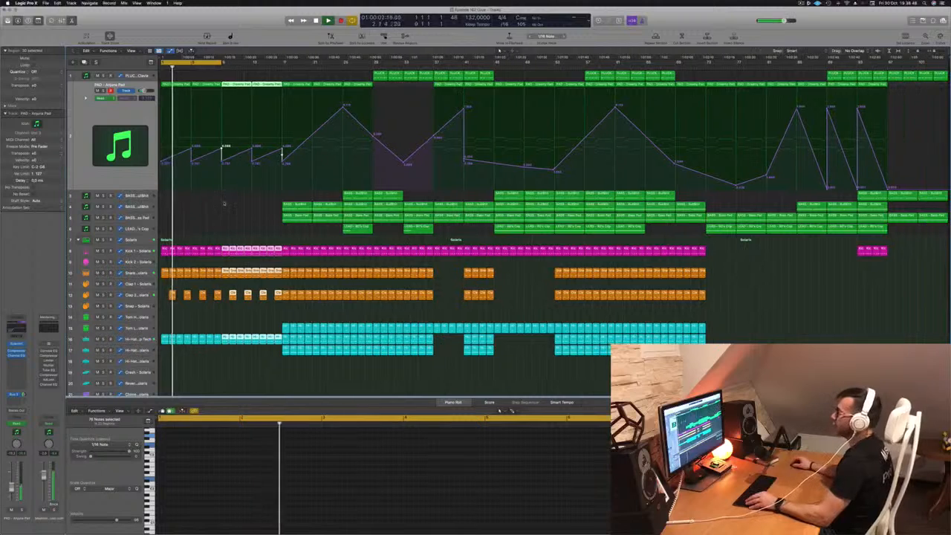
{"action": "left_click_drag", "start_coordinate": [191, 150], "coordinate": [191, 163]}
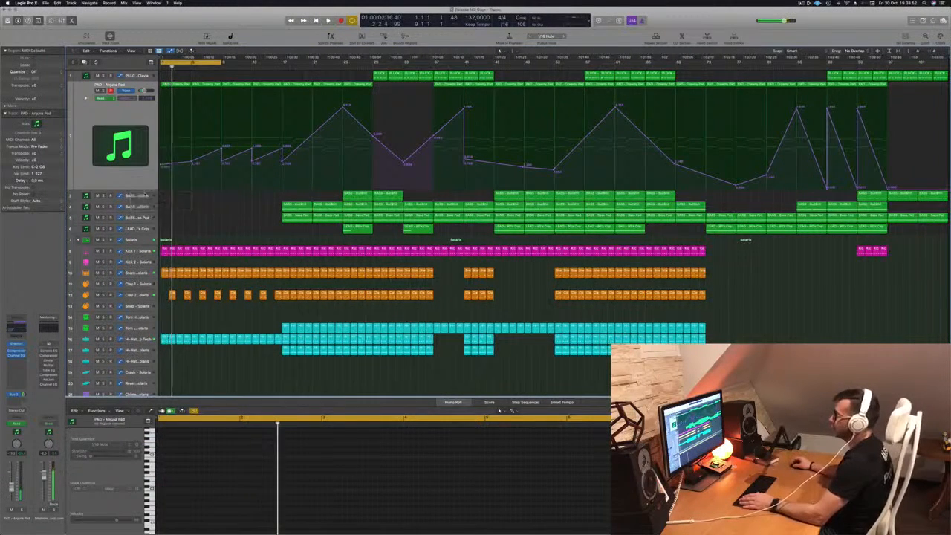
- Solo the track 4 bass and audition it from around bar 57
{"action": "key", "text": "Down"}
{"action": "key", "text": "Down"}
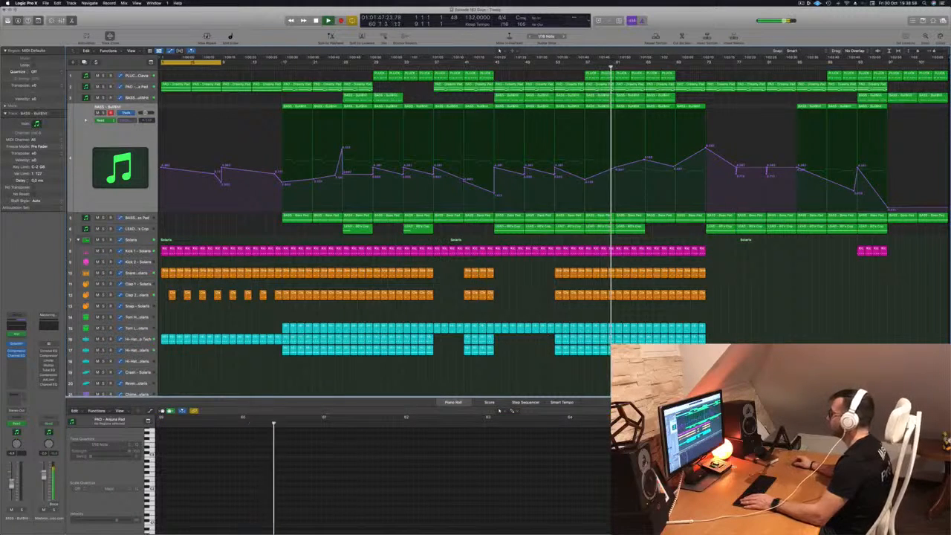
{"action": "key", "text": "s"}
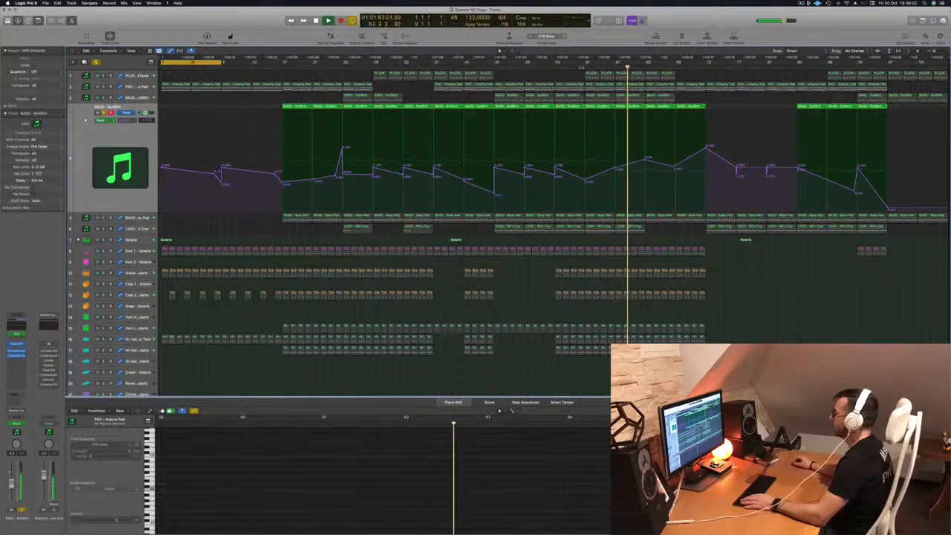
{"action": "left_click", "coordinate": [582, 67]}
{"action": "left_click", "coordinate": [577, 68]}
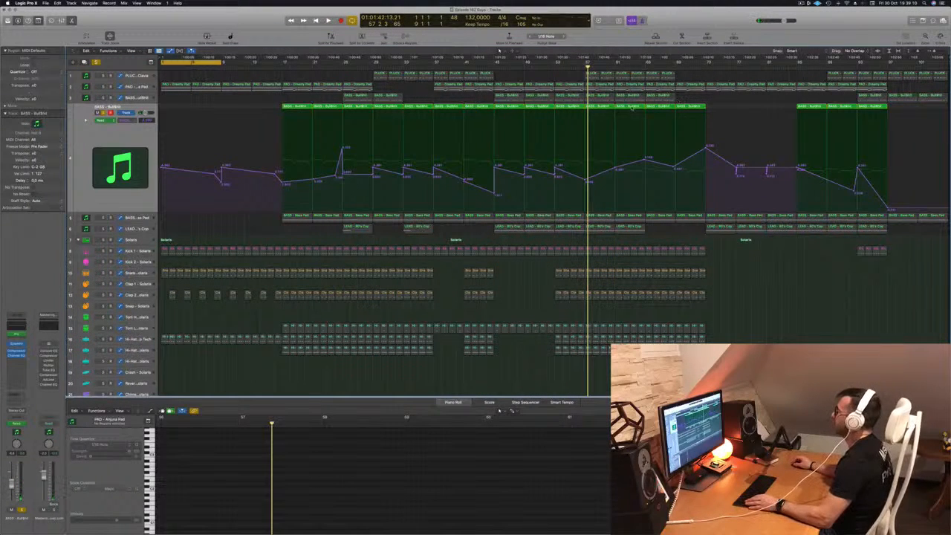
- Copy the track 4 bass region at bar 69 to bar 1 and delete every note in it except the first
{"action": "left_click", "coordinate": [684, 107]}
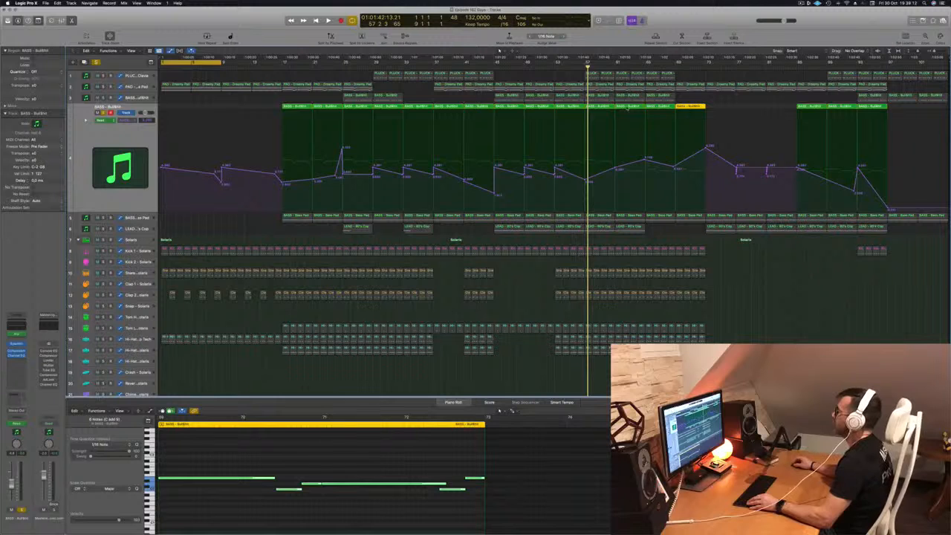
{"action": "left_click_drag", "start_coordinate": [421, 108], "coordinate": [174, 109]}
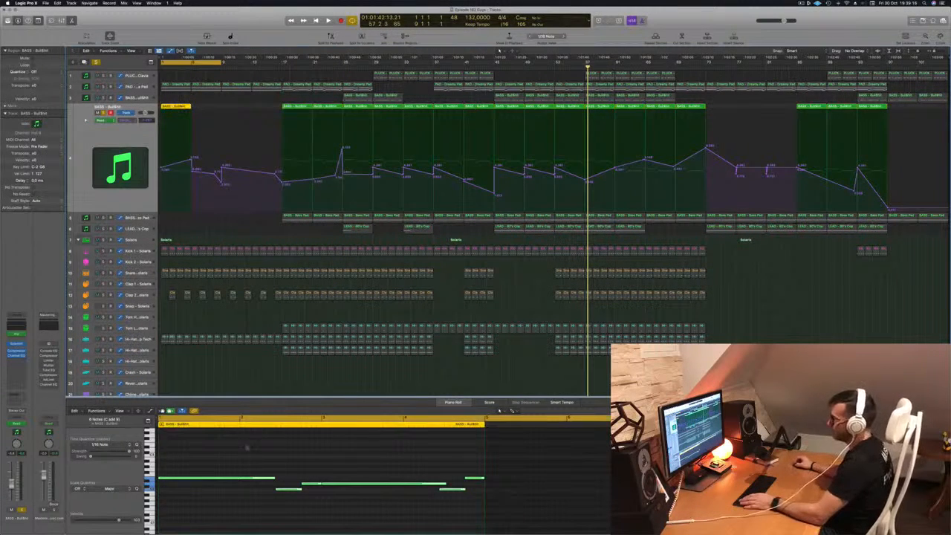
{"action": "left_click_drag", "start_coordinate": [282, 446], "coordinate": [475, 512]}
{"action": "key", "text": "Delete"}
{"action": "key", "text": "Return"}
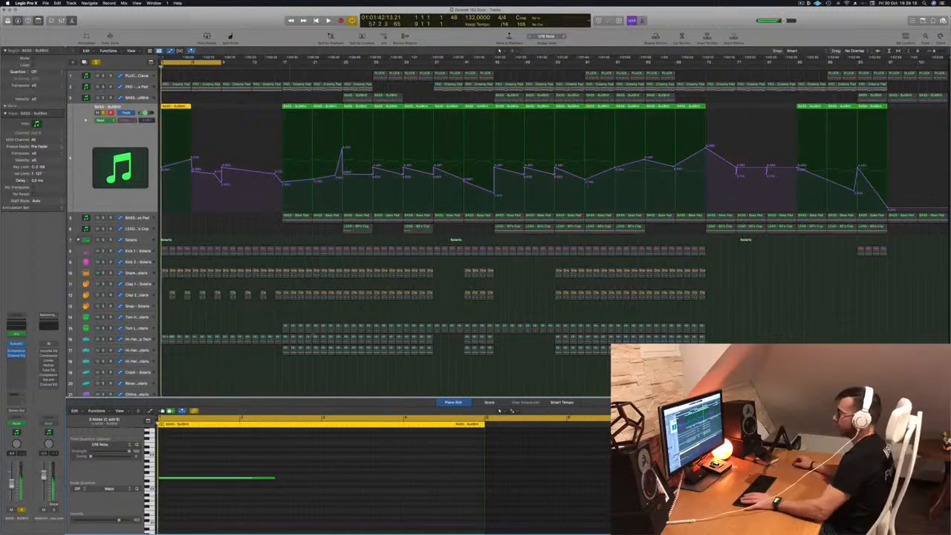
- Audition the new opening bass region, unsolo the track, and lower the automation across that region
{"action": "key", "text": "space"}
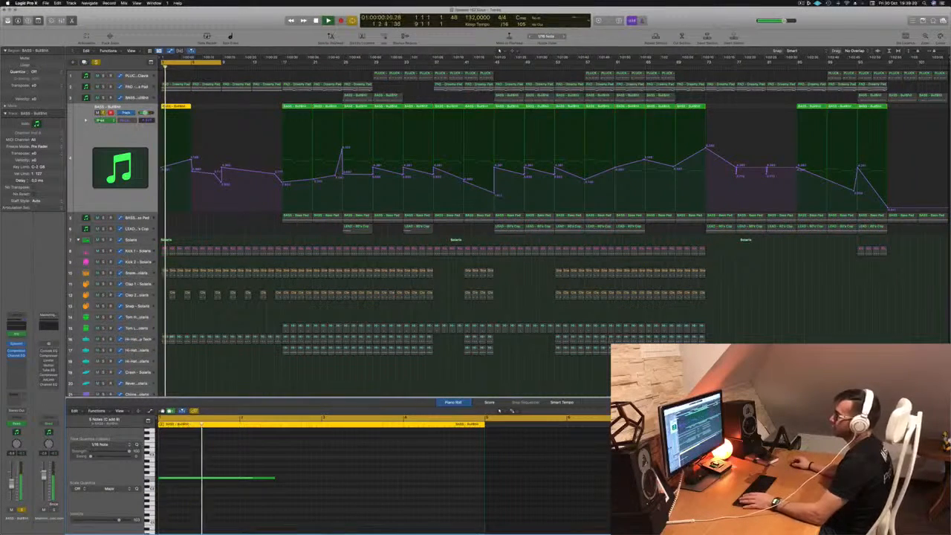
{"action": "key", "text": "s"}
{"action": "left_click_drag", "start_coordinate": [191, 160], "coordinate": [163, 181]}
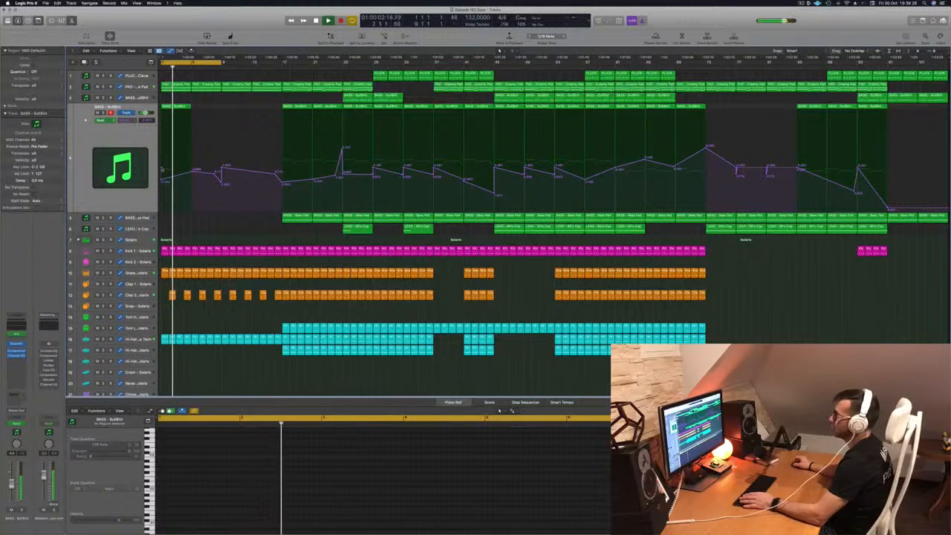
{"action": "key", "text": "Return"}
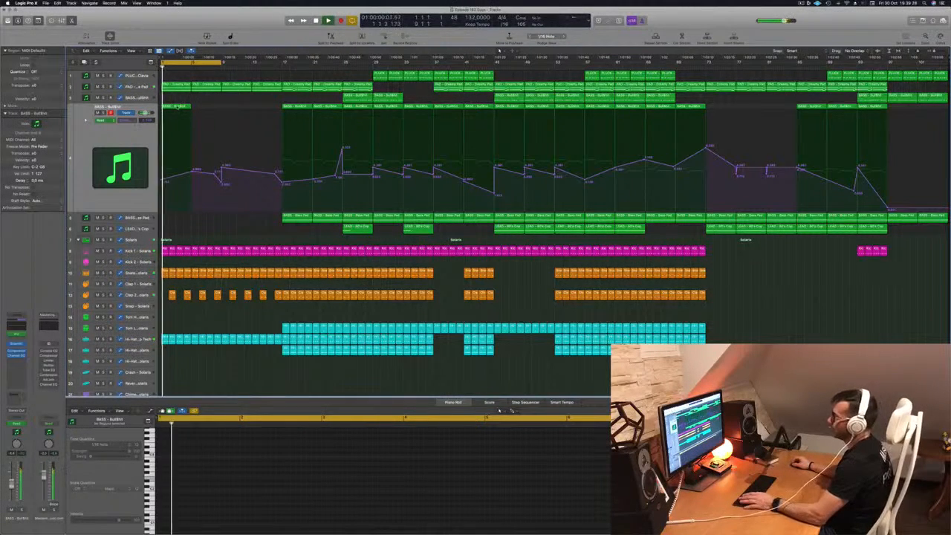
- Lengthen the opening bass note to fill its four-bar region, and repeat the region up to bar 17
{"action": "left_click", "coordinate": [181, 106]}
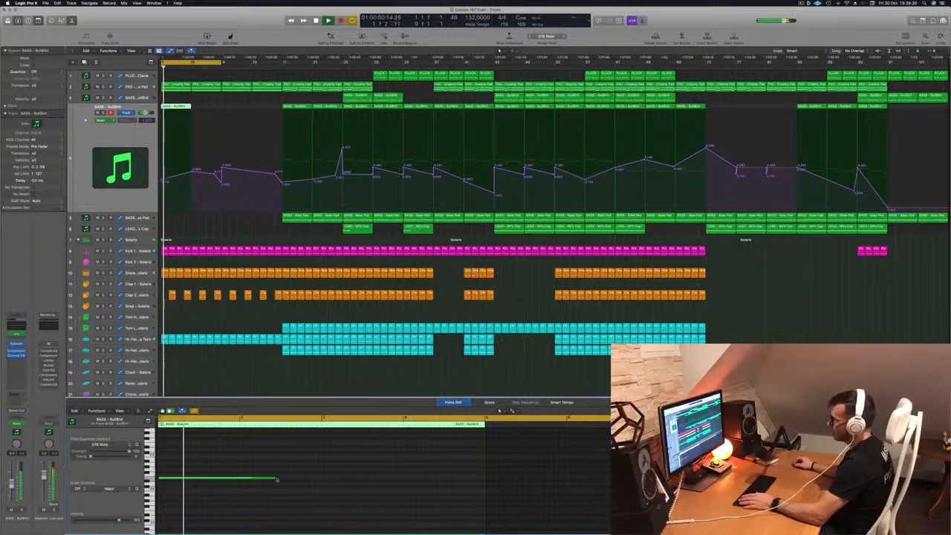
{"action": "left_click_drag", "start_coordinate": [273, 477], "coordinate": [465, 487]}
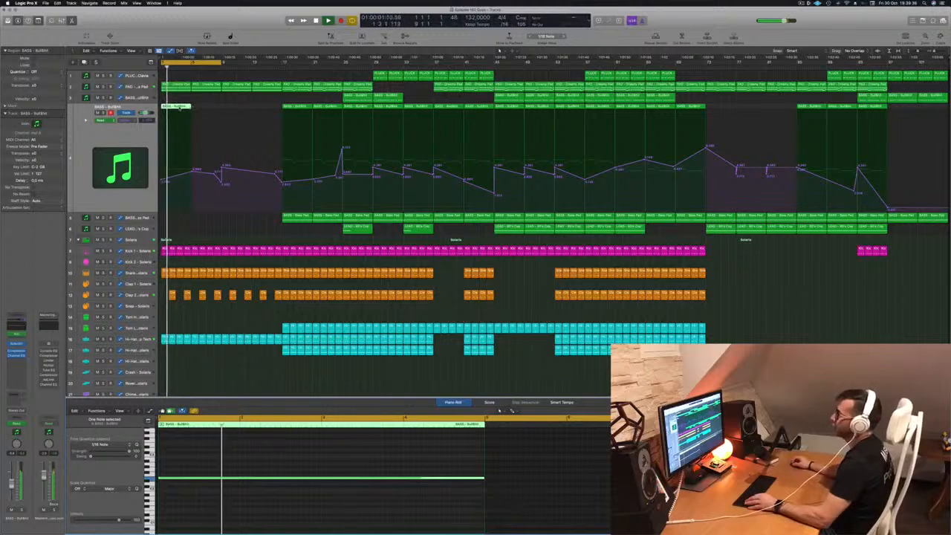
{"action": "left_click_drag", "start_coordinate": [178, 107], "coordinate": [239, 114]}
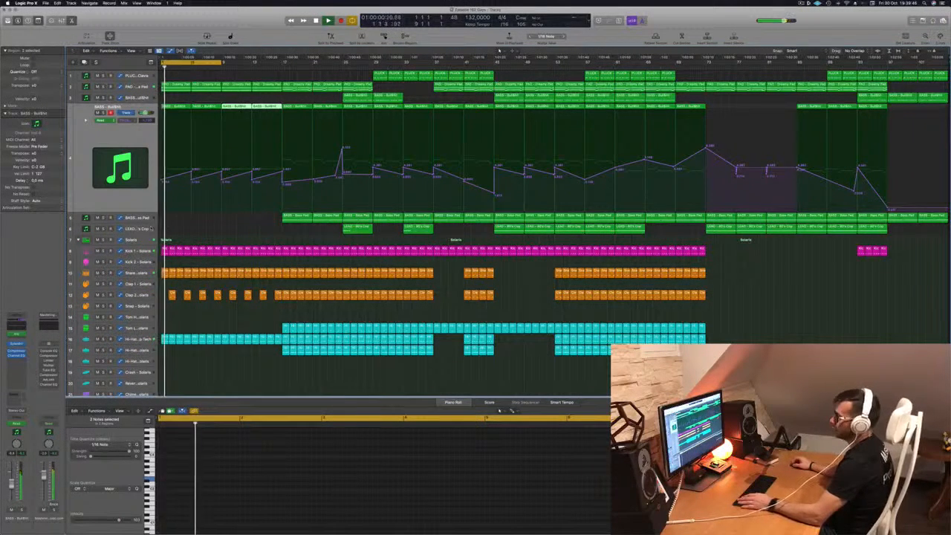
- Duplicate the 80's lead track with its settings and extend the cycle range to bar 17
{"action": "left_click", "coordinate": [177, 228]}
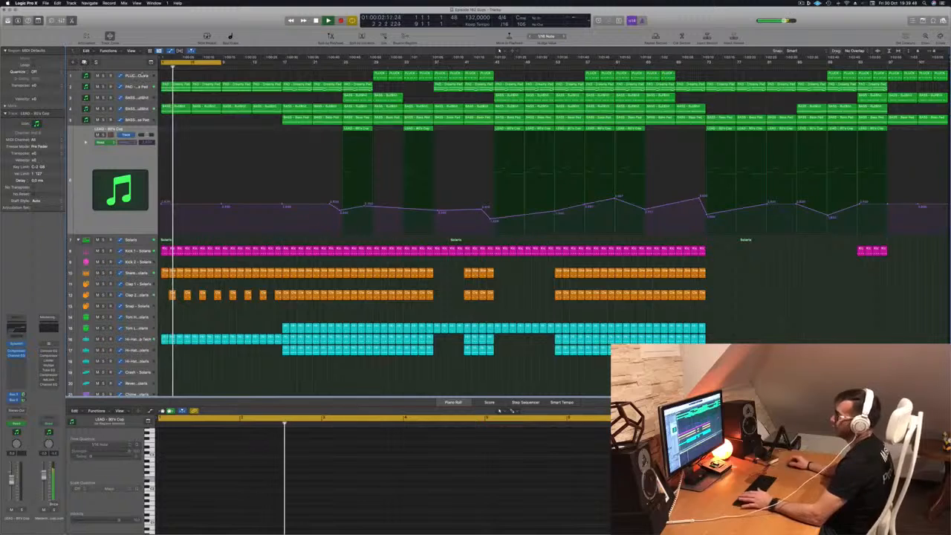
{"action": "key", "text": "a"}
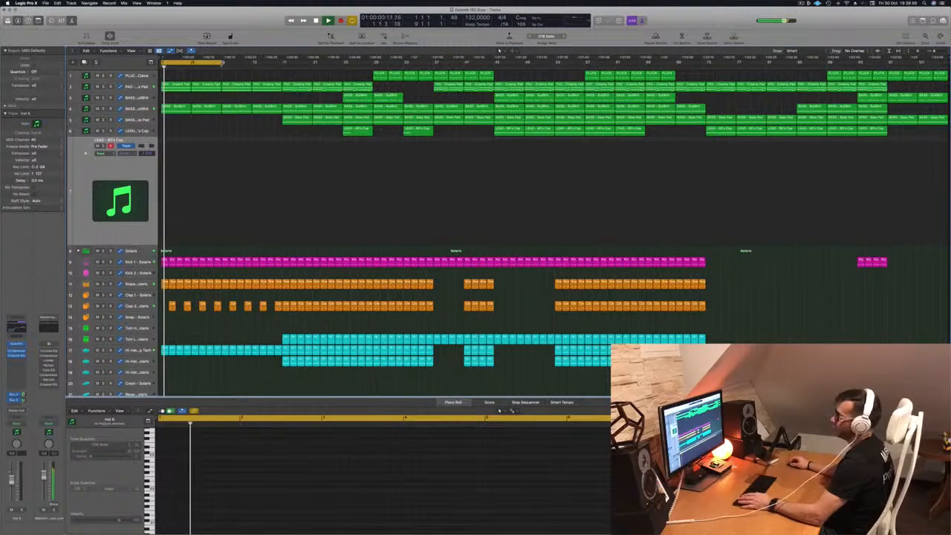
{"action": "left_click_drag", "start_coordinate": [221, 63], "coordinate": [283, 68]}
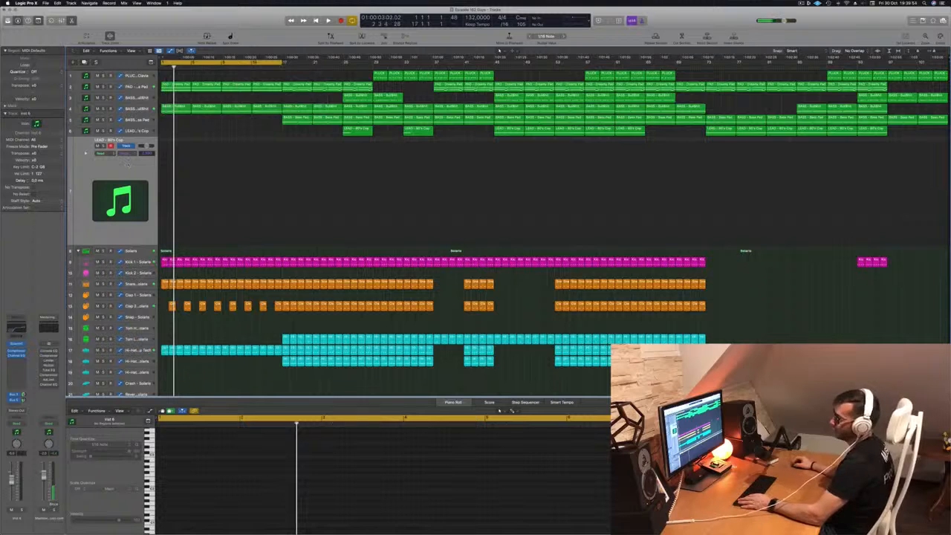
- Load the 000-Mega Saw Riser With noise channel strip setting on the duplicated lead track
{"action": "left_click", "coordinate": [17, 344]}
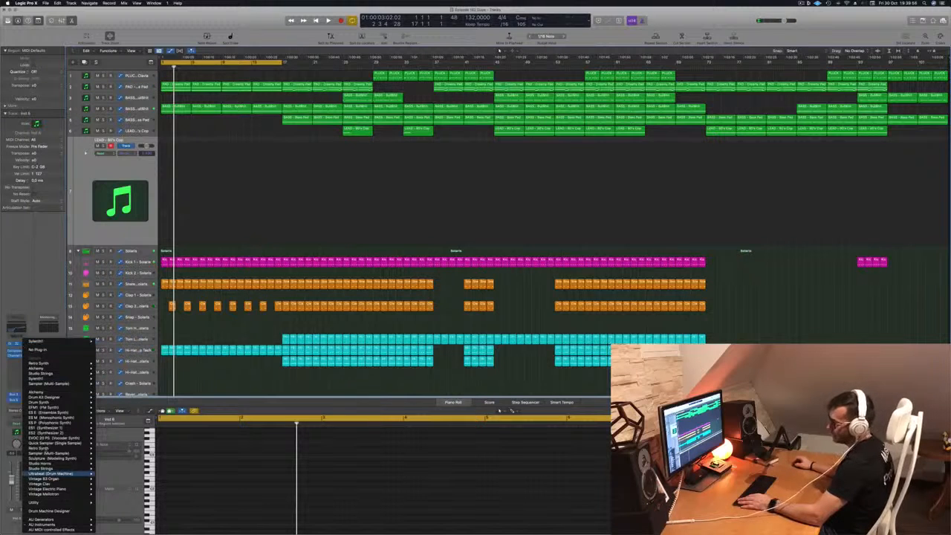
{"action": "left_click", "coordinate": [27, 319]}
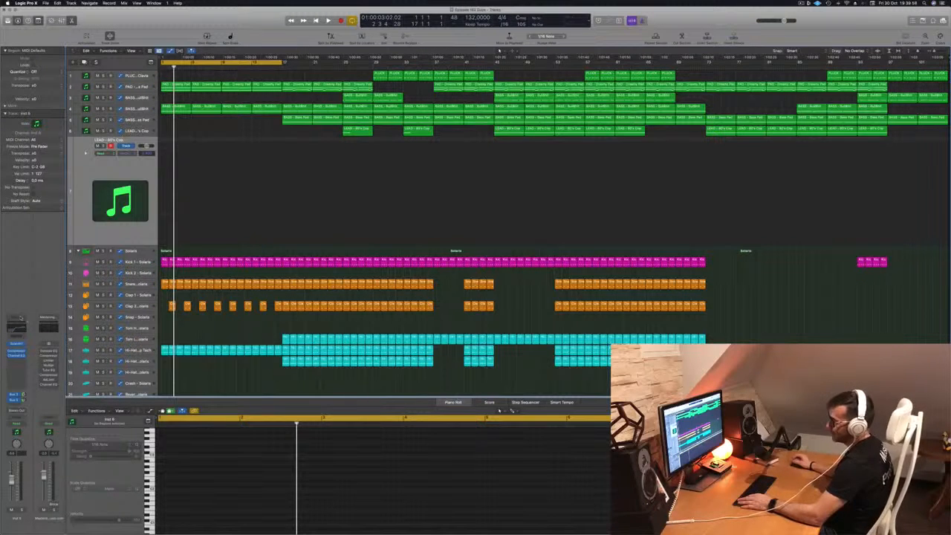
{"action": "left_click", "coordinate": [21, 318]}
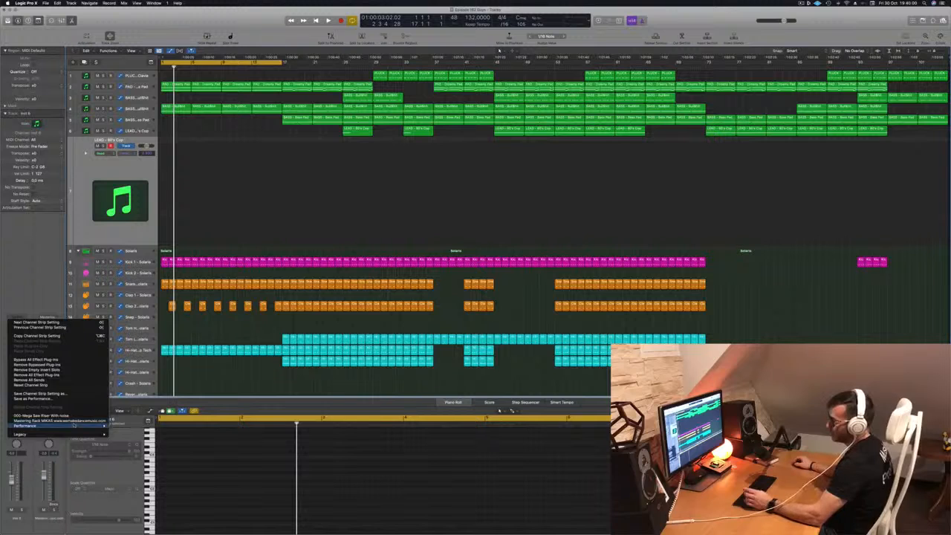
{"action": "left_click", "coordinate": [77, 418]}
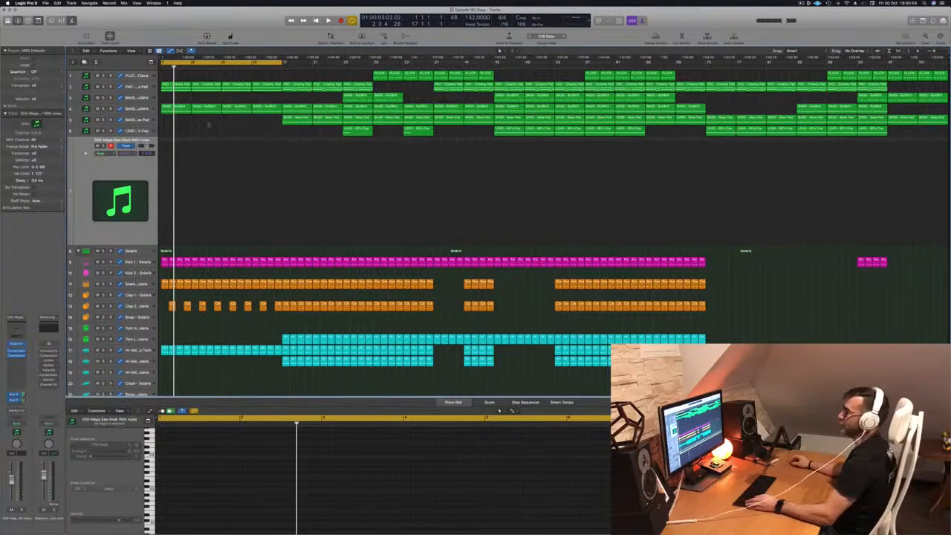
- Copy the opening bass region onto the riser track at bar 1 and lower that track's automation level
{"action": "left_click_drag", "start_coordinate": [176, 109], "coordinate": [175, 147]}
{"action": "left_click_drag", "start_coordinate": [195, 190], "coordinate": [160, 203]}
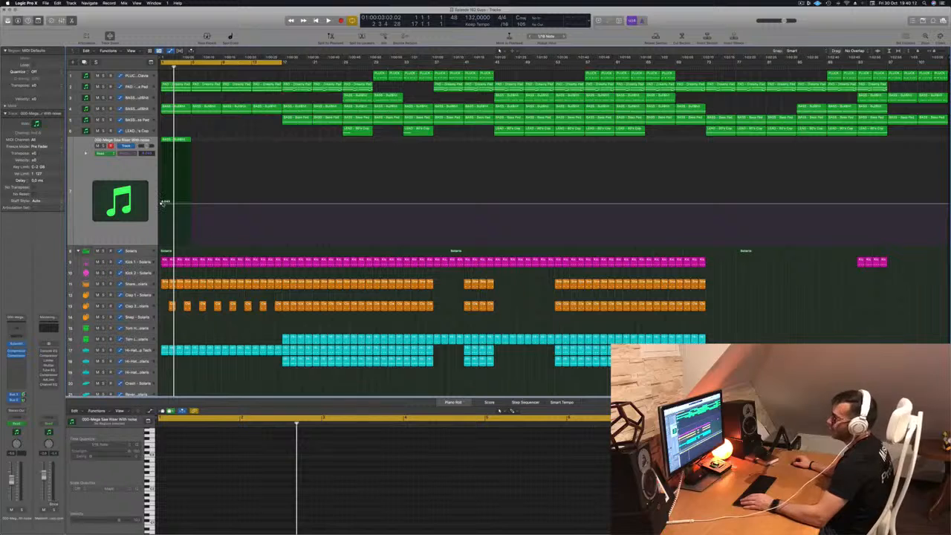
{"action": "left_click_drag", "start_coordinate": [161, 204], "coordinate": [161, 208]}
{"action": "scroll", "coordinate": [196, 140], "scroll_direction": "right", "scroll_amount": 1}
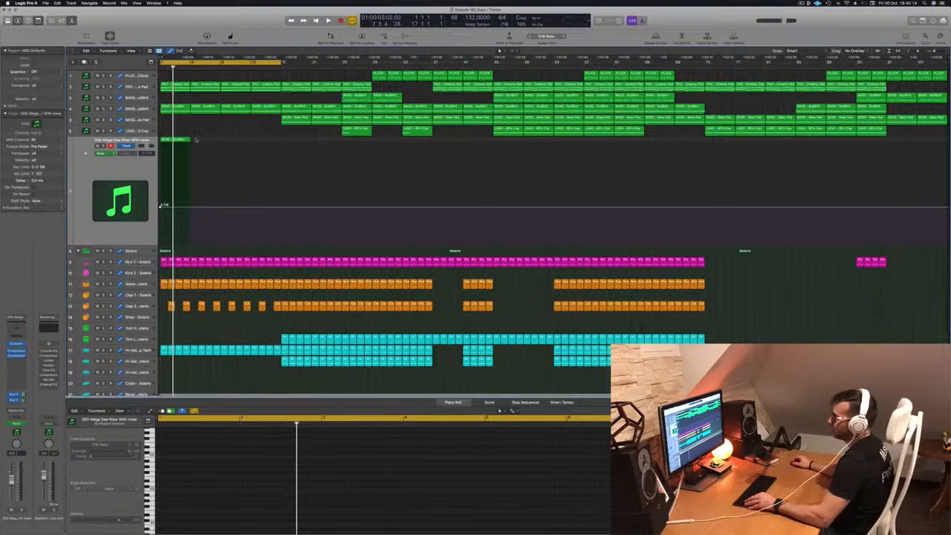
- Extend the riser region to bar 17 and lengthen its note to fill the whole region
{"action": "left_click_drag", "start_coordinate": [190, 140], "coordinate": [280, 150]}
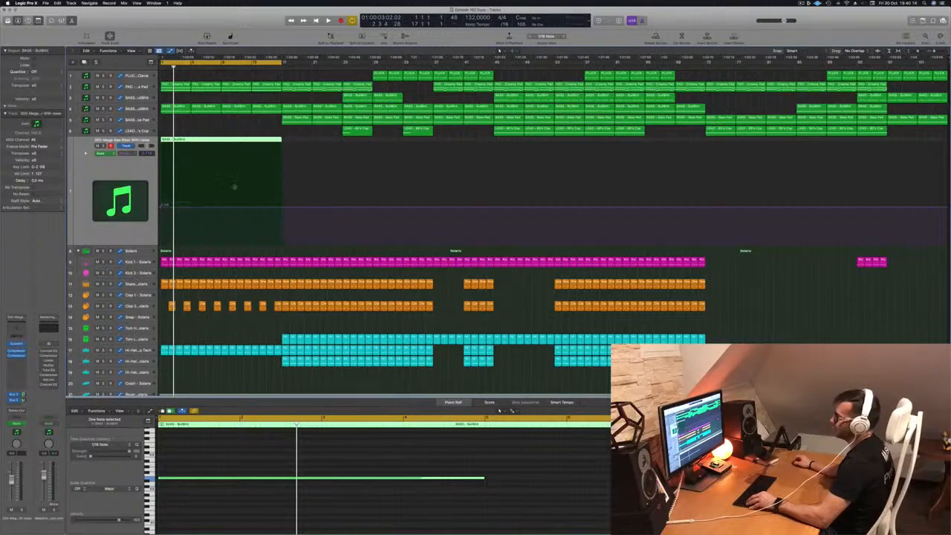
{"action": "left_click_drag", "start_coordinate": [392, 459], "coordinate": [374, 502]}
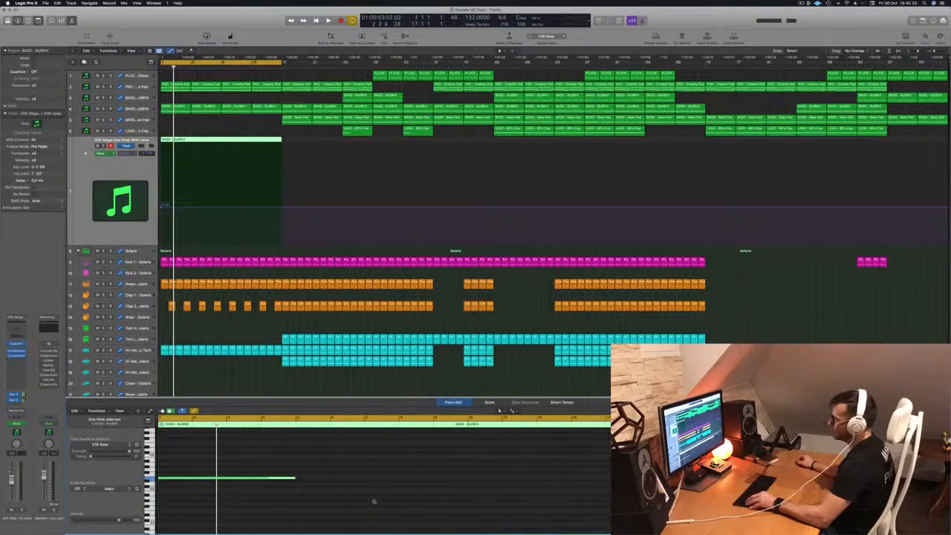
{"action": "left_click_drag", "start_coordinate": [308, 479], "coordinate": [616, 479]}
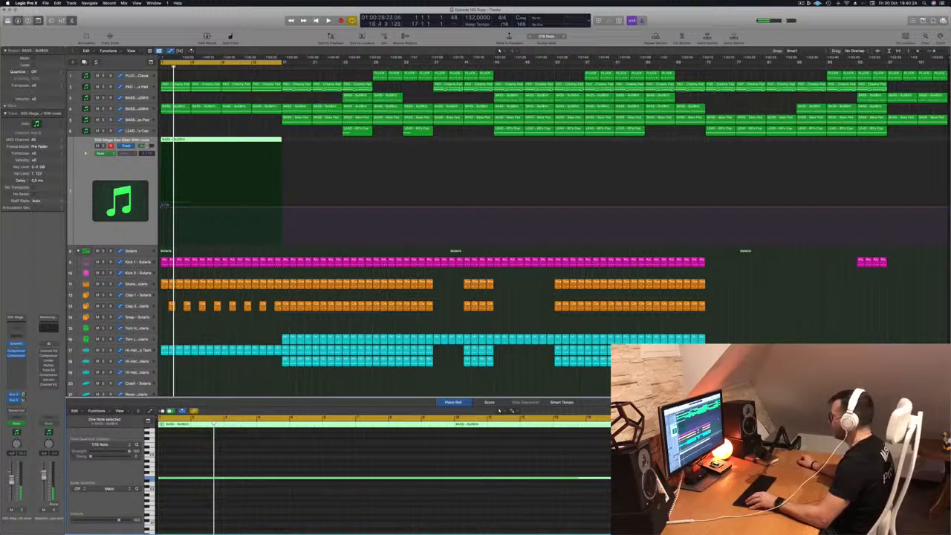
{"action": "left_click", "coordinate": [142, 168]}
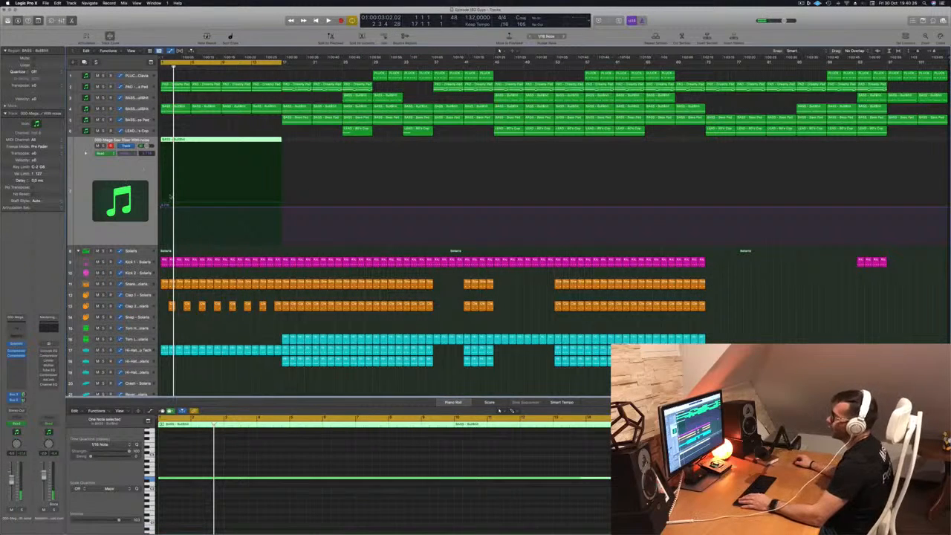
- Open Sylenth1 on the riser track and audition successive riser presets during playback, settling on Tizer 10 Sub Riser
{"action": "key", "text": "space"}
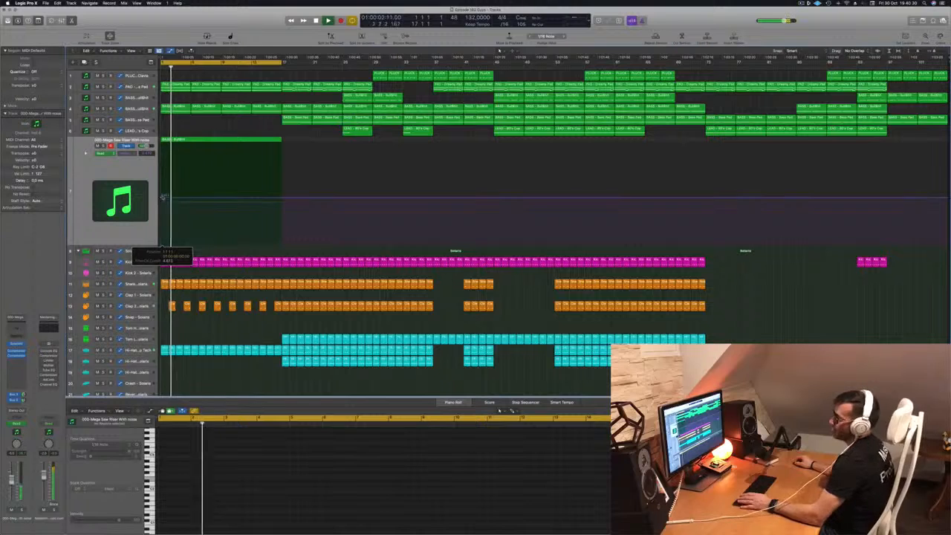
{"action": "left_click", "coordinate": [17, 344]}
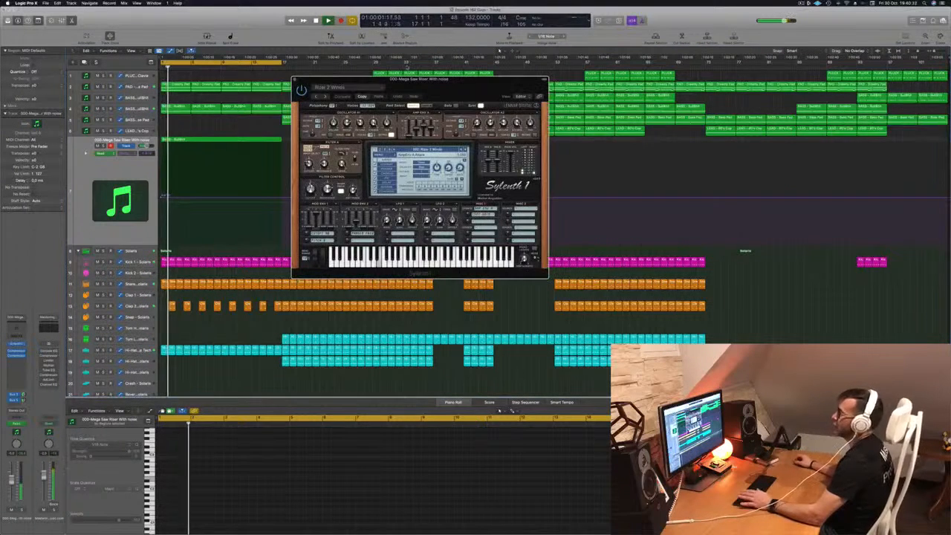
{"action": "key", "text": "space"}
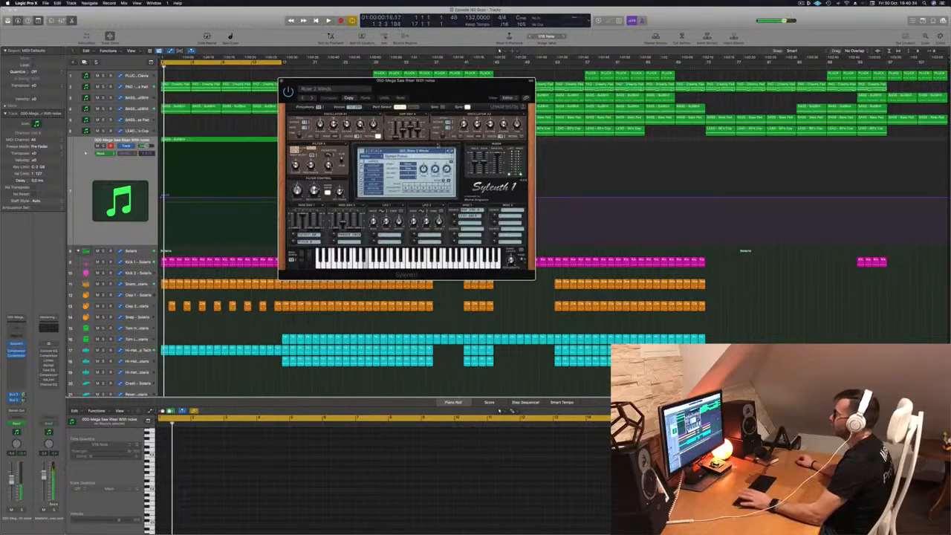
{"action": "left_click_drag", "start_coordinate": [455, 91], "coordinate": [407, 110]}
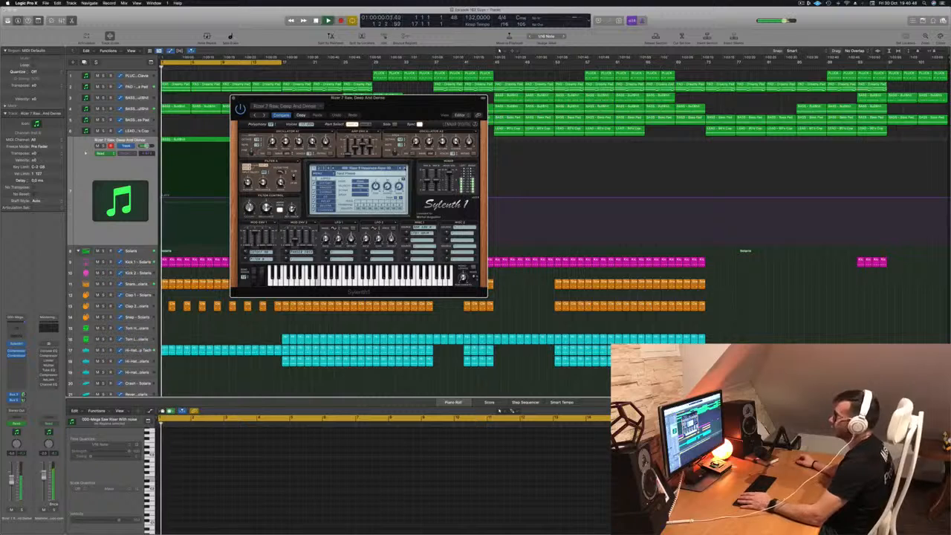
{"action": "left_click", "coordinate": [404, 169]}
{"action": "key", "text": "Return"}
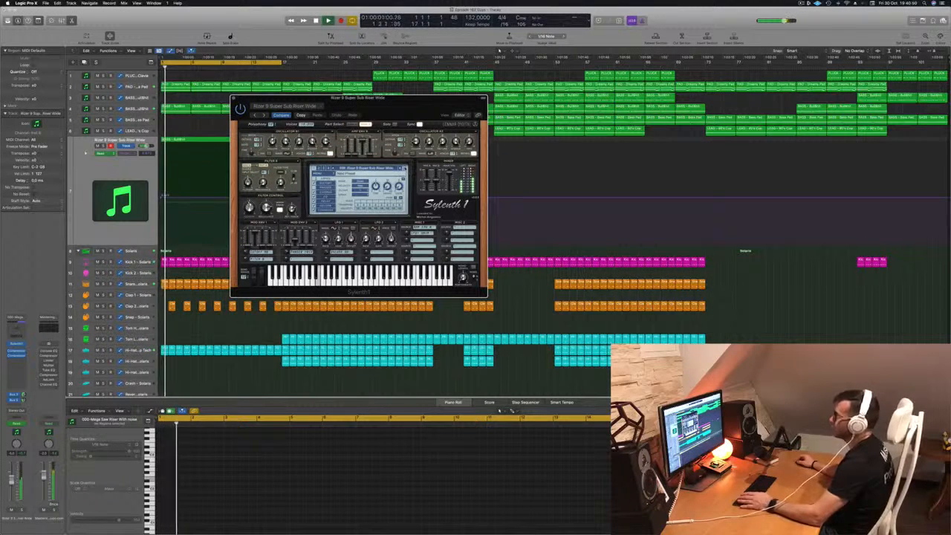
{"action": "left_click", "coordinate": [405, 169]}
{"action": "key", "text": "Return"}
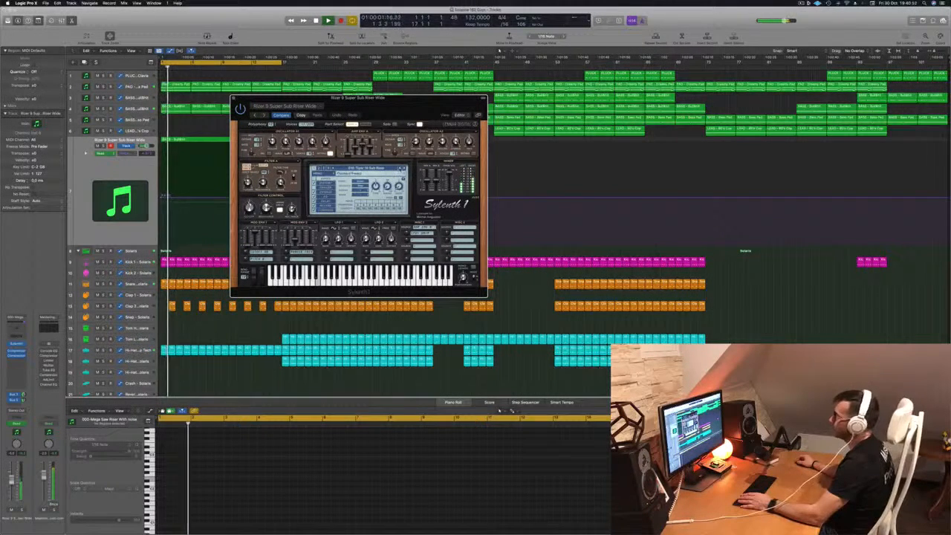
{"action": "left_click_drag", "start_coordinate": [395, 106], "coordinate": [440, 131]}
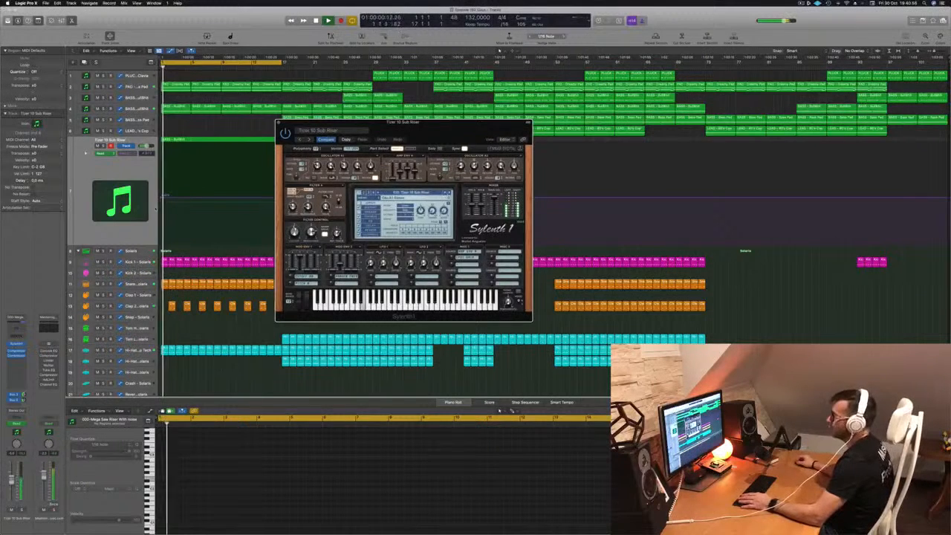
{"action": "left_click_drag", "start_coordinate": [435, 141], "coordinate": [473, 138]}
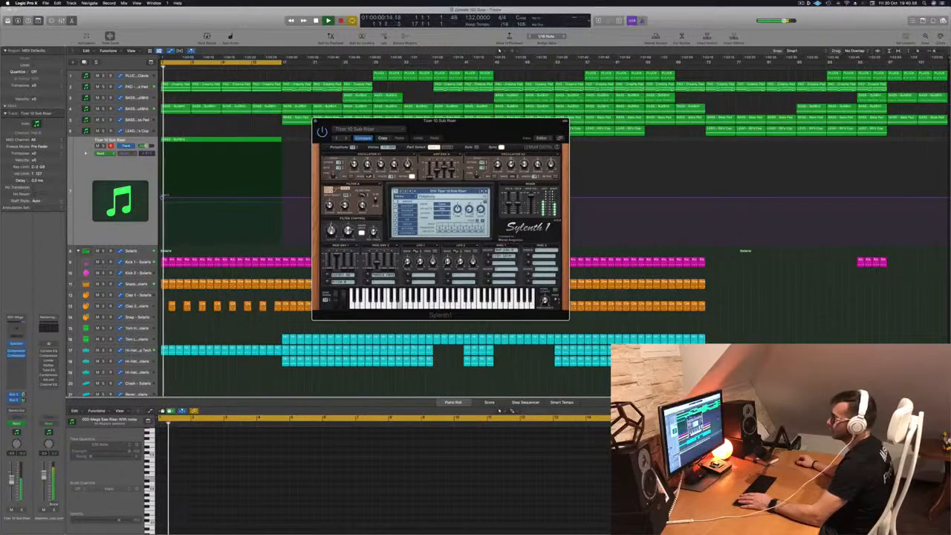
- Lower the riser track's opening automation level and roll off its low frequencies with the Channel EQ low-cut band
{"action": "left_click_drag", "start_coordinate": [161, 196], "coordinate": [164, 231]}
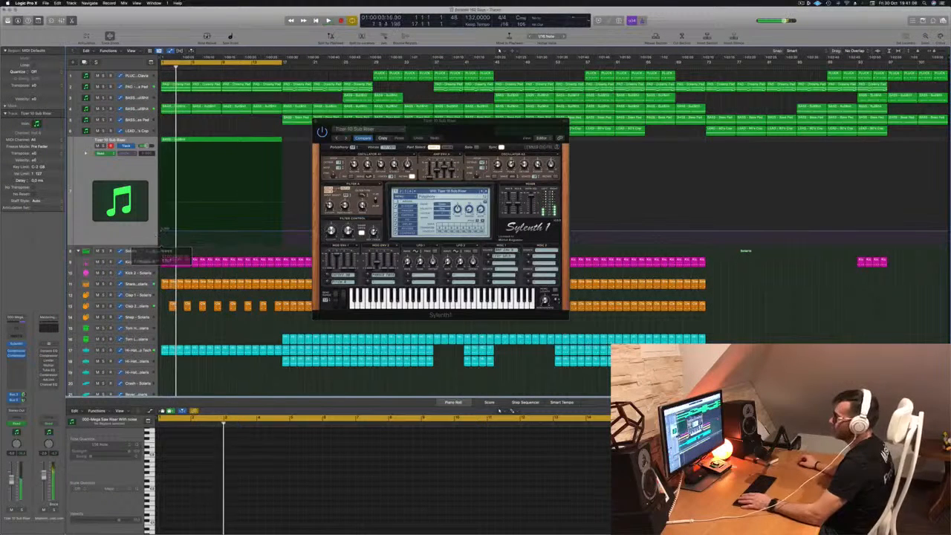
{"action": "left_click", "coordinate": [14, 330]}
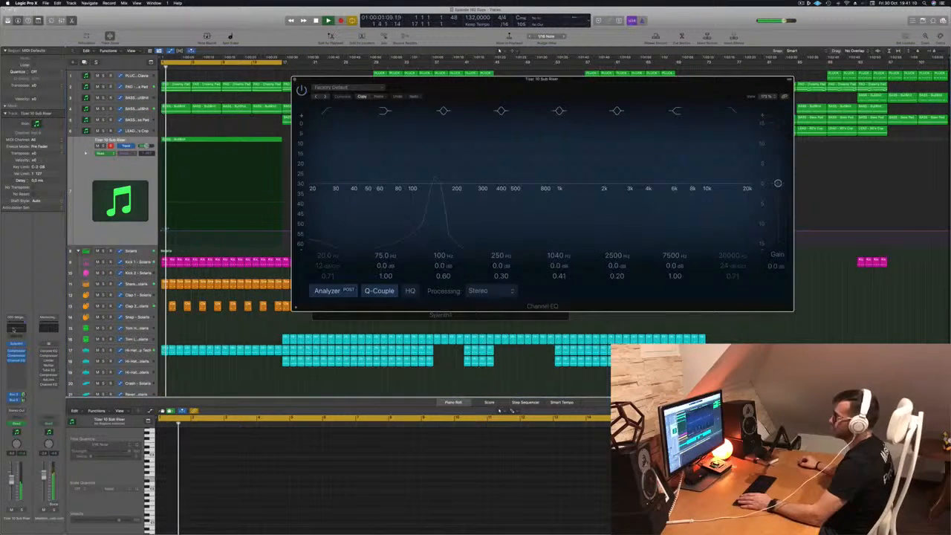
{"action": "left_click", "coordinate": [327, 108]}
{"action": "left_click_drag", "start_coordinate": [334, 171], "coordinate": [485, 159]}
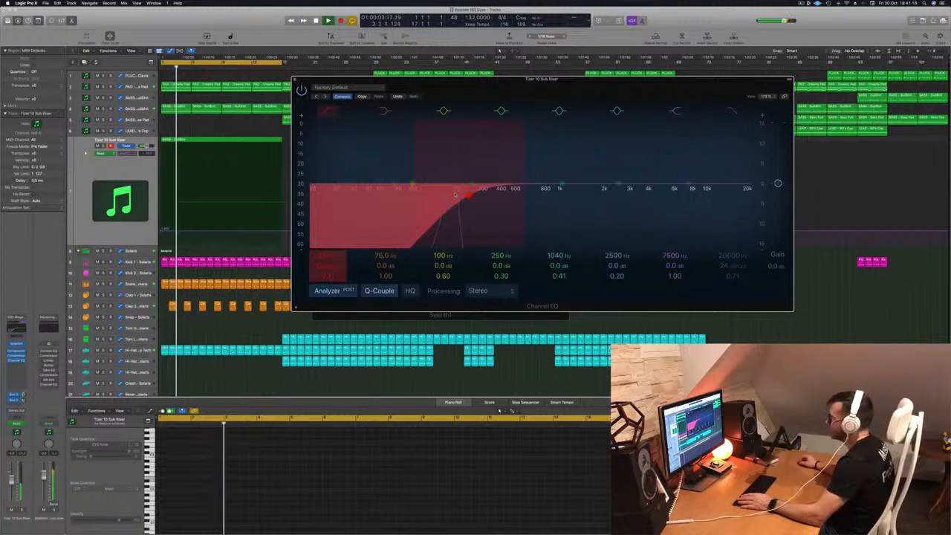
{"action": "left_click_drag", "start_coordinate": [543, 79], "coordinate": [682, 87]}
{"action": "left_click", "coordinate": [435, 88]}
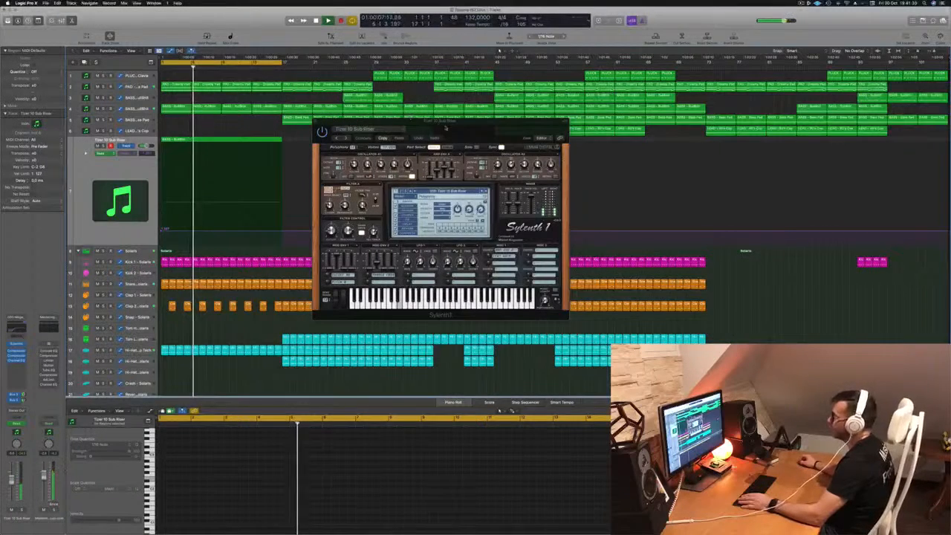
{"action": "left_click_drag", "start_coordinate": [437, 121], "coordinate": [650, 89]}
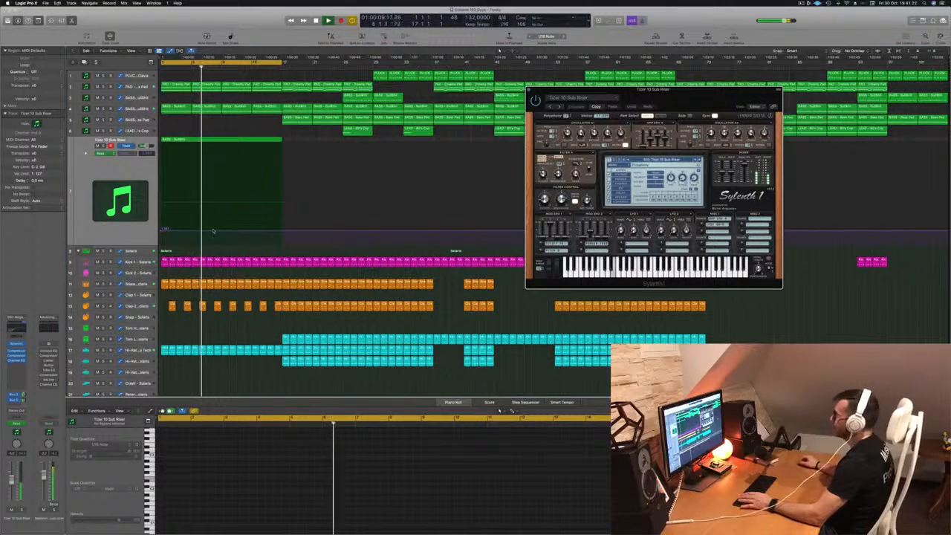
- Add an automation point at bar 17 on the riser track and raise it to create a steady volume climb from bar 1
{"action": "left_click", "coordinate": [281, 232]}
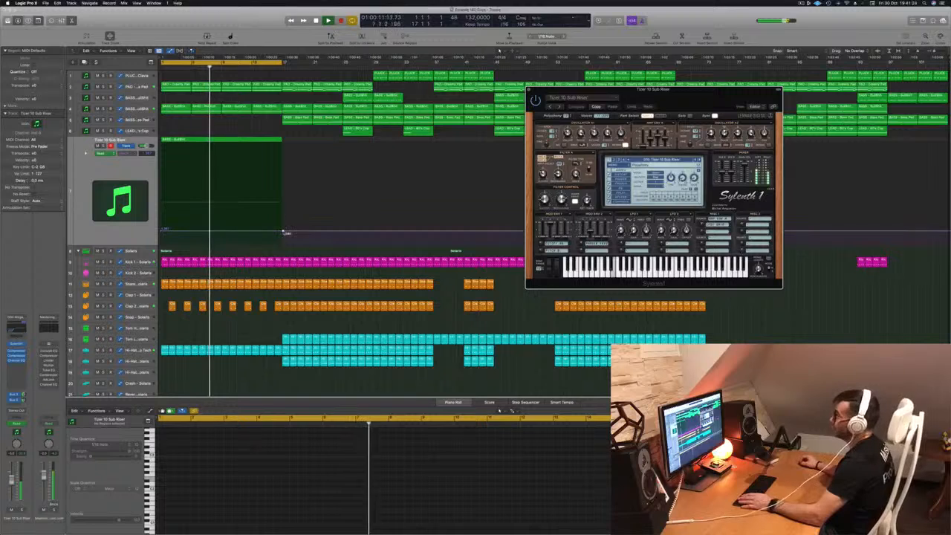
{"action": "left_click_drag", "start_coordinate": [283, 233], "coordinate": [284, 183]}
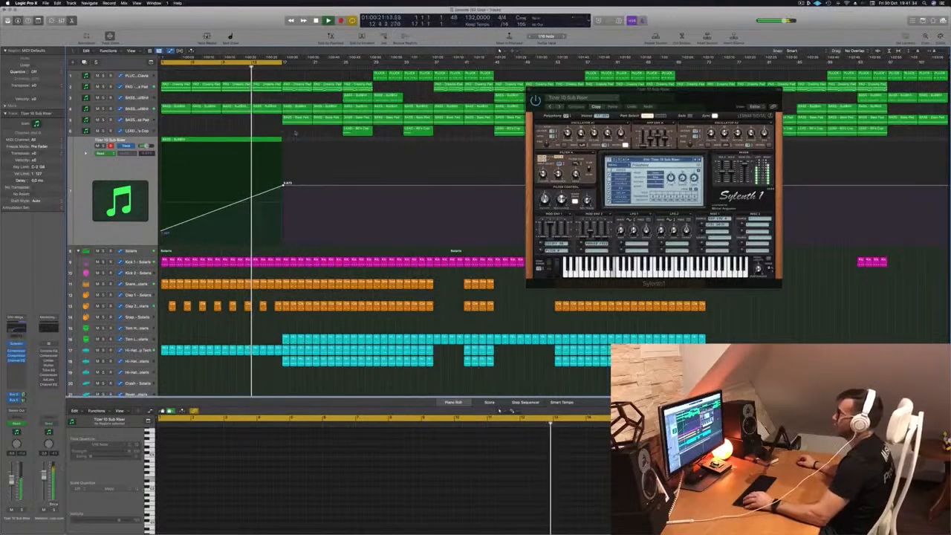
{"action": "left_click", "coordinate": [275, 140]}
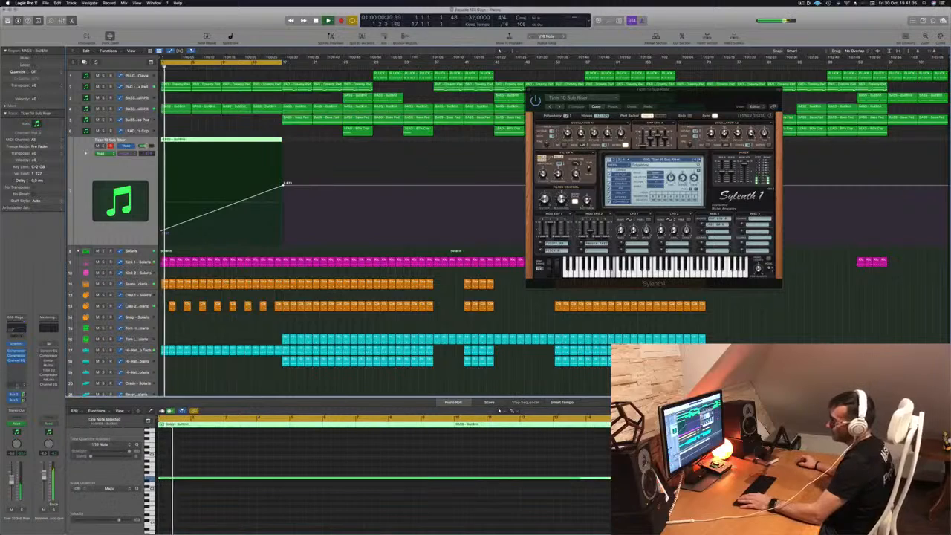
- Set the side-chain input of the riser's second Compressor to the Kick 1 - Solaris track
{"action": "left_click", "coordinate": [17, 351]}
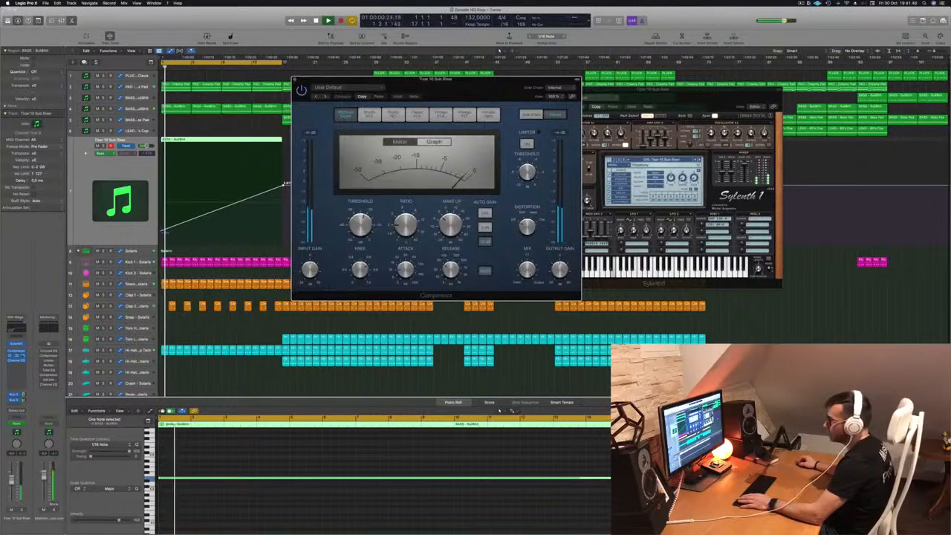
{"action": "left_click", "coordinate": [16, 356]}
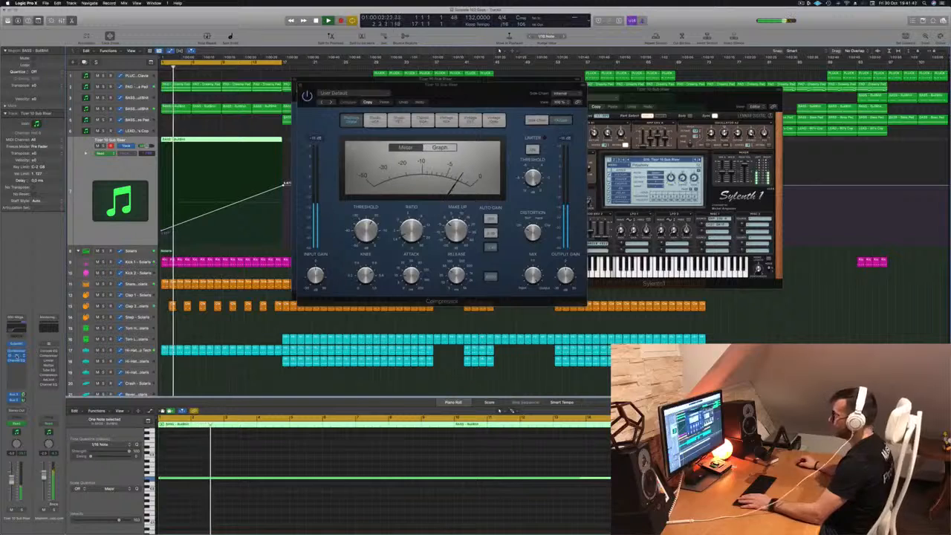
{"action": "left_click", "coordinate": [569, 94]}
{"action": "mouse_move", "coordinate": [570, 108]}
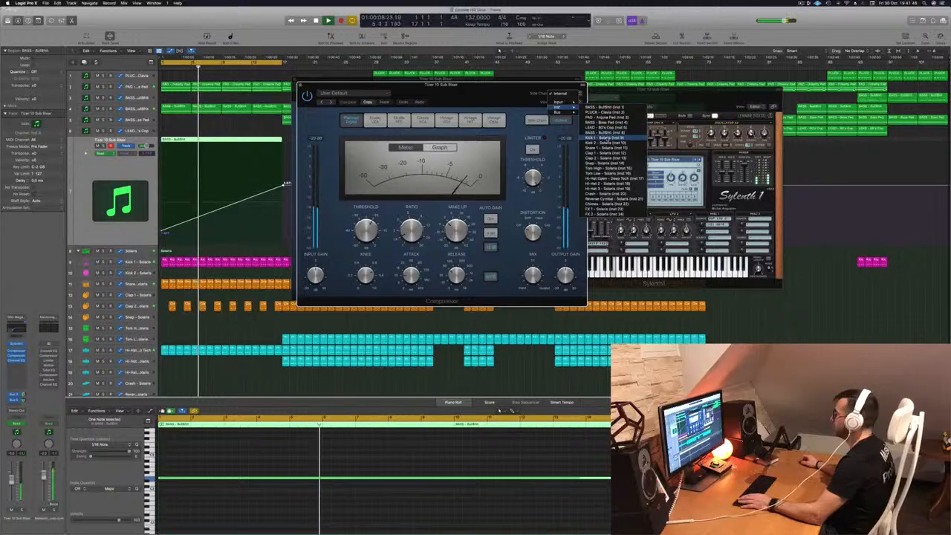
{"action": "left_click", "coordinate": [605, 122]}
{"action": "key", "text": "Return"}
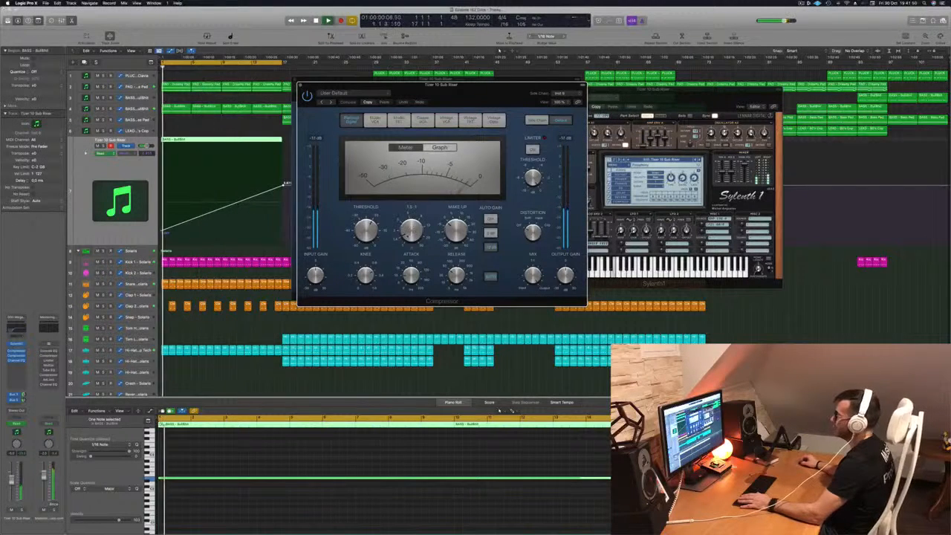
- Raise the side-chained Compressor's ratio and close the riser's open plug-in windows
{"action": "left_click_drag", "start_coordinate": [411, 230], "coordinate": [411, 214]}
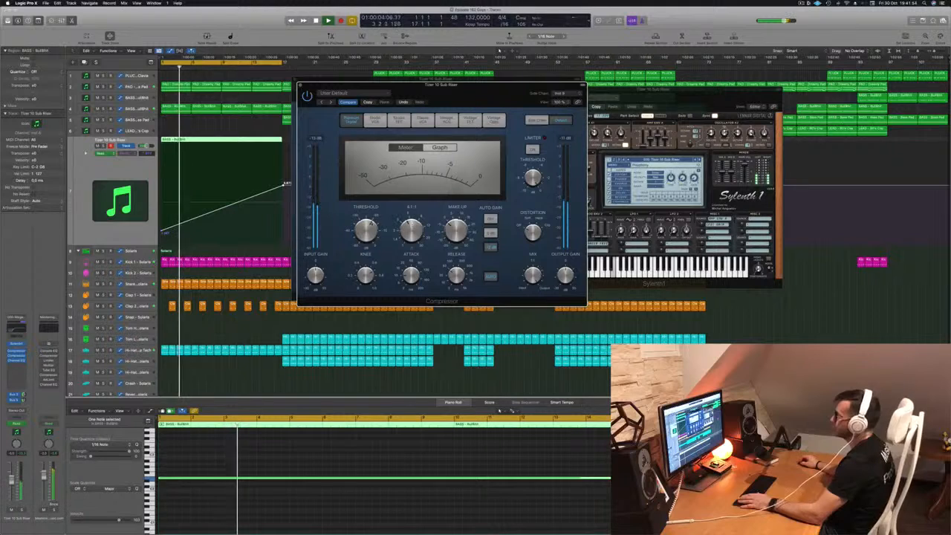
{"action": "left_click_drag", "start_coordinate": [439, 86], "coordinate": [519, 101]}
{"action": "left_click", "coordinate": [381, 99]}
{"action": "left_click_drag", "start_coordinate": [397, 79], "coordinate": [518, 127]}
{"action": "left_click", "coordinate": [416, 128]}
{"action": "left_click_drag", "start_coordinate": [565, 97], "coordinate": [431, 118]}
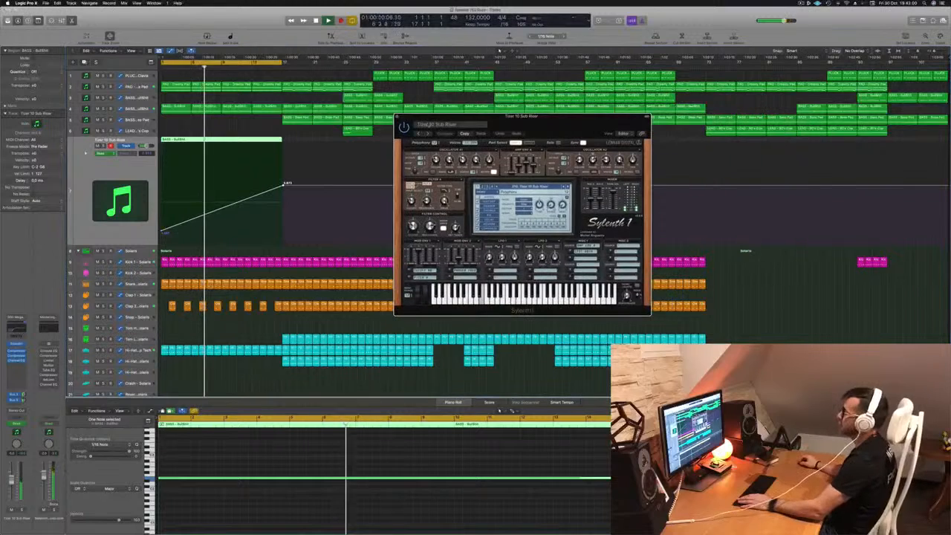
{"action": "left_click", "coordinate": [397, 116]}
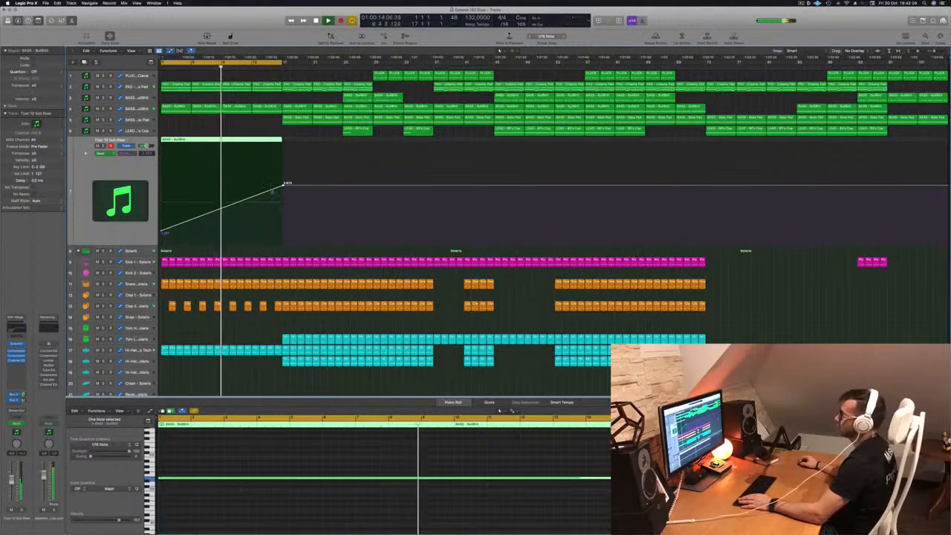
- Add a riser automation point shortly before bar 17 and raise the bar 17 endpoint for a steeper final climb
{"action": "left_click", "coordinate": [271, 190]}
{"action": "left_click_drag", "start_coordinate": [280, 185], "coordinate": [283, 155]}
{"action": "left_click", "coordinate": [256, 140]}
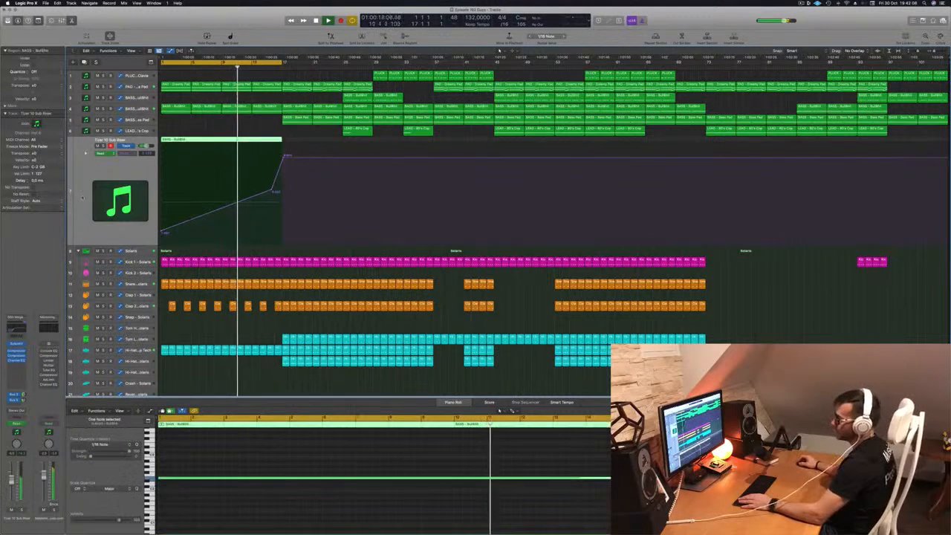
{"action": "left_click", "coordinate": [17, 396]}
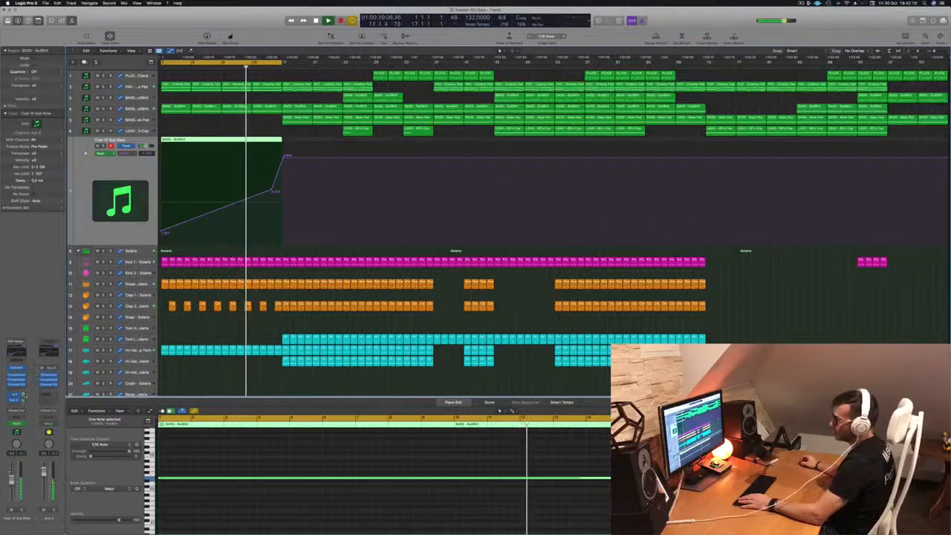
{"action": "left_click", "coordinate": [24, 400]}
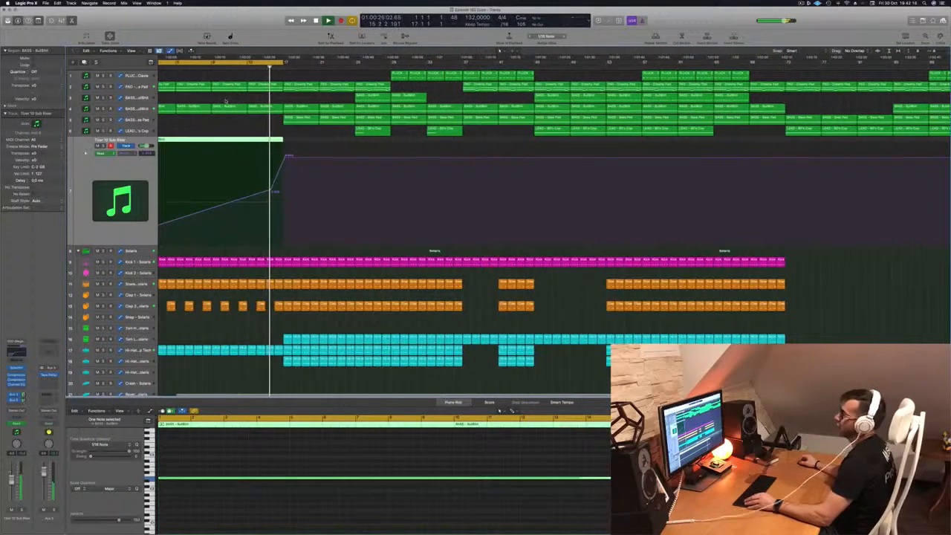
- Repeat the 16-bar intro section across all tracks from bar 17 and extend the cycle range to bar 33
{"action": "scroll", "coordinate": [262, 118], "scroll_direction": "up", "scroll_amount": 5}
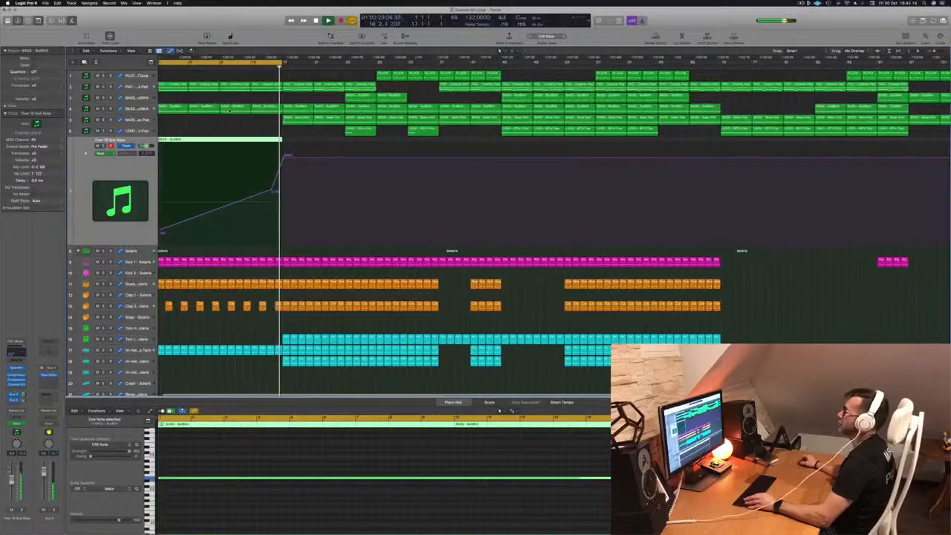
{"action": "left_click_drag", "start_coordinate": [262, 119], "coordinate": [259, 68]}
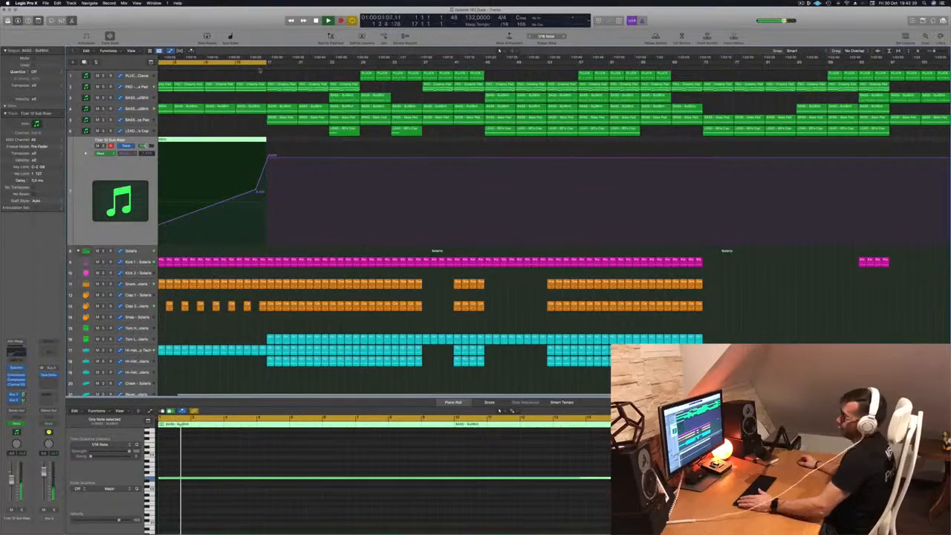
{"action": "scroll", "coordinate": [205, 125], "scroll_direction": "left", "scroll_amount": 2}
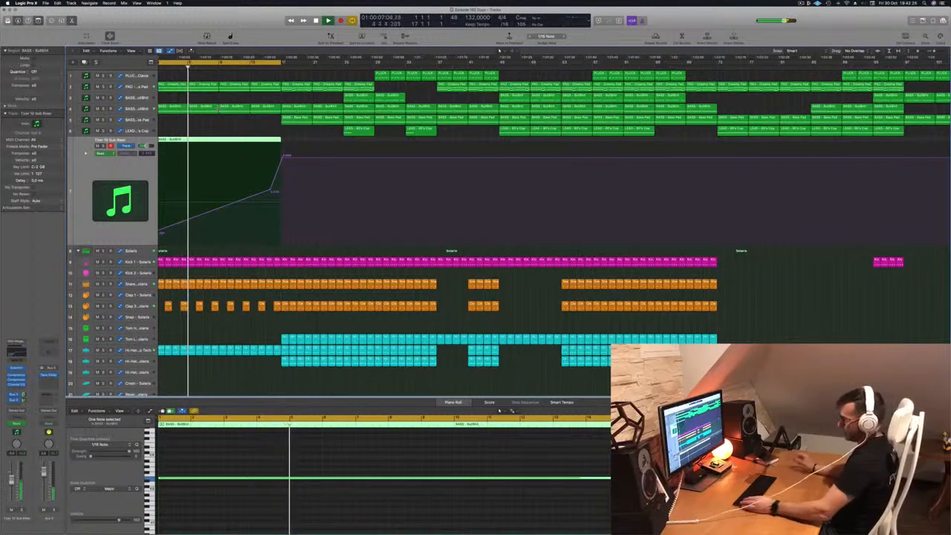
{"action": "key", "text": "ctrl+super+r"}
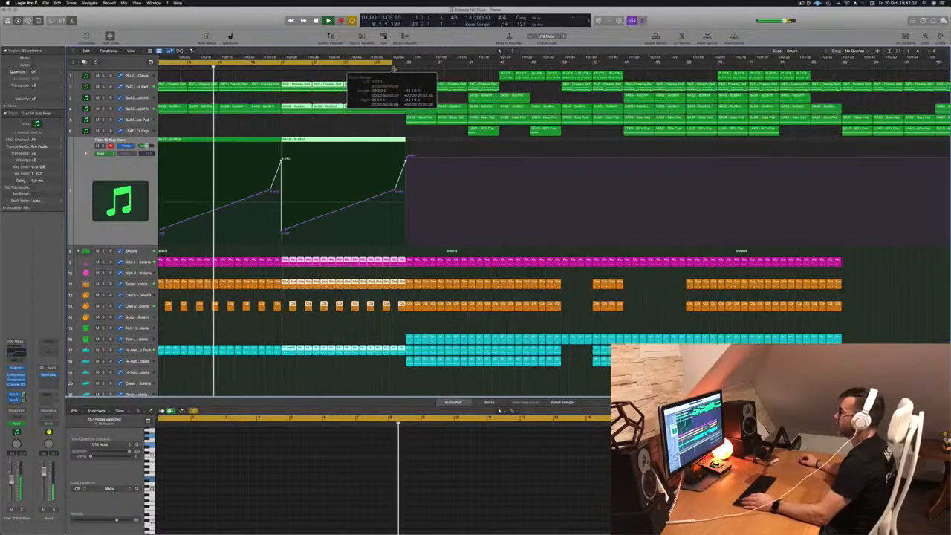
{"action": "key", "text": "super+Left"}
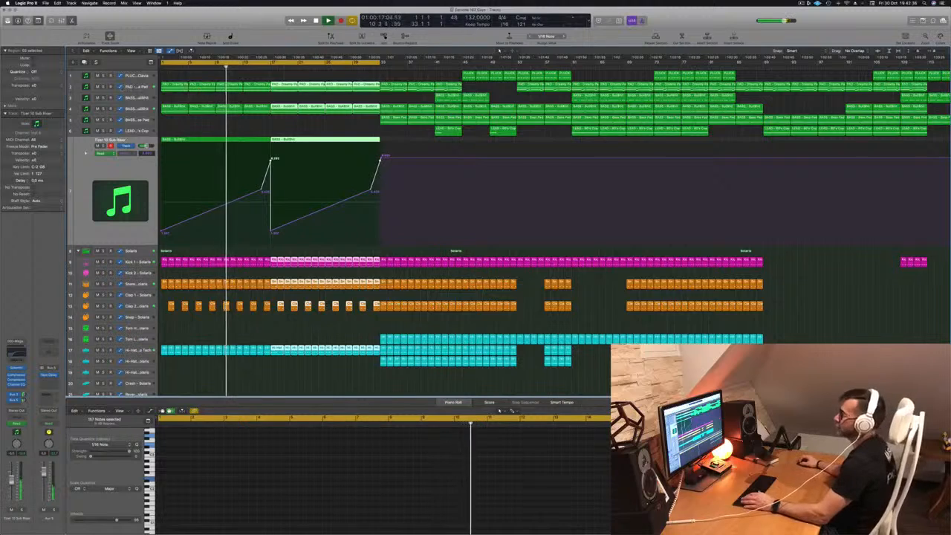
- Raise the Anjuna Pad track's automation point at bar 17 into a tall peak
{"action": "left_click", "coordinate": [484, 83]}
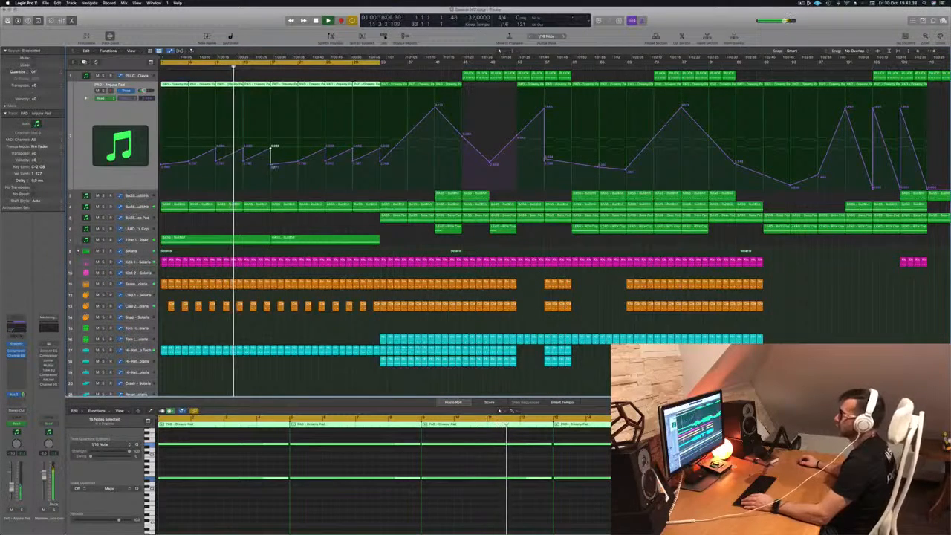
{"action": "left_click_drag", "start_coordinate": [273, 145], "coordinate": [272, 123]}
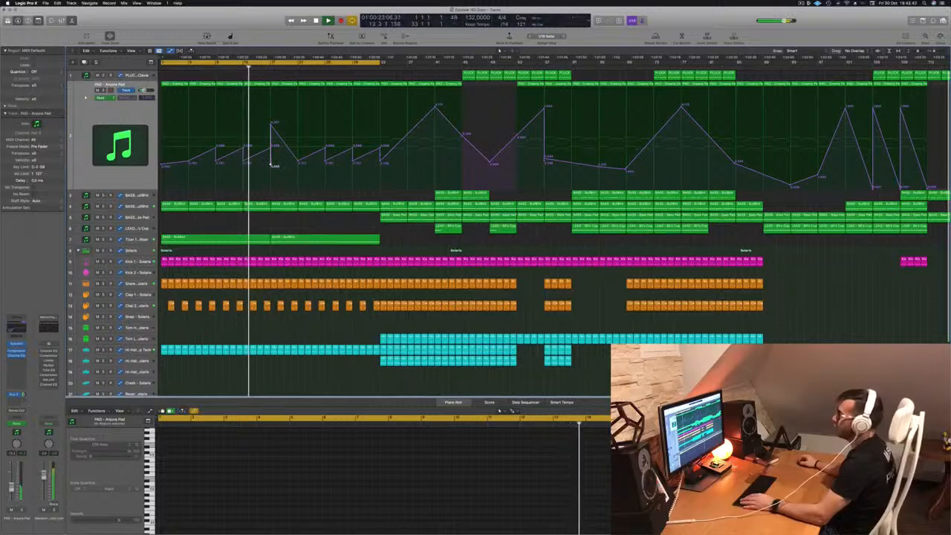
{"action": "left_click_drag", "start_coordinate": [271, 124], "coordinate": [272, 103]}
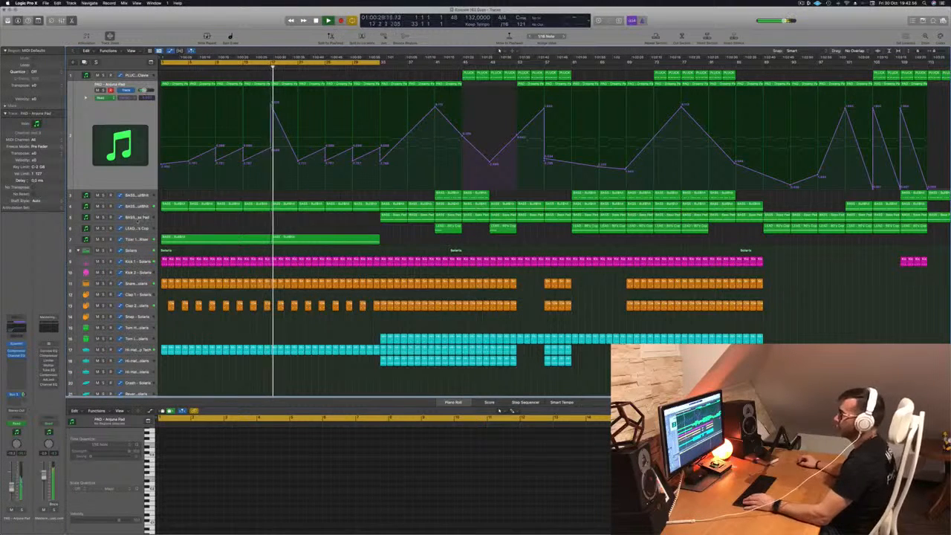
- Copy the Bass Pad region from bar 33 to bar 17 and lower the automation at its start for a rising level
{"action": "left_click", "coordinate": [137, 218]}
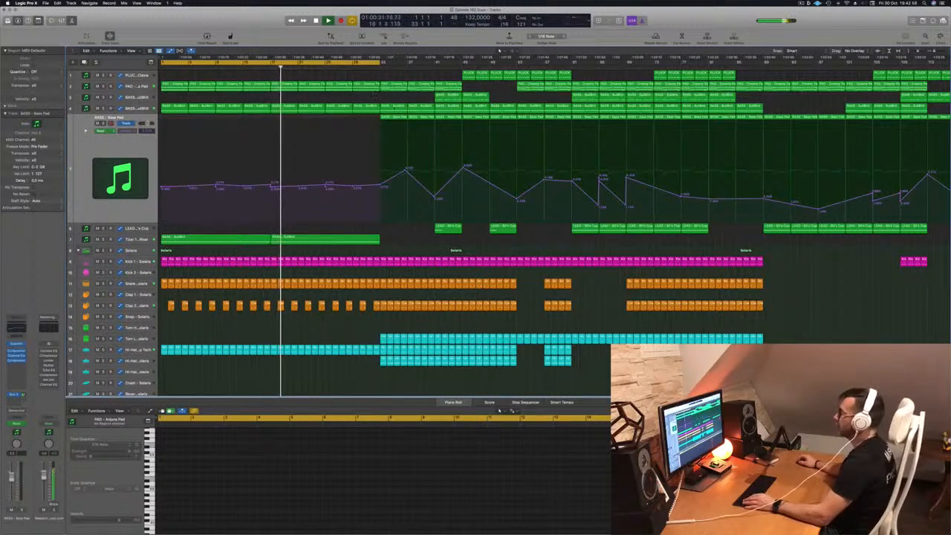
{"action": "left_click", "coordinate": [392, 118]}
{"action": "left_click_drag", "start_coordinate": [392, 118], "coordinate": [280, 119]}
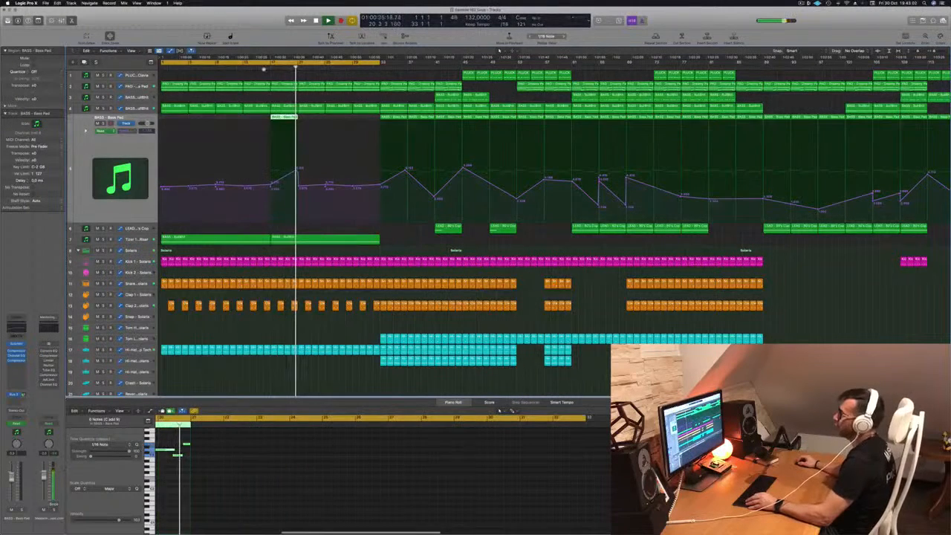
{"action": "left_click", "coordinate": [265, 67]}
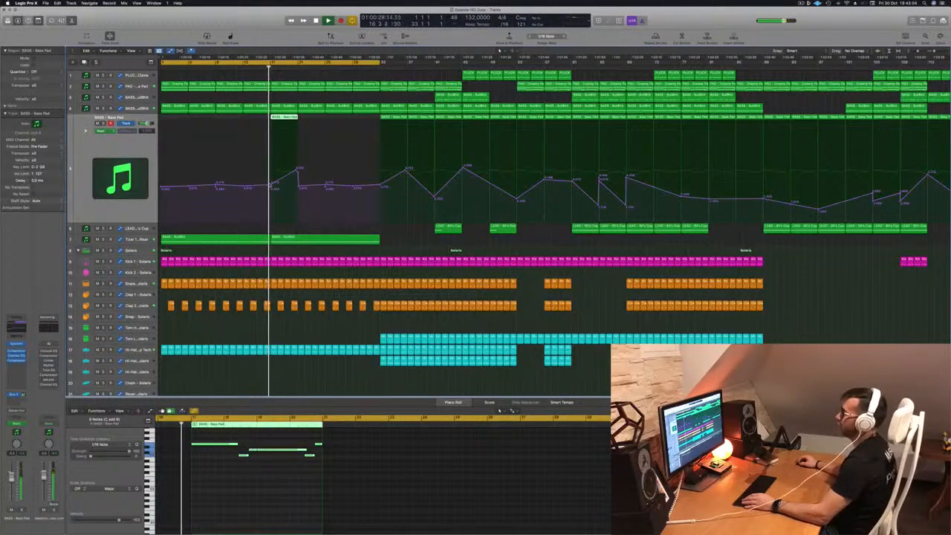
{"action": "left_click", "coordinate": [272, 184]}
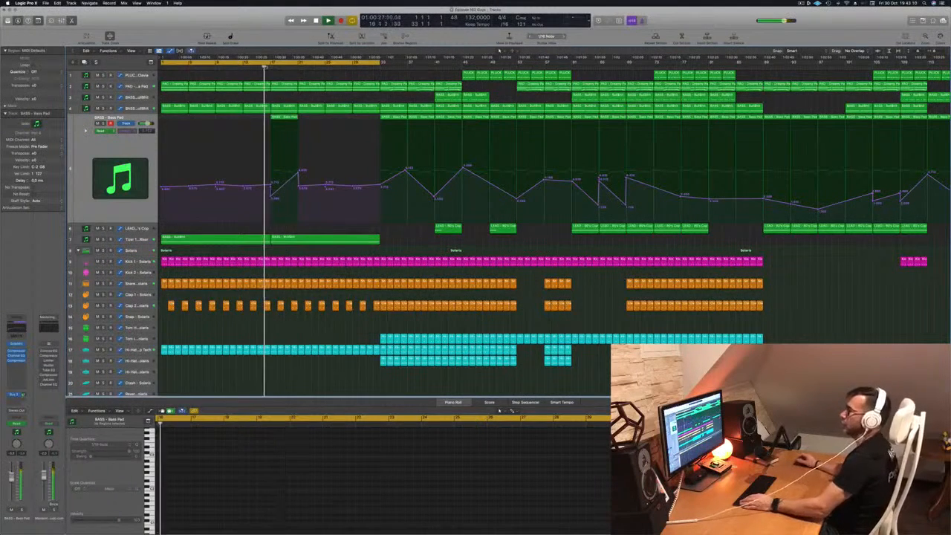
- Reduce the copied Bass Pad region at bar 17 to its first note and replay the intro
{"action": "left_click", "coordinate": [287, 118]}
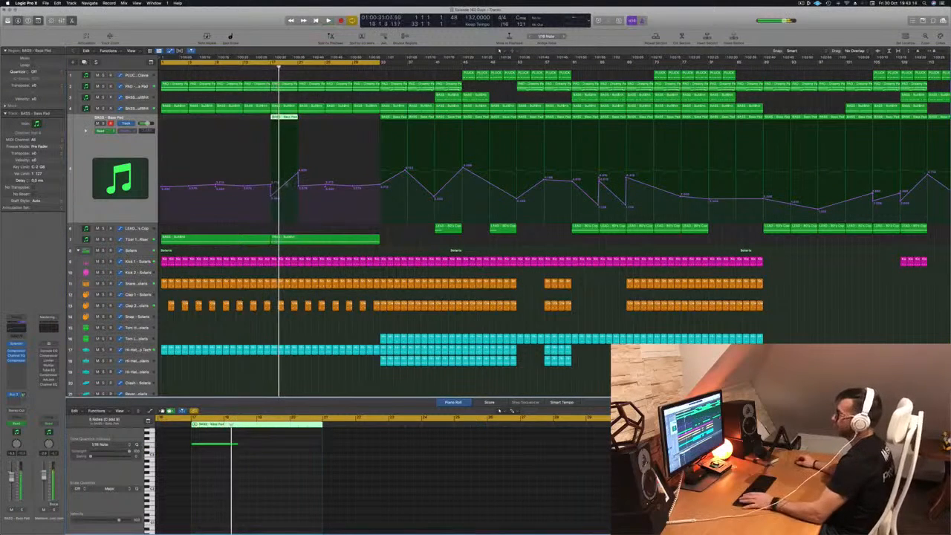
{"action": "key", "text": "Return"}
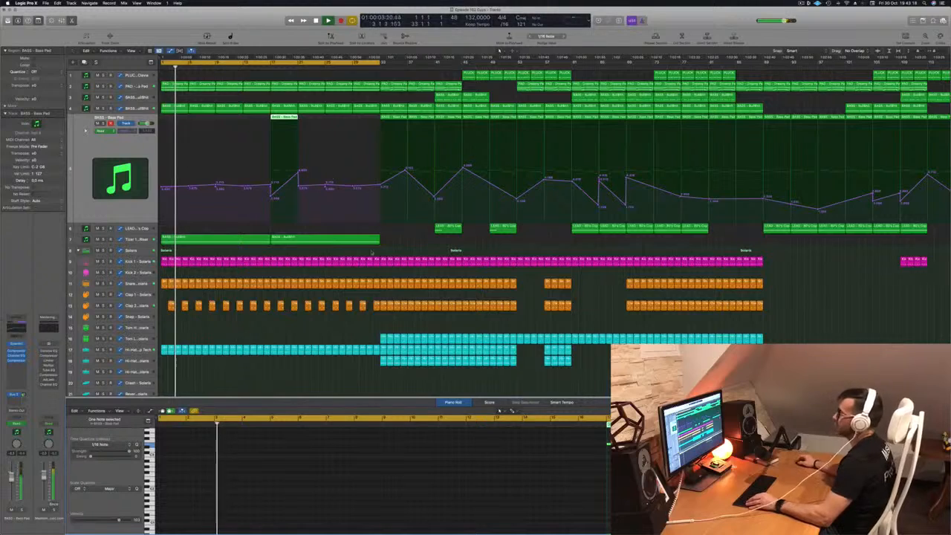
{"action": "left_click", "coordinate": [268, 252]}
- Copy a one-bar Hi-Hat region from the intro onto the FX 1 track at bar 1 and replay from the start
{"action": "scroll", "coordinate": [267, 250], "scroll_direction": "down", "scroll_amount": 1}
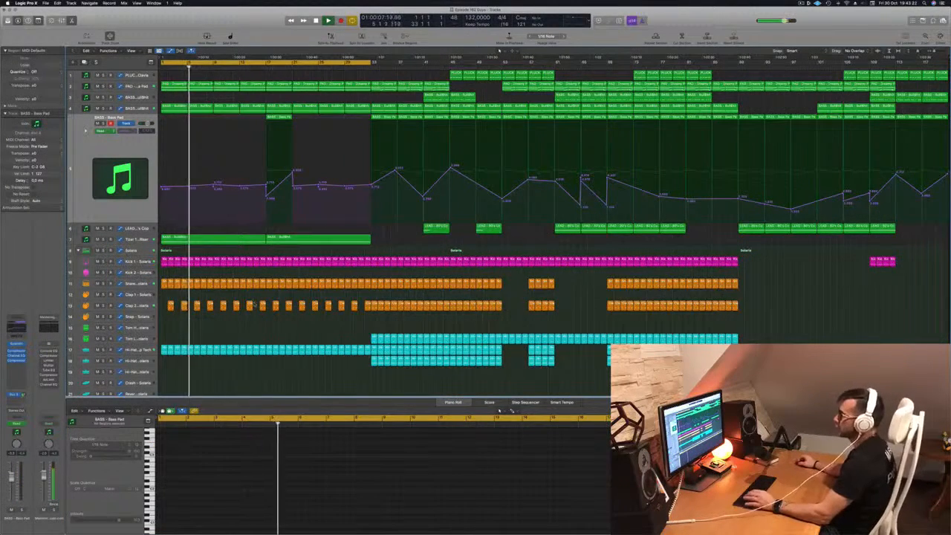
{"action": "scroll", "coordinate": [200, 367], "scroll_direction": "down", "scroll_amount": 3}
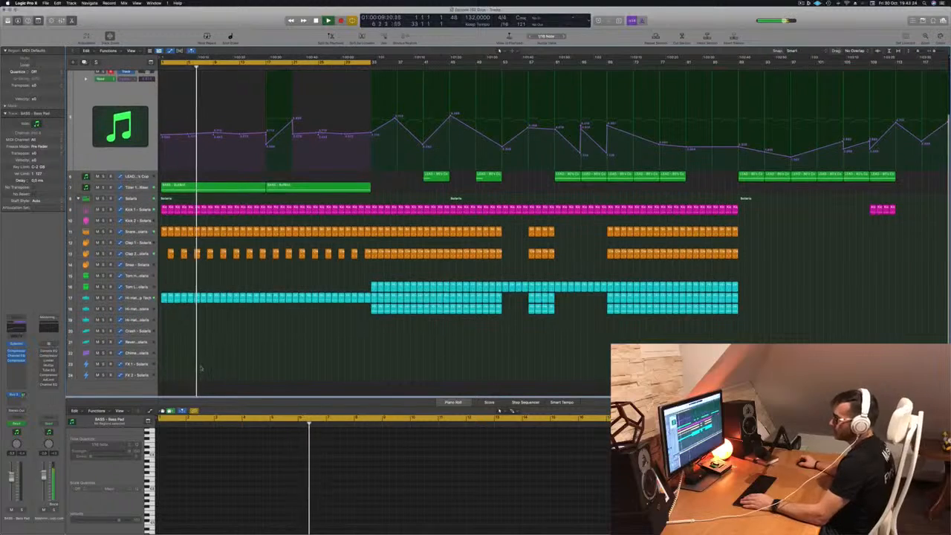
{"action": "key", "text": "Return"}
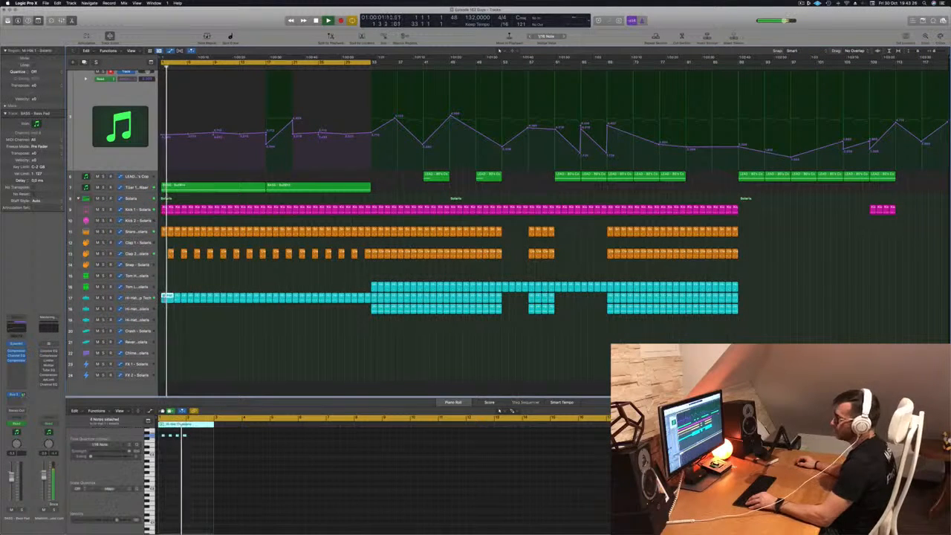
{"action": "left_click", "coordinate": [167, 297]}
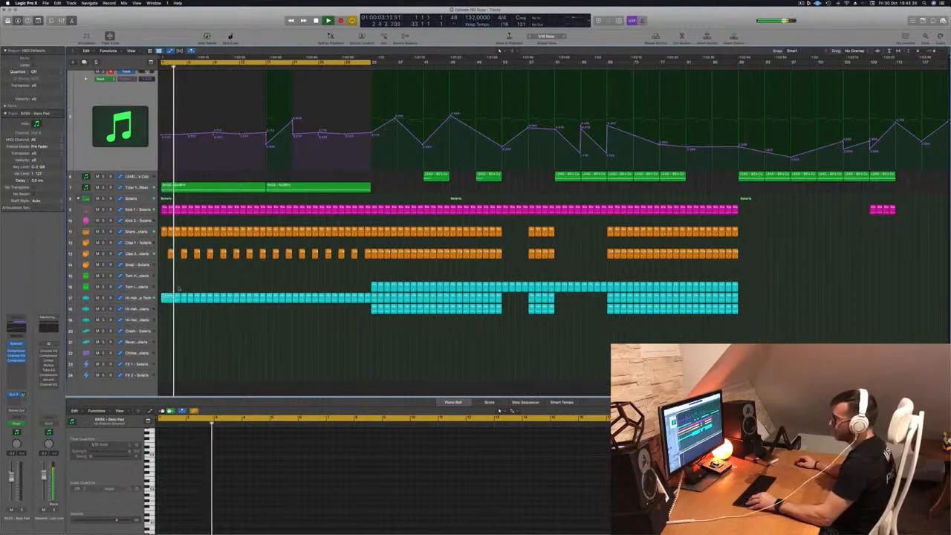
{"action": "left_click", "coordinate": [176, 298]}
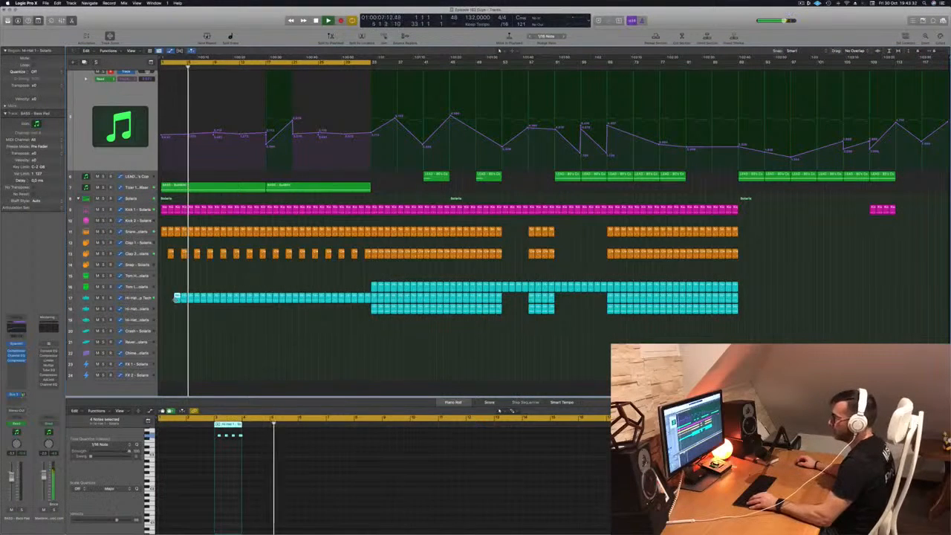
{"action": "left_click_drag", "start_coordinate": [177, 297], "coordinate": [164, 365]}
{"action": "key", "text": "Return"}
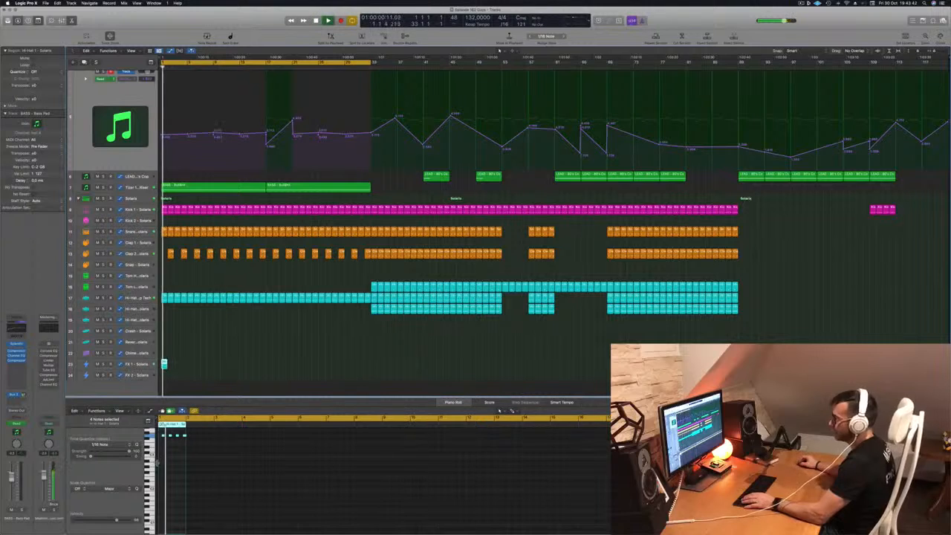
- Delete the last three notes of the copied region on FX 1, keeping only its first note
{"action": "scroll", "coordinate": [167, 455], "scroll_direction": "up", "scroll_amount": 4}
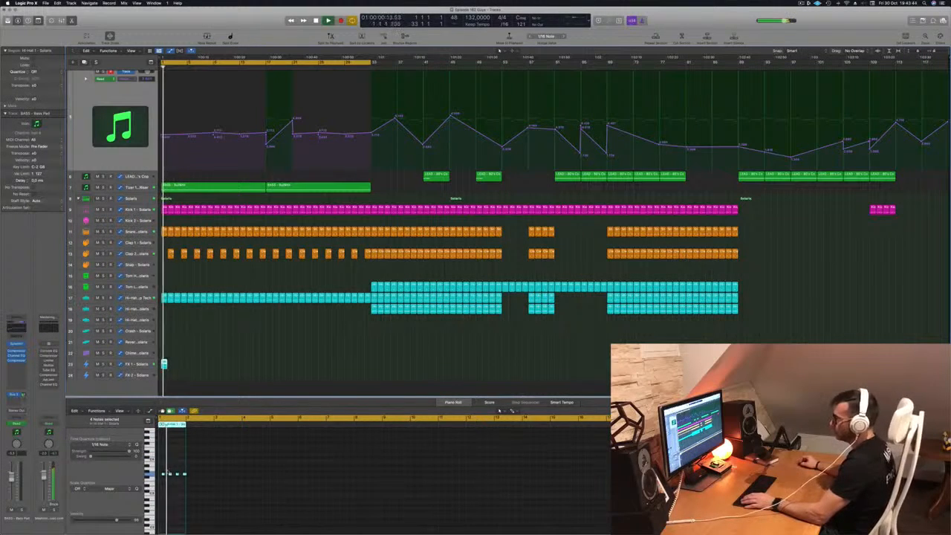
{"action": "scroll", "coordinate": [167, 471], "scroll_direction": "up", "scroll_amount": 5}
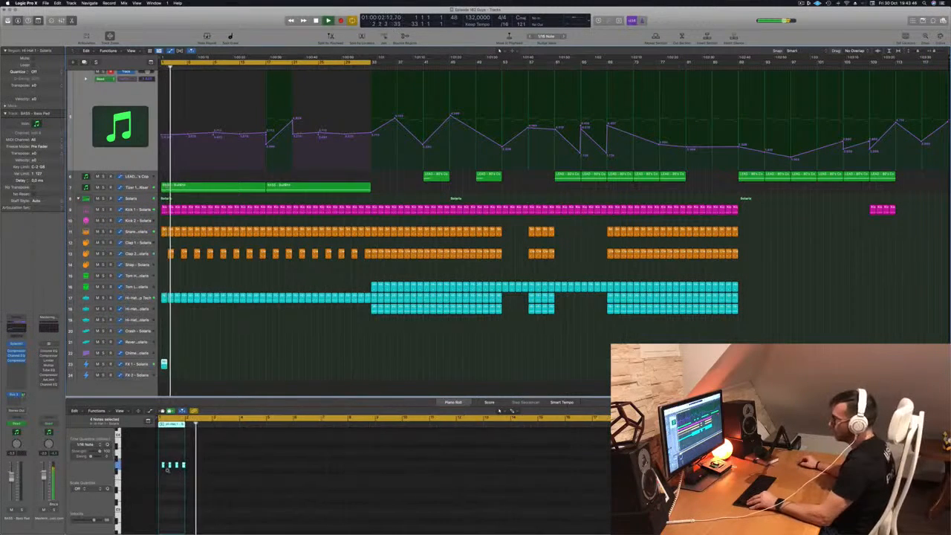
{"action": "left_click_drag", "start_coordinate": [167, 457], "coordinate": [189, 470]}
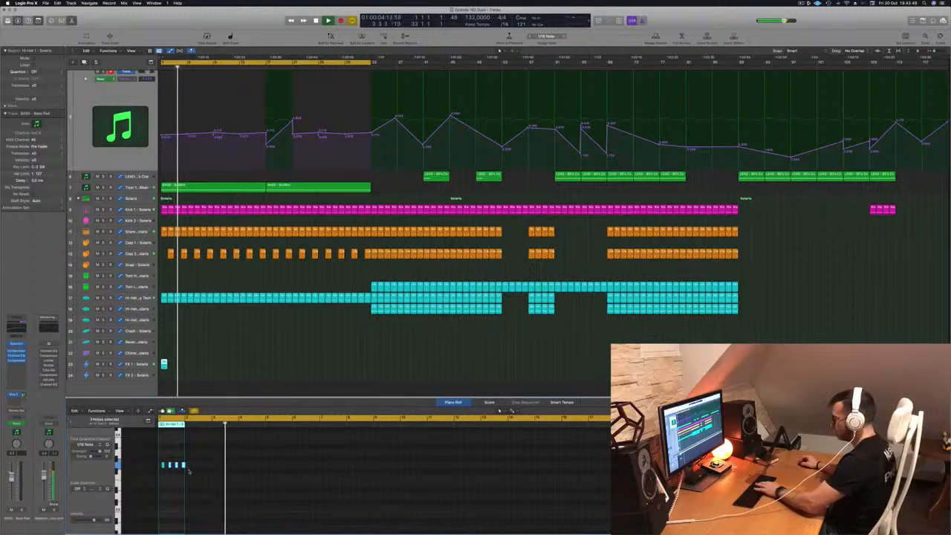
{"action": "key", "text": "Delete"}
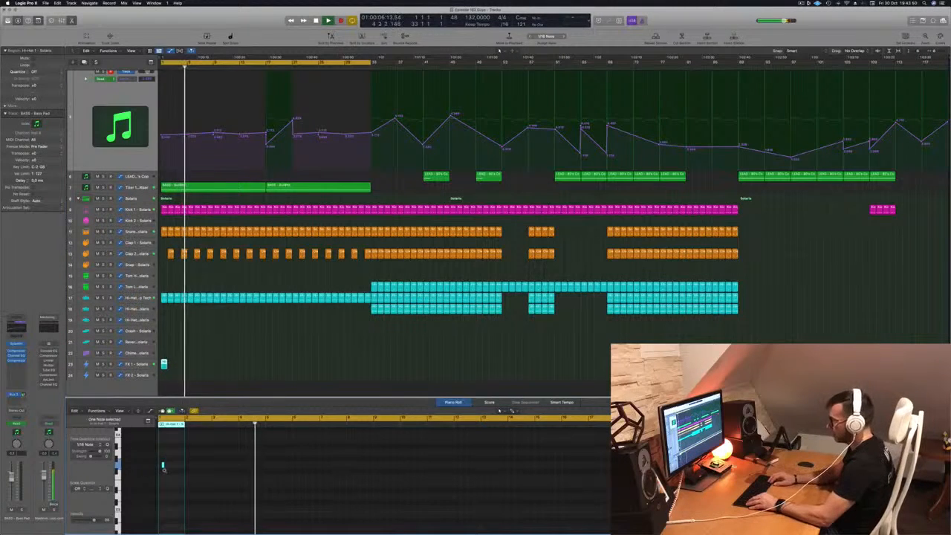
- Move the remaining FX 1 note to the start of bar 1 and raise its pitch
{"action": "left_click_drag", "start_coordinate": [163, 467], "coordinate": [163, 471]}
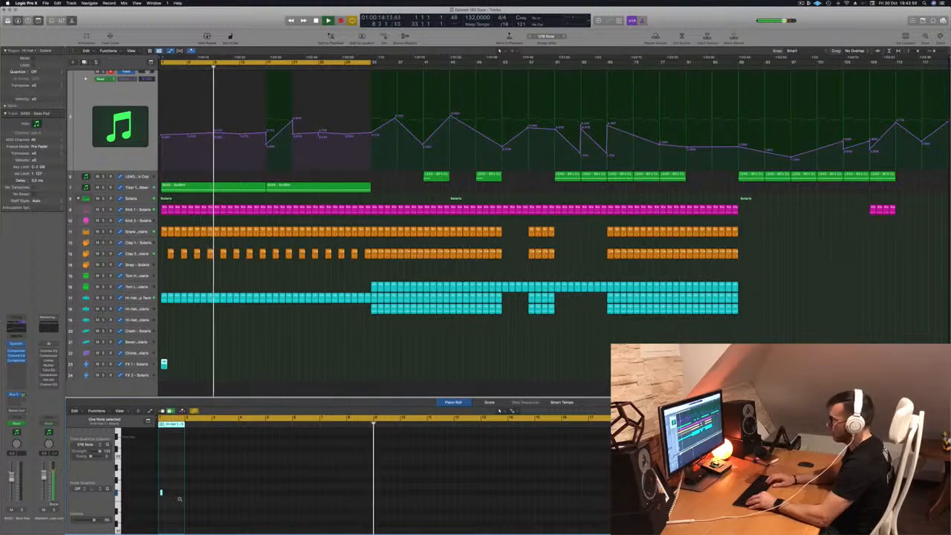
{"action": "key", "text": "alt+Up"}
{"action": "key", "text": "alt+Up"}
{"action": "key", "text": "alt+Up"}
{"action": "key", "text": "alt+Up"}
{"action": "key", "text": "alt+Up"}
{"action": "key", "text": "alt+Up"}
{"action": "key", "text": "alt+Up"}
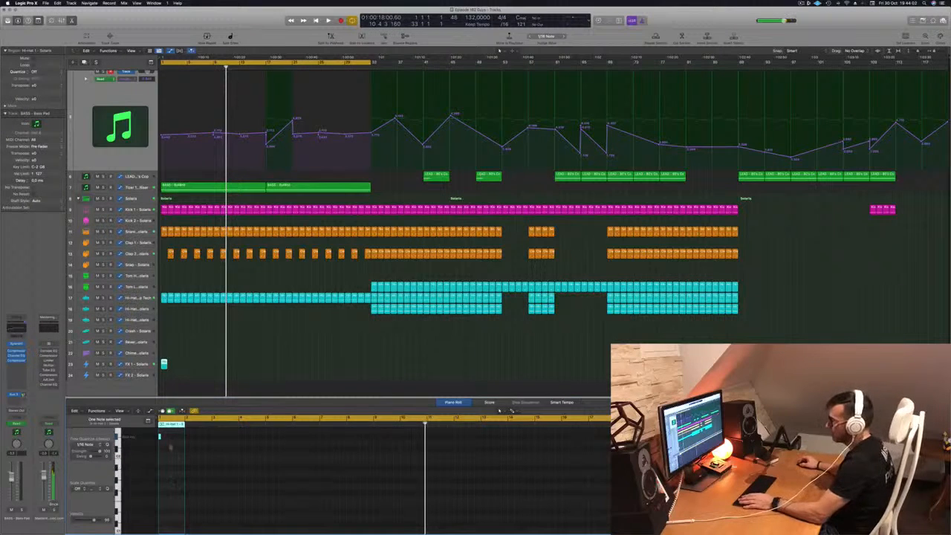
- Lengthen the FX 1 note to about one bar and play it from the beginning
{"action": "key", "text": "Return"}
{"action": "left_click_drag", "start_coordinate": [160, 437], "coordinate": [182, 437]}
{"action": "key", "text": "Return"}
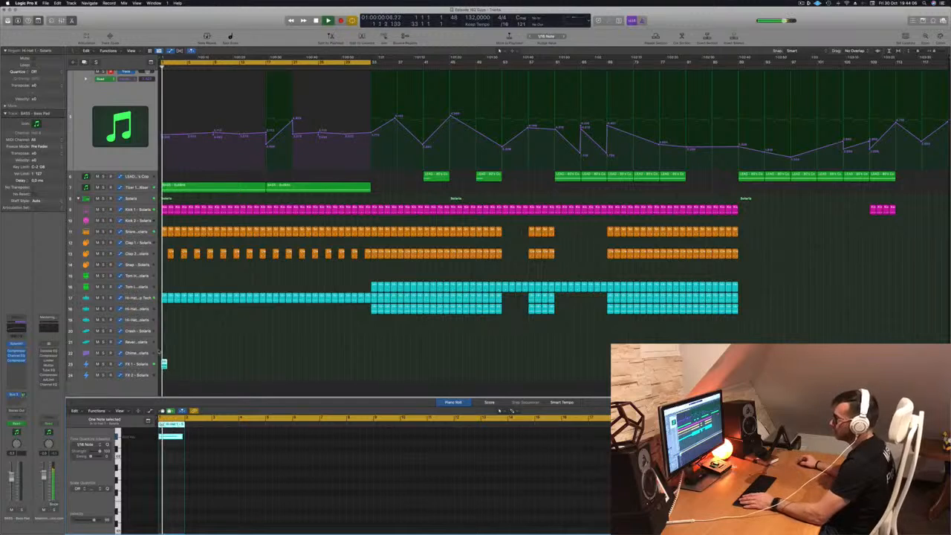
- Copy the one-bar region on the FX 1 track from bar 1 to bar 5 and replay from the start
{"action": "left_click", "coordinate": [139, 363]}
{"action": "key", "text": "space"}
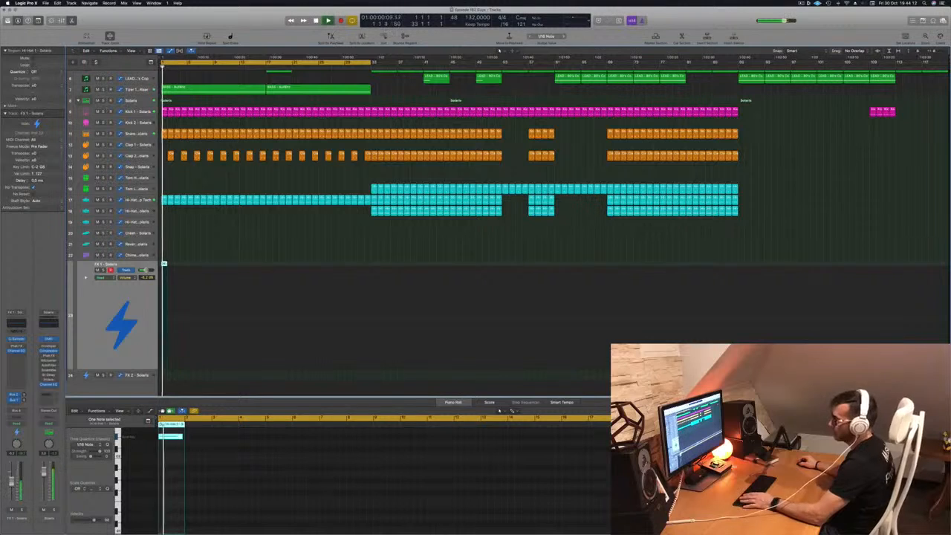
{"action": "key", "text": "super+Right"}
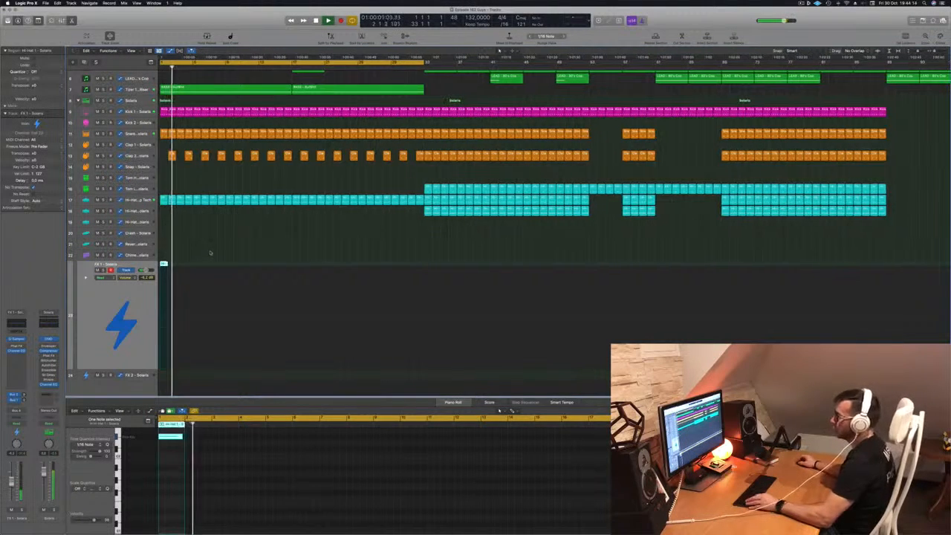
{"action": "key", "text": "super+Right"}
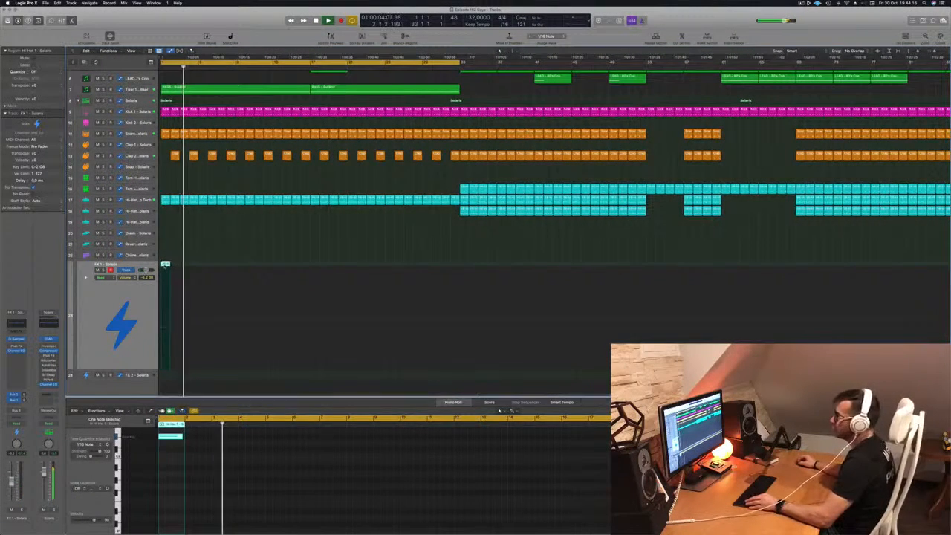
{"action": "left_click_drag", "start_coordinate": [165, 269], "coordinate": [200, 271]}
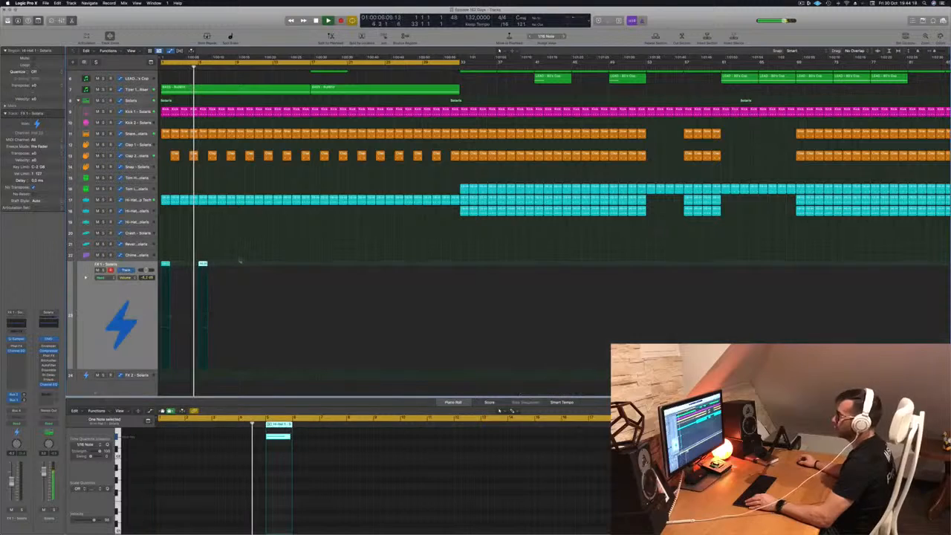
{"action": "left_click", "coordinate": [165, 265], "text": "shift"}
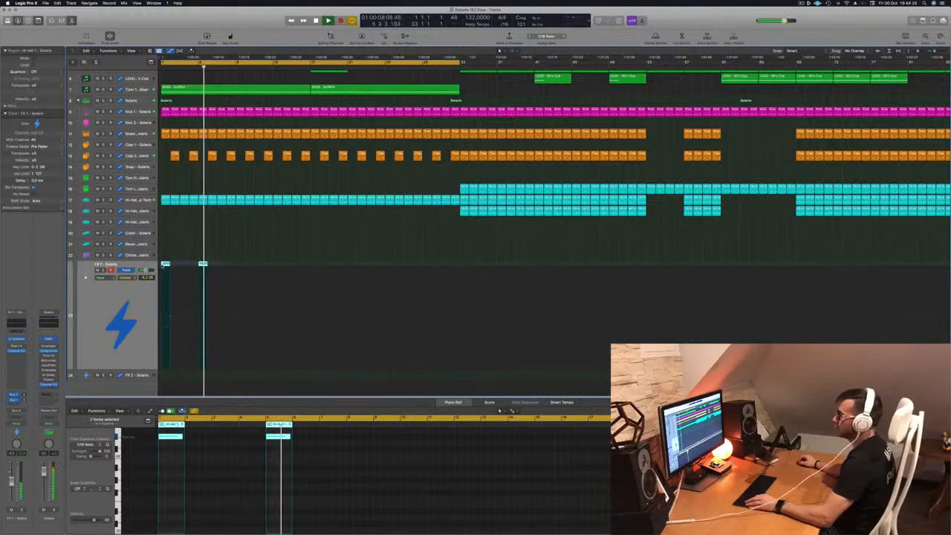
{"action": "key", "text": "Return"}
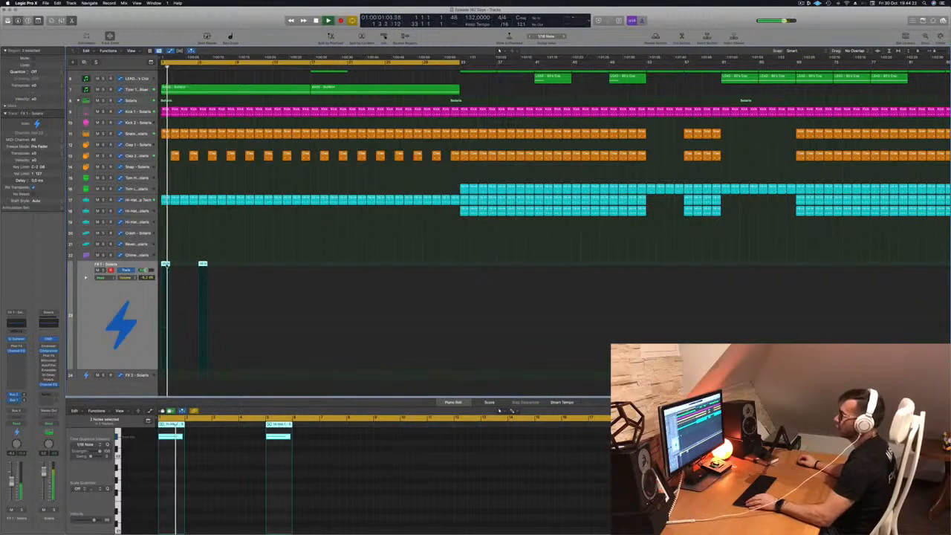
- Repeat the FX 1 hits every four bars through bar 29 by copying the existing regions
{"action": "left_click", "coordinate": [208, 243]}
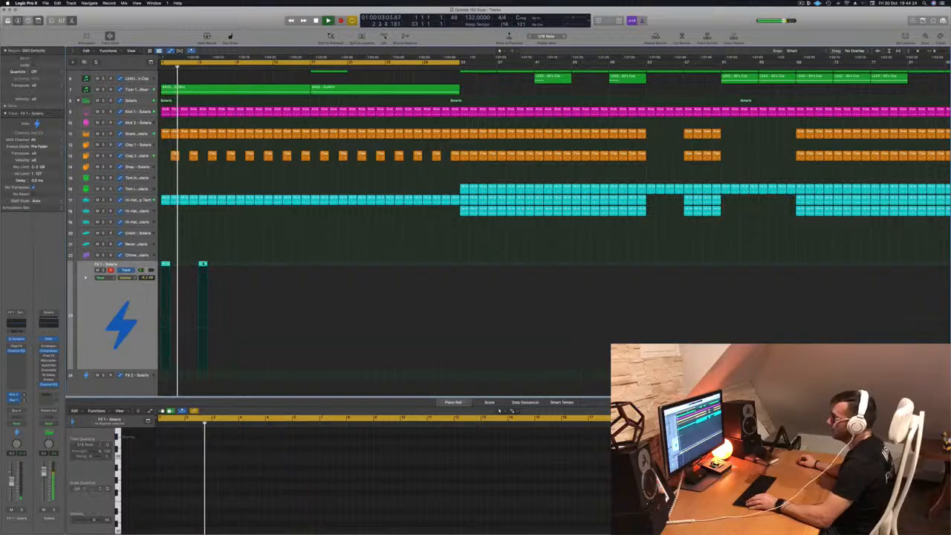
{"action": "left_click", "coordinate": [203, 264]}
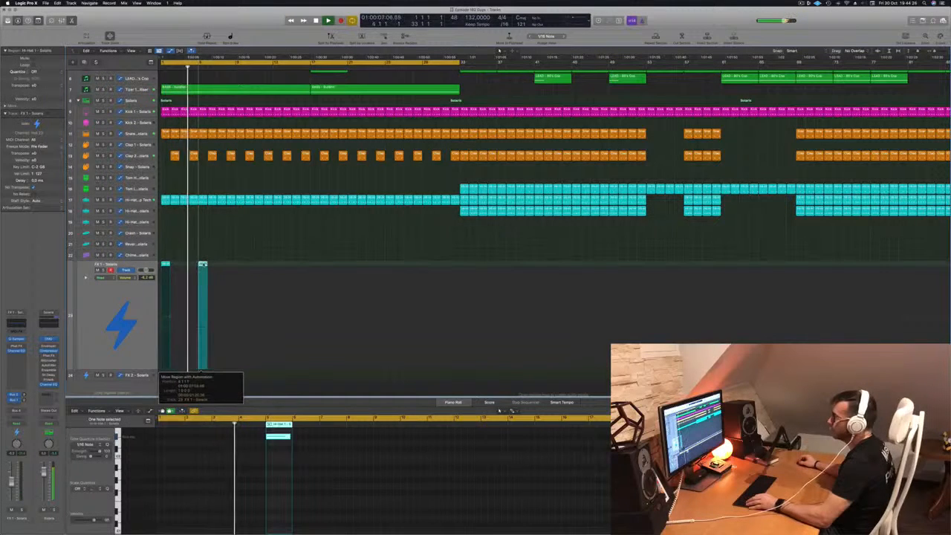
{"action": "left_click", "coordinate": [166, 266], "text": "shift"}
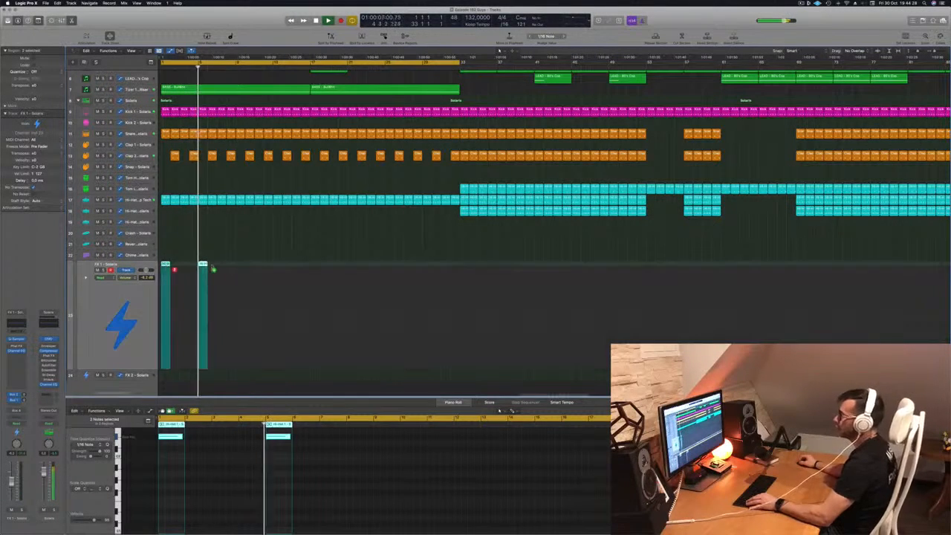
{"action": "left_click_drag", "start_coordinate": [166, 272], "coordinate": [241, 272]}
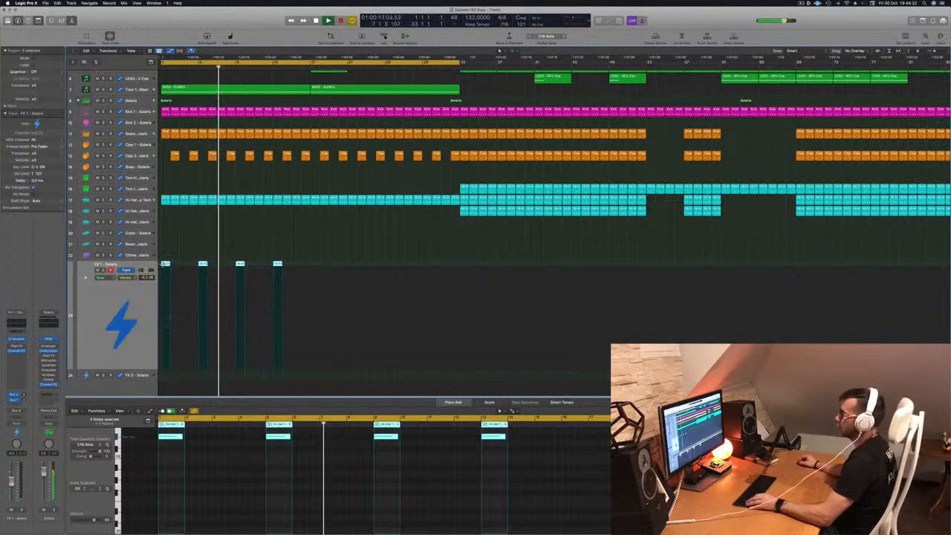
{"action": "left_click_drag", "start_coordinate": [166, 272], "coordinate": [314, 271]}
- Copy the FX 1 region at bar 17 onto the Crash track at the same bar
{"action": "scroll", "coordinate": [297, 256], "scroll_direction": "down", "scroll_amount": 3}
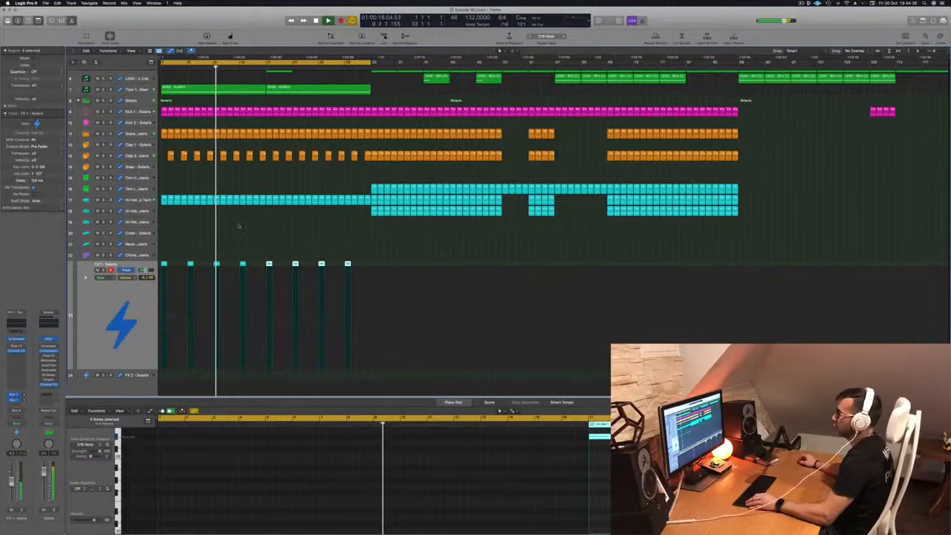
{"action": "scroll", "coordinate": [201, 231], "scroll_direction": "down", "scroll_amount": 2}
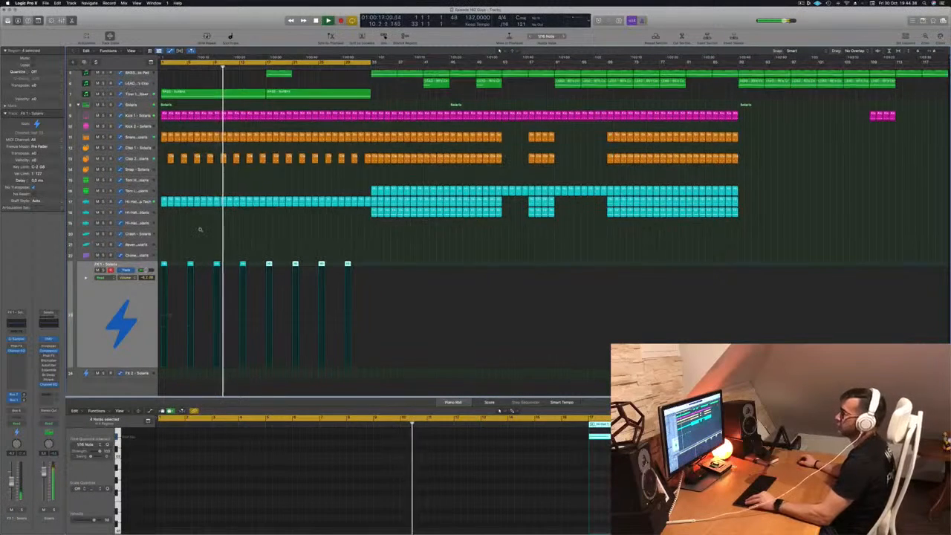
{"action": "scroll", "coordinate": [193, 234], "scroll_direction": "down", "scroll_amount": 2}
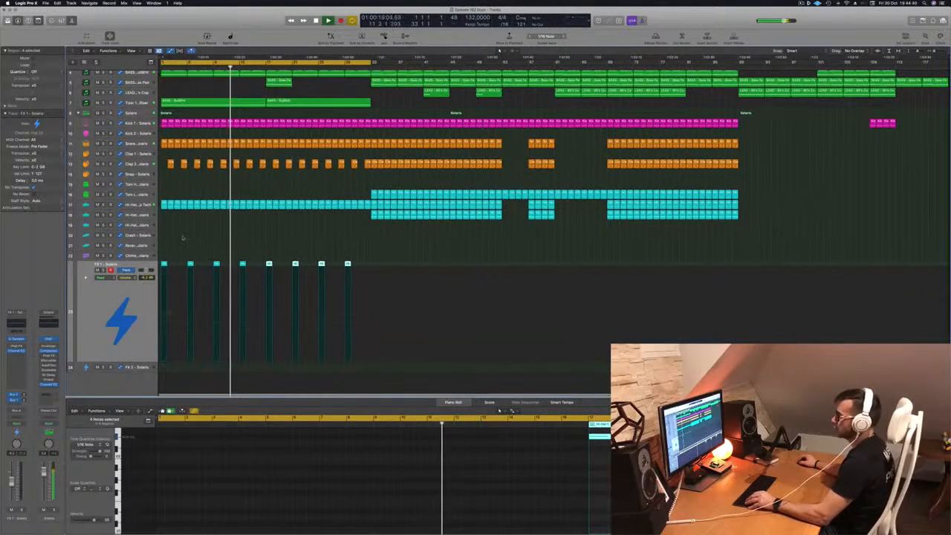
{"action": "left_click", "coordinate": [250, 255]}
{"action": "left_click", "coordinate": [242, 264]}
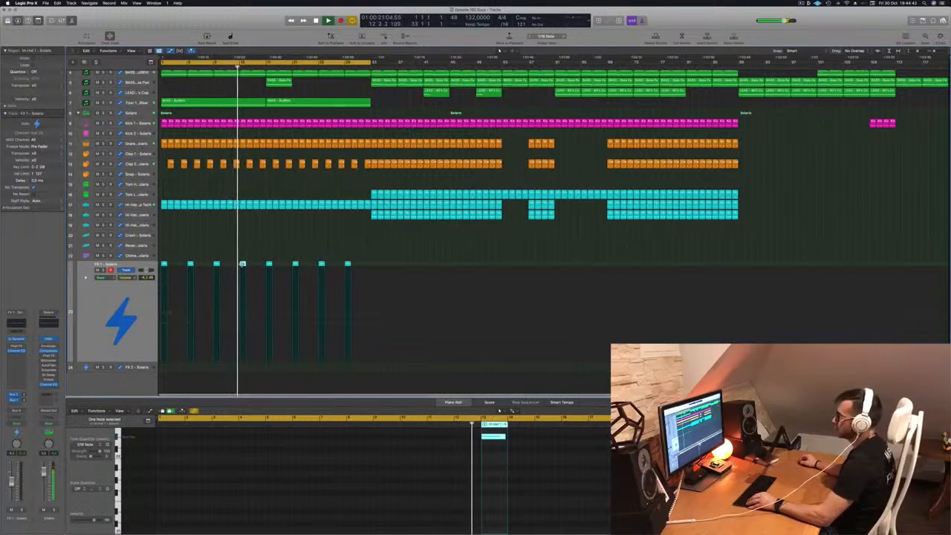
{"action": "left_click", "coordinate": [269, 265]}
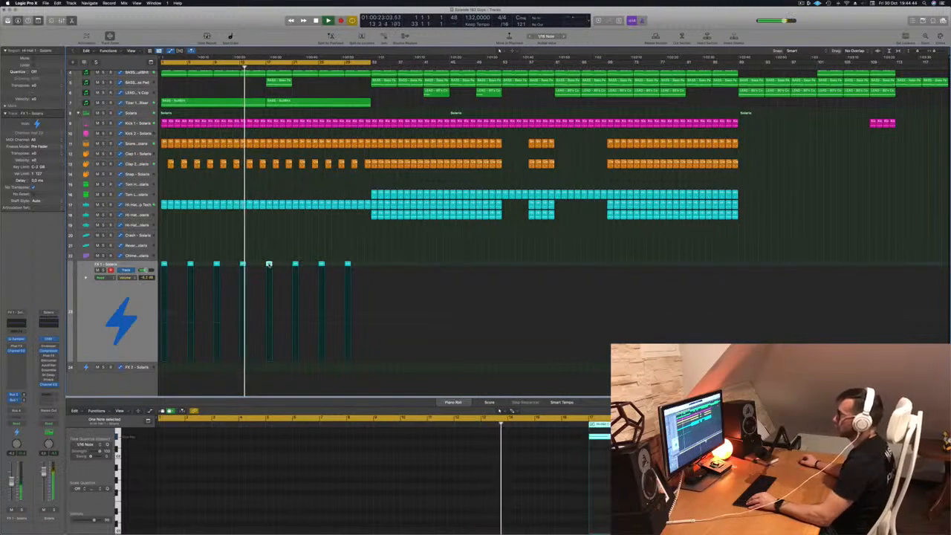
{"action": "left_click_drag", "start_coordinate": [269, 265], "coordinate": [269, 236]}
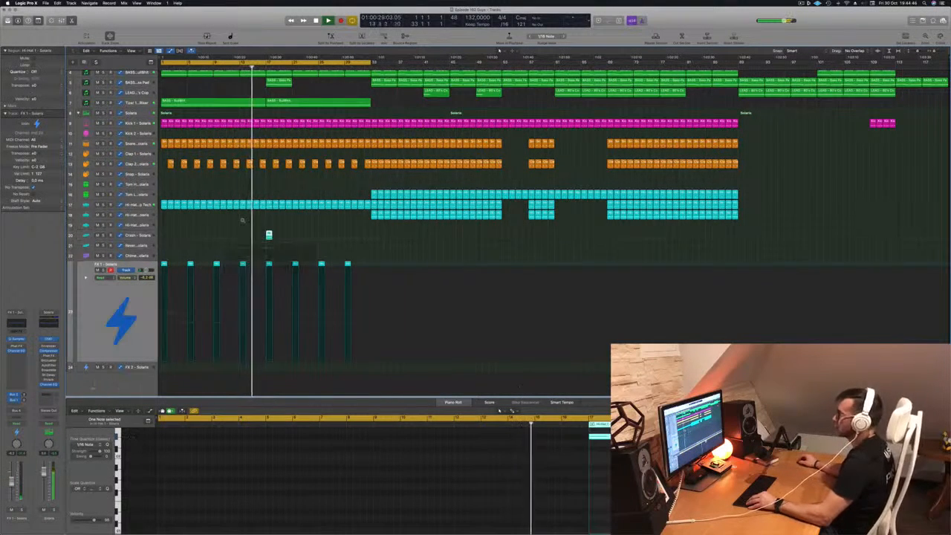
- Reduce the Bass Pad region at bar 17 to a single note and replay from just before that bar
{"action": "scroll", "coordinate": [324, 243], "scroll_direction": "up", "scroll_amount": 6}
{"action": "scroll", "coordinate": [324, 243], "scroll_direction": "down", "scroll_amount": 8}
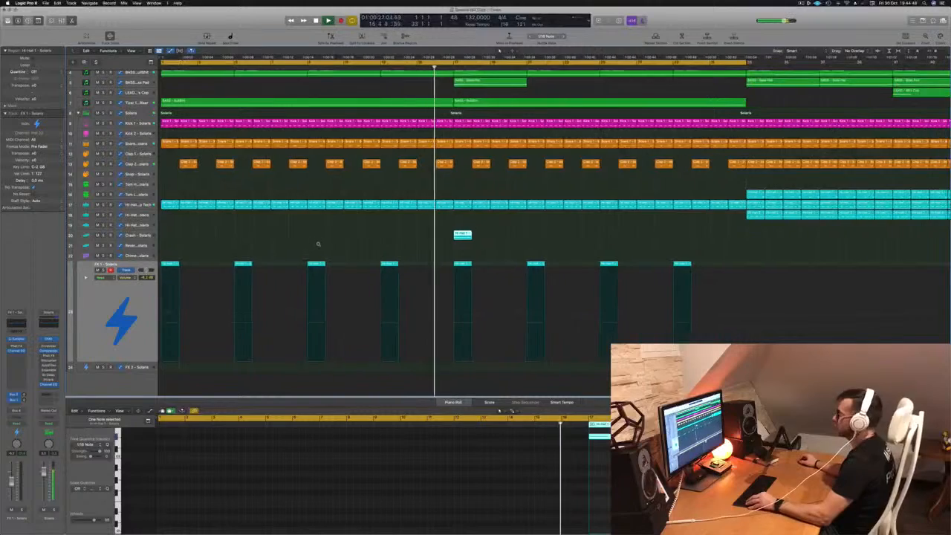
{"action": "scroll", "coordinate": [310, 248], "scroll_direction": "down", "scroll_amount": 3}
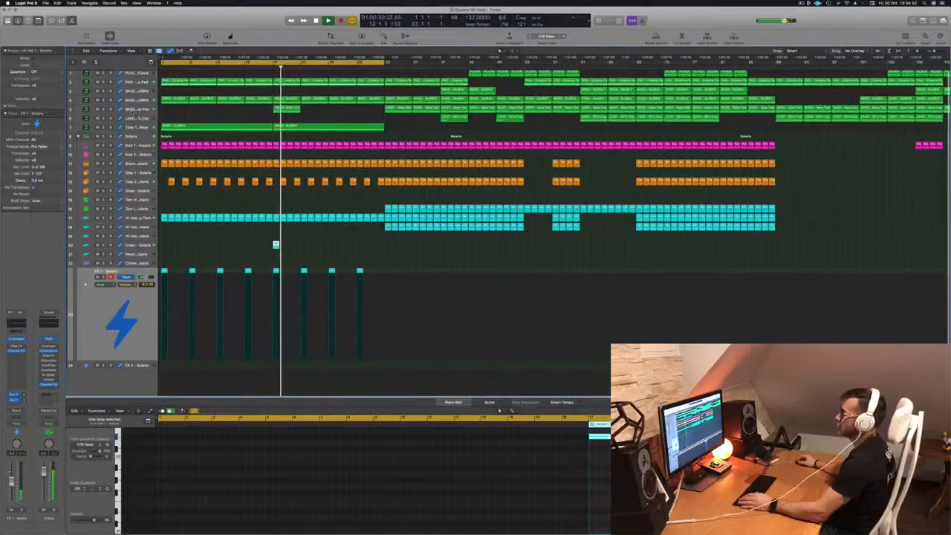
{"action": "left_click", "coordinate": [132, 111]}
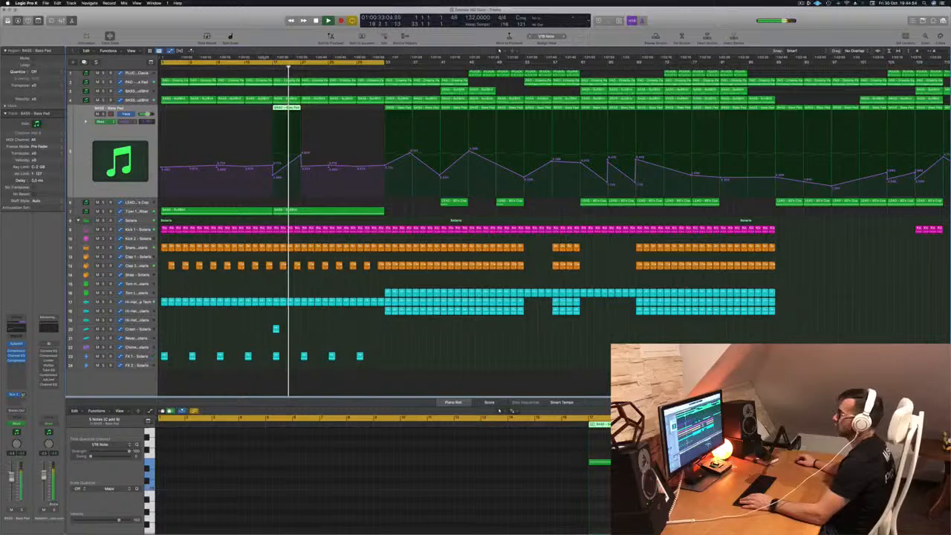
{"action": "key", "text": "space"}
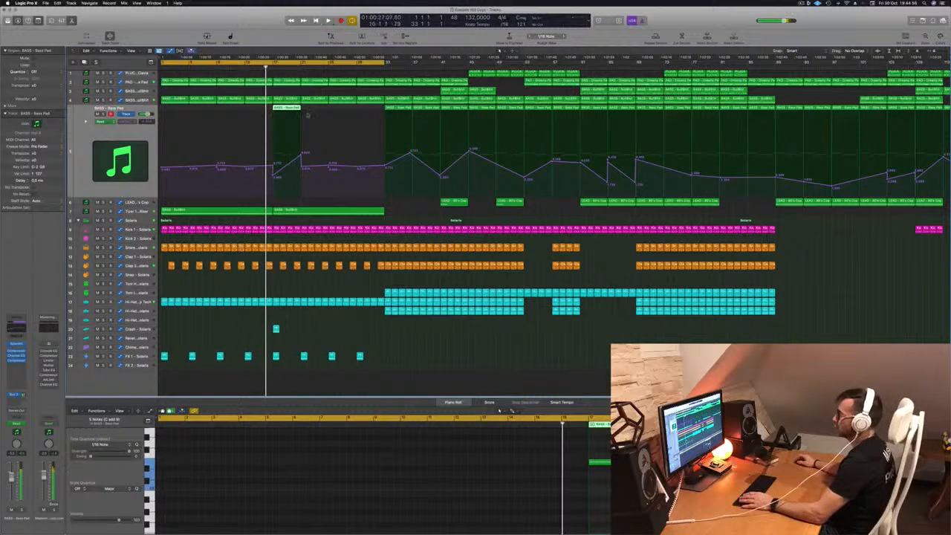
{"action": "left_click", "coordinate": [499, 409]}
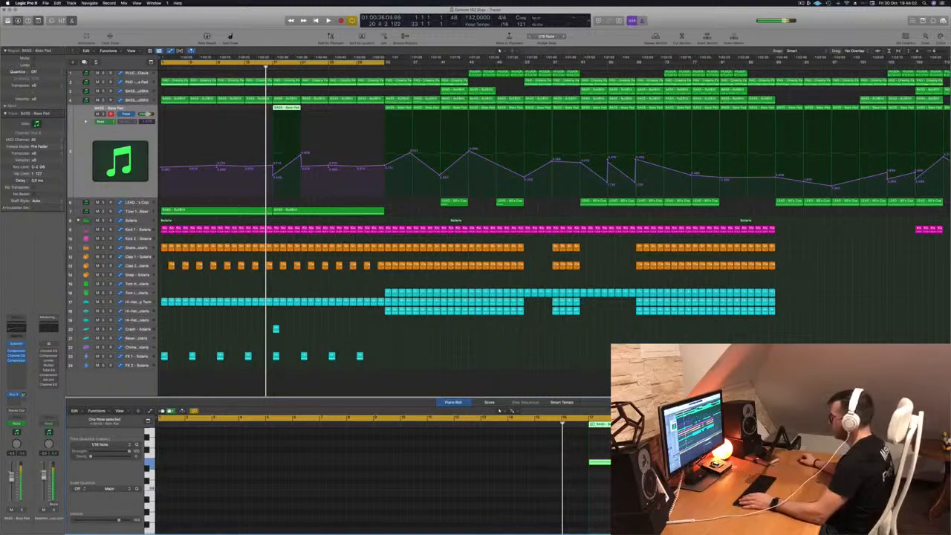
{"action": "key", "text": "space"}
{"action": "left_click", "coordinate": [265, 68]}
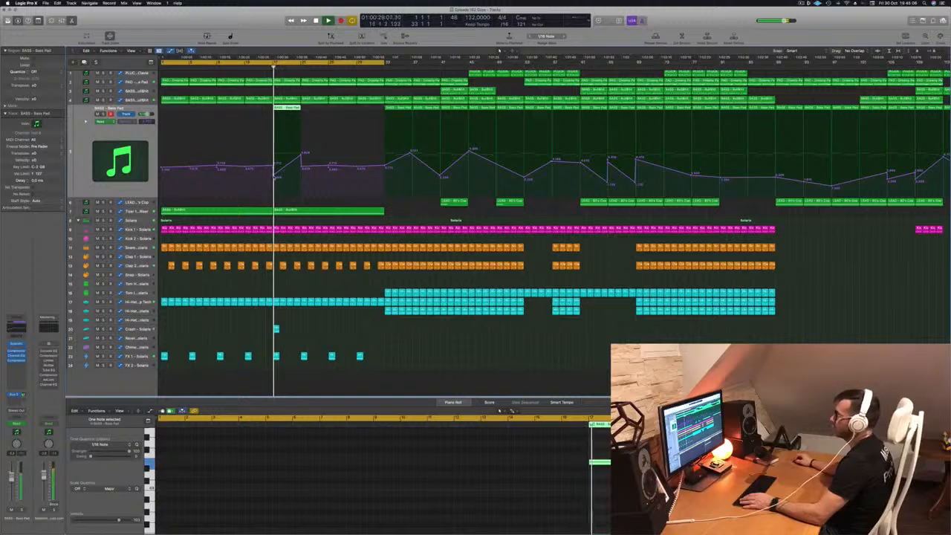
- Flatten the Bass Pad automation between bars 17 and 21 and set the cycle range to bars 17 through 33 for playback
{"action": "left_click", "coordinate": [275, 176]}
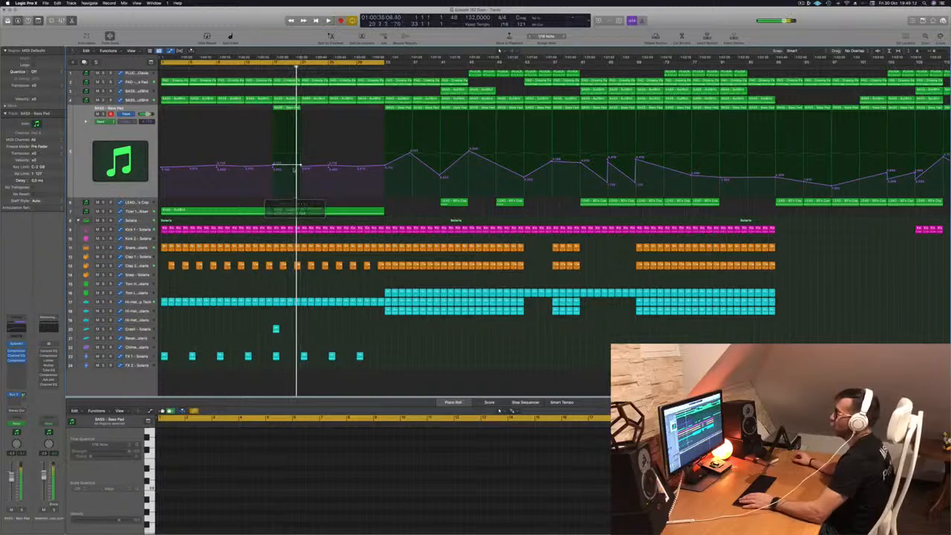
{"action": "left_click", "coordinate": [274, 63]}
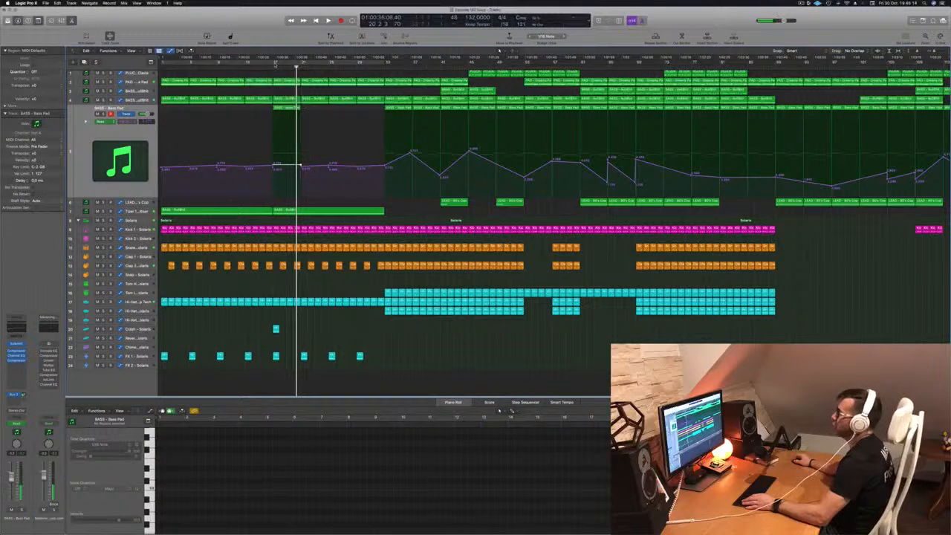
{"action": "left_click_drag", "start_coordinate": [275, 64], "coordinate": [384, 63]}
{"action": "key", "text": "space"}
- Shape the Bass Pad automation from bar 17 to 21 into four rising sawtooth ramps with growing peaks, and replay the section
{"action": "key", "text": "super+Right"}
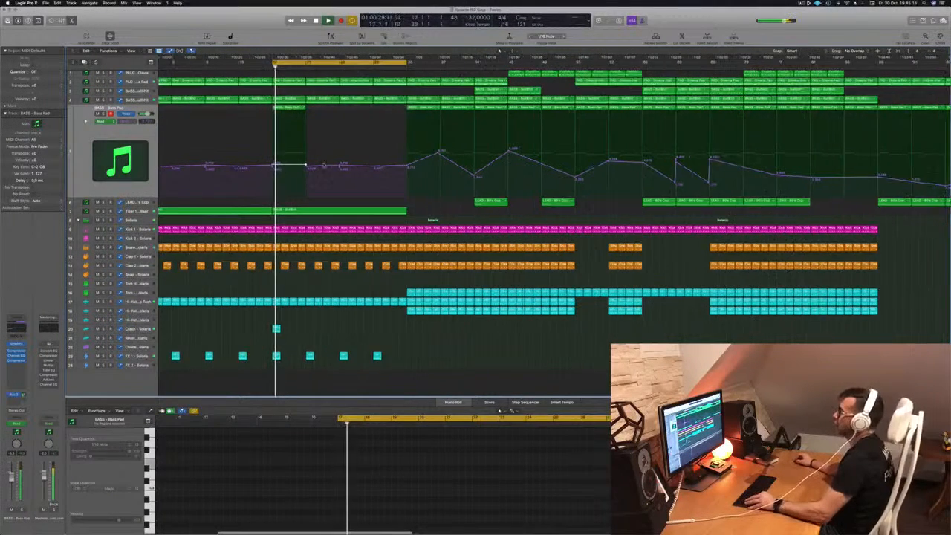
{"action": "key", "text": "super+Right"}
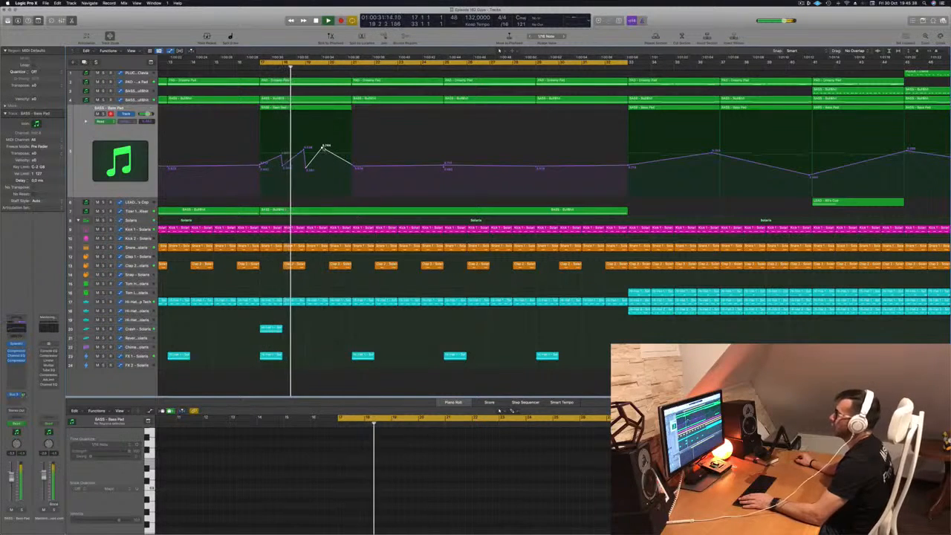
{"action": "left_click_drag", "start_coordinate": [322, 148], "coordinate": [352, 133]}
{"action": "key", "text": "space"}
{"action": "key", "text": "space"}
{"action": "key", "text": "super+Left"}
{"action": "key", "text": "space"}
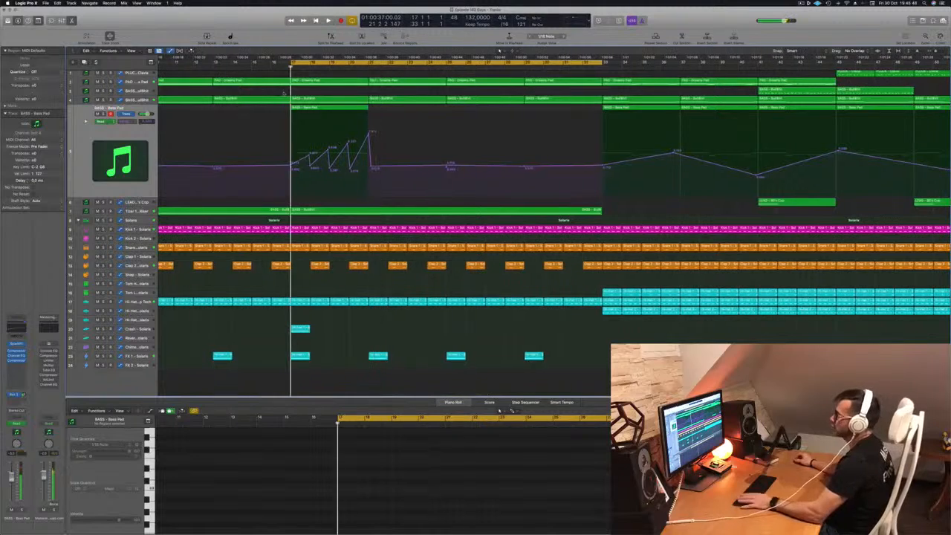
- Duplicate the Bass Pad track and move the region at bar 17 onto the new track
{"action": "left_click", "coordinate": [88, 161]}
{"action": "key", "text": "space"}
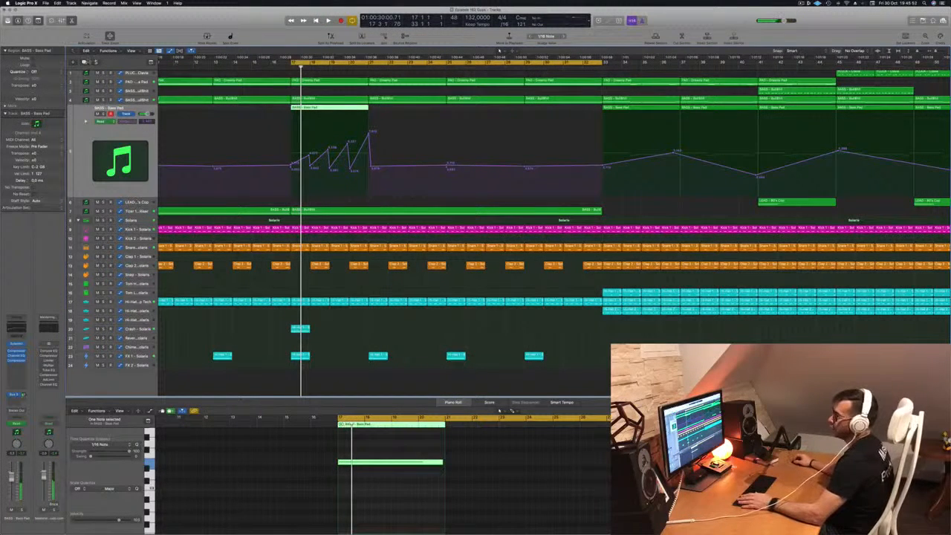
{"action": "key", "text": "super+d"}
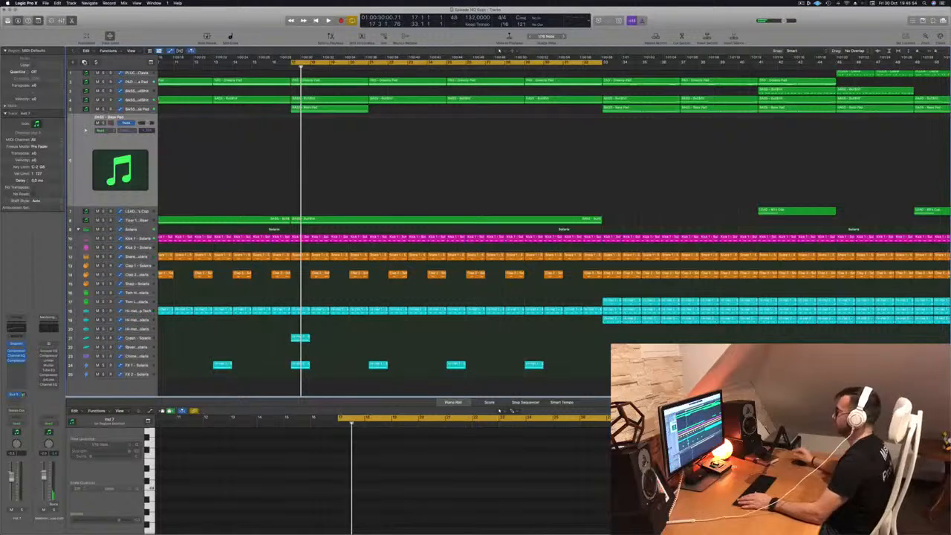
{"action": "left_click", "coordinate": [321, 100]}
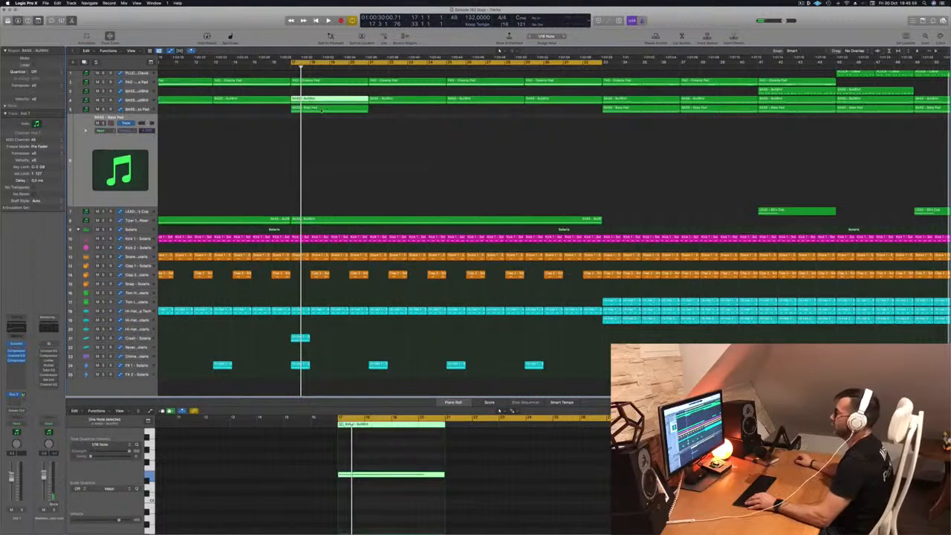
{"action": "left_click_drag", "start_coordinate": [320, 113], "coordinate": [321, 123]}
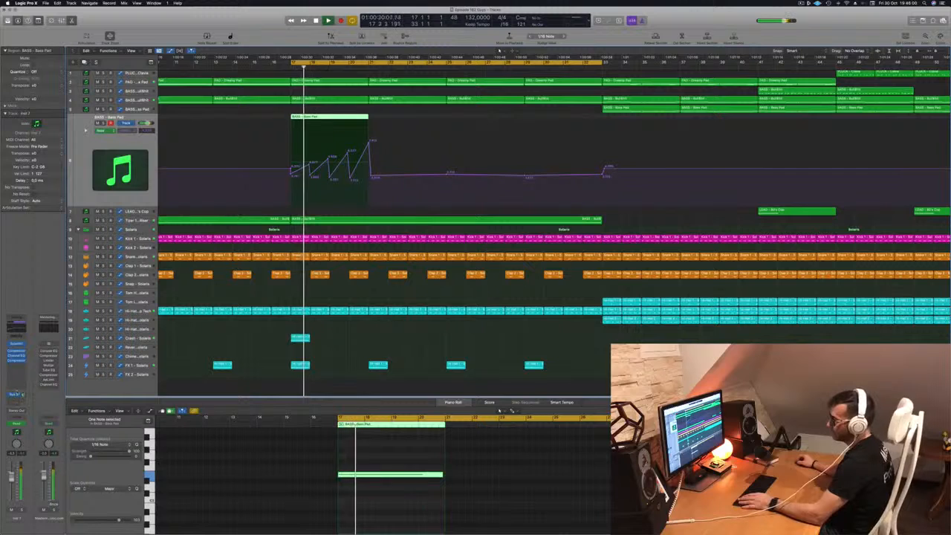
- Replay the duplicate Bass Pad track and set its automation mode to Touch
{"action": "left_click", "coordinate": [15, 394]}
{"action": "key", "text": "Escape"}
{"action": "key", "text": "space"}
{"action": "key", "text": "space"}
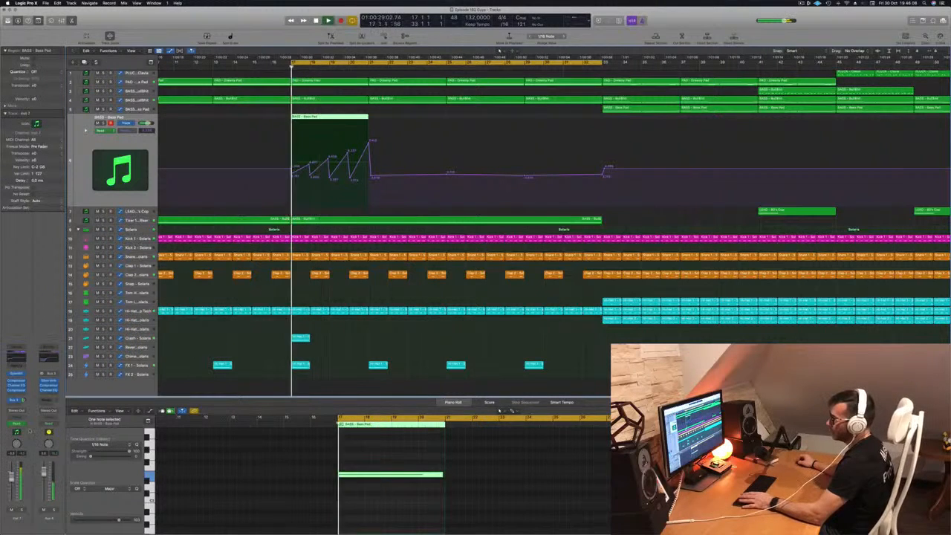
{"action": "left_click", "coordinate": [30, 422]}
{"action": "left_click", "coordinate": [15, 428]}
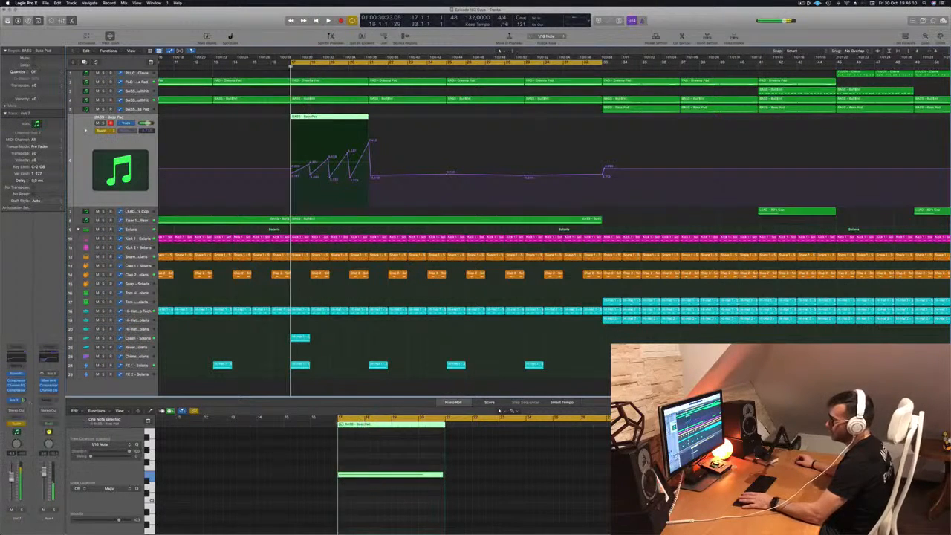
- Automate the duplicate Bass Pad track's bus send as a steady rise from bar 17 to bar 21, and replay from bar 17
{"action": "left_click_drag", "start_coordinate": [28, 393], "coordinate": [29, 390]}
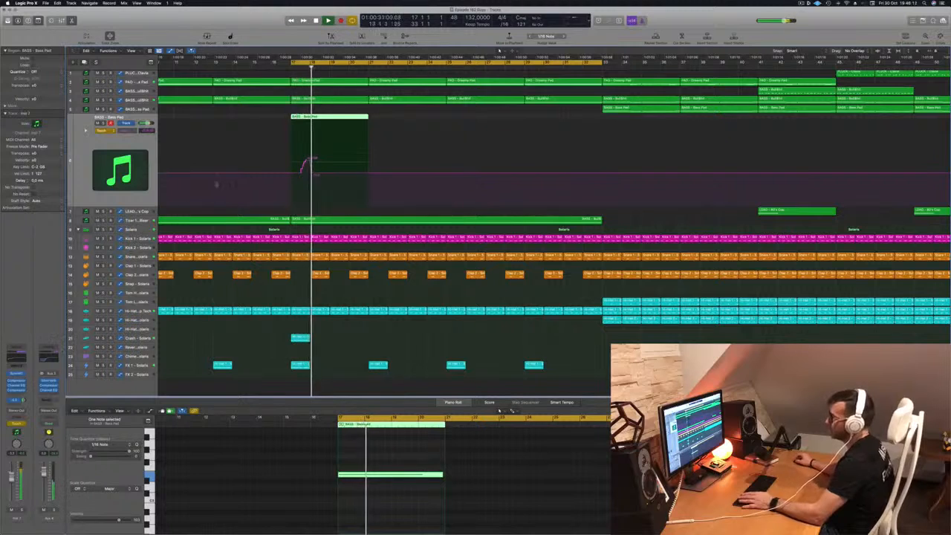
{"action": "left_click_drag", "start_coordinate": [312, 173], "coordinate": [370, 145]}
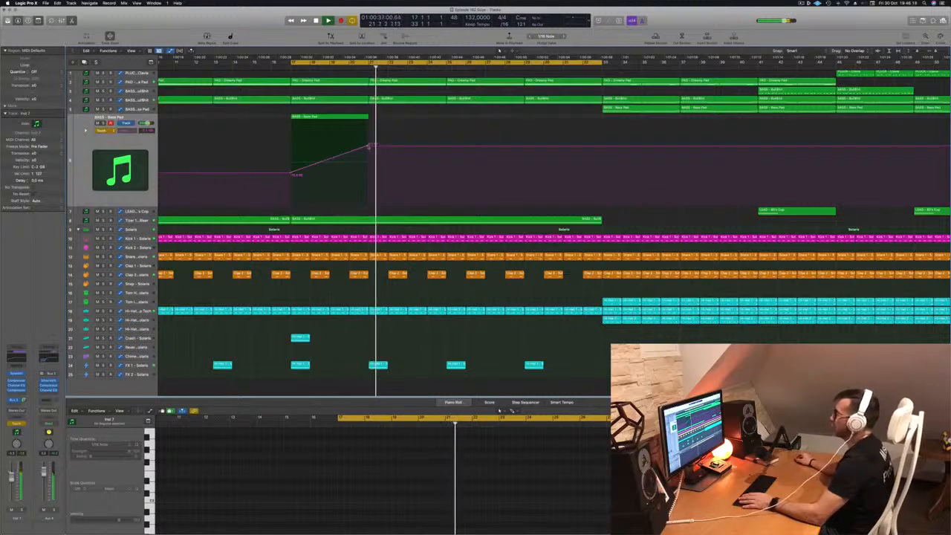
{"action": "key", "text": "super+Left"}
{"action": "key", "text": "super+Up"}
{"action": "key", "text": "super+Up"}
{"action": "key", "text": "super+Up"}
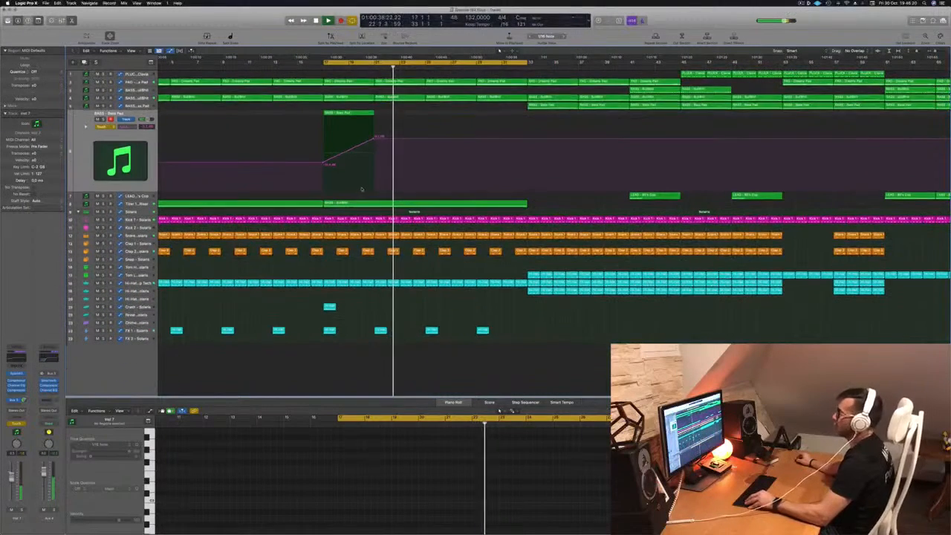
{"action": "key", "text": "space"}
{"action": "key", "text": "space"}
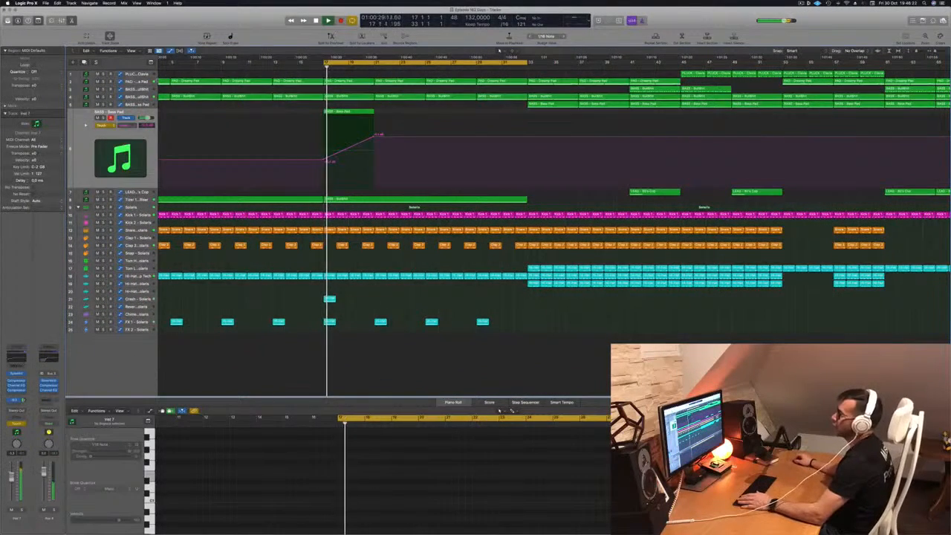
- Add a high automation peak at bar 21 on the PAD track, sloping down to bar 25, and replay from bar 17
{"action": "left_click", "coordinate": [136, 81]}
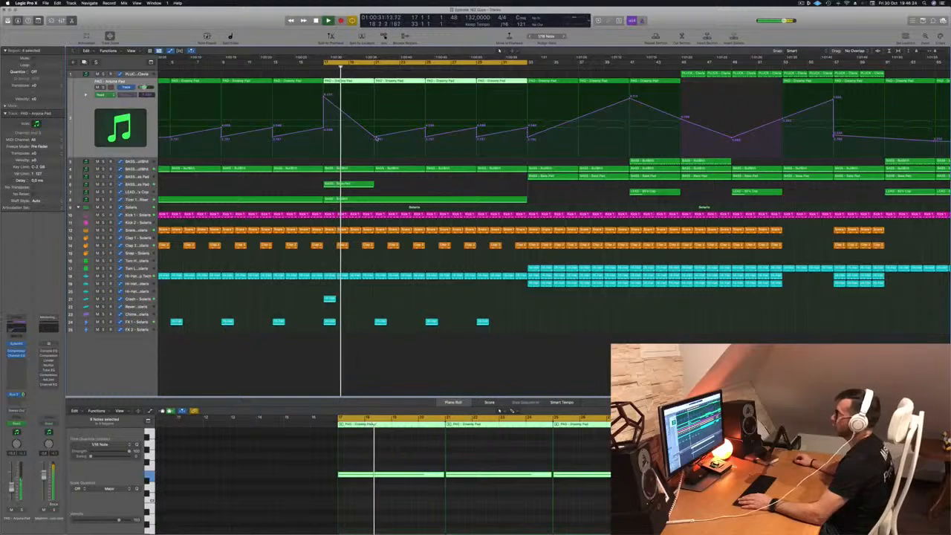
{"action": "left_click", "coordinate": [376, 138]}
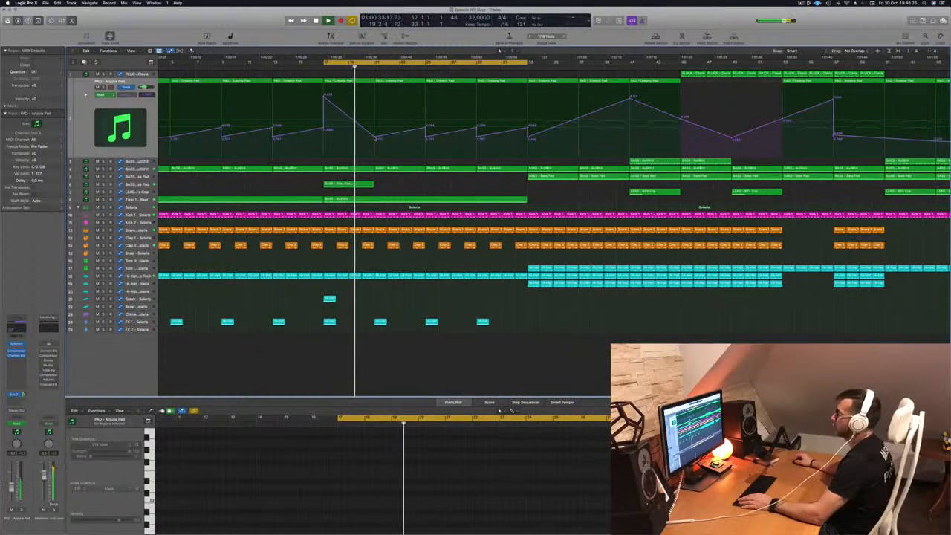
{"action": "left_click_drag", "start_coordinate": [377, 138], "coordinate": [377, 96]}
{"action": "key", "text": "space"}
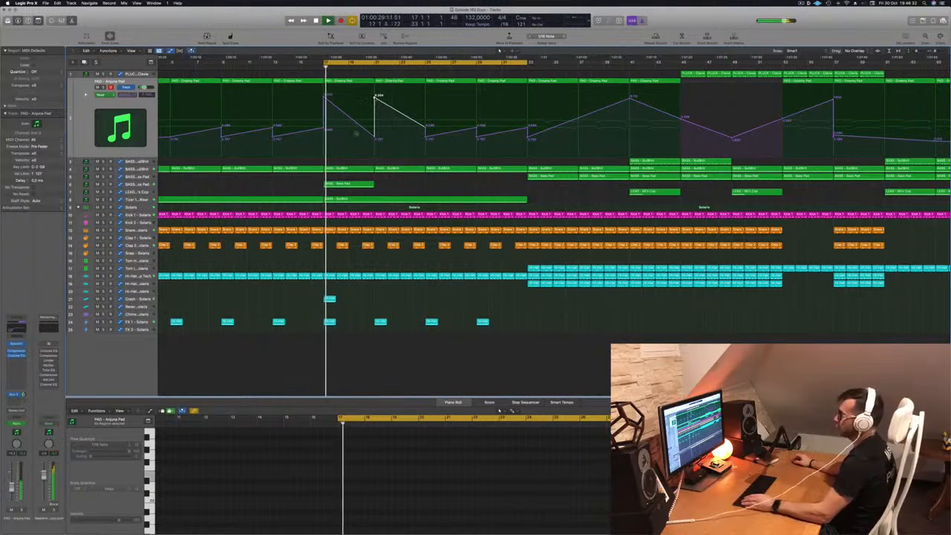
- Adjust the duplicate Bass Pad track's volume, return its automation mode to Read, and delete the recorded volume automation
{"action": "left_click", "coordinate": [136, 185]}
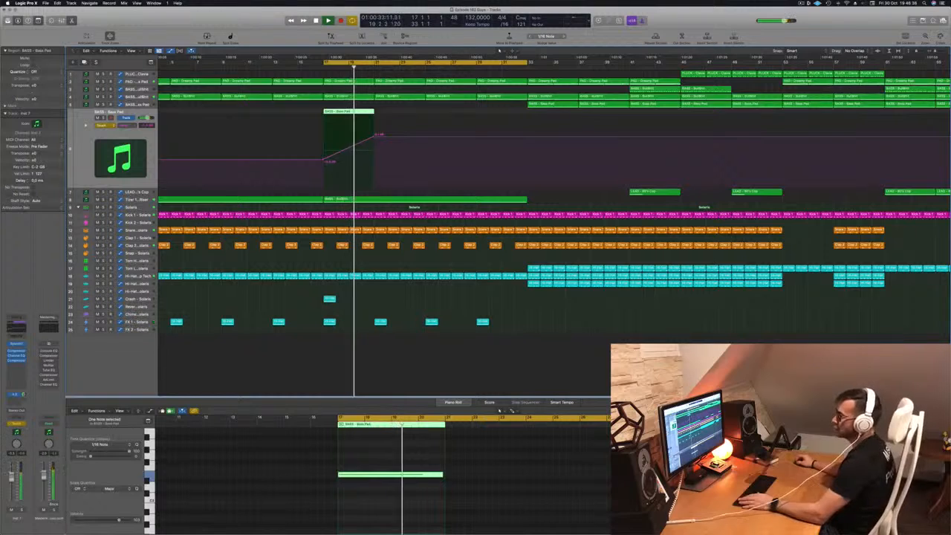
{"action": "left_click_drag", "start_coordinate": [11, 478], "coordinate": [11, 479]}
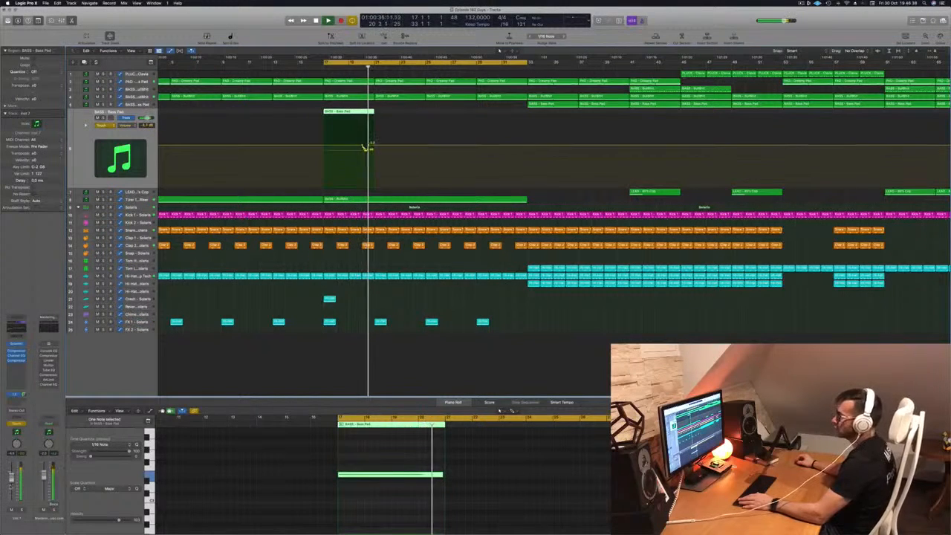
{"action": "left_click", "coordinate": [103, 124]}
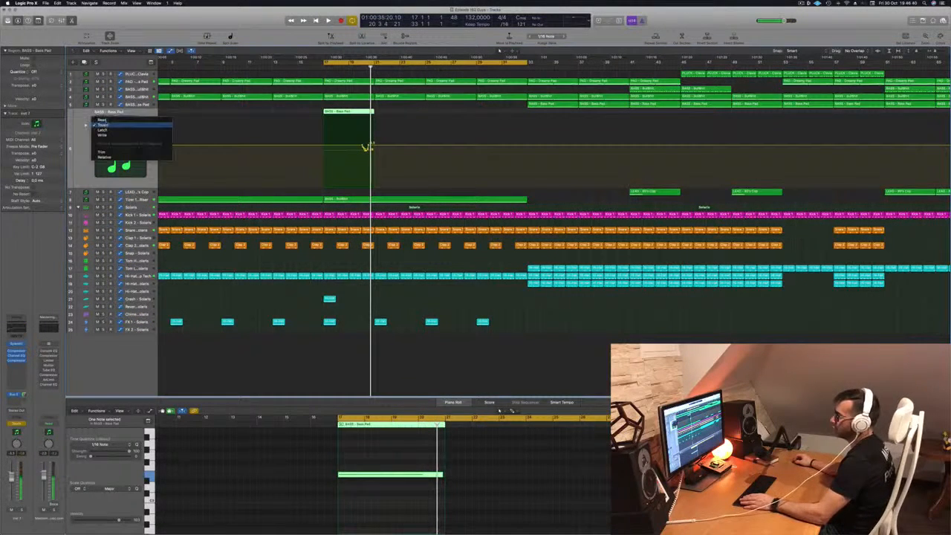
{"action": "left_click", "coordinate": [102, 120]}
{"action": "key", "text": "ctrl+super+BackSpace"}
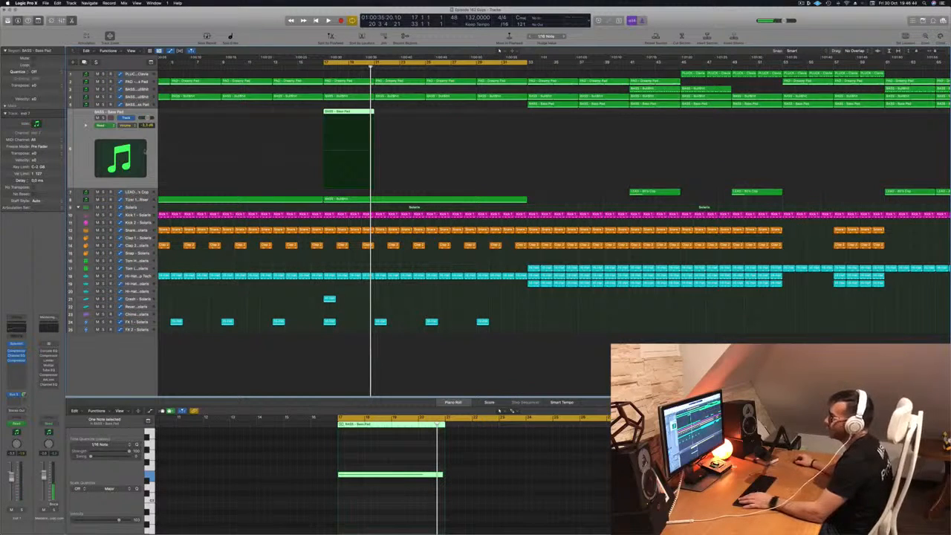
- Show the duplicate track's automation lanes and copy its bar 17 region with automation to fill bars 17 through 33
{"action": "left_click", "coordinate": [86, 125]}
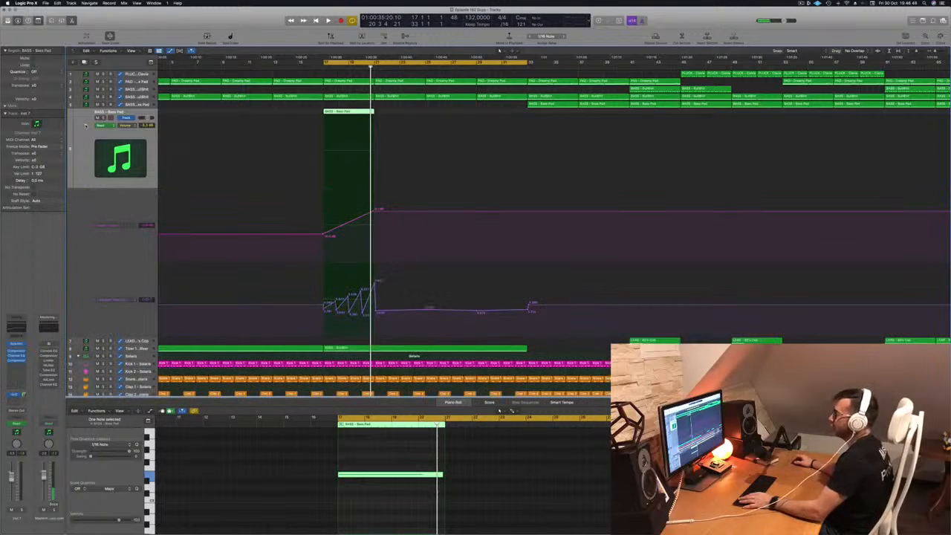
{"action": "key", "text": "space"}
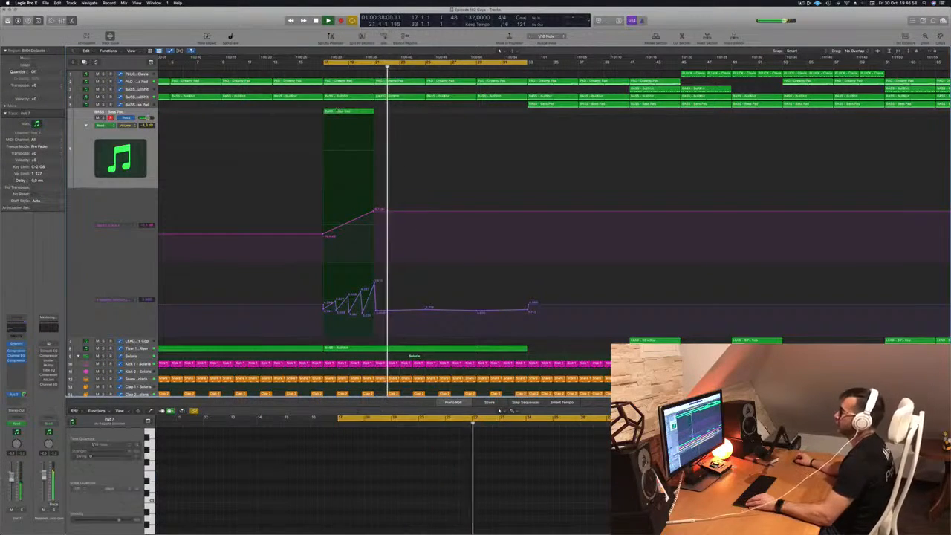
{"action": "left_click_drag", "start_coordinate": [341, 111], "coordinate": [394, 115]}
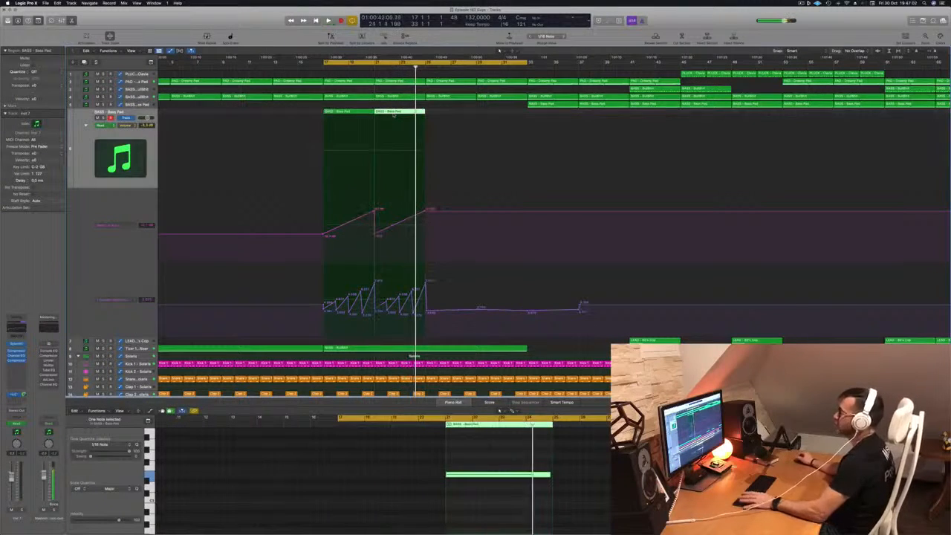
{"action": "left_click", "coordinate": [359, 111], "text": "shift"}
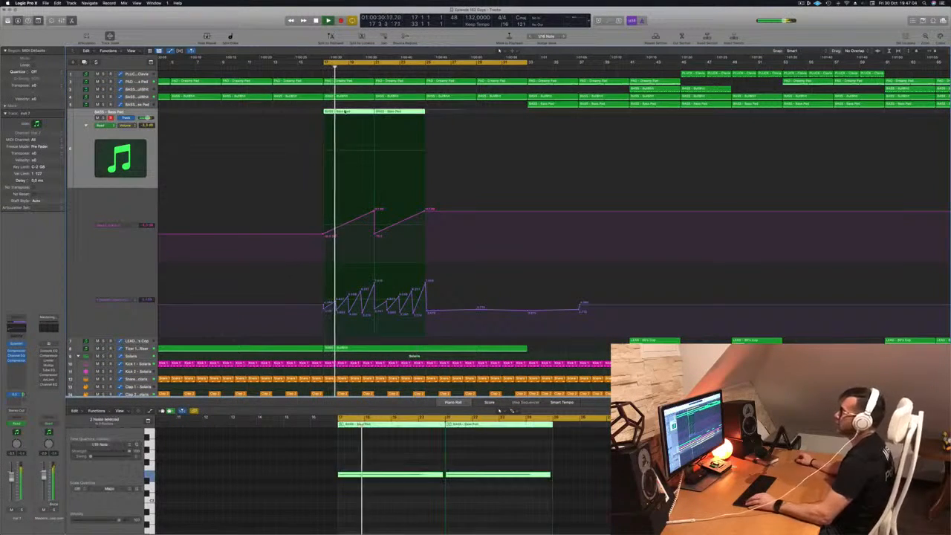
{"action": "left_click_drag", "start_coordinate": [359, 111], "coordinate": [458, 124]}
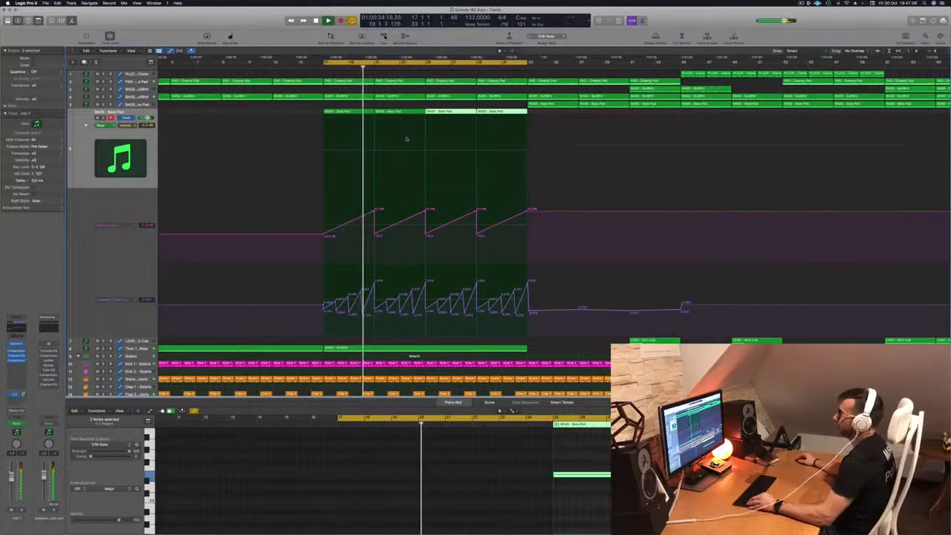
- Listen through the copied Bass Pad regions with their automation, and restart playback from bar 17
{"action": "key", "text": "super+Left"}
{"action": "scroll", "coordinate": [406, 139], "scroll_direction": "down", "scroll_amount": 2}
{"action": "scroll", "coordinate": [364, 167], "scroll_direction": "up", "scroll_amount": 2}
{"action": "scroll", "coordinate": [363, 169], "scroll_direction": "right", "scroll_amount": 1}
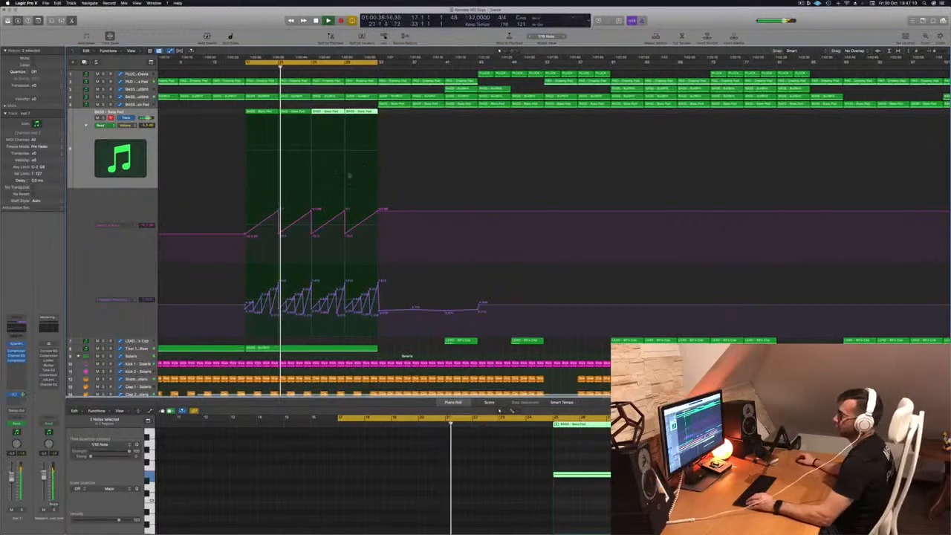
{"action": "scroll", "coordinate": [291, 218], "scroll_direction": "down", "scroll_amount": 1}
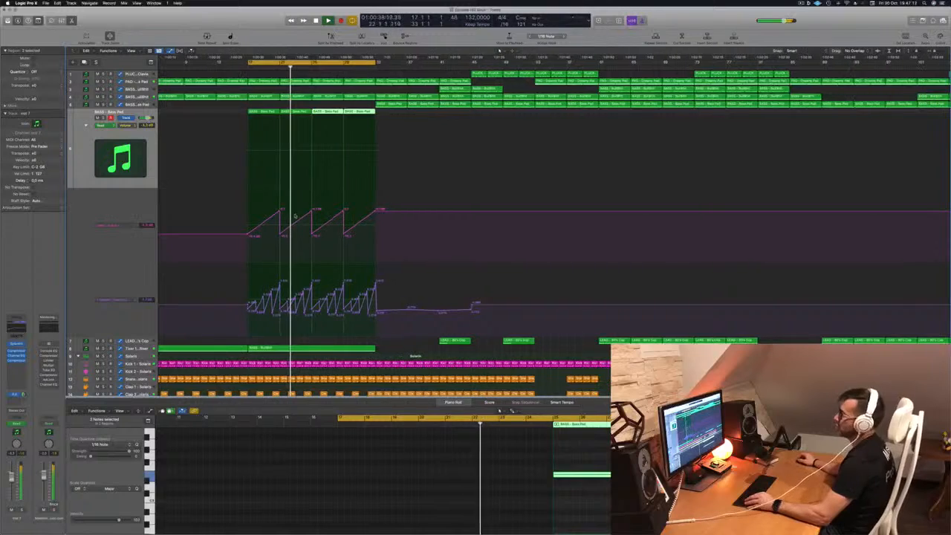
{"action": "scroll", "coordinate": [308, 282], "scroll_direction": "down", "scroll_amount": 1}
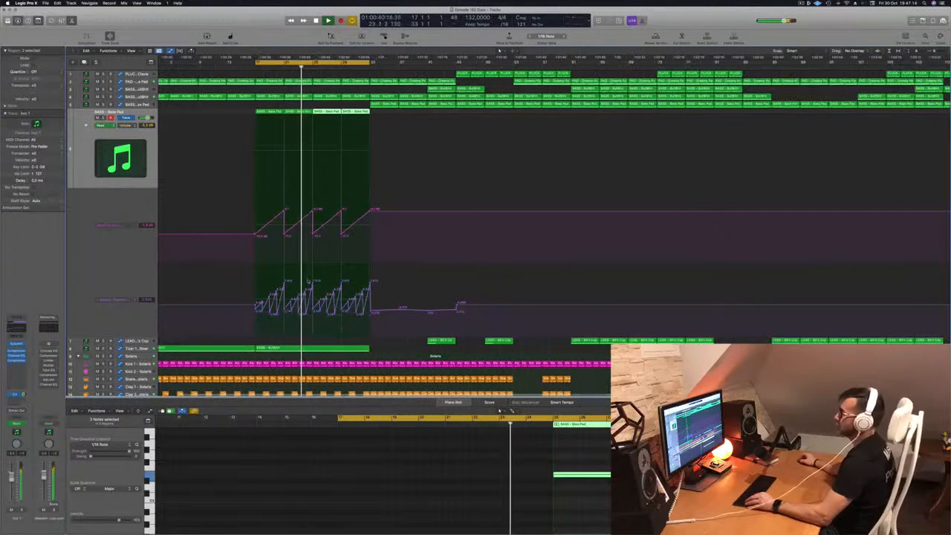
{"action": "scroll", "coordinate": [339, 126], "scroll_direction": "down", "scroll_amount": 2}
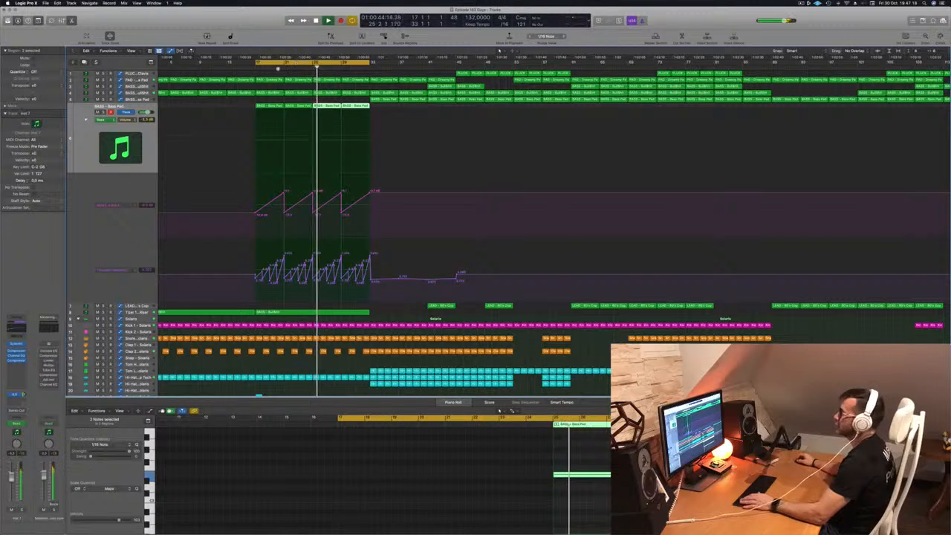
{"action": "key", "text": "Return"}
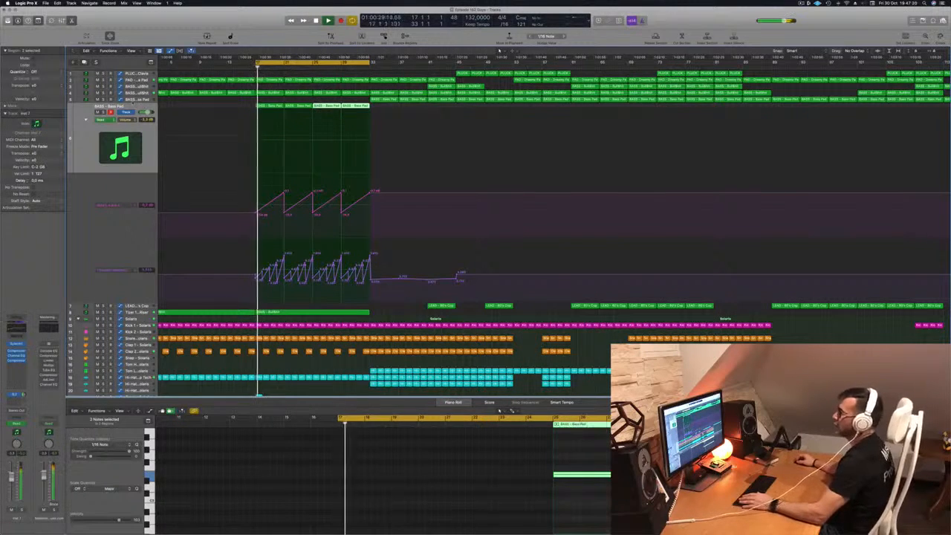
- Copy the bass region at bar 41 on track 3 to bar 25 of the same track
{"action": "left_click", "coordinate": [132, 99]}
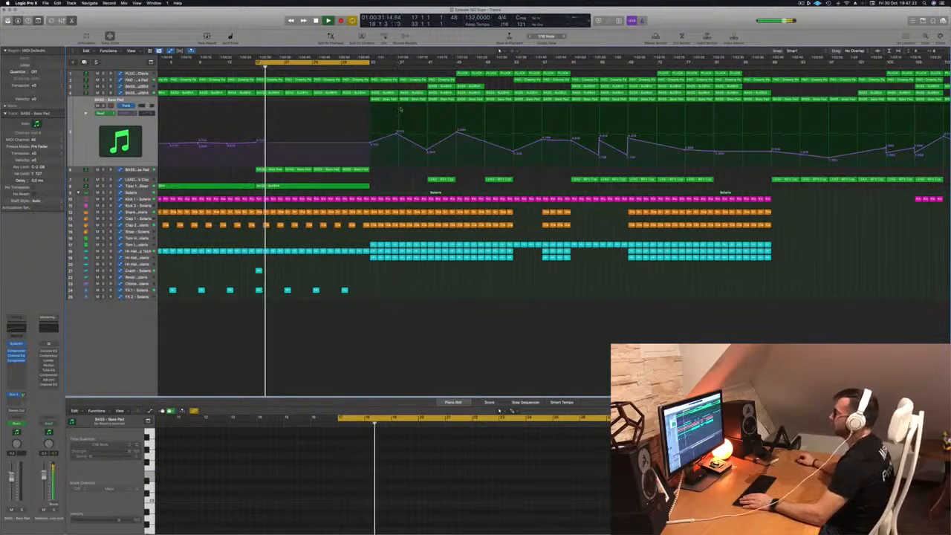
{"action": "left_click", "coordinate": [442, 87]}
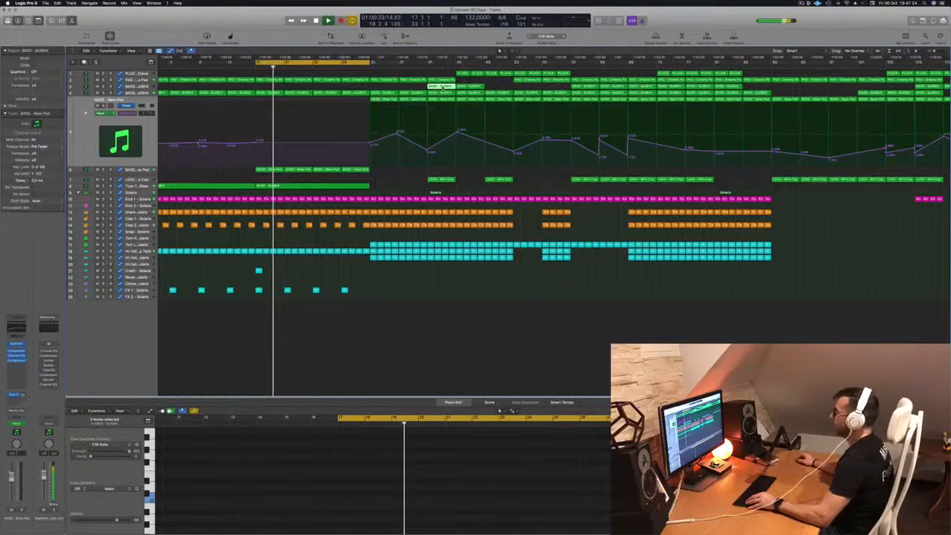
{"action": "left_click_drag", "start_coordinate": [321, 88], "coordinate": [327, 89]}
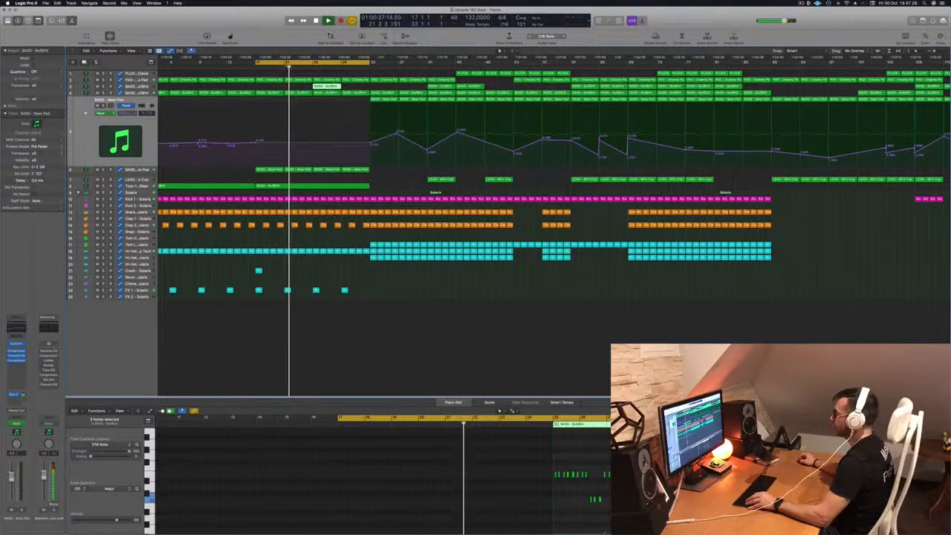
- Rework the bar 25 bass region on track 3 by repeating its opening note pattern, and play it from bar 25
{"action": "scroll", "coordinate": [589, 466], "scroll_direction": "up", "scroll_amount": 4}
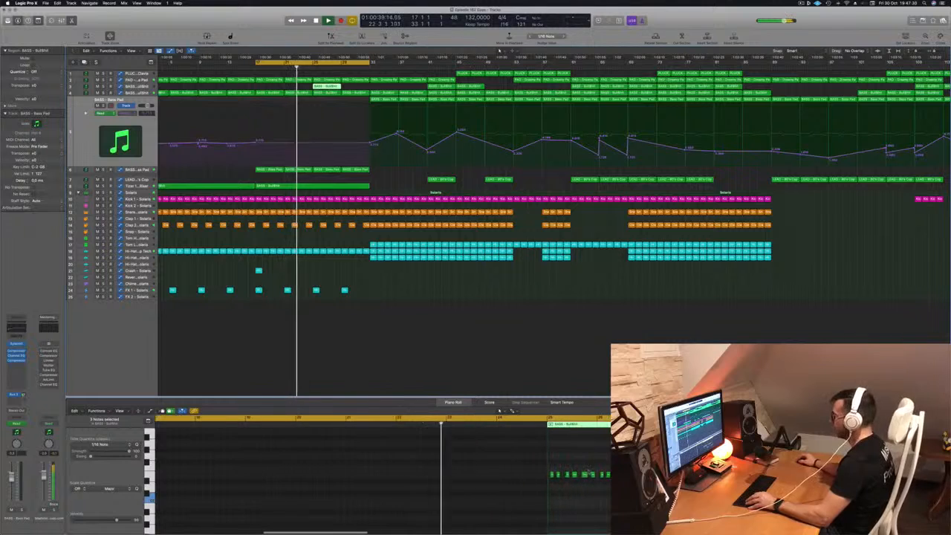
{"action": "scroll", "coordinate": [589, 466], "scroll_direction": "up", "scroll_amount": 3}
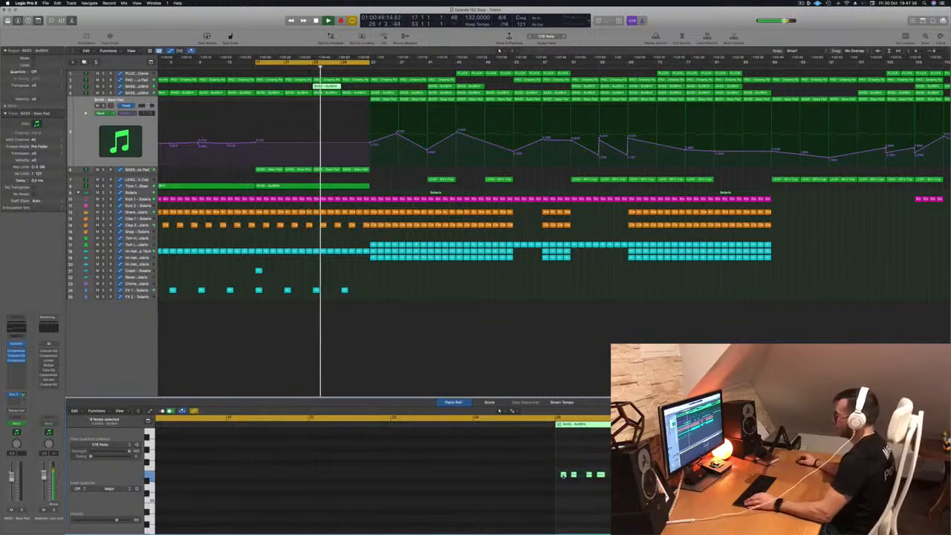
{"action": "left_click_drag", "start_coordinate": [563, 476], "coordinate": [646, 476]}
{"action": "left_click_drag", "start_coordinate": [732, 465], "coordinate": [644, 476]}
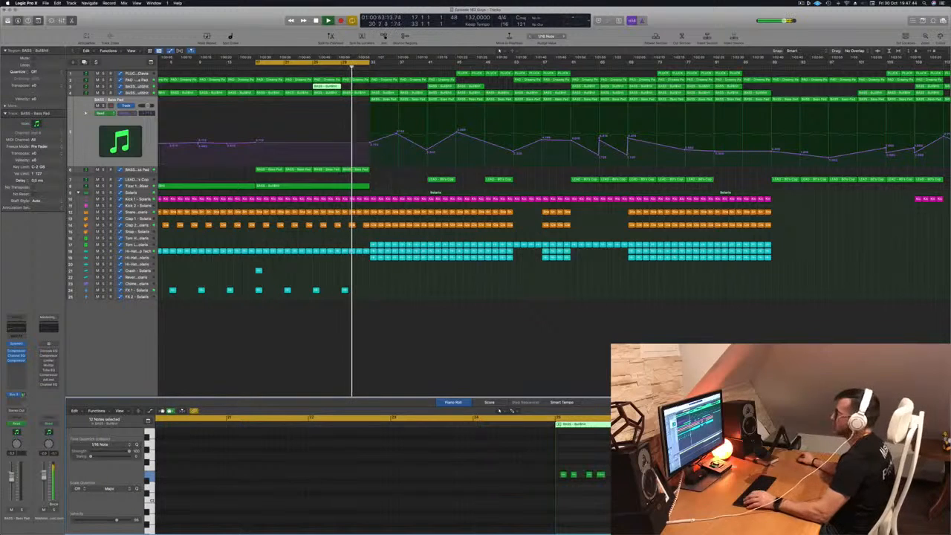
{"action": "key", "text": "space"}
{"action": "key", "text": "space"}
{"action": "left_click", "coordinate": [313, 66]}
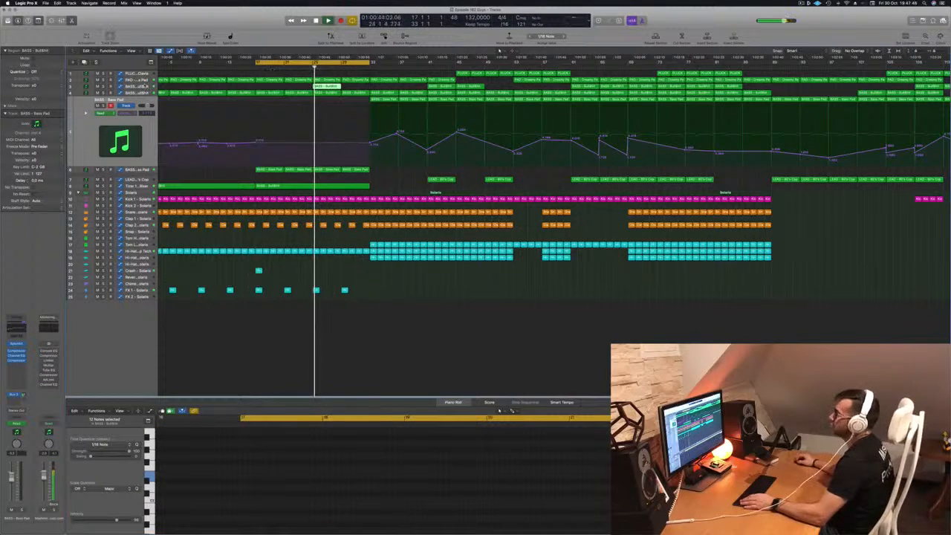
- Duplicate bass track 3, move its bar 25 region onto the duplicate, and copy that region to bar 29
{"action": "left_click", "coordinate": [143, 87]}
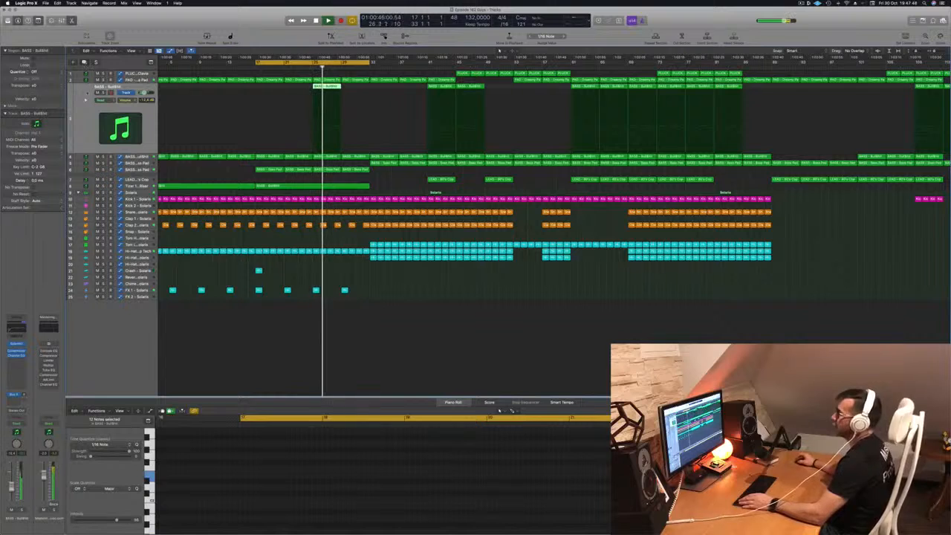
{"action": "key", "text": "super+d"}
{"action": "left_click", "coordinate": [300, 68]}
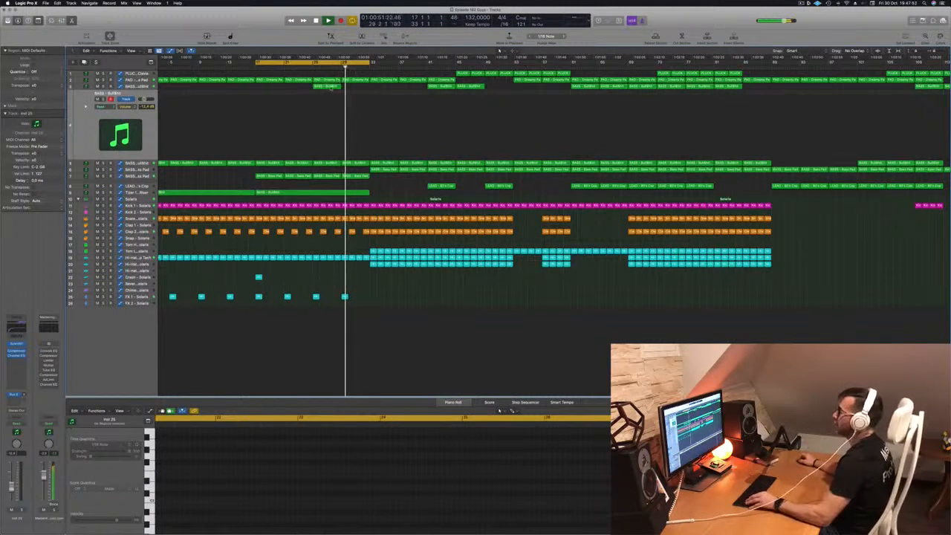
{"action": "left_click_drag", "start_coordinate": [331, 88], "coordinate": [357, 98]}
{"action": "key", "text": "space"}
{"action": "key", "text": "space"}
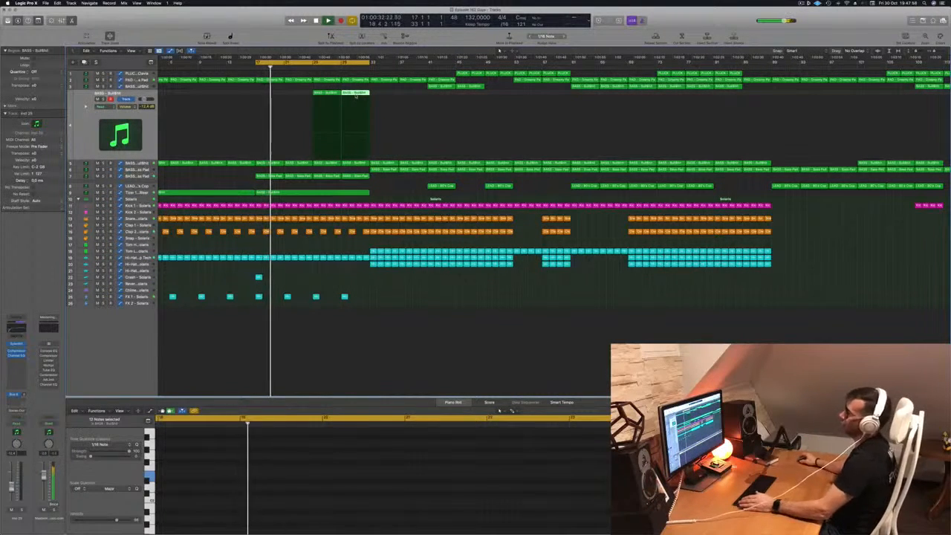
- Copy the Crash region at bar 17 to bar 33 of the same track
{"action": "left_click", "coordinate": [229, 177]}
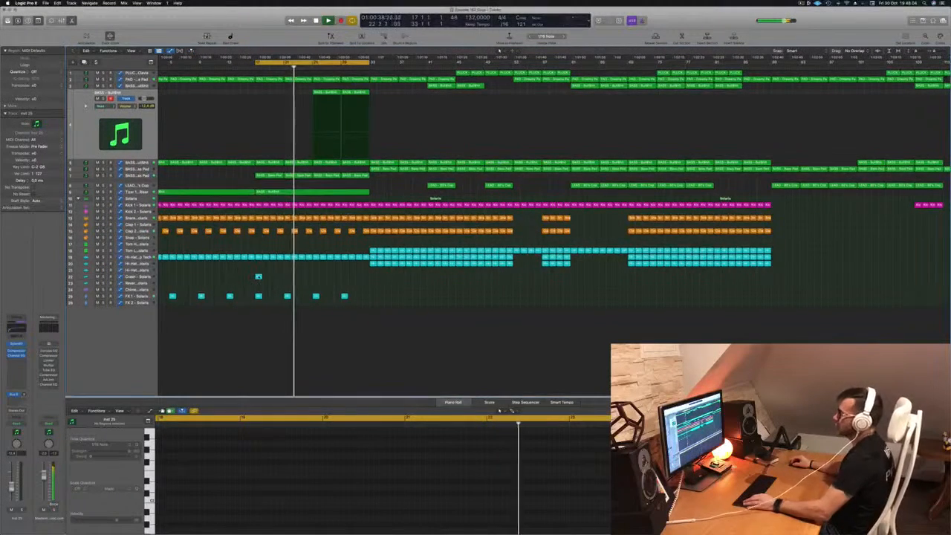
{"action": "left_click", "coordinate": [258, 277]}
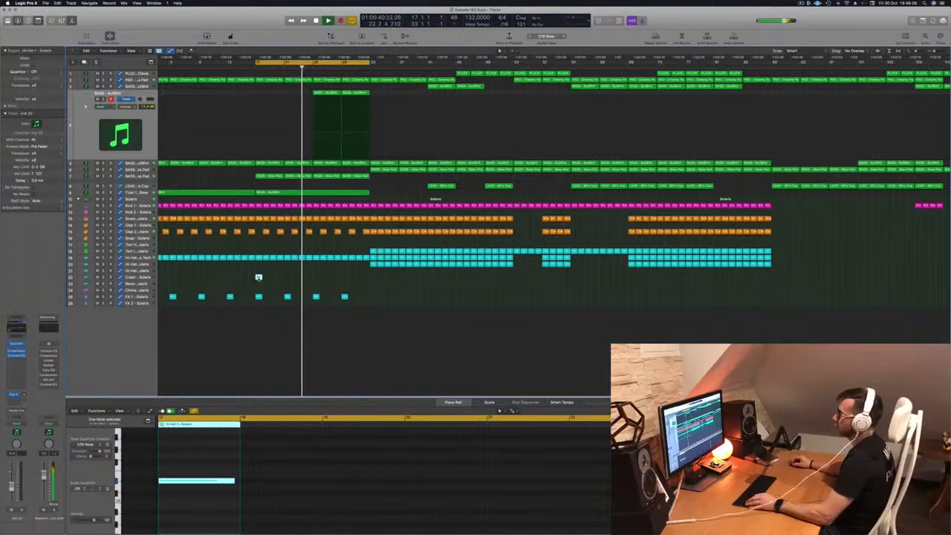
{"action": "left_click_drag", "start_coordinate": [258, 277], "coordinate": [374, 277]}
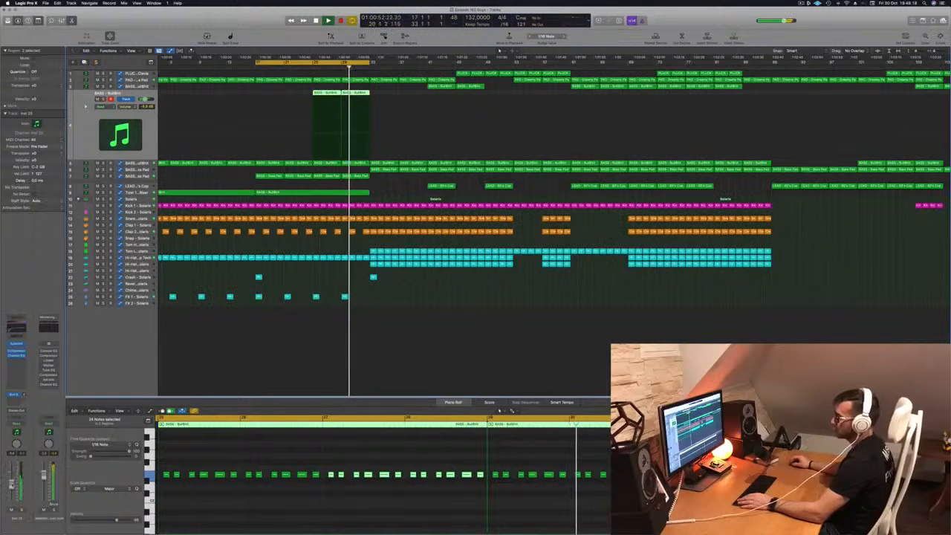
- Try transposing all notes in the duplicate bass track's bar 25 and 29 regions, and audition the track soloed from bar 25
{"action": "left_click", "coordinate": [346, 511]}
{"action": "key", "text": "super+a"}
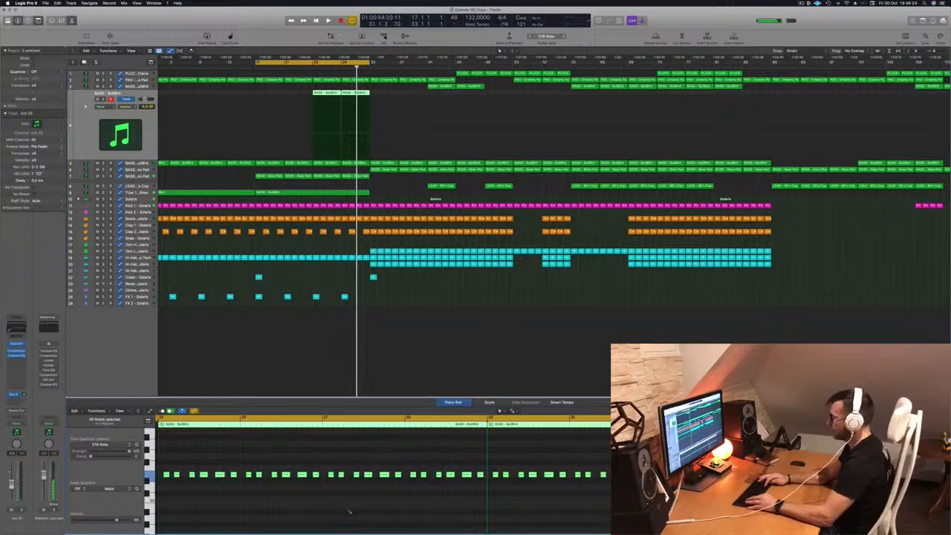
{"action": "key", "text": "Delete"}
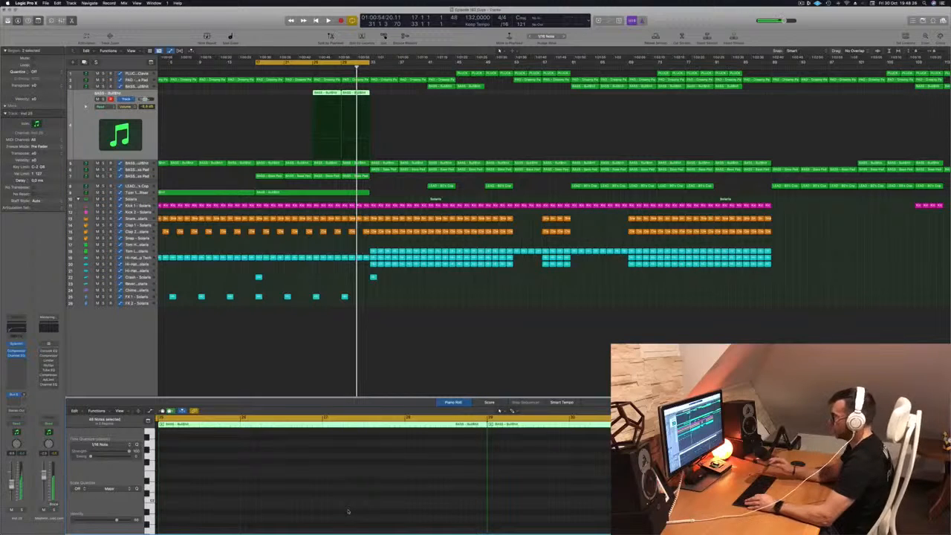
{"action": "key", "text": "space"}
{"action": "left_click", "coordinate": [314, 67]}
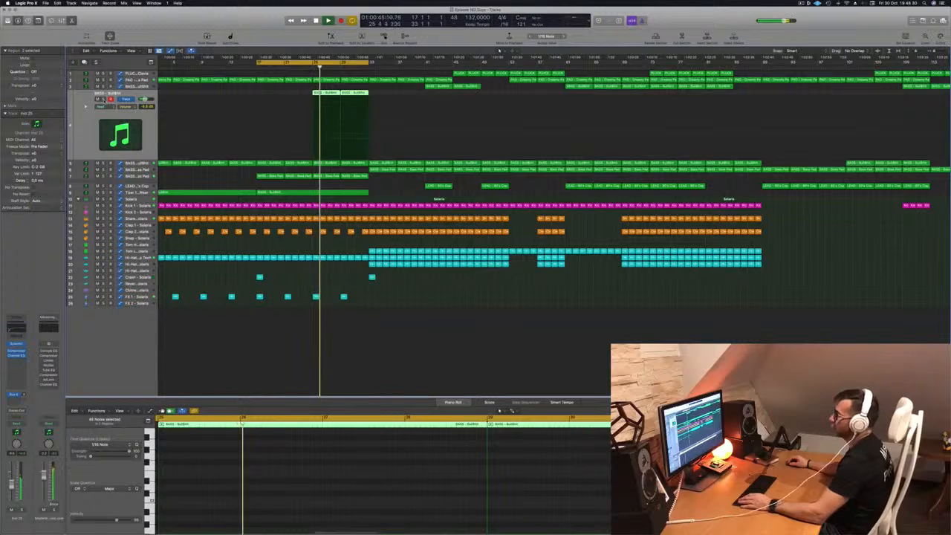
{"action": "key", "text": "s"}
{"action": "left_click", "coordinate": [103, 100]}
{"action": "key", "text": "space"}
{"action": "key", "text": "space"}
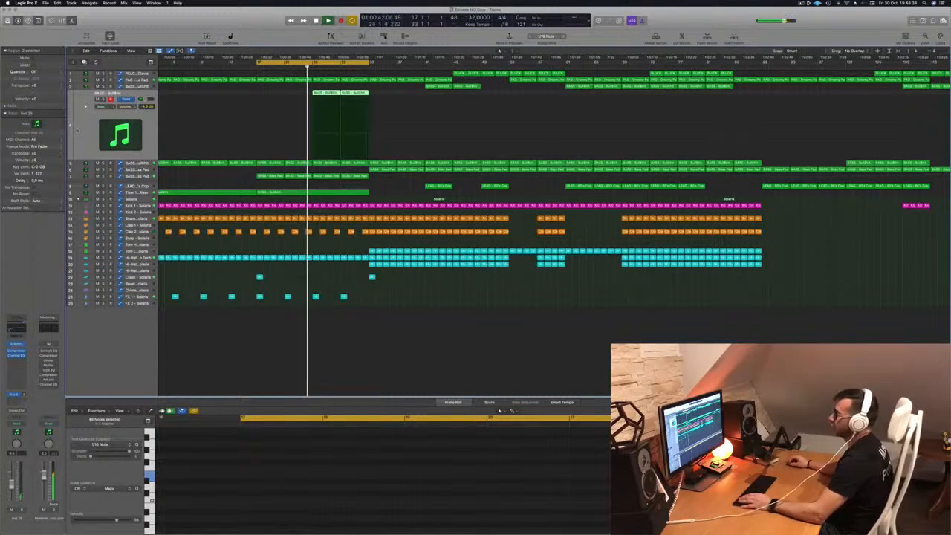
- Check the duplicate bass track's Sylenth1 settings during playback, and close the synth window
{"action": "left_click", "coordinate": [17, 344]}
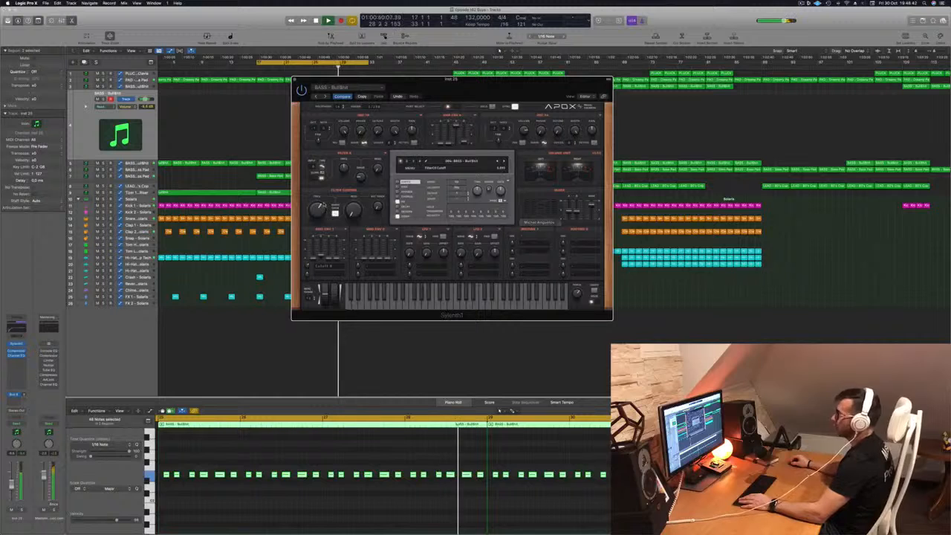
{"action": "left_click_drag", "start_coordinate": [467, 87], "coordinate": [612, 148]}
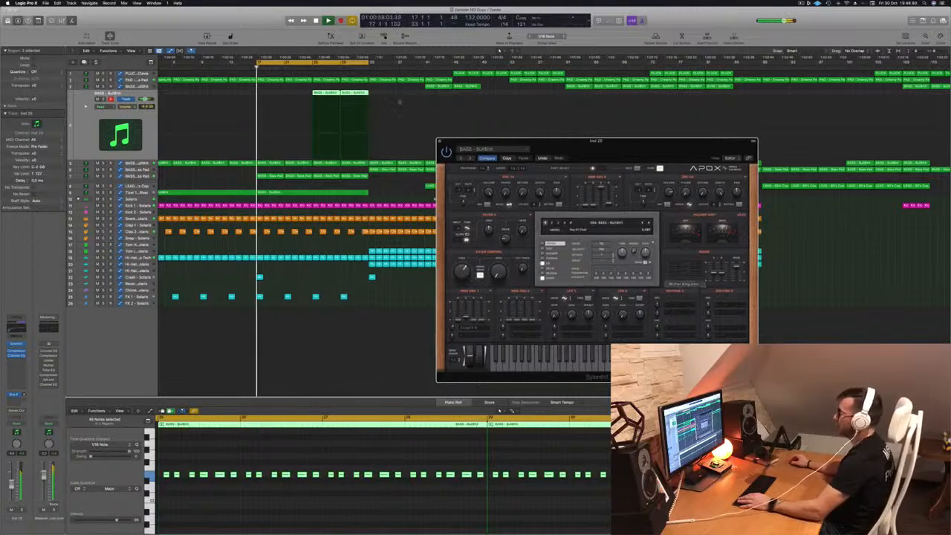
{"action": "left_click_drag", "start_coordinate": [450, 129], "coordinate": [324, 120]}
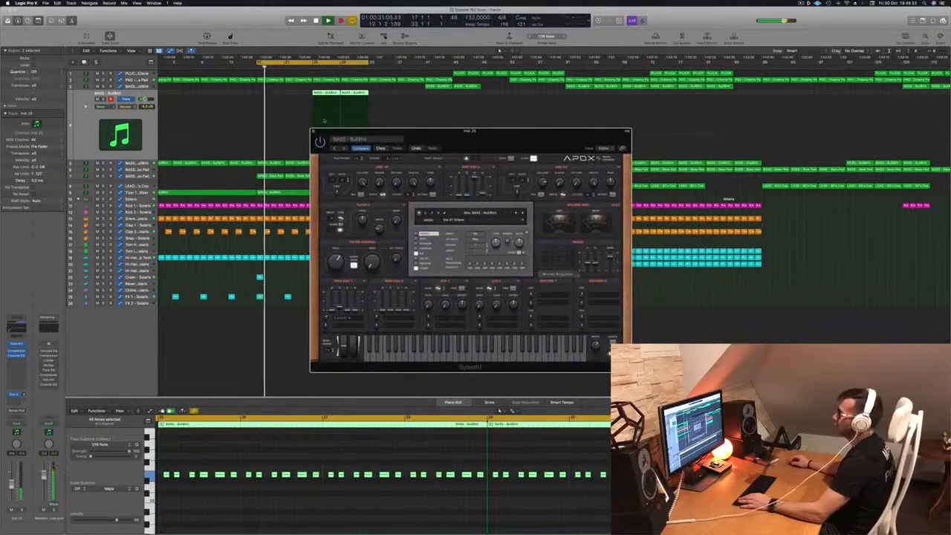
{"action": "left_click", "coordinate": [313, 132]}
{"action": "key", "text": "super+Left"}
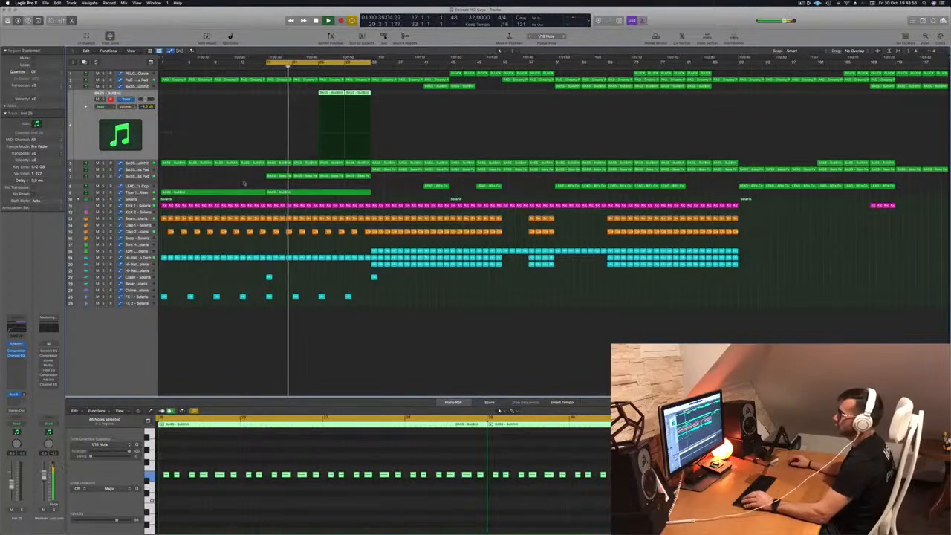
- Compare the regions and automation of the Bass Pad duplicate, the main bass track, and the riser track during playback
{"action": "left_click", "coordinate": [142, 177]}
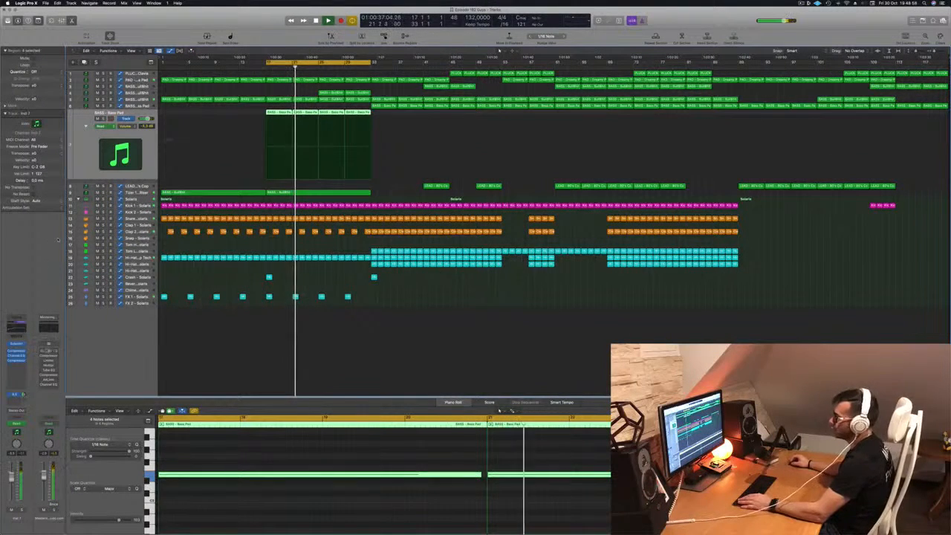
{"action": "left_click", "coordinate": [139, 99]}
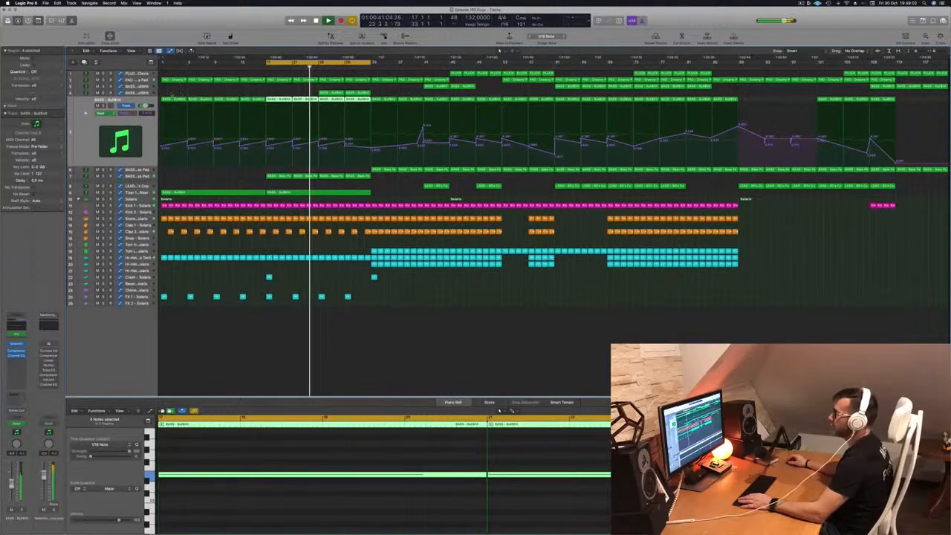
{"action": "left_click", "coordinate": [139, 191]}
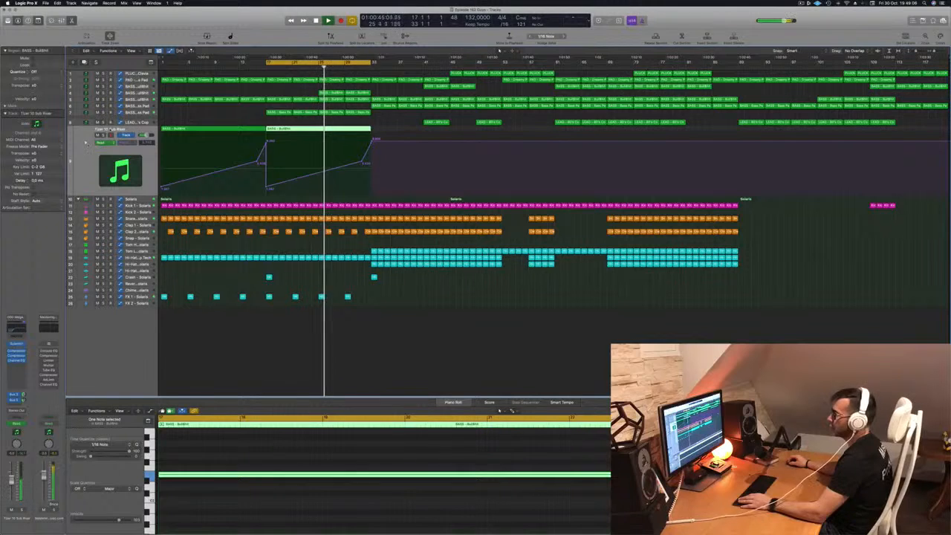
{"action": "left_click", "coordinate": [141, 114]}
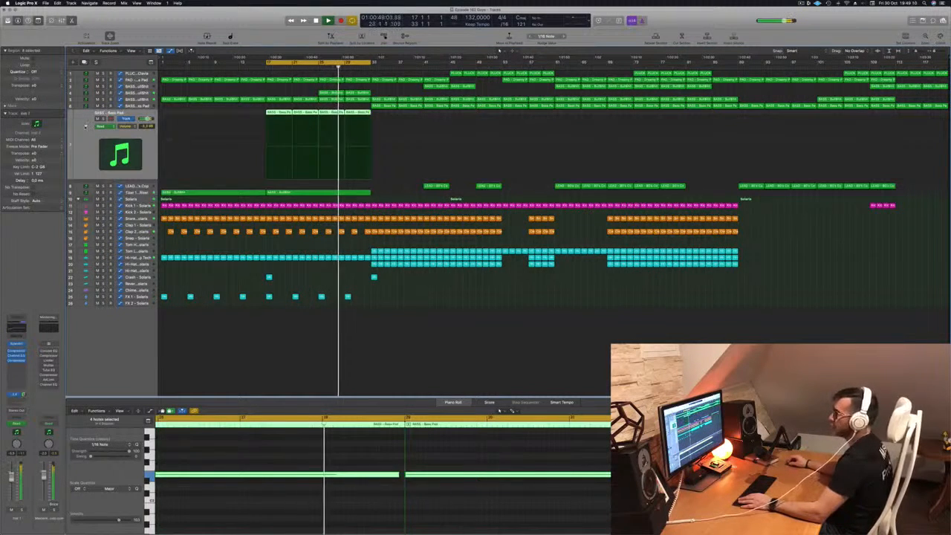
- Show the duplicate Bass Pad track's automation lanes and listen through its ramps between bars 17 and 33
{"action": "left_click", "coordinate": [86, 126]}
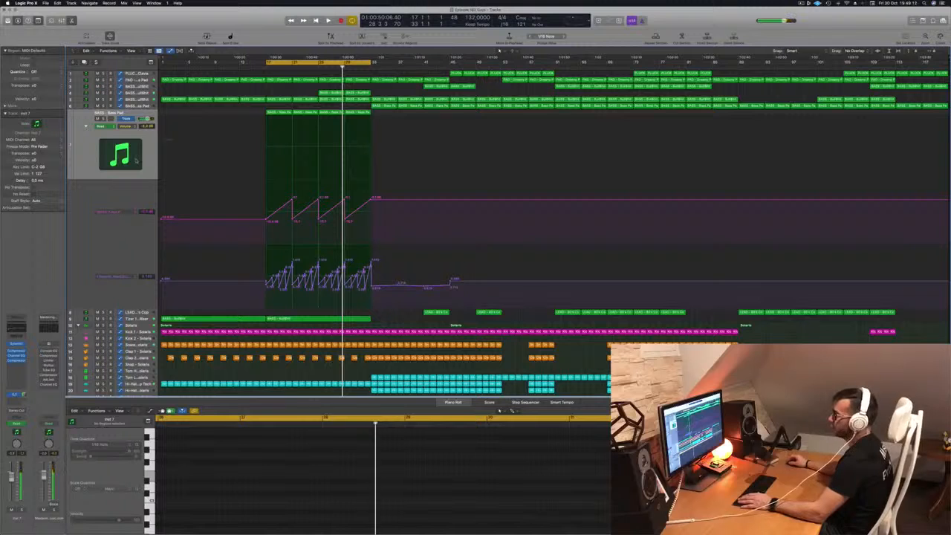
{"action": "left_click", "coordinate": [94, 140]}
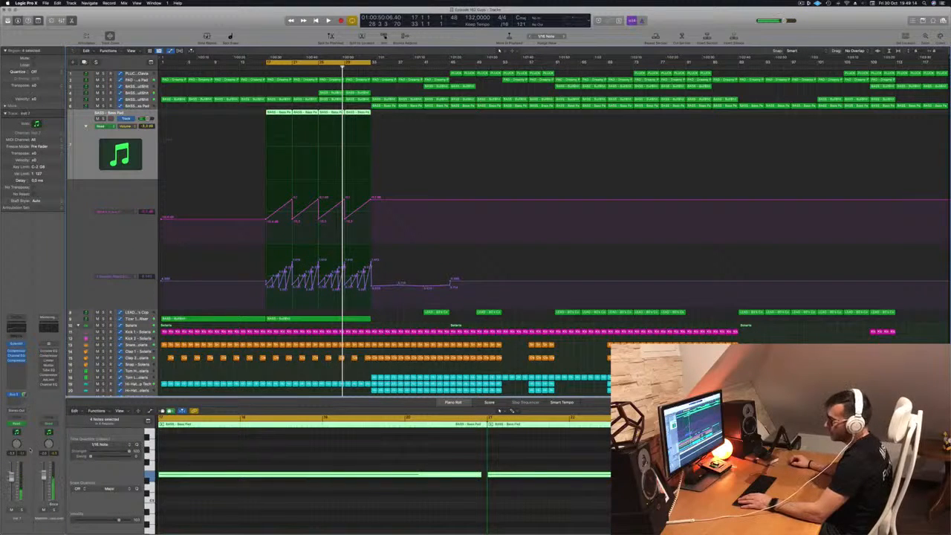
{"action": "key", "text": "space"}
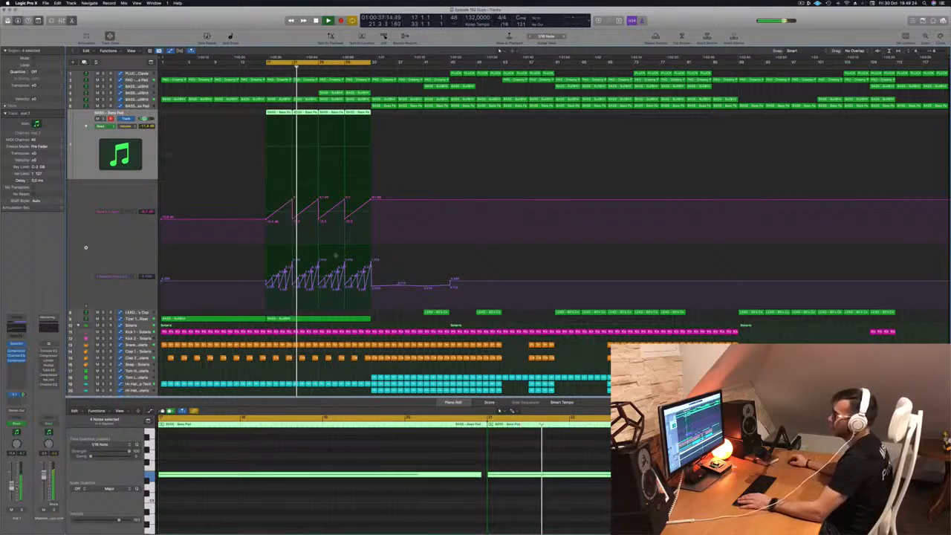
{"action": "key", "text": "super+Right"}
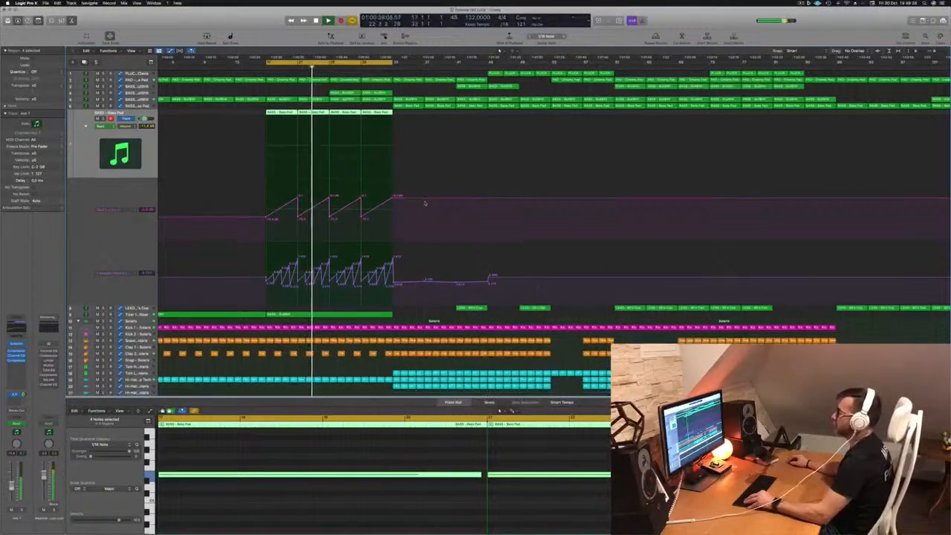
{"action": "key", "text": "super+Up"}
{"action": "key", "text": "super+Up"}
{"action": "key", "text": "super+Up"}
{"action": "key", "text": "super+Up"}
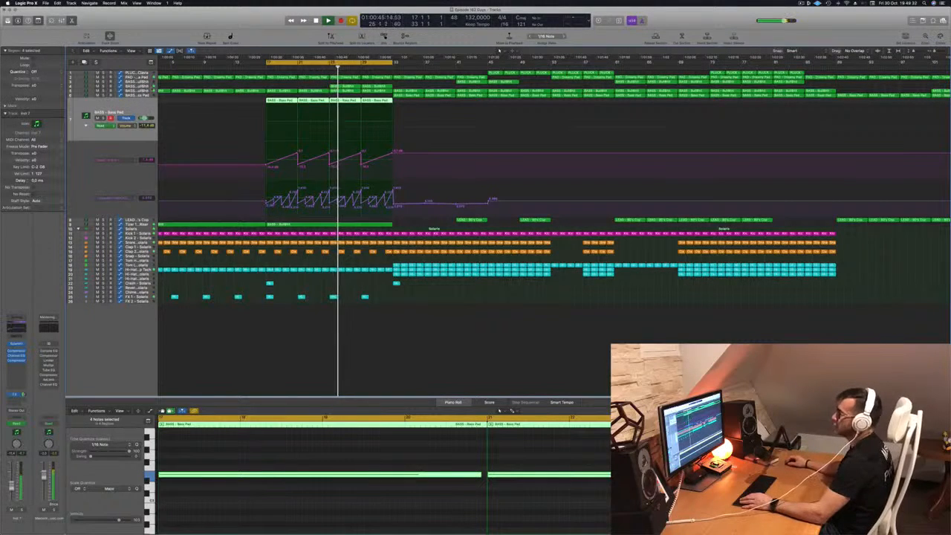
- Audition the duplicate bass track from around bar 25 and delete its two regions at bars 25 and 29
{"action": "key", "text": "Up"}
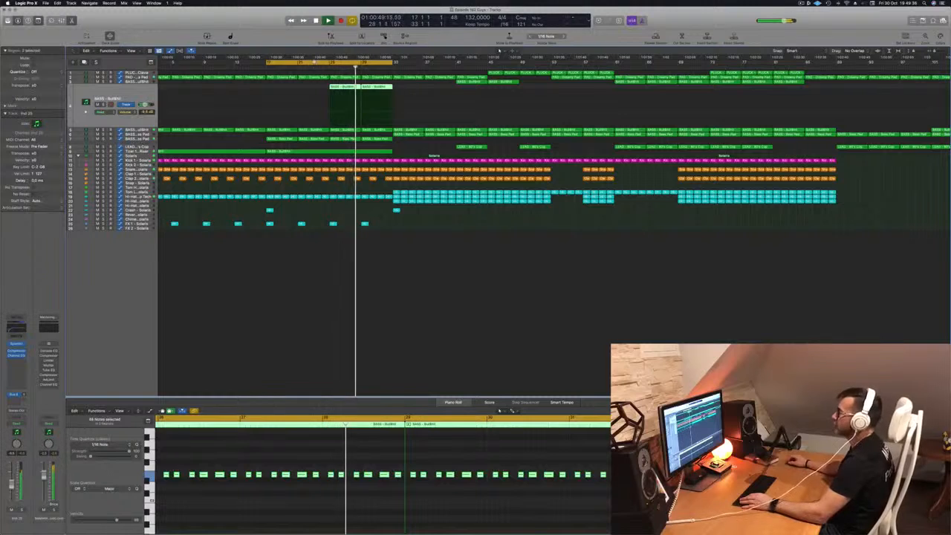
{"action": "left_click", "coordinate": [322, 67]}
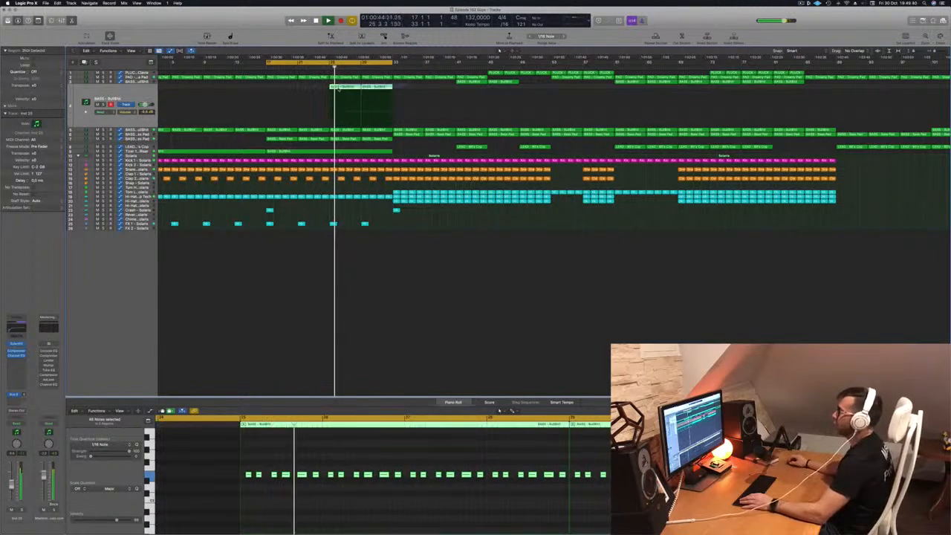
{"action": "key", "text": "Delete"}
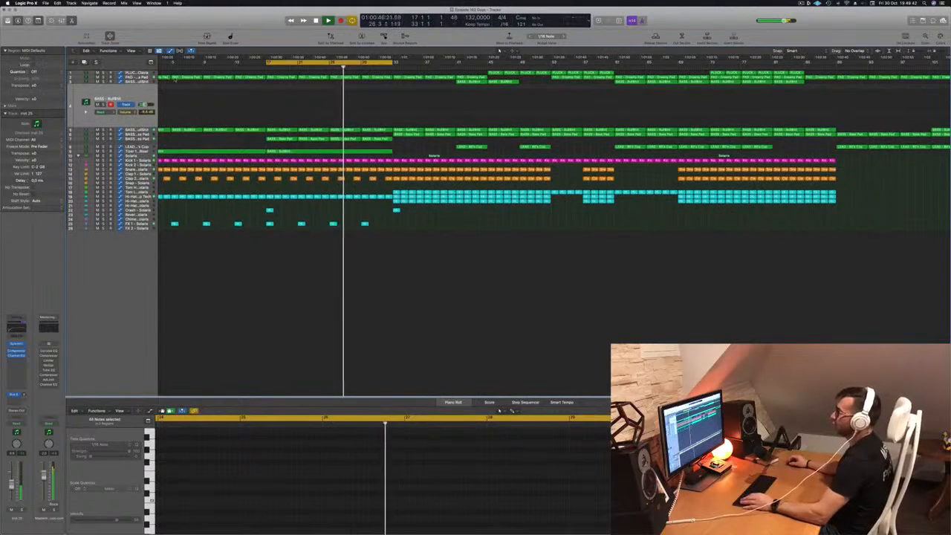
- Raise the Anjuna Pad track's automation points at bars 25 and 29 to form descending ramps after each
{"action": "scroll", "coordinate": [343, 108], "scroll_direction": "up", "scroll_amount": 4}
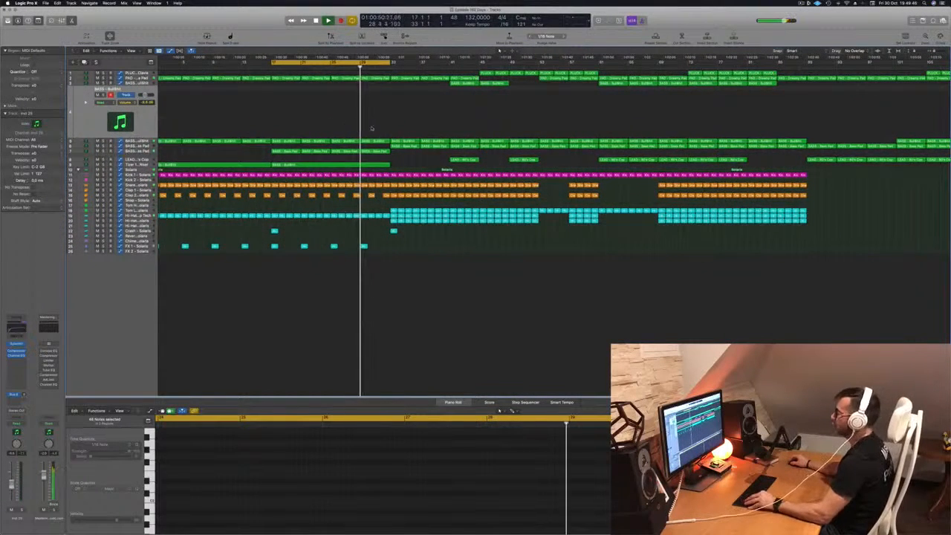
{"action": "scroll", "coordinate": [372, 128], "scroll_direction": "down", "scroll_amount": 2}
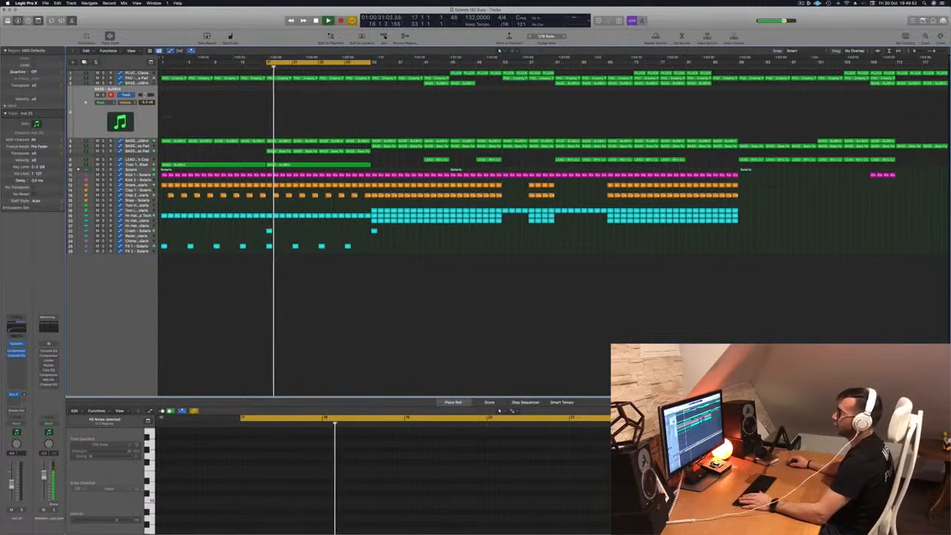
{"action": "key", "text": "Up"}
{"action": "key", "text": "Up"}
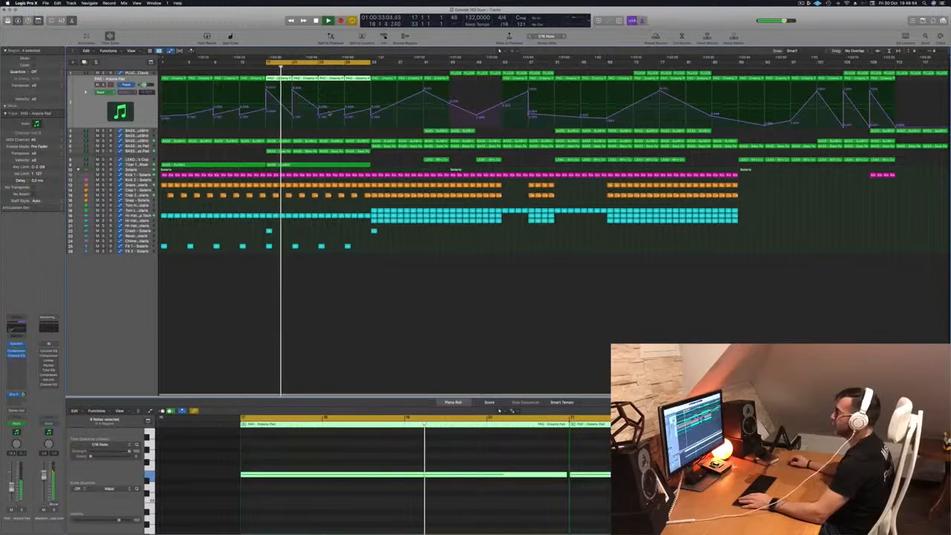
{"action": "left_click", "coordinate": [321, 96]}
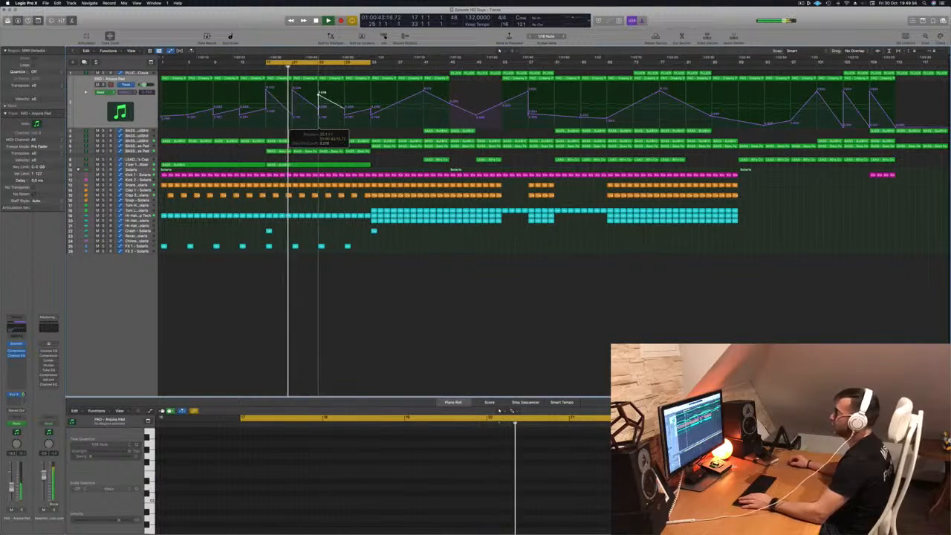
{"action": "left_click_drag", "start_coordinate": [321, 96], "coordinate": [346, 98]}
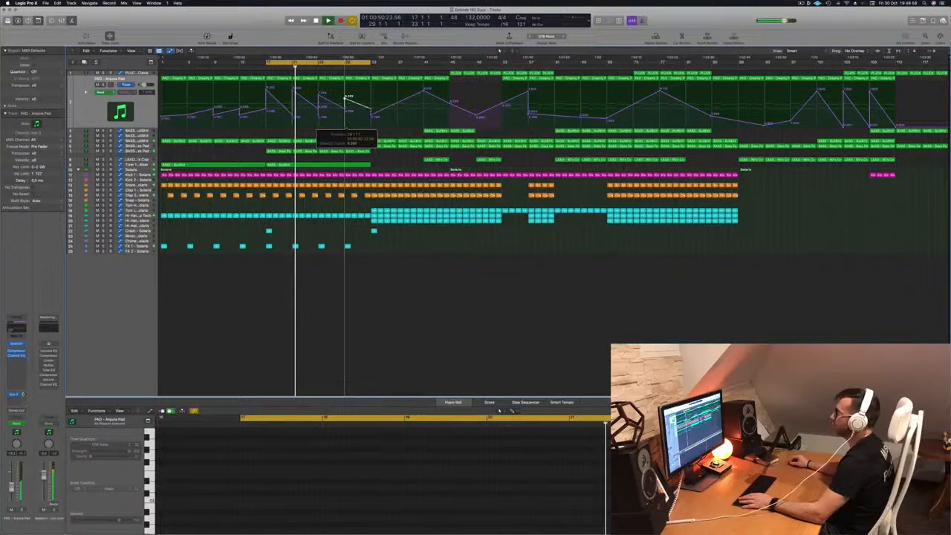
- Listen to the Anjuna Pad track's descending automation ramps between bars 17 and 33
{"action": "left_click", "coordinate": [120, 110]}
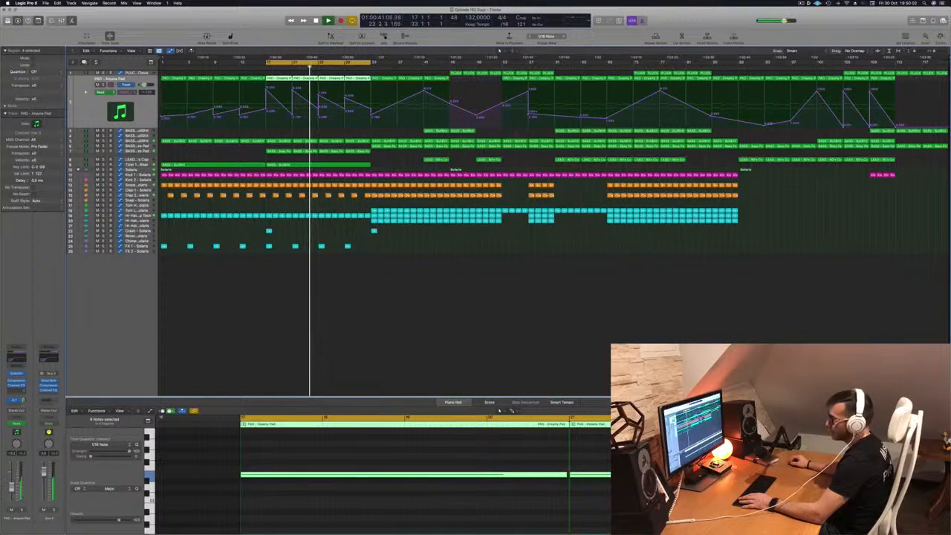
{"action": "left_click", "coordinate": [272, 293]}
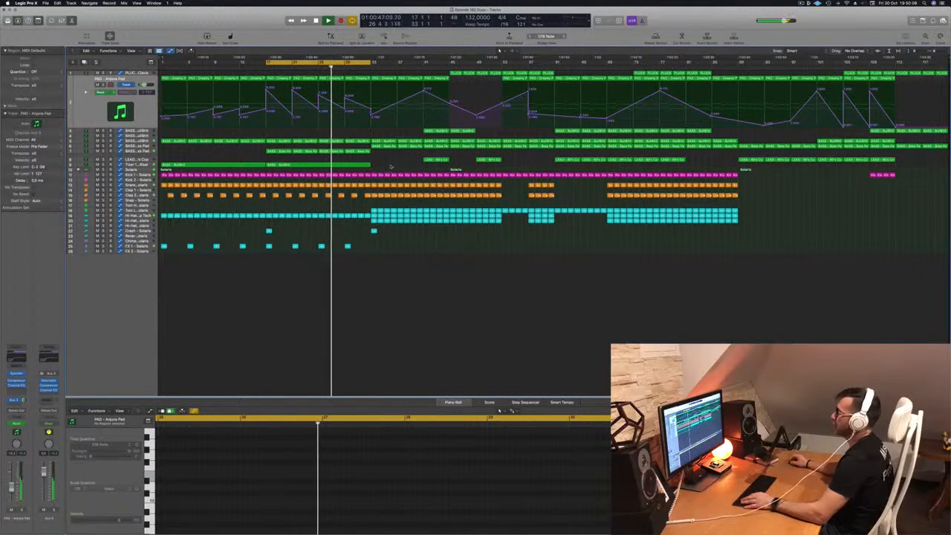
{"action": "key", "text": "super+Right"}
{"action": "key", "text": "super+Right"}
{"action": "key", "text": "super+Right"}
{"action": "key", "text": "super+Right"}
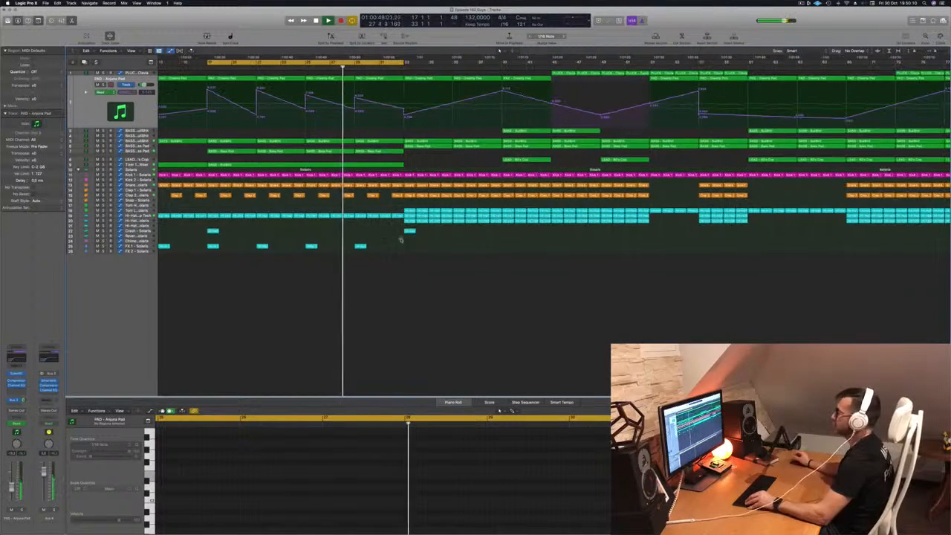
{"action": "key", "text": "super+Left"}
{"action": "key", "text": "super+Left"}
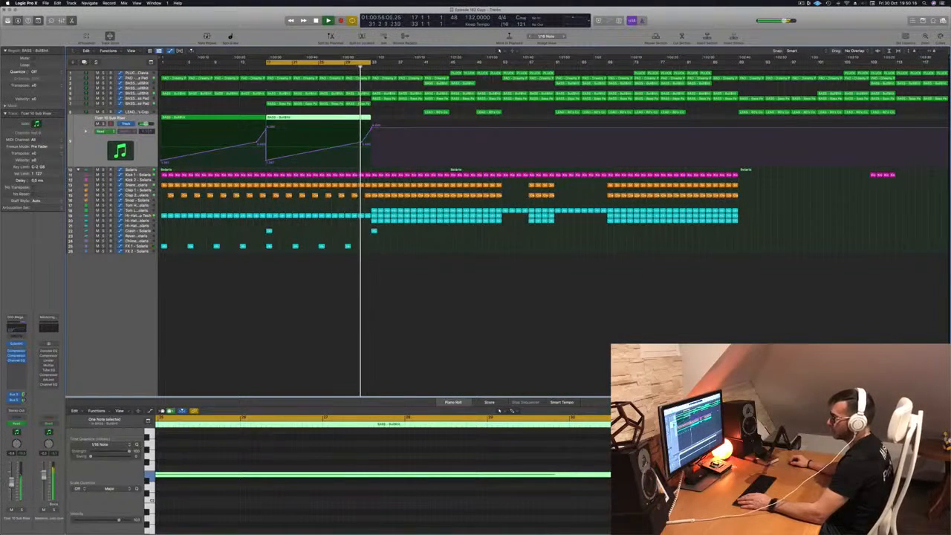
- Check the two Compressor plug-ins on the Sub Riser track and extend the cycle range's end to bar 45
{"action": "left_click", "coordinate": [16, 356]}
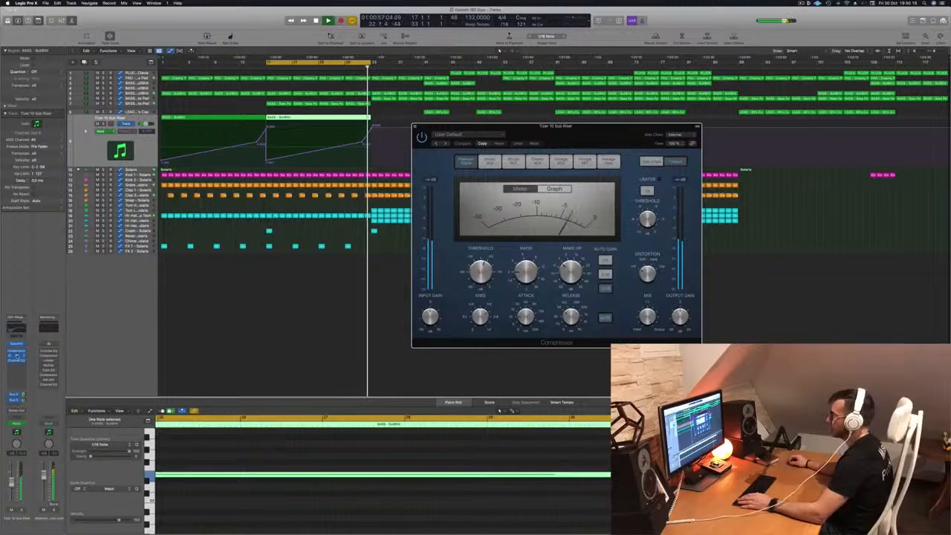
{"action": "left_click", "coordinate": [17, 356]}
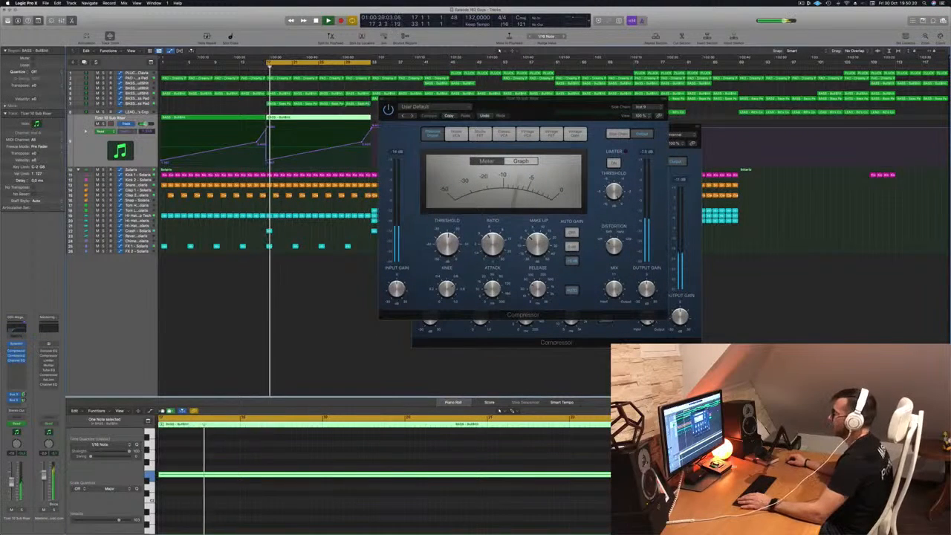
{"action": "left_click", "coordinate": [382, 99]}
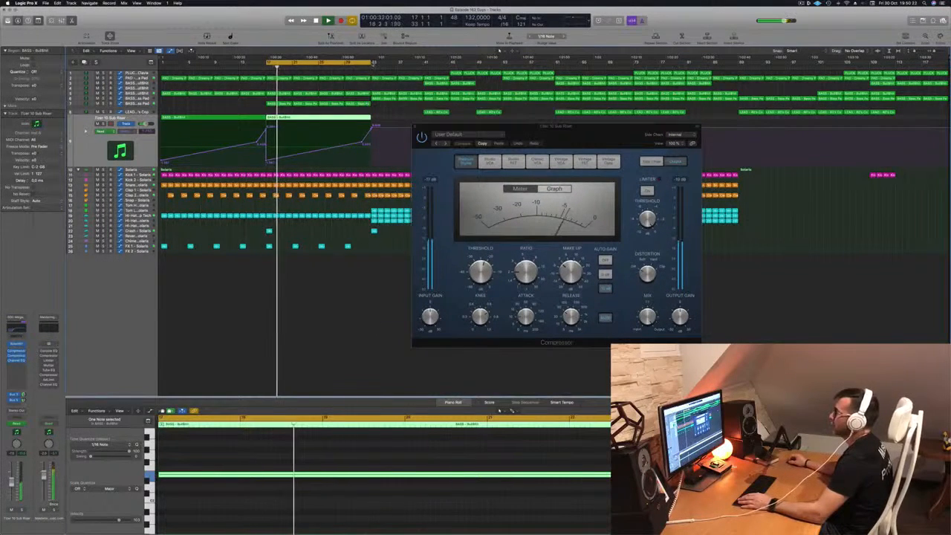
{"action": "left_click_drag", "start_coordinate": [529, 133], "coordinate": [425, 283]}
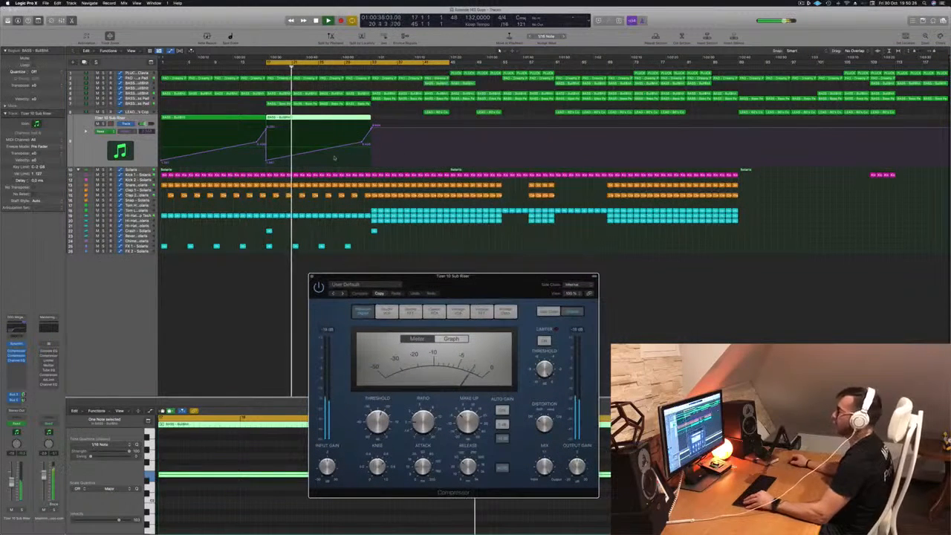
{"action": "left_click", "coordinate": [312, 277]}
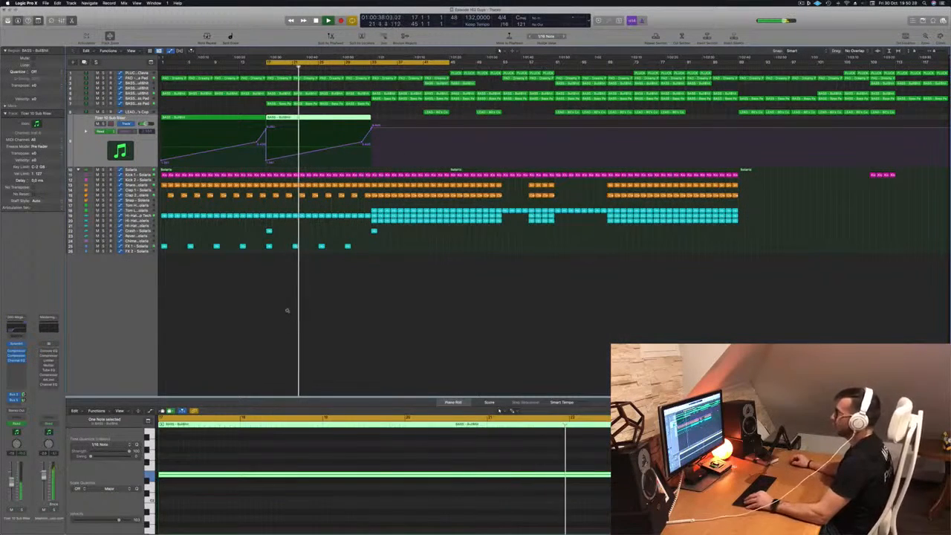
{"action": "left_click", "coordinate": [278, 321]}
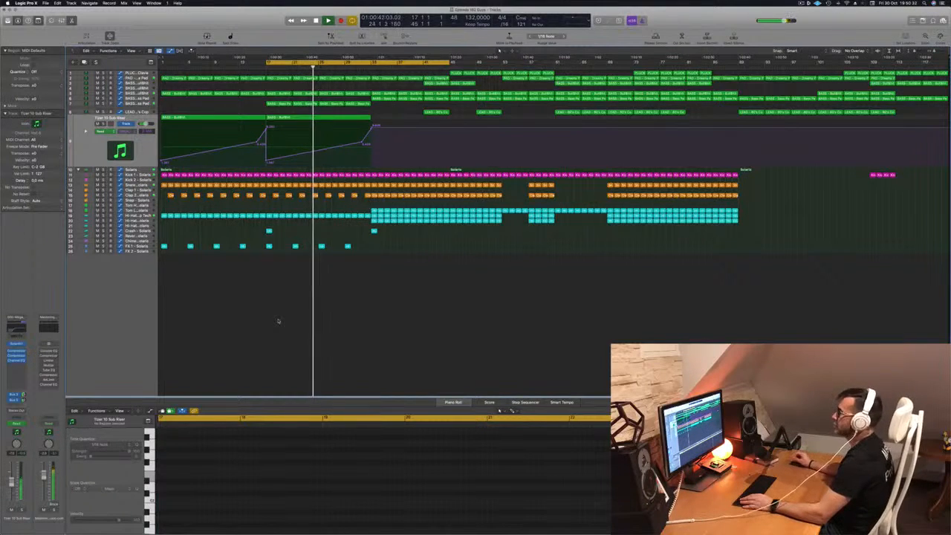
- Listen to the transition into bar 33 and examine the Bass Pad track's automation around it
{"action": "key", "text": "super+Right"}
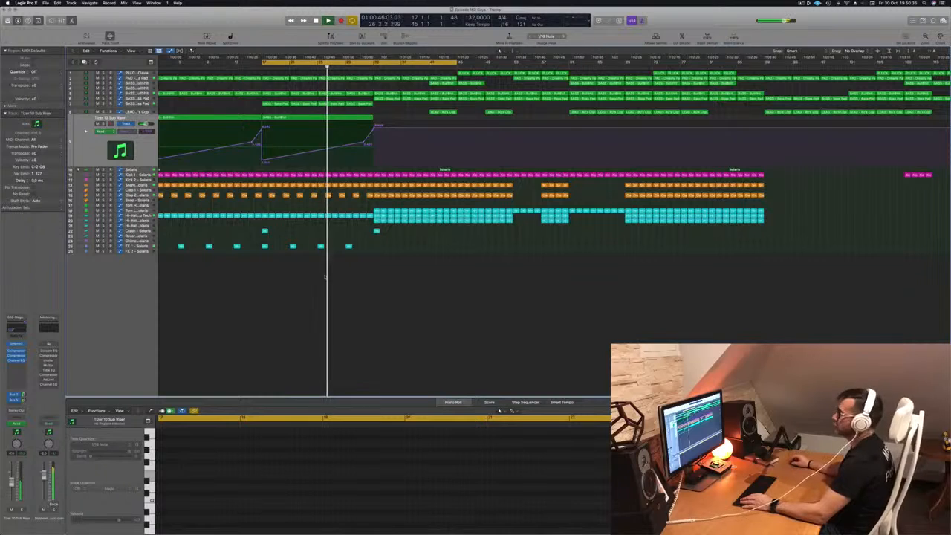
{"action": "key", "text": "super+Right"}
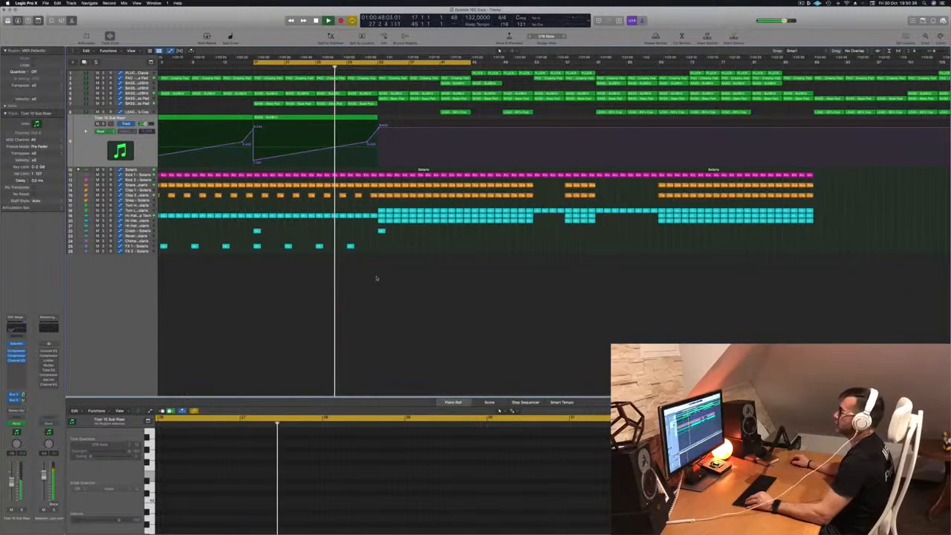
{"action": "key", "text": "super+Down"}
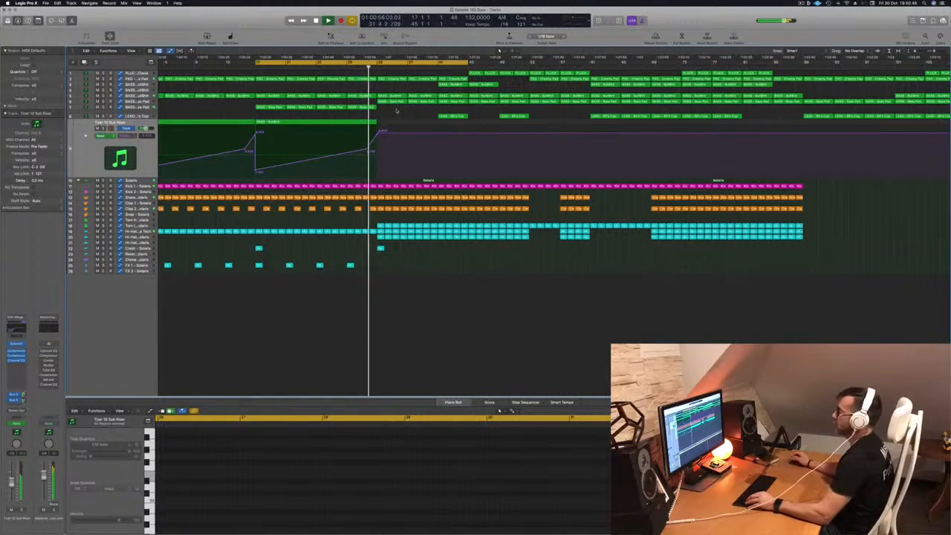
{"action": "left_click", "coordinate": [142, 102]}
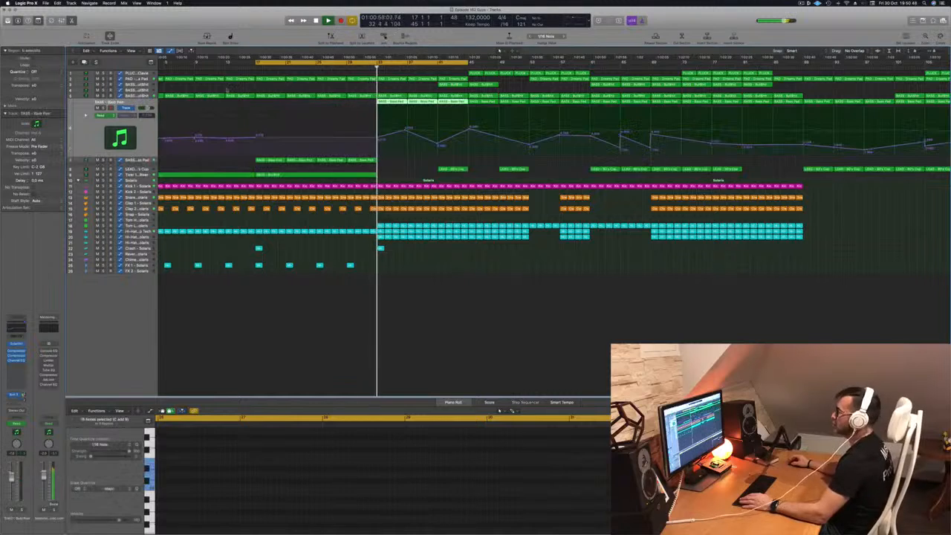
{"action": "key", "text": "super+Left"}
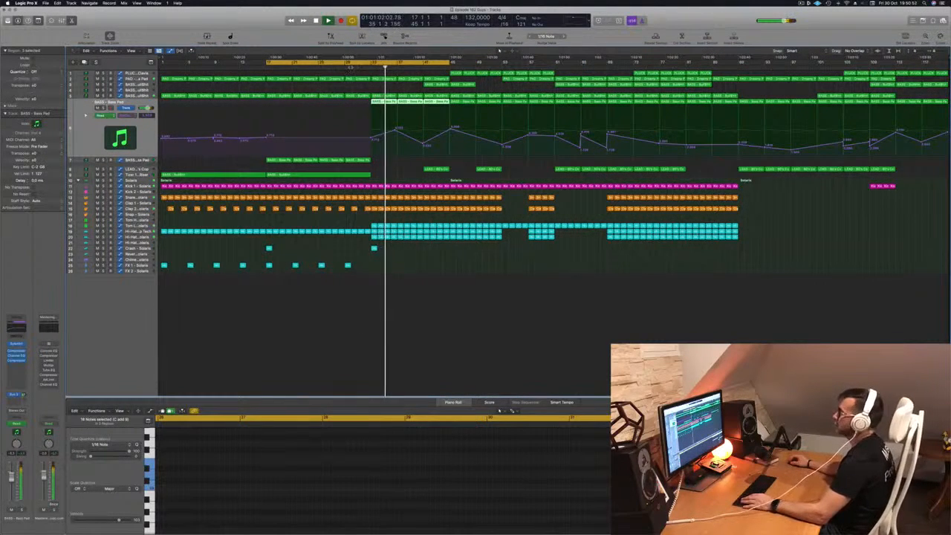
{"action": "left_click", "coordinate": [345, 67]}
{"action": "key", "text": "super+Right"}
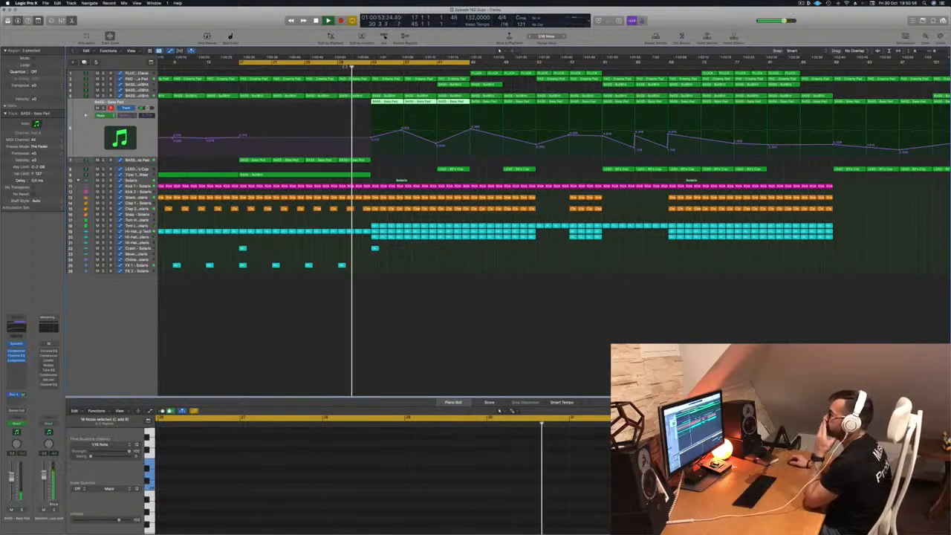
{"action": "left_click", "coordinate": [328, 68]}
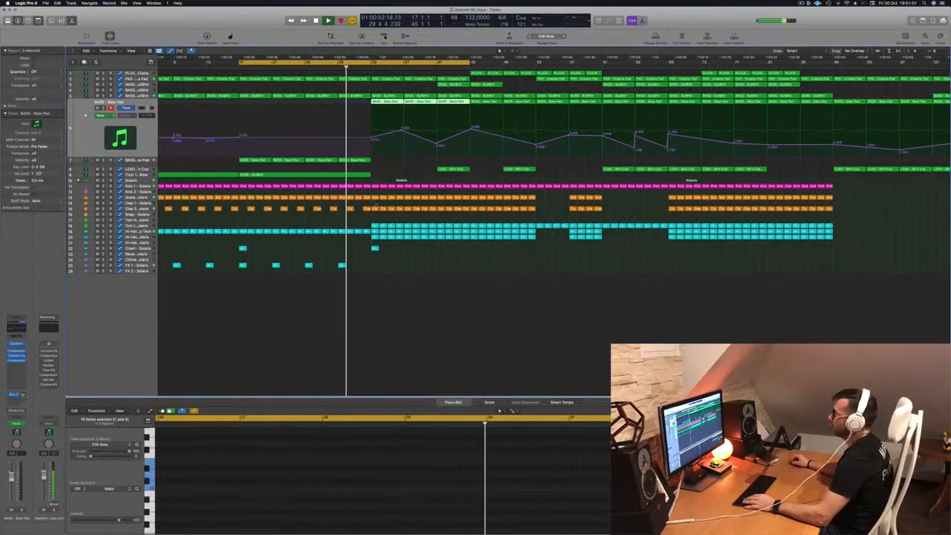
- Delete the kick, snare, clap and hi-hat regions between bars 33 and 37 and replay the transition into the gap
{"action": "left_click", "coordinate": [389, 242]}
{"action": "left_click_drag", "start_coordinate": [389, 232], "coordinate": [399, 190]}
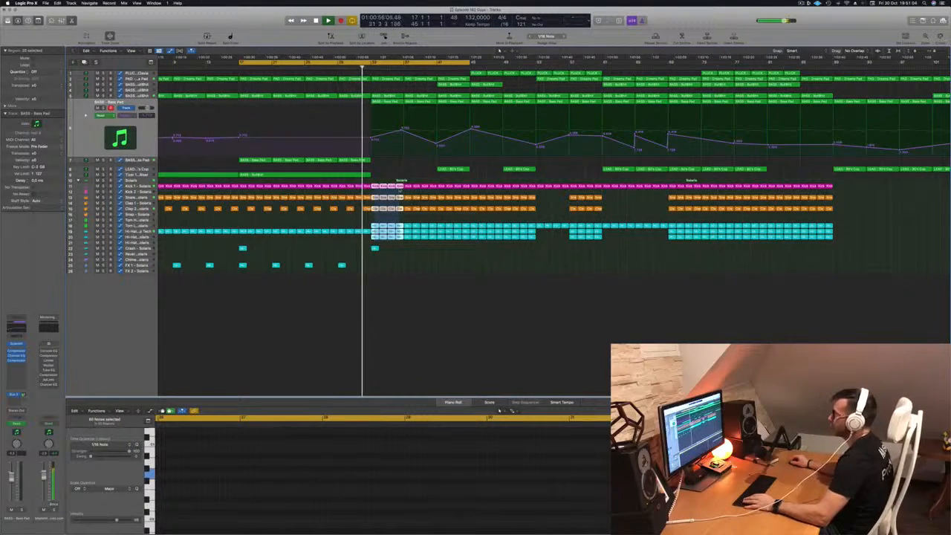
{"action": "key", "text": "Delete"}
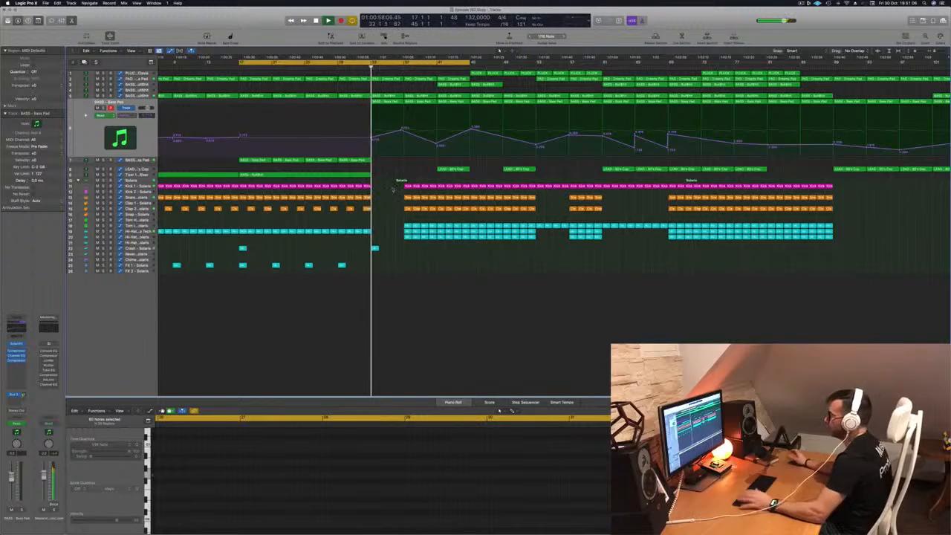
{"action": "scroll", "coordinate": [389, 192], "scroll_direction": "up", "scroll_amount": 4}
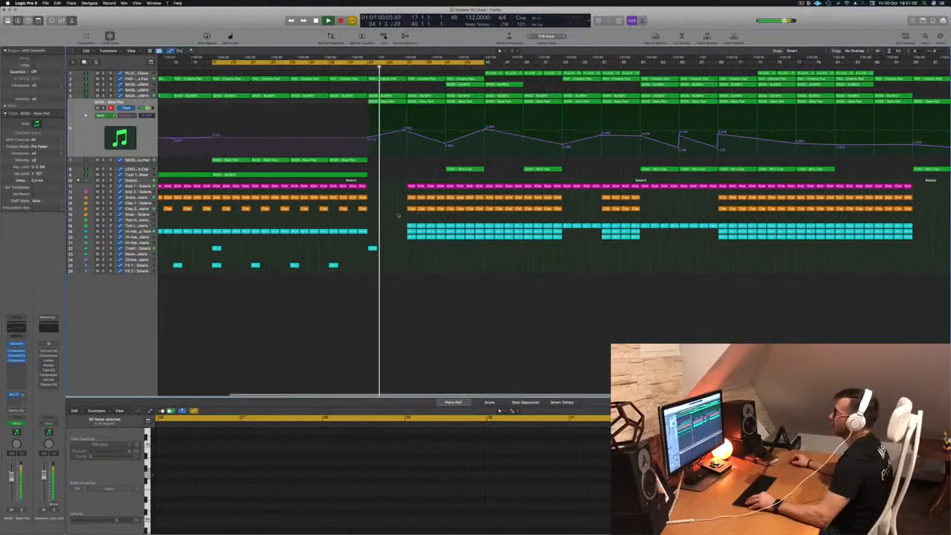
{"action": "scroll", "coordinate": [404, 202], "scroll_direction": "down", "scroll_amount": 3}
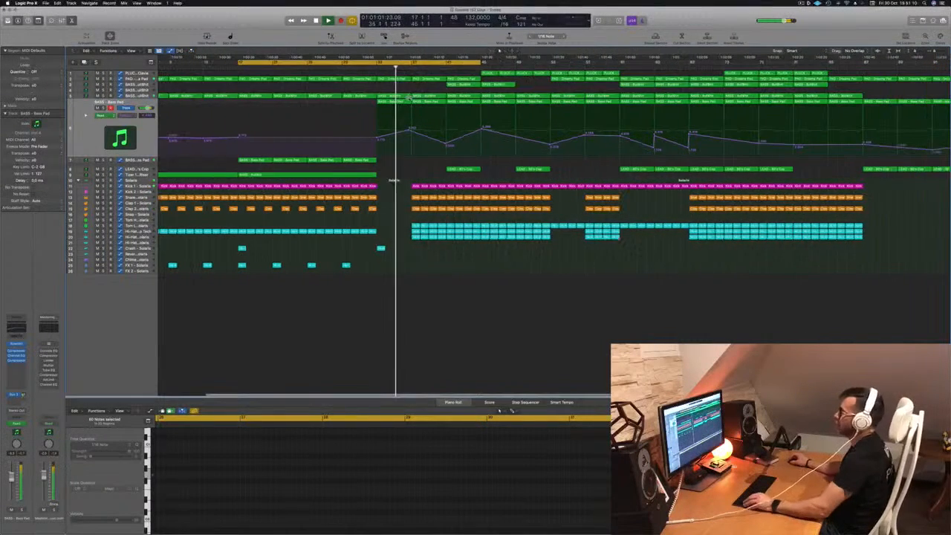
{"action": "left_click", "coordinate": [372, 66]}
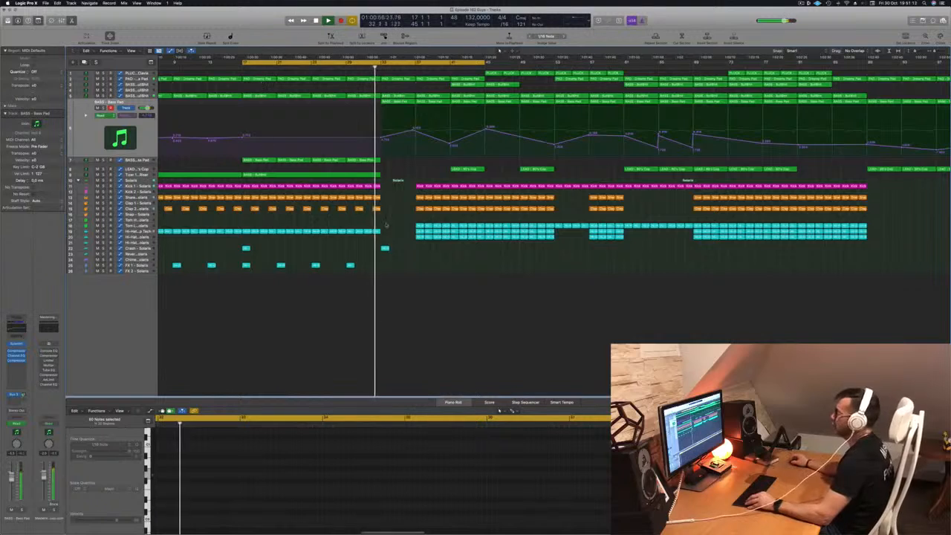
- Try extending the drum break by deleting the drum regions between bars 37 and 41, audition it, and undo the deletion
{"action": "left_click_drag", "start_coordinate": [409, 180], "coordinate": [444, 244]}
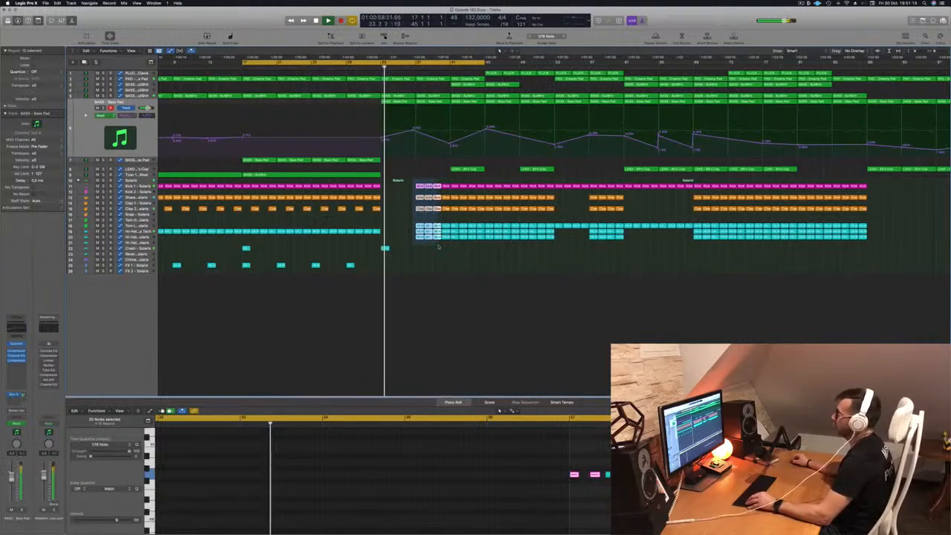
{"action": "key", "text": "Delete"}
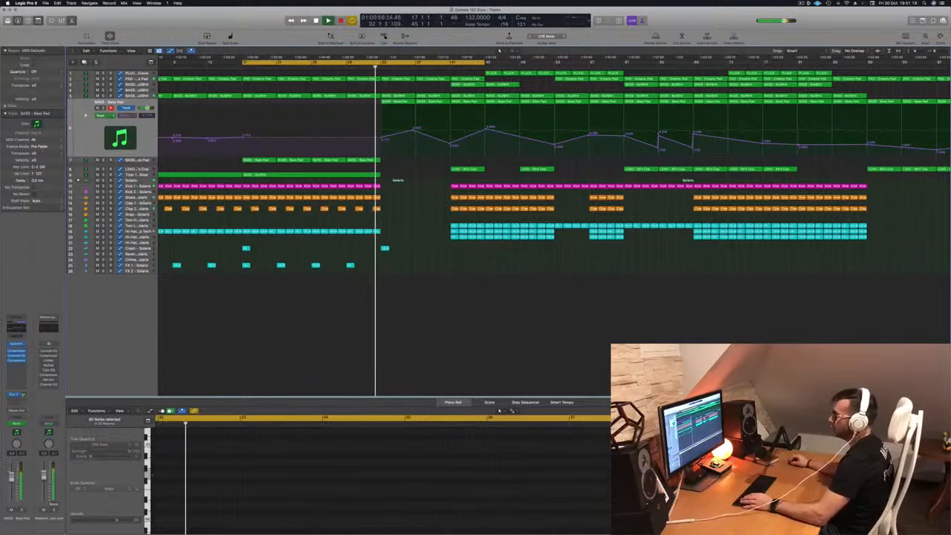
{"action": "left_click", "coordinate": [203, 188]}
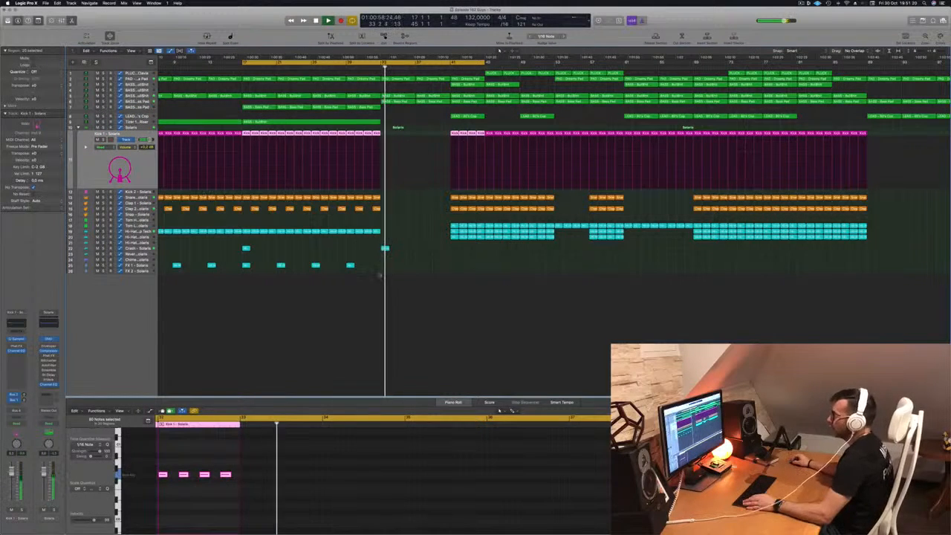
{"action": "left_click", "coordinate": [379, 281]}
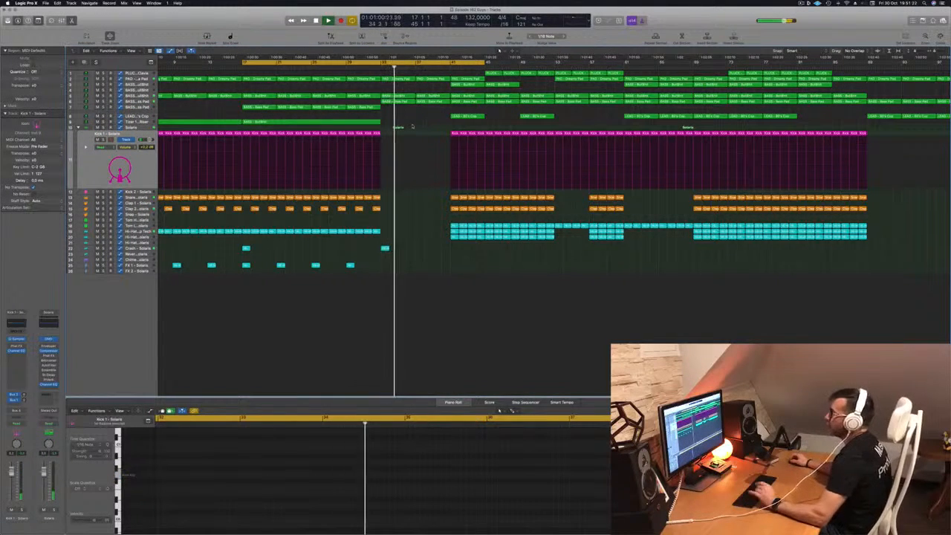
{"action": "left_click", "coordinate": [362, 67]}
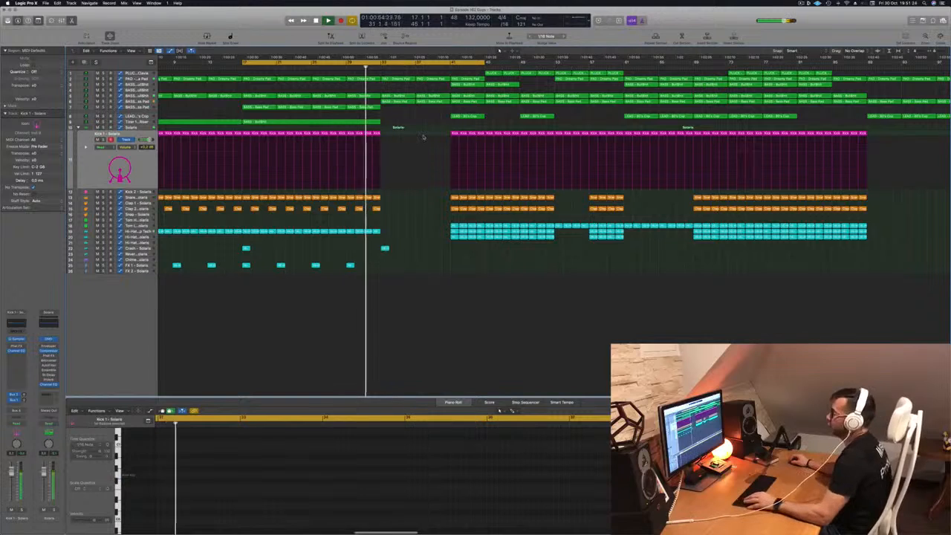
{"action": "key", "text": "super+z"}
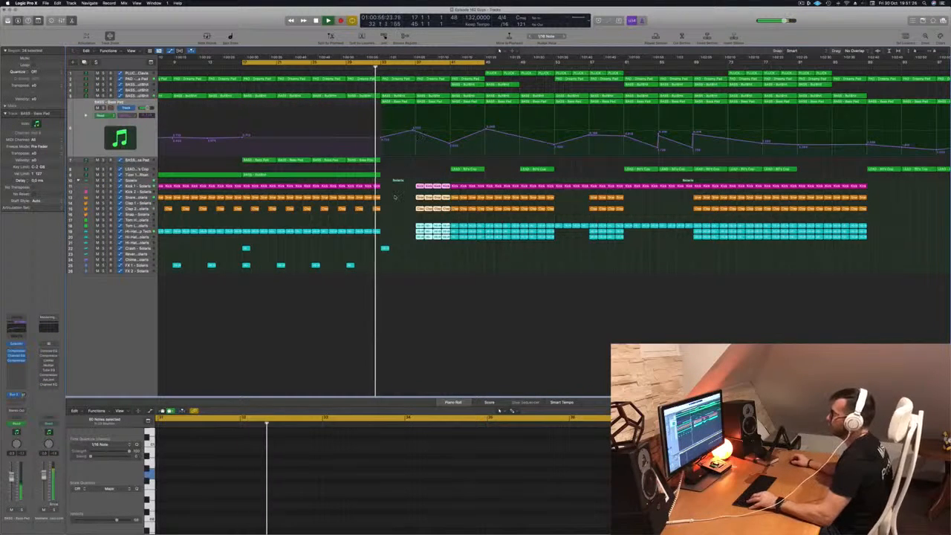
{"action": "left_click", "coordinate": [401, 191]}
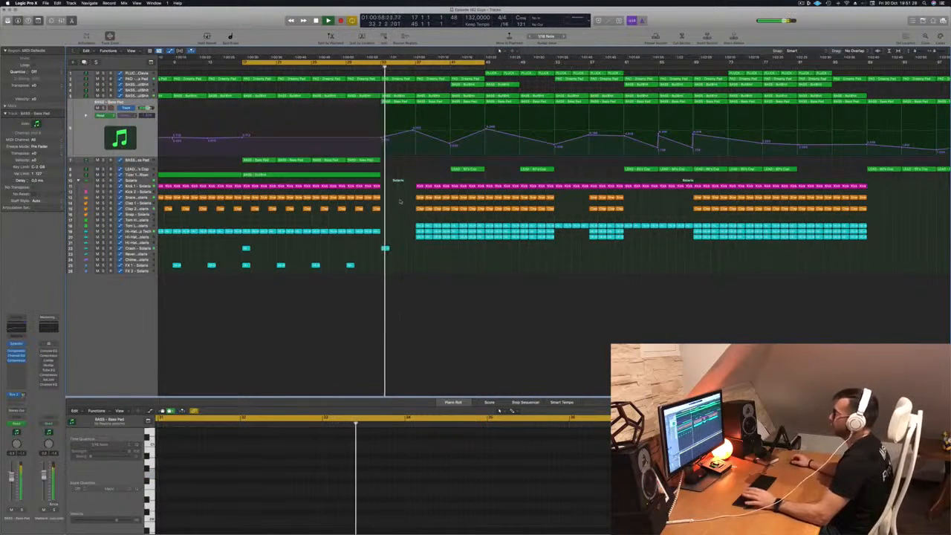
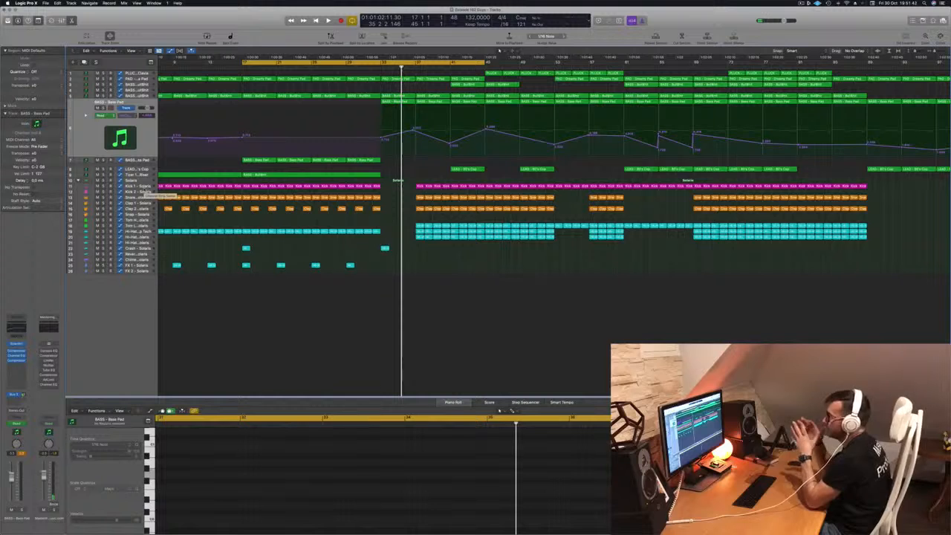
- Move the cycle range's start to bar 33 and play the drum break from there
{"action": "key", "text": "space"}
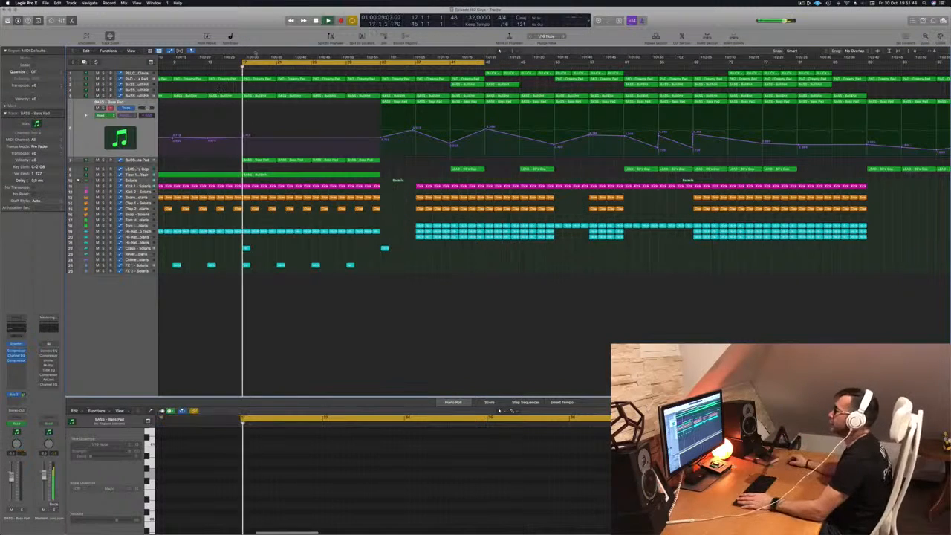
{"action": "left_click_drag", "start_coordinate": [243, 63], "coordinate": [380, 65]}
{"action": "left_click", "coordinate": [143, 145]}
{"action": "key", "text": "space"}
{"action": "key", "text": "space"}
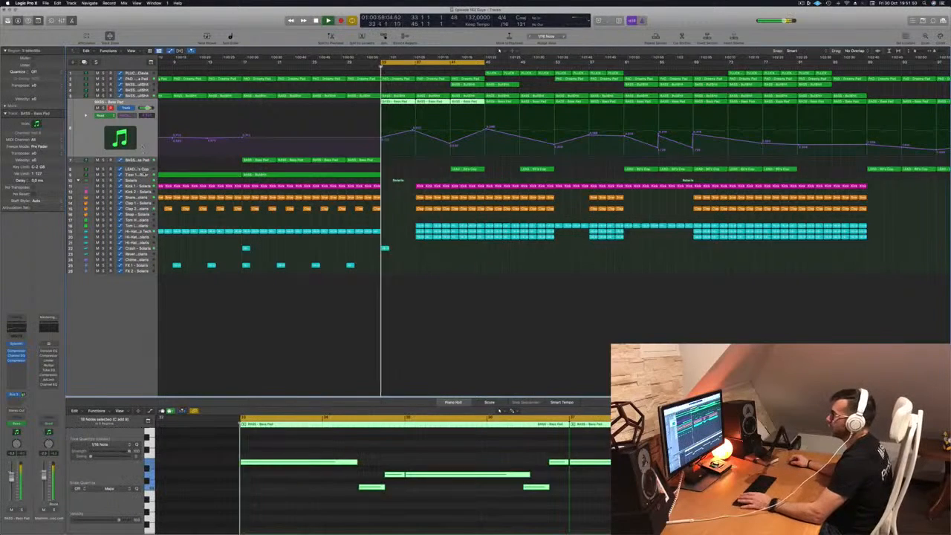
- Duplicate the Solaris drum kit track stack with all its sub-tracks
{"action": "left_click", "coordinate": [144, 186]}
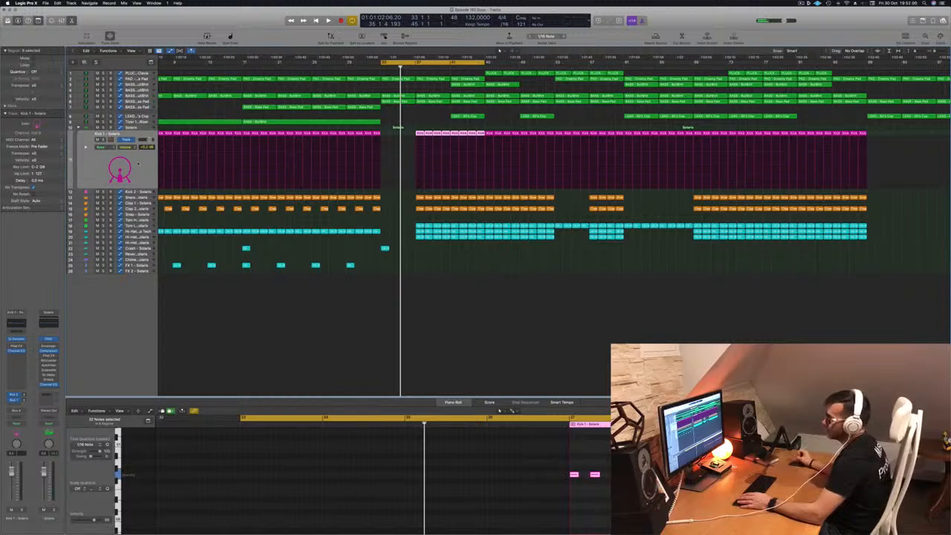
{"action": "left_click", "coordinate": [147, 128]}
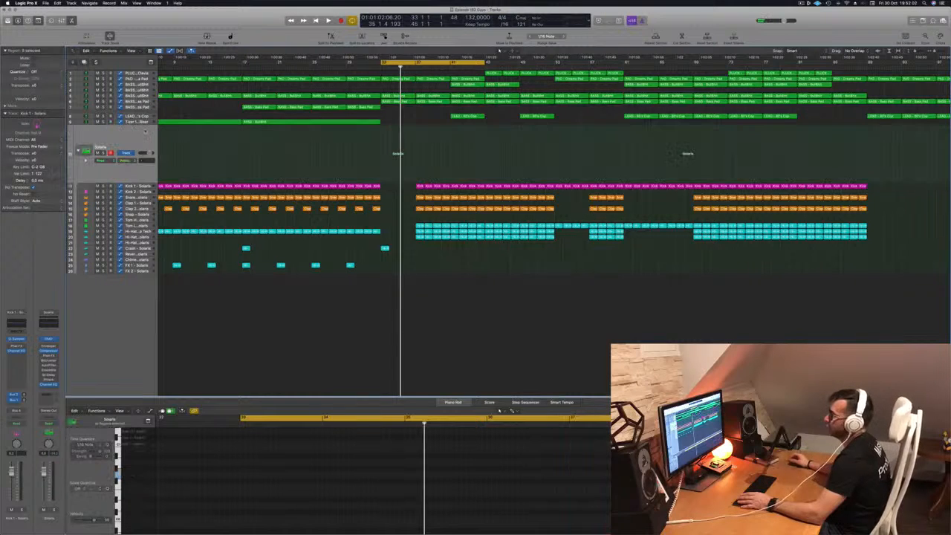
{"action": "key", "text": "super+d"}
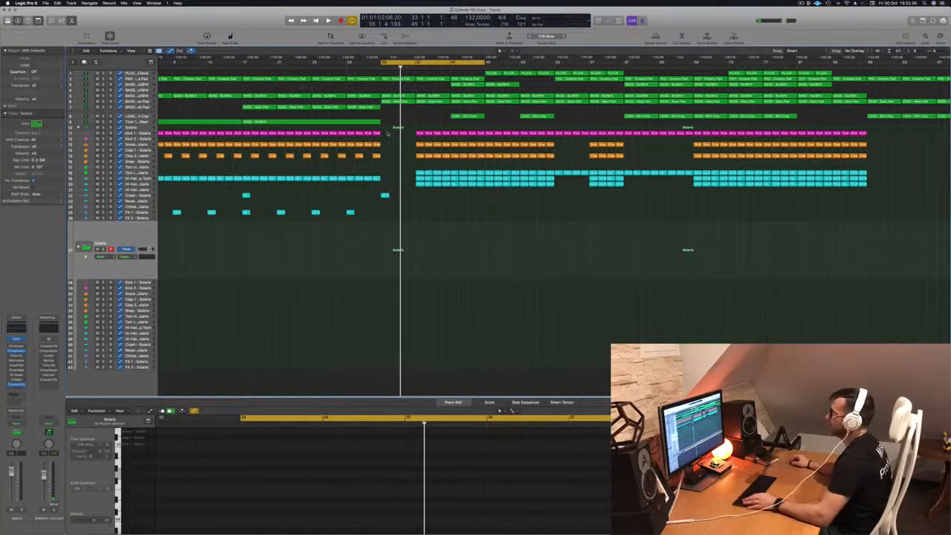
- Copy the opening Kick 1 regions onto the duplicated kit's Kick 1 track from bar 1 and repeat them across the whole arrangement
{"action": "left_click_drag", "start_coordinate": [387, 133], "coordinate": [157, 289]}
{"action": "key", "text": "space"}
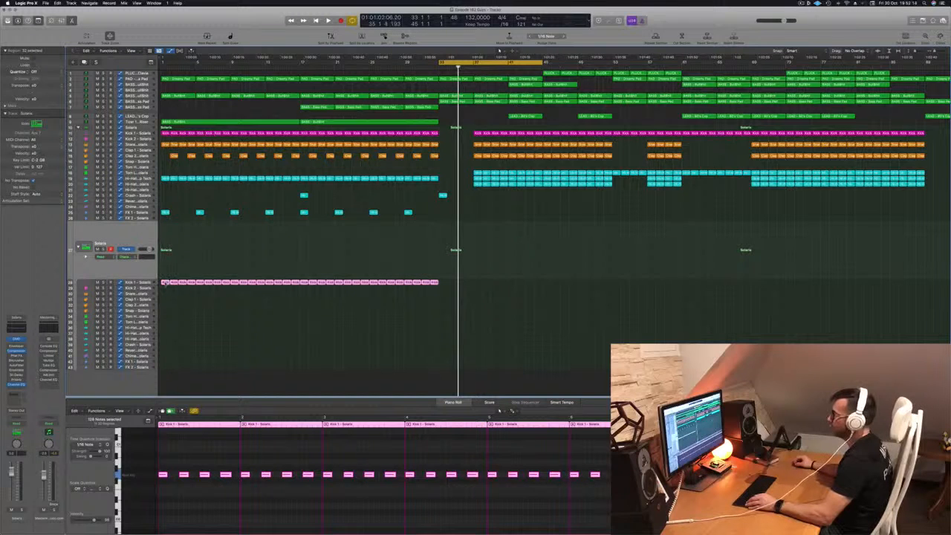
{"action": "left_click_drag", "start_coordinate": [164, 283], "coordinate": [441, 283]}
{"action": "key", "text": "super+Left"}
{"action": "left_click_drag", "start_coordinate": [611, 281], "coordinate": [586, 287]}
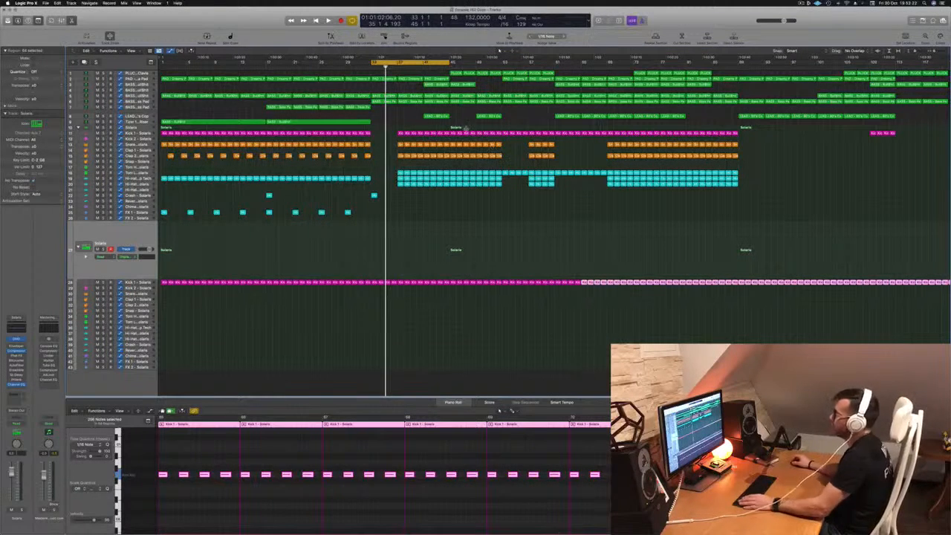
- Play the drum break from bar 33 with the duplicated kick track in place and select the Anjuna Pad track
{"action": "key", "text": "space"}
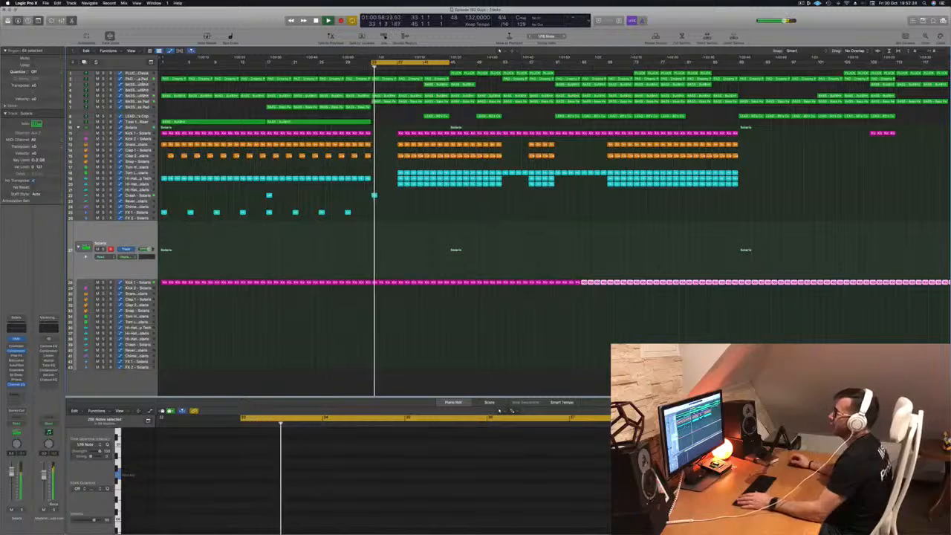
{"action": "left_click", "coordinate": [140, 80]}
{"action": "key", "text": "Return"}
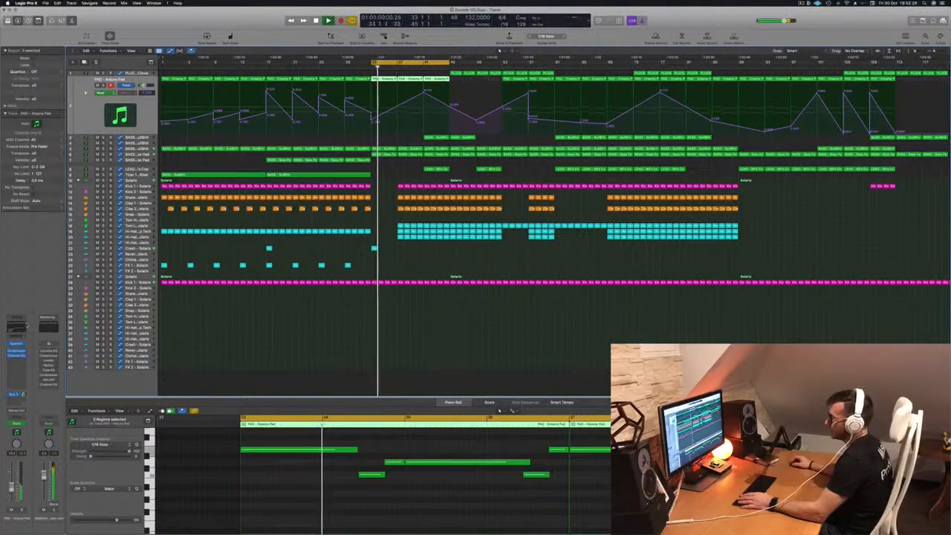
{"action": "key", "text": "Return"}
{"action": "left_click", "coordinate": [137, 282]}
{"action": "key", "text": "Return"}
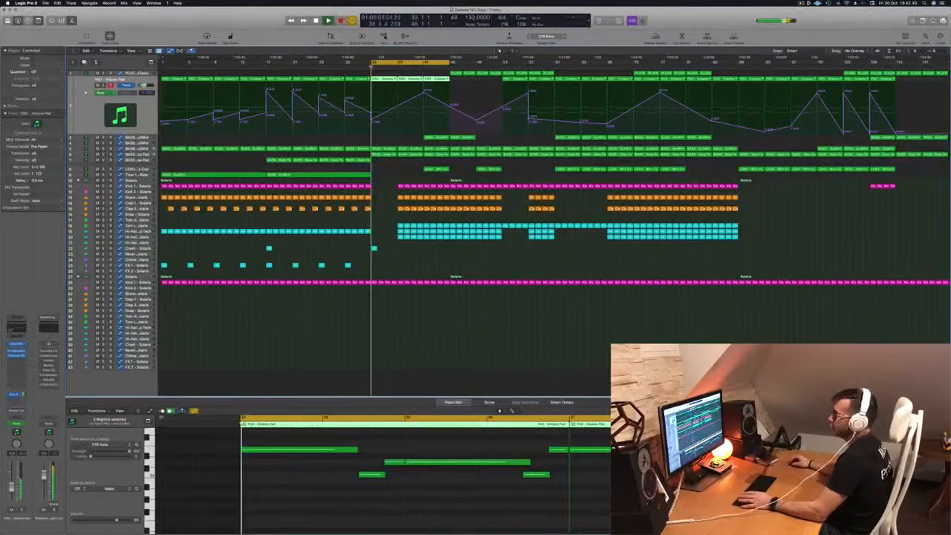
- Open the Compressor on the Anjuna Pad track and bring up the instrument tracks available as its side-chain source
{"action": "left_click", "coordinate": [17, 351]}
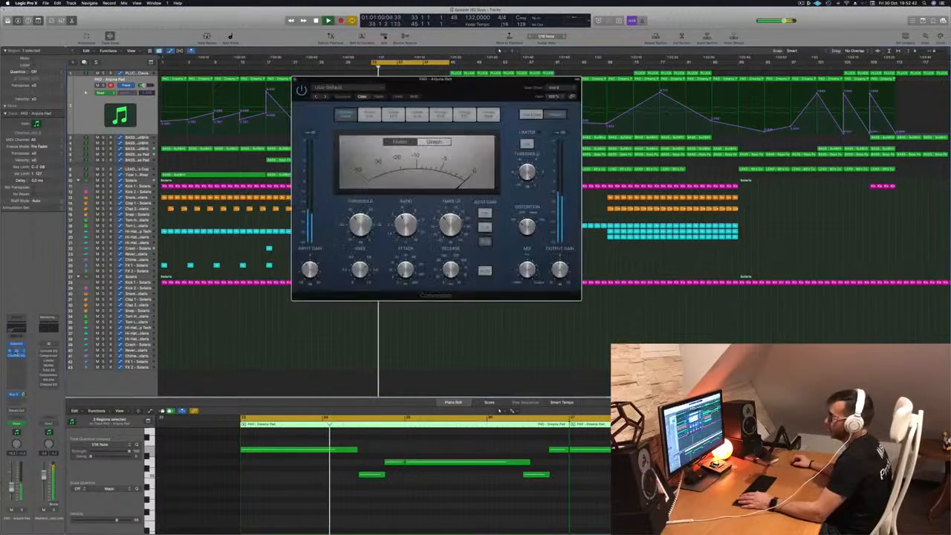
{"action": "key", "text": "Return"}
{"action": "left_click", "coordinate": [553, 87]}
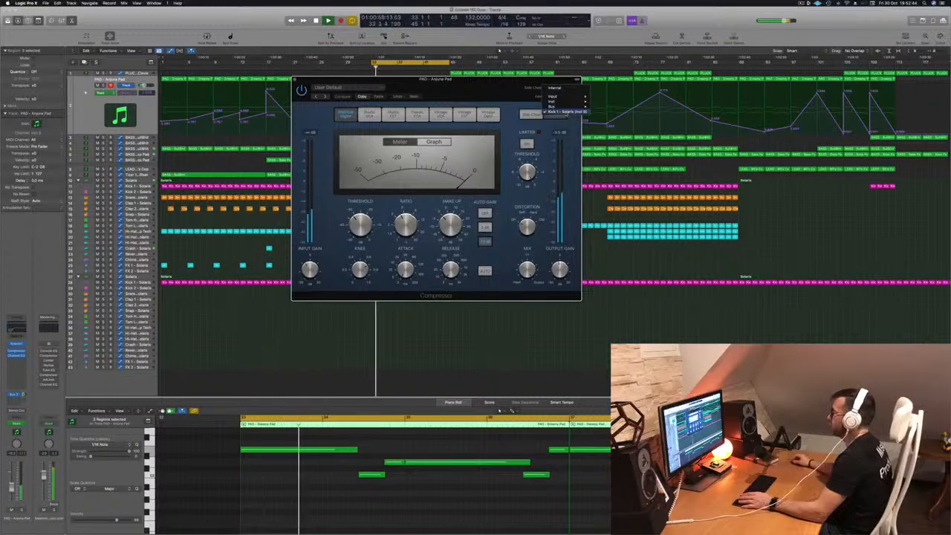
{"action": "mouse_move", "coordinate": [570, 102]}
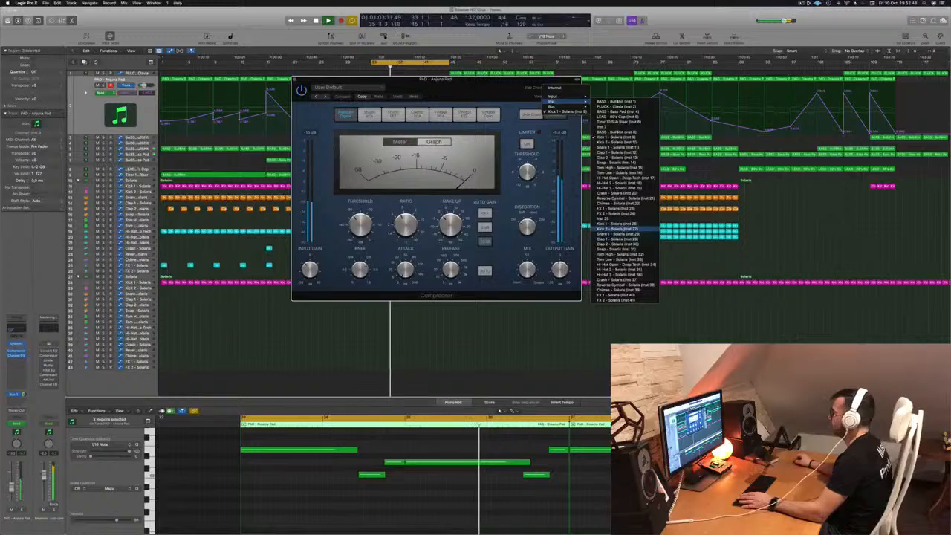
- Set the side chain source of the PAD - Anjuna Pad track's Compressor to Kick 1 - Solaris (Inst 26) and move its window aside
{"action": "left_click", "coordinate": [617, 224]}
{"action": "left_click_drag", "start_coordinate": [470, 97], "coordinate": [683, 126]}
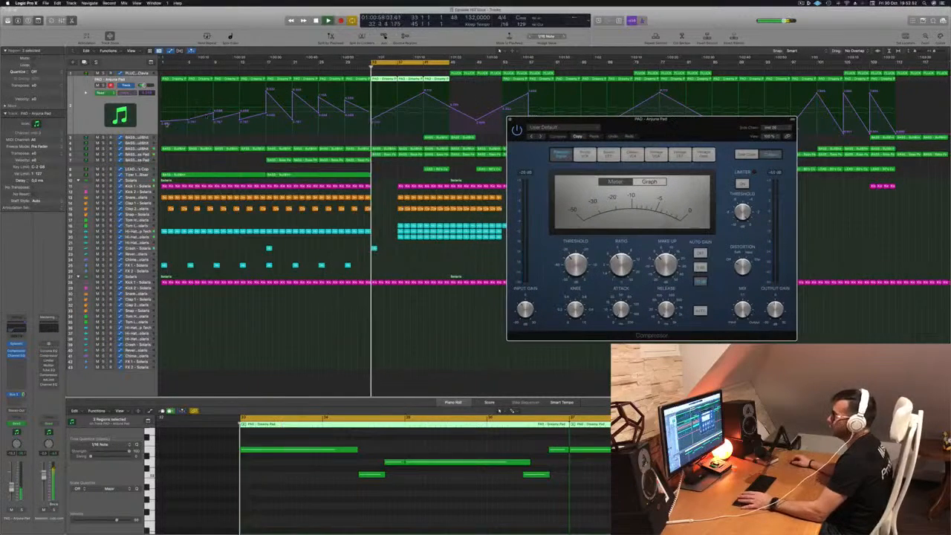
- Look at the Sylenth1 instrument on the bass track 5 during loop playback and close it again
{"action": "key", "text": "Down"}
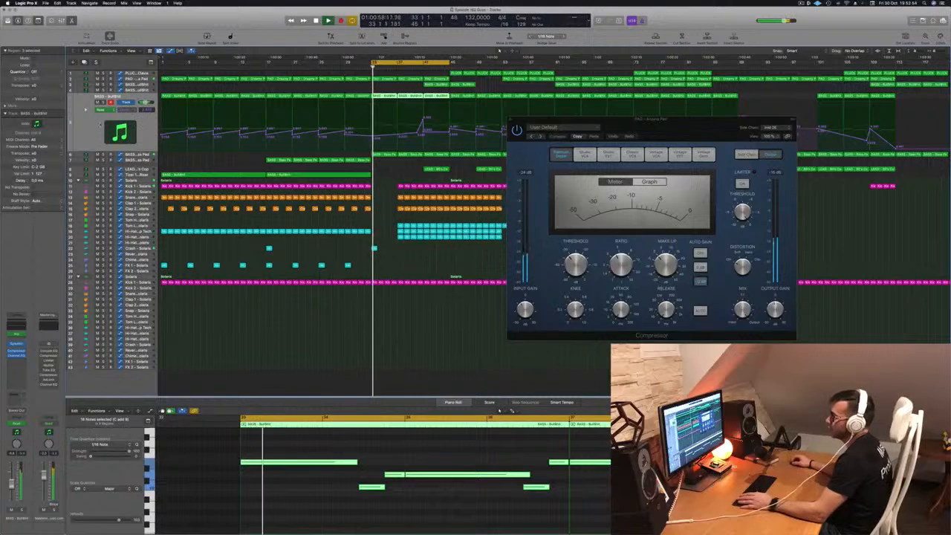
{"action": "left_click", "coordinate": [16, 343]}
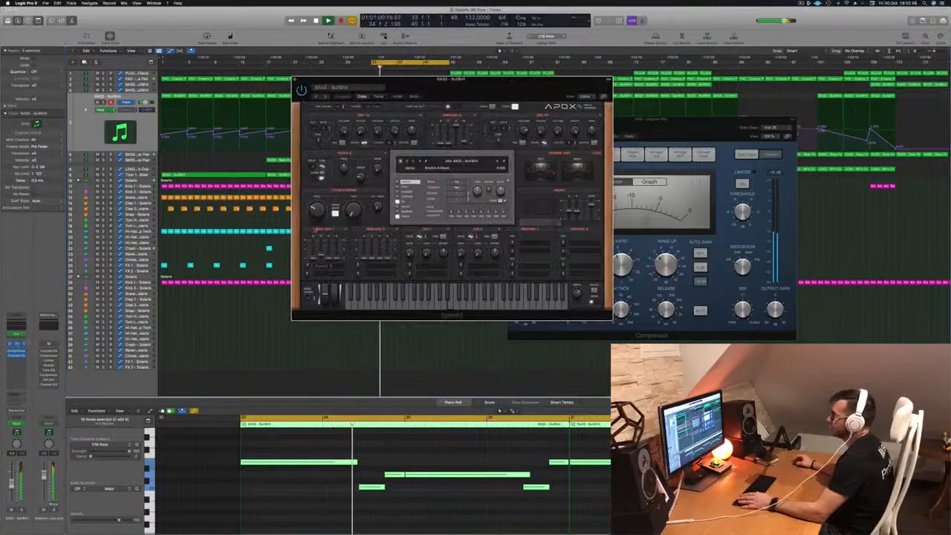
{"action": "key", "text": "space"}
{"action": "key", "text": "space"}
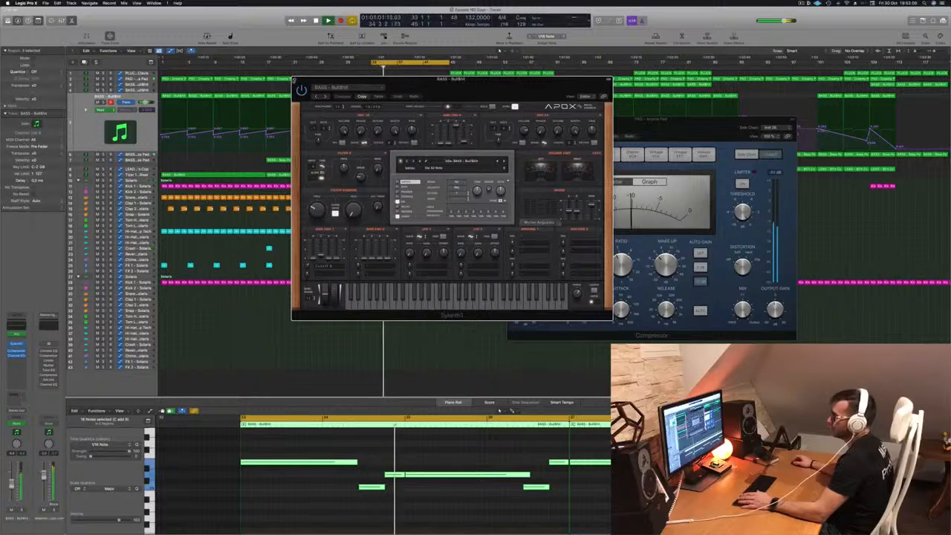
{"action": "key", "text": "super+w"}
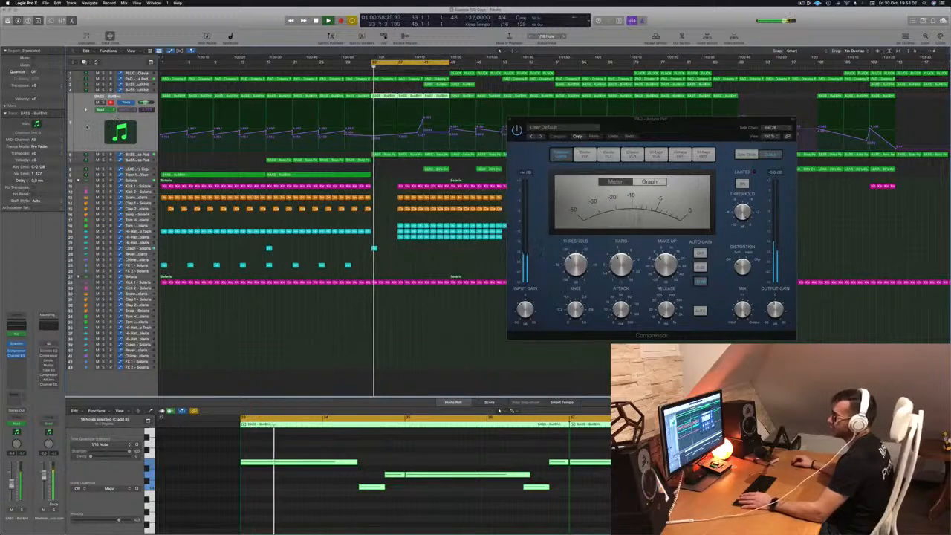
{"action": "key", "text": "space"}
{"action": "key", "text": "space"}
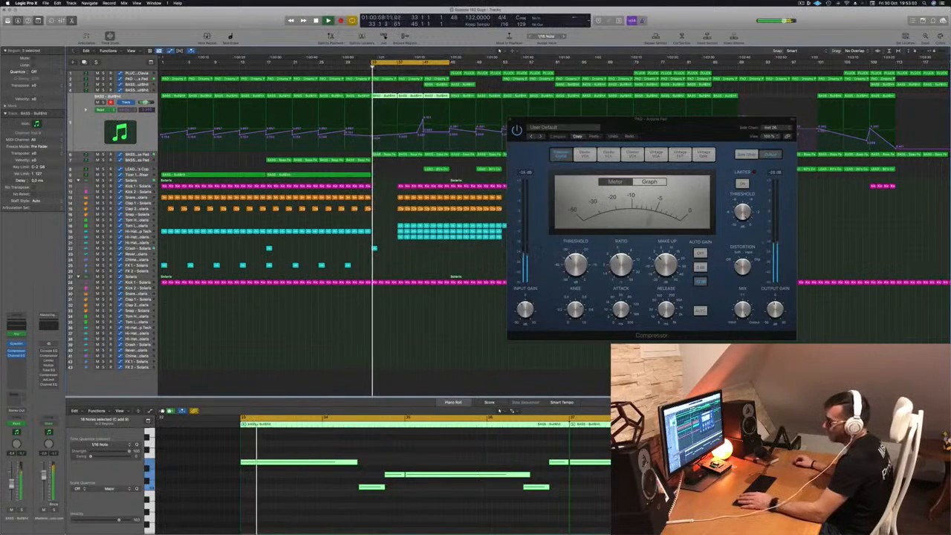
- Set the side chain source of the Compressor on bass track 5 to Kick 1 - Solaris (Inst 26) and close it
{"action": "left_click", "coordinate": [17, 352]}
{"action": "left_click", "coordinate": [554, 87]}
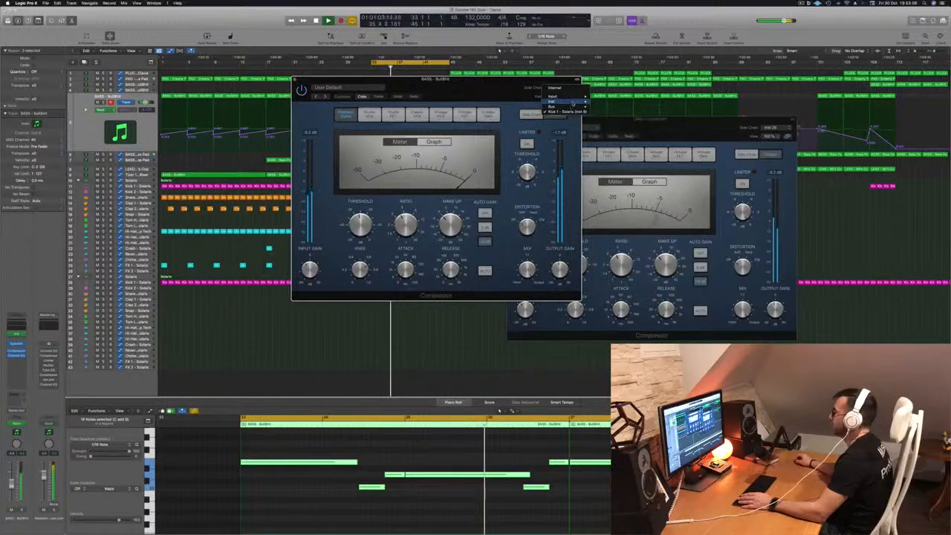
{"action": "mouse_move", "coordinate": [572, 102]}
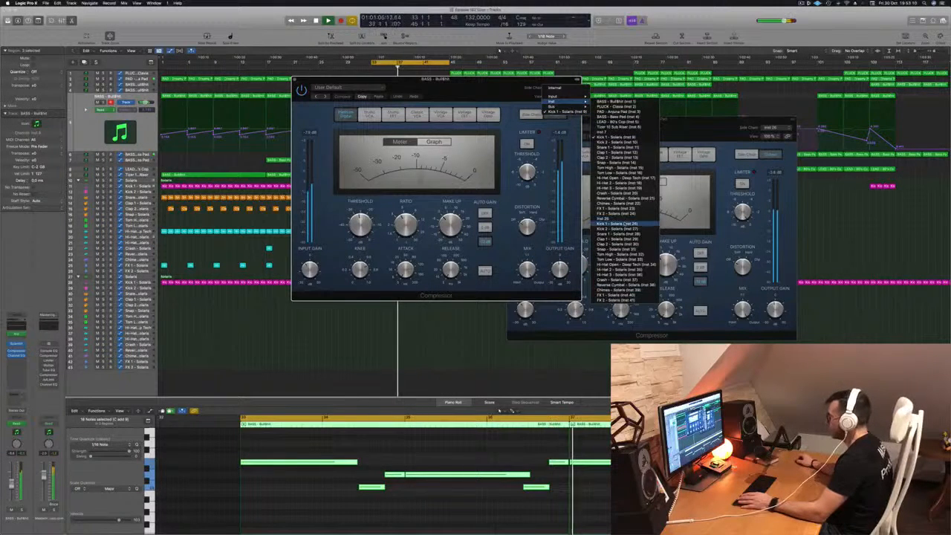
{"action": "left_click", "coordinate": [624, 223]}
{"action": "left_click_drag", "start_coordinate": [435, 79], "coordinate": [646, 120]}
{"action": "left_click", "coordinate": [506, 120]}
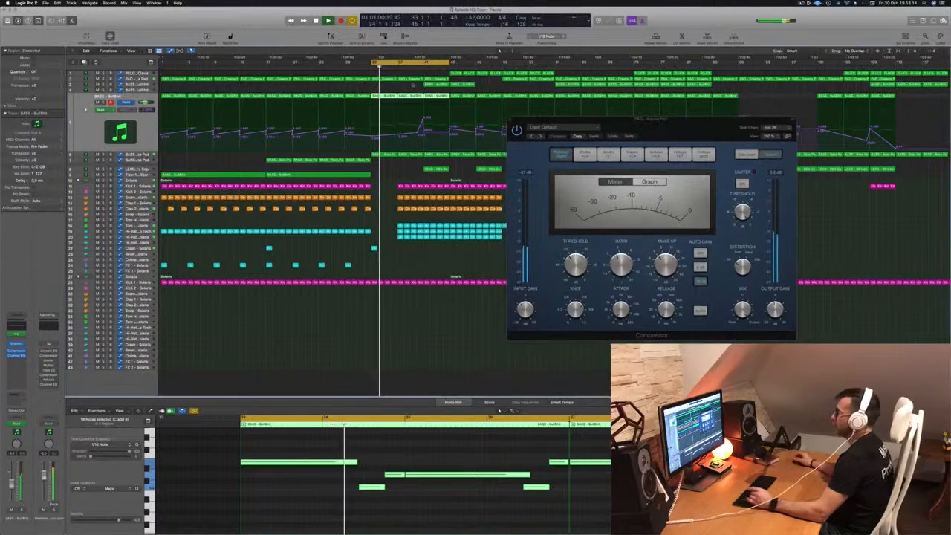
- Set the BASS - Bass Pad track's Compressor side chain to Kick 1 - Solaris (Inst 26) and move the open Compressor windows off the arrangement
{"action": "left_click", "coordinate": [78, 155]}
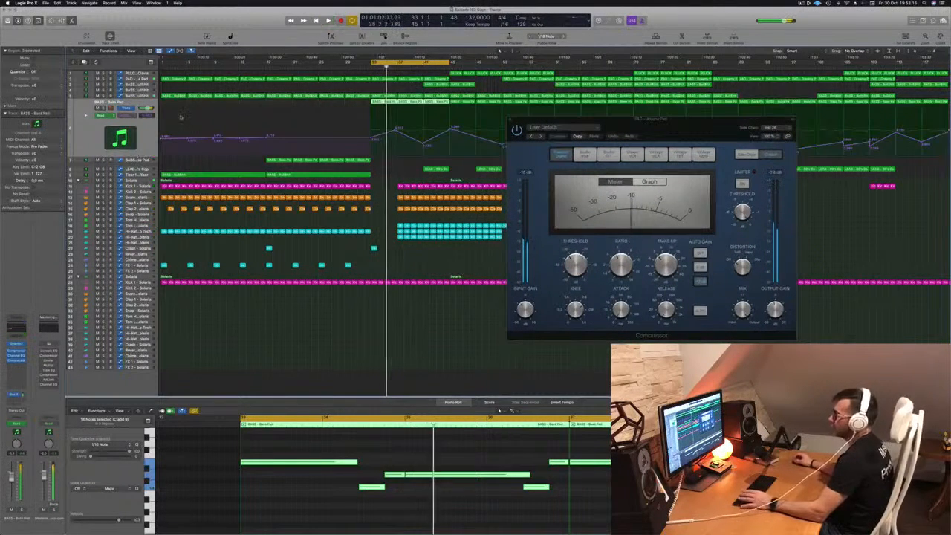
{"action": "key", "text": "Return"}
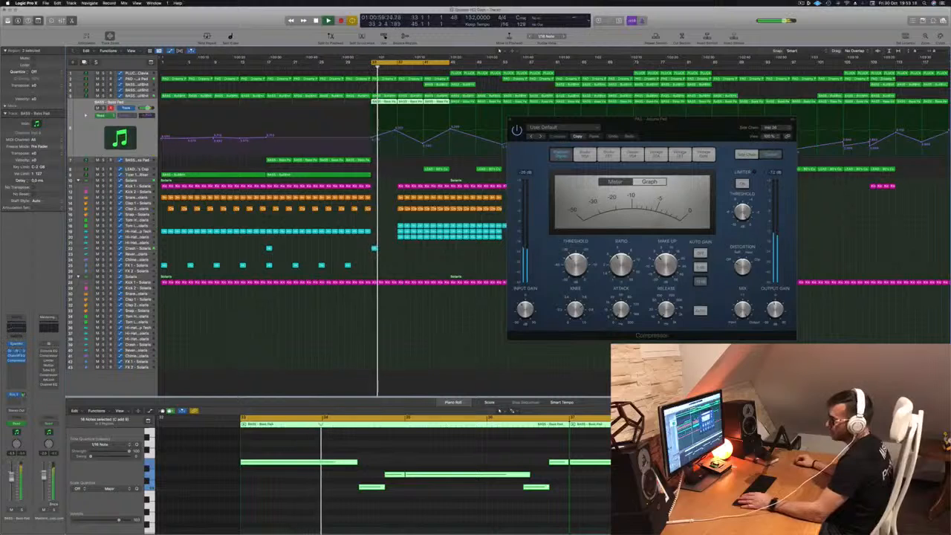
{"action": "left_click", "coordinate": [17, 352]}
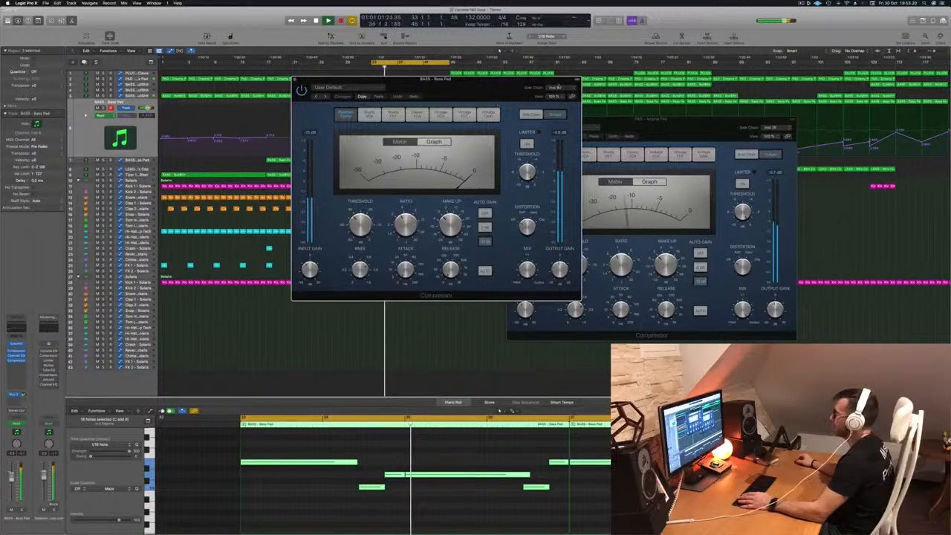
{"action": "left_click", "coordinate": [555, 87]}
{"action": "mouse_move", "coordinate": [568, 101]}
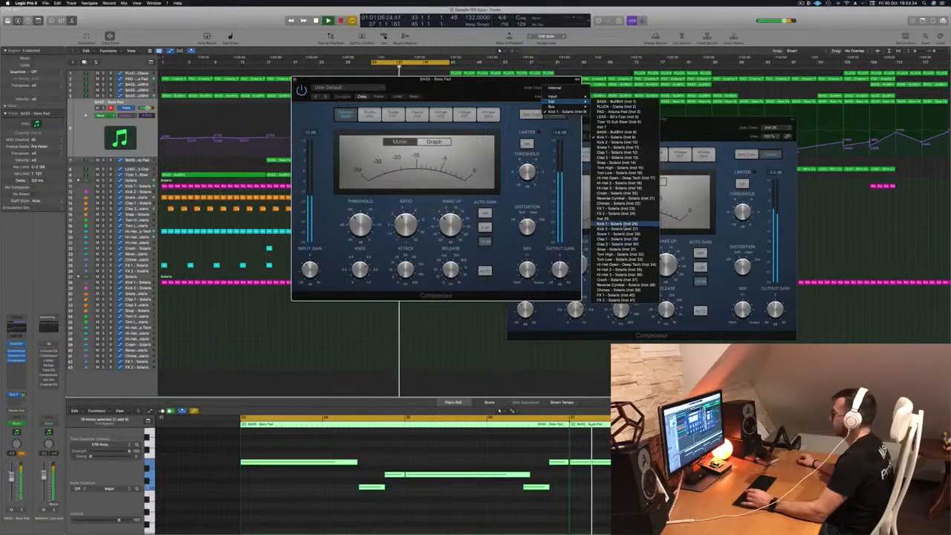
{"action": "left_click", "coordinate": [619, 224]}
{"action": "left_click_drag", "start_coordinate": [446, 78], "coordinate": [864, 124]}
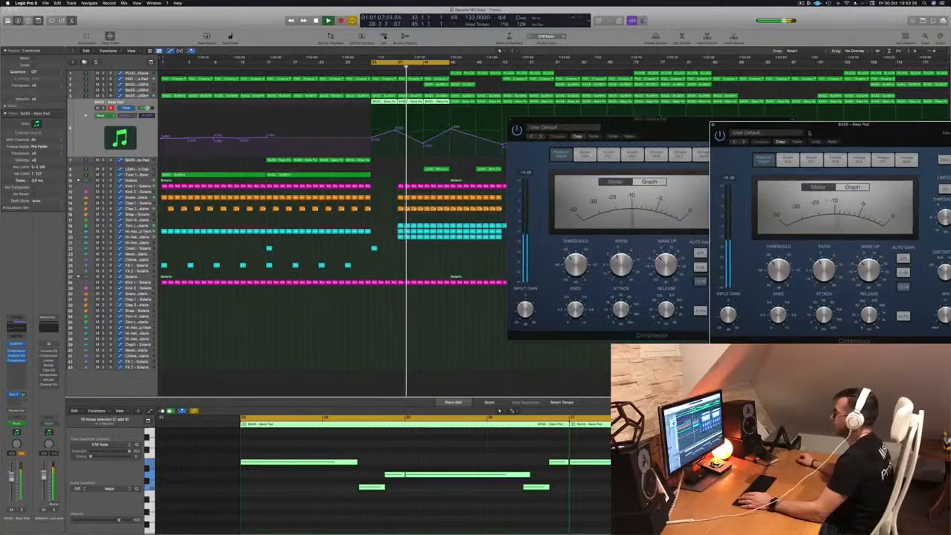
{"action": "left_click_drag", "start_coordinate": [657, 129], "coordinate": [774, 155]}
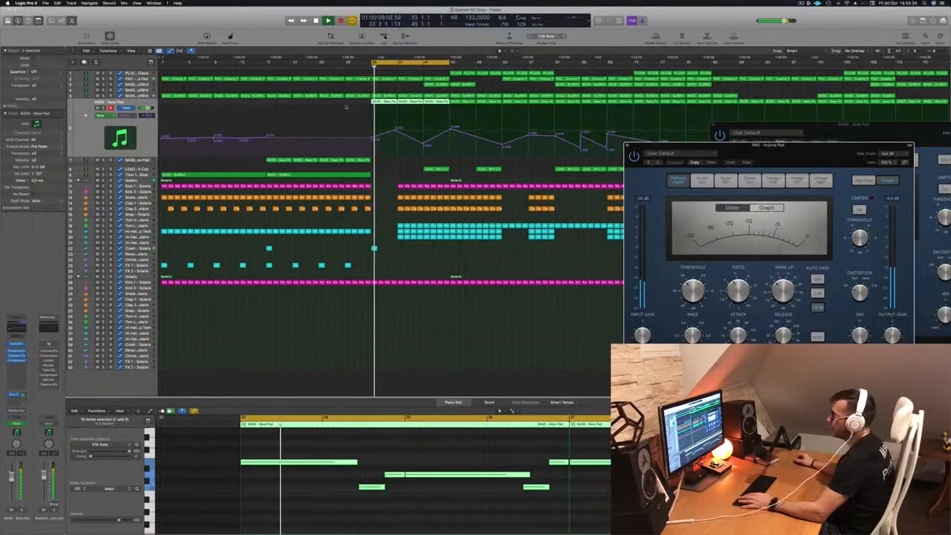
- Set the side chain source of the PLUCK track's Compressor to Kick 1 - Solaris (Inst 26) and close it
{"action": "left_click", "coordinate": [137, 160]}
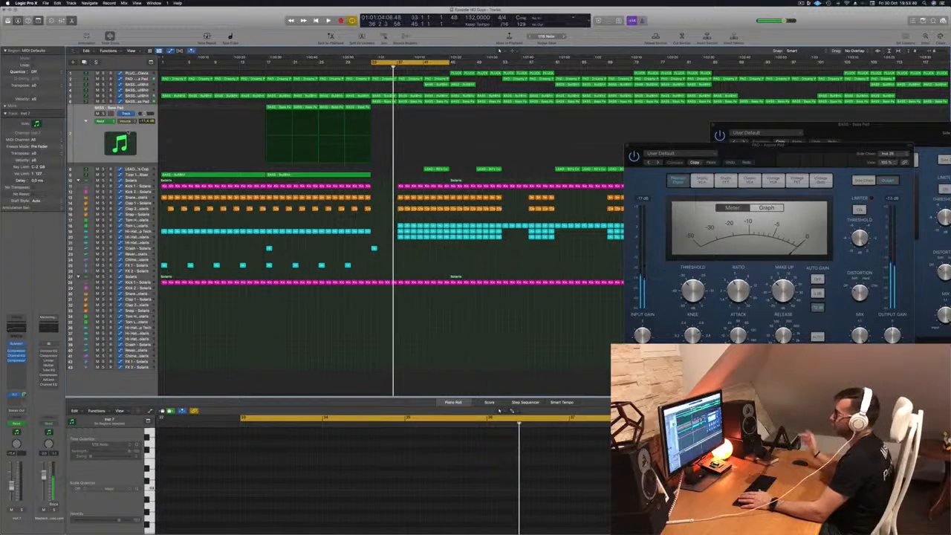
{"action": "left_click", "coordinate": [137, 75]}
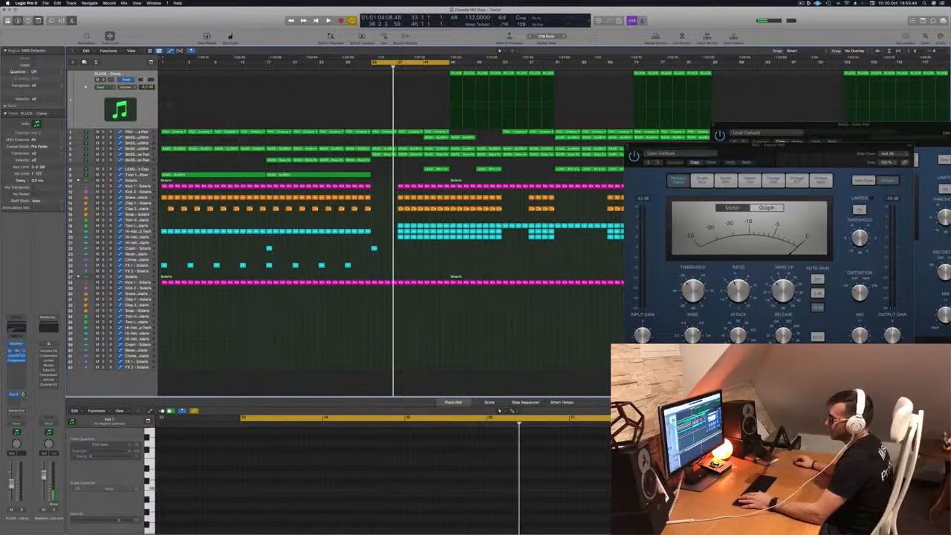
{"action": "left_click", "coordinate": [16, 352]}
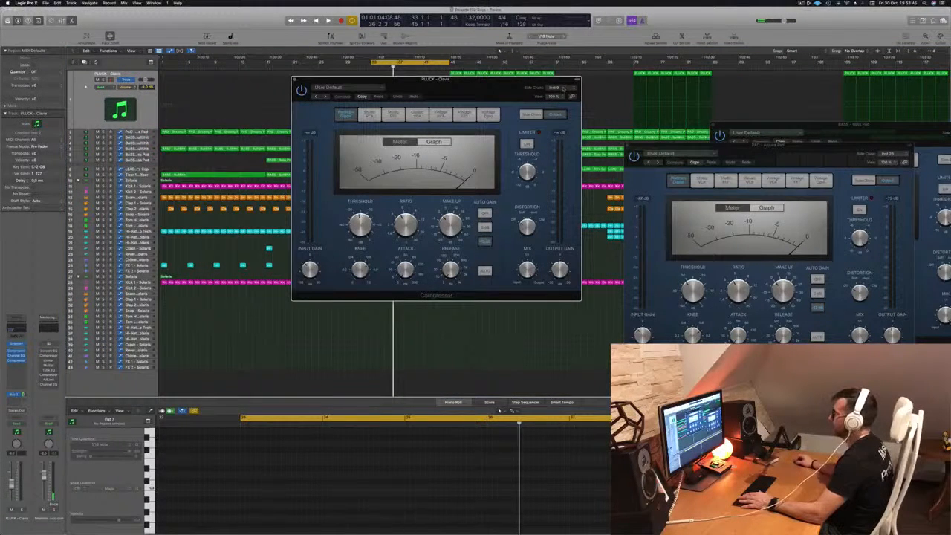
{"action": "left_click", "coordinate": [563, 88]}
{"action": "mouse_move", "coordinate": [582, 107]}
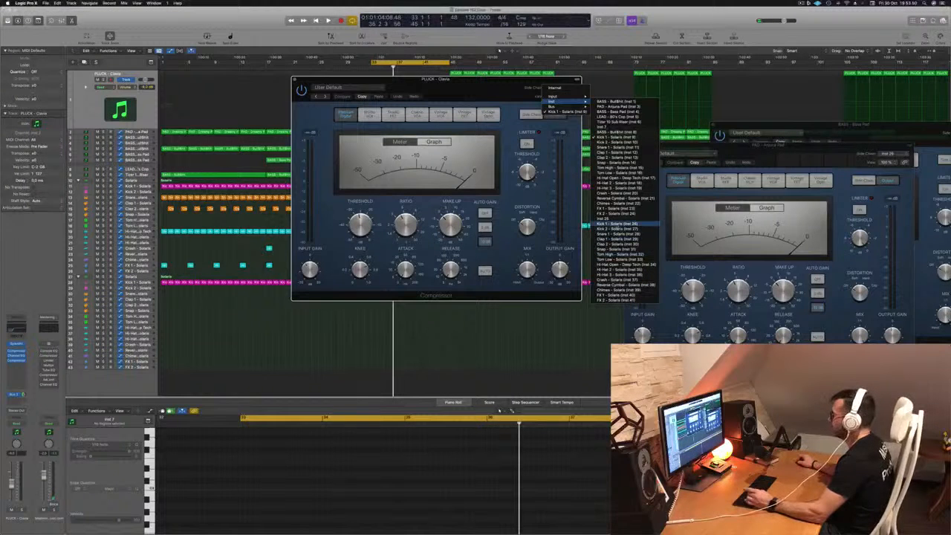
{"action": "left_click", "coordinate": [616, 224]}
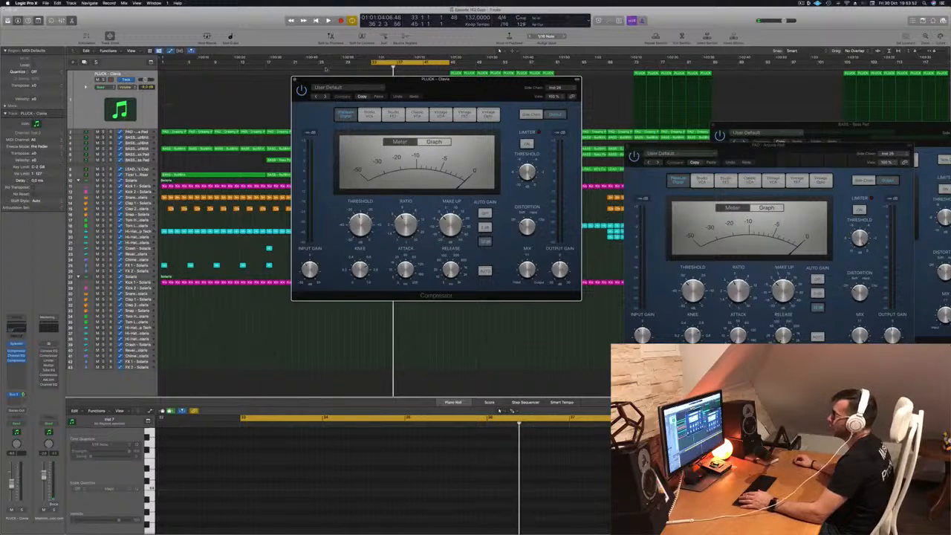
{"action": "left_click", "coordinate": [294, 80]}
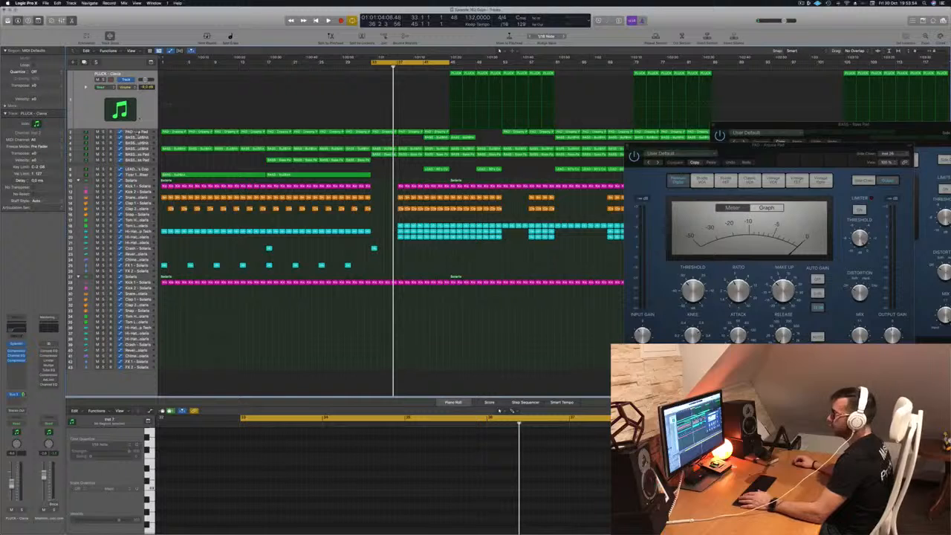
- Check the side chain source in the PAD - Anjuna Pad track's Compressor
{"action": "left_click", "coordinate": [139, 132]}
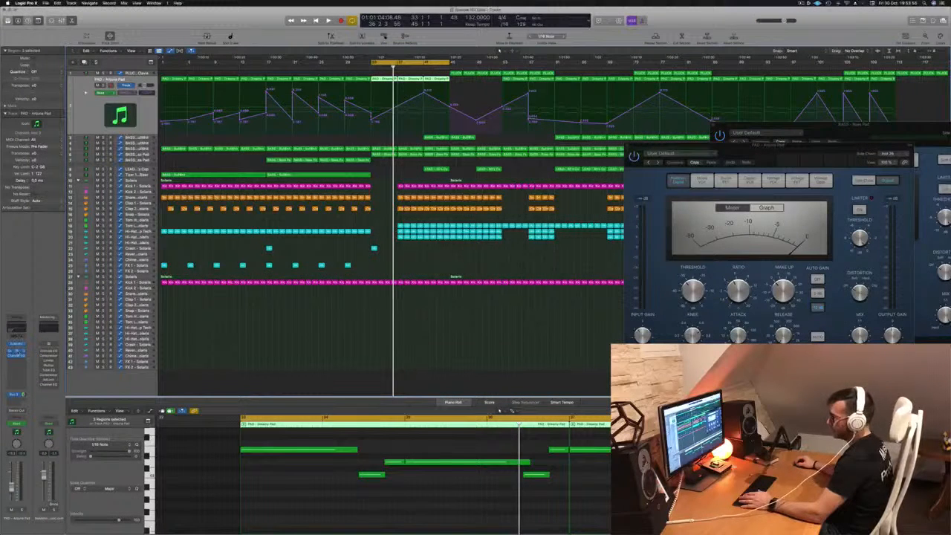
{"action": "left_click", "coordinate": [17, 352]}
{"action": "left_click", "coordinate": [18, 352]}
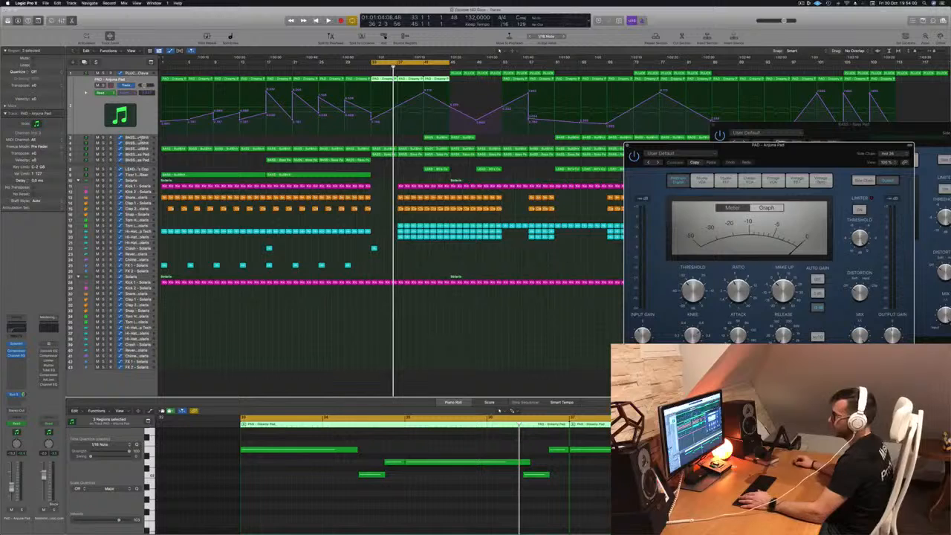
- Set the side chain source of the Compressor on bass track 3 to Kick 1 - Solaris (Inst 26) and close it
{"action": "left_click", "coordinate": [139, 138]}
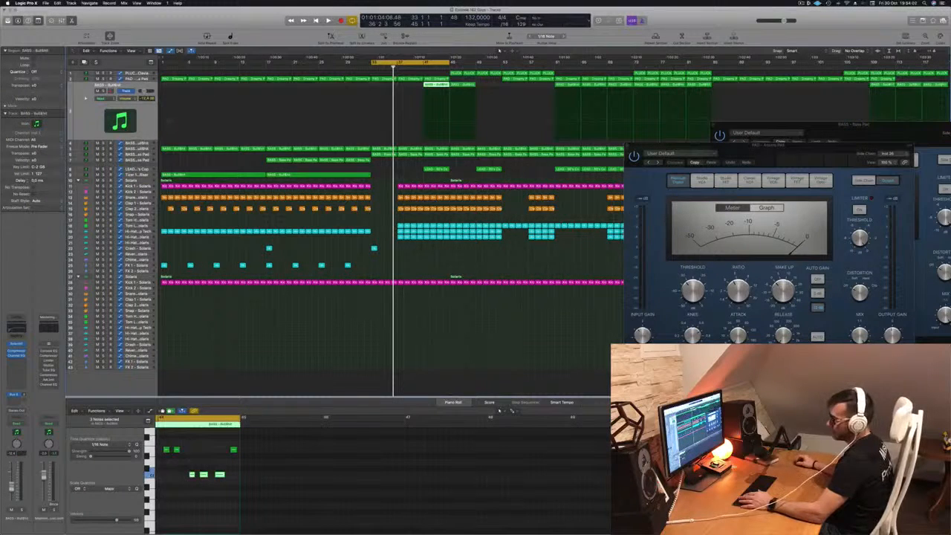
{"action": "left_click", "coordinate": [17, 352]}
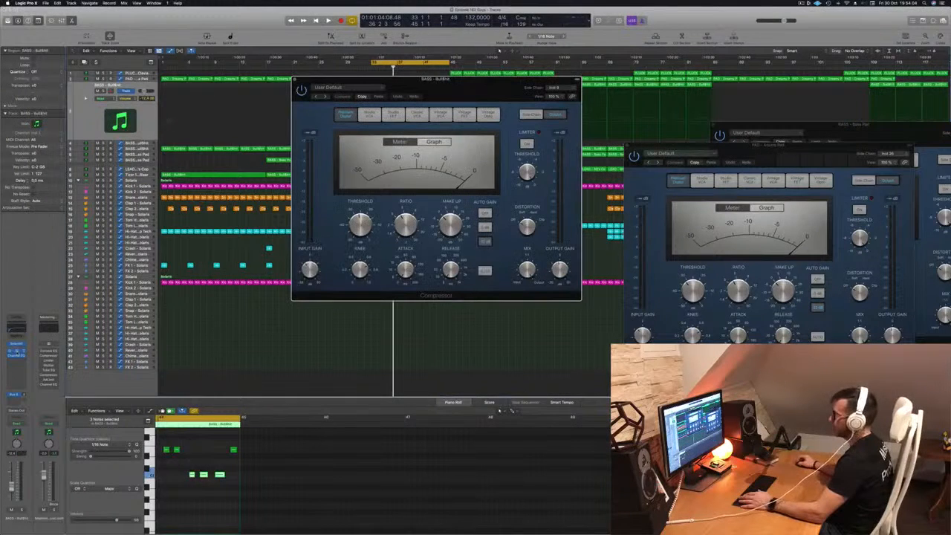
{"action": "left_click", "coordinate": [558, 87]}
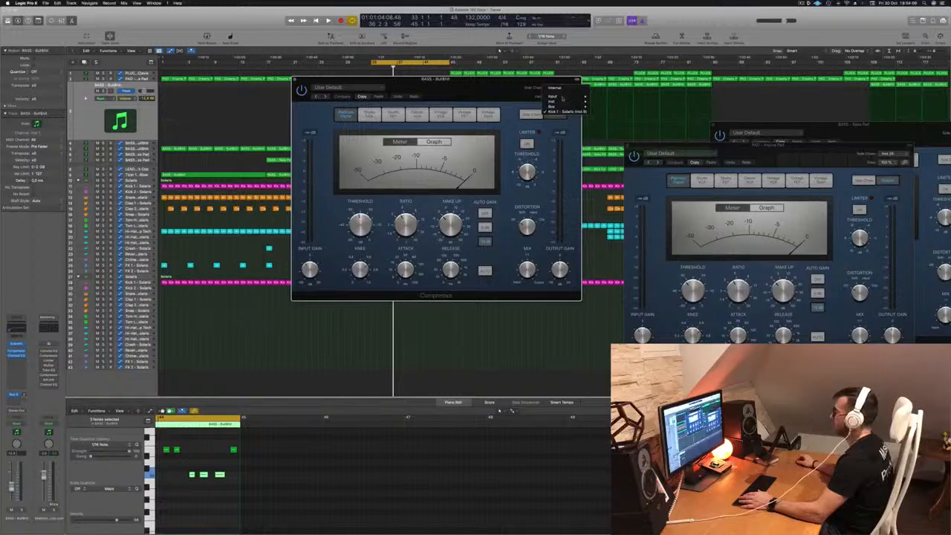
{"action": "mouse_move", "coordinate": [568, 100]}
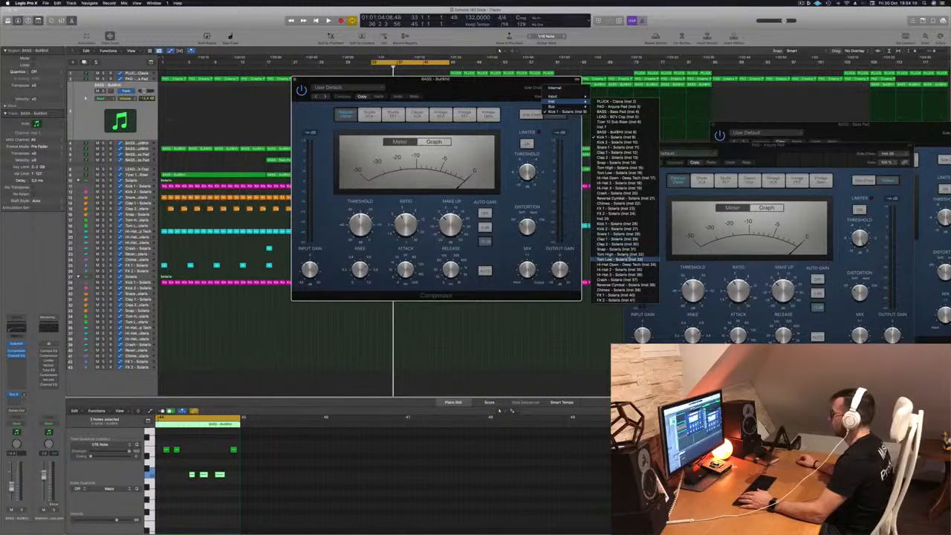
{"action": "left_click", "coordinate": [618, 223]}
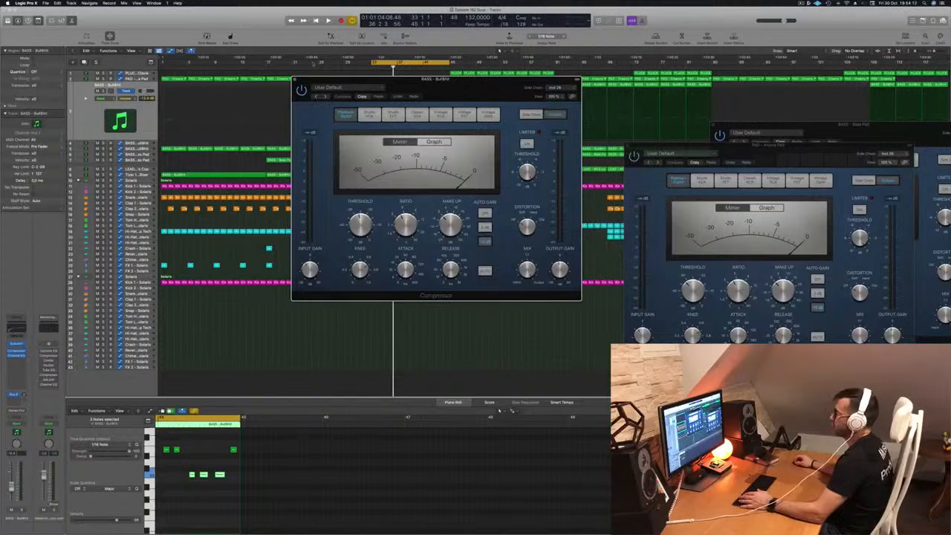
{"action": "key", "text": "super+w"}
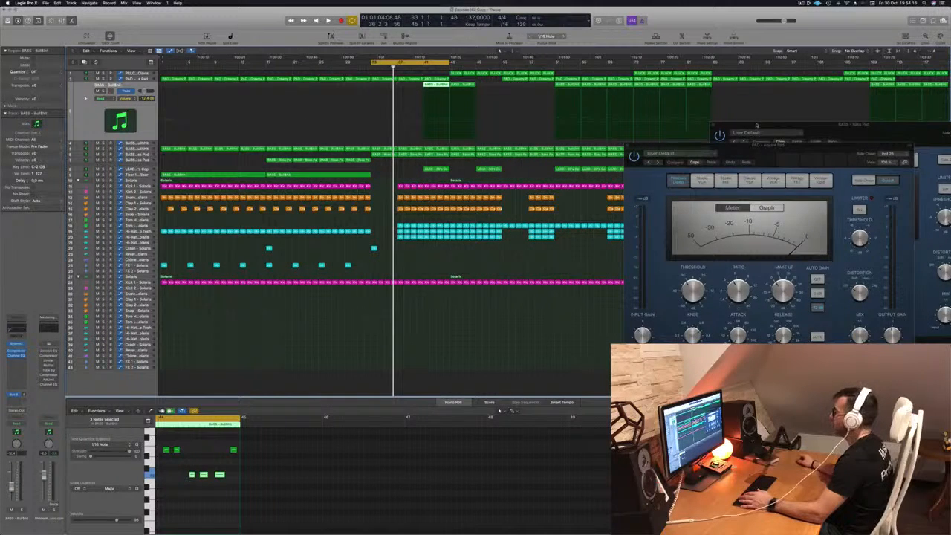
- Clear the Compressor windows from the arrangement and check the side chain sources on bass track 5 and the BASS - Bass Pad track
{"action": "left_click_drag", "start_coordinate": [756, 125], "coordinate": [694, 286]}
{"action": "left_click_drag", "start_coordinate": [800, 146], "coordinate": [707, 328]}
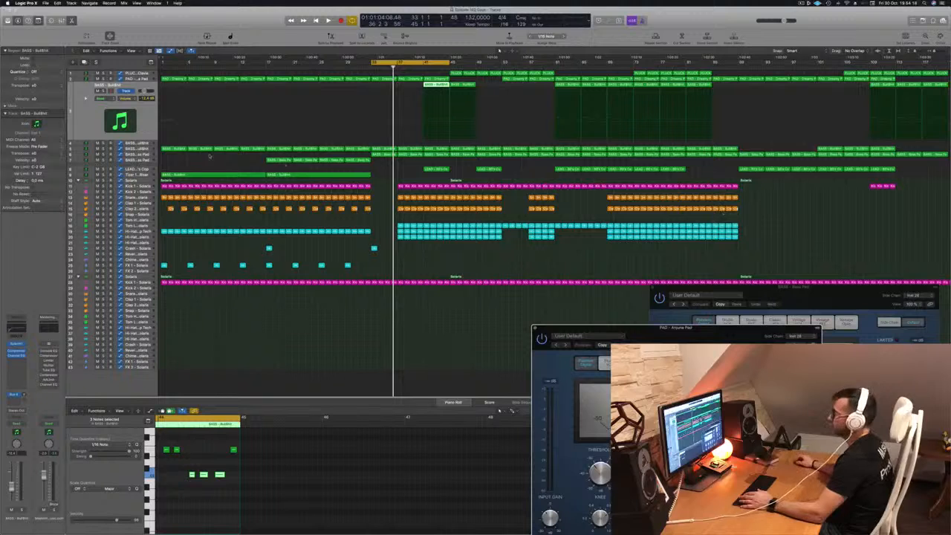
{"action": "left_click", "coordinate": [141, 149]}
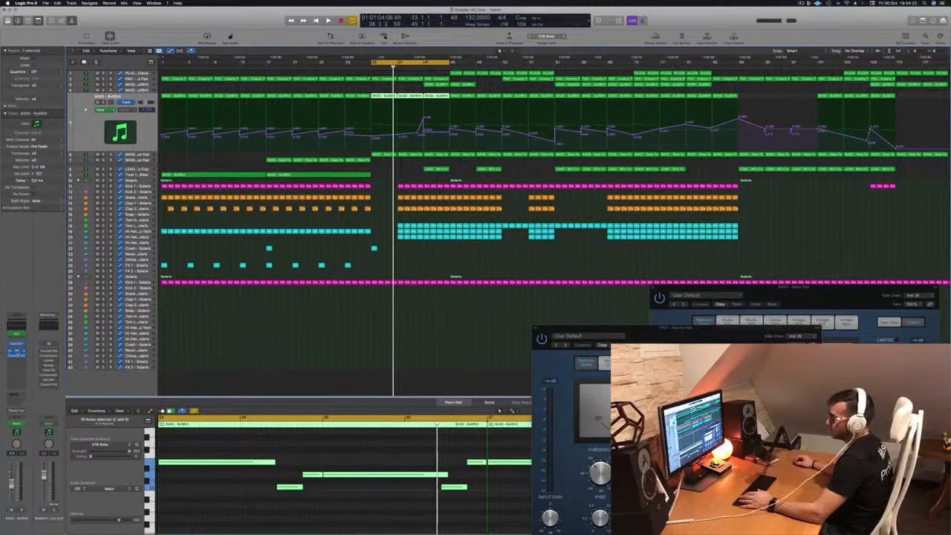
{"action": "left_click", "coordinate": [17, 352]}
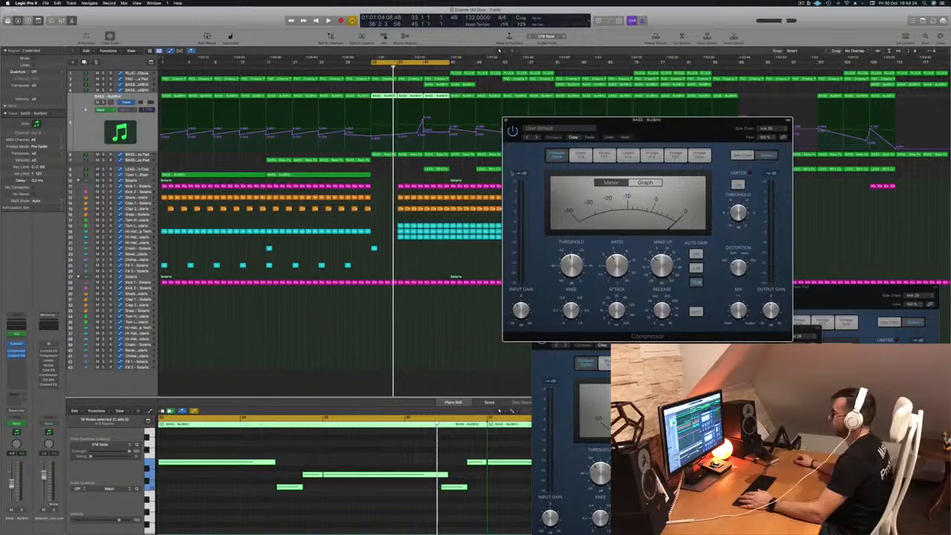
{"action": "key", "text": "Down"}
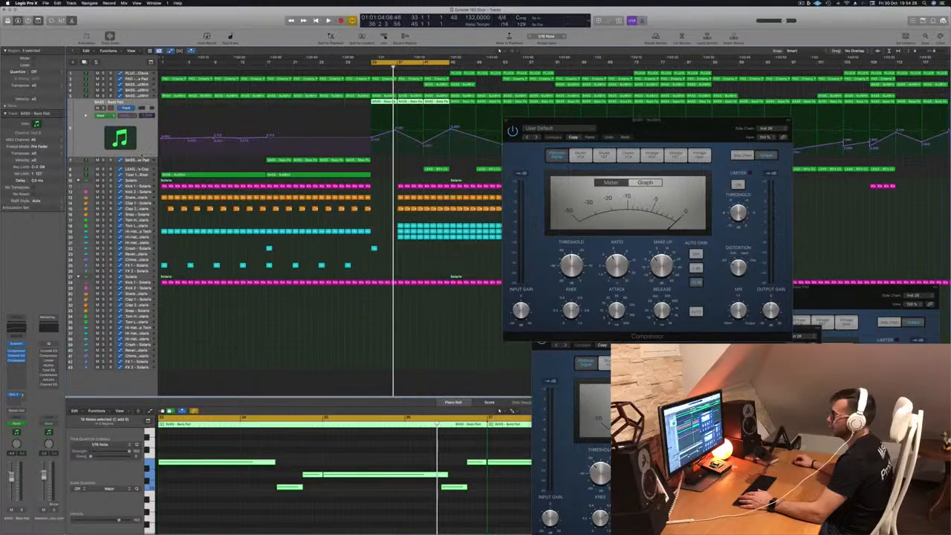
{"action": "left_click", "coordinate": [17, 352]}
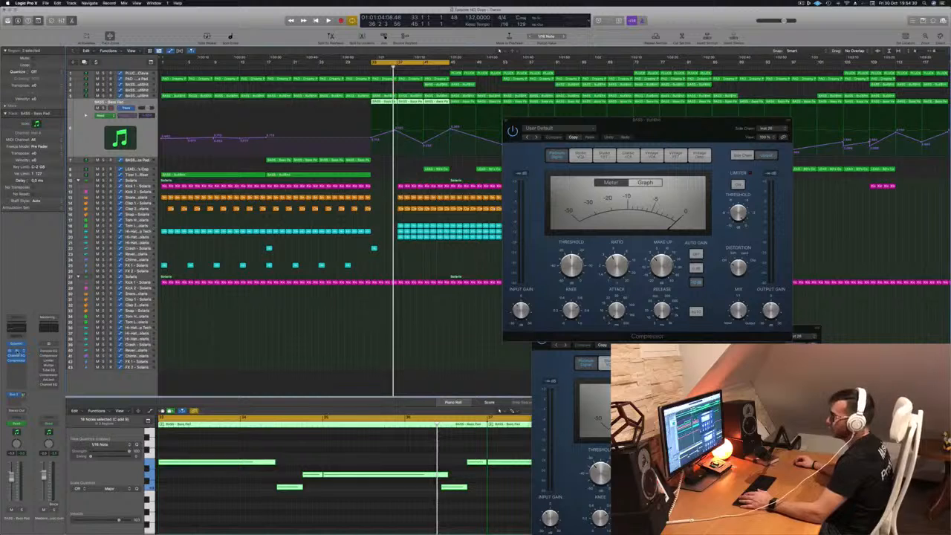
{"action": "left_click", "coordinate": [17, 352]}
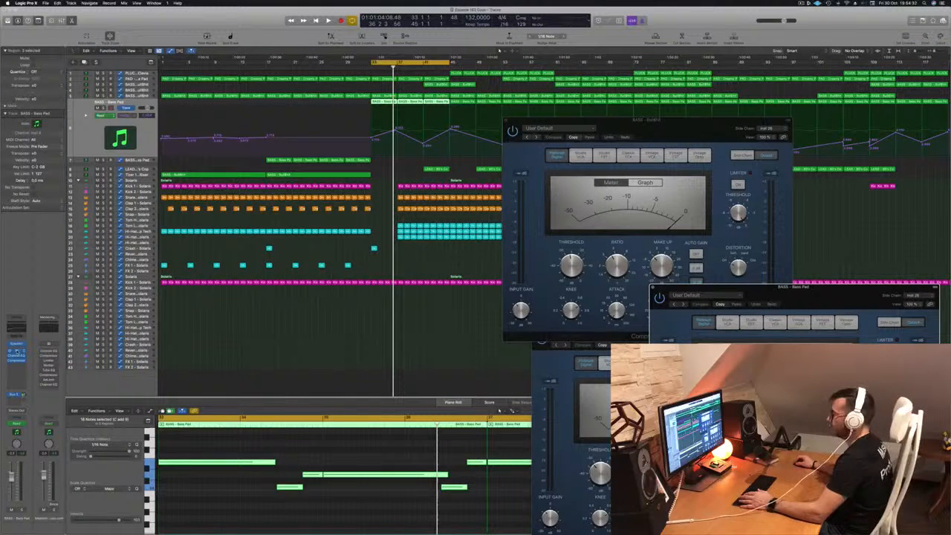
- Set the side chain source of the Compressor on bass pad track 7 (Inst 7) to Kick 1 - Solaris (Inst 26) and close it
{"action": "left_click_drag", "start_coordinate": [617, 122], "coordinate": [813, 155]}
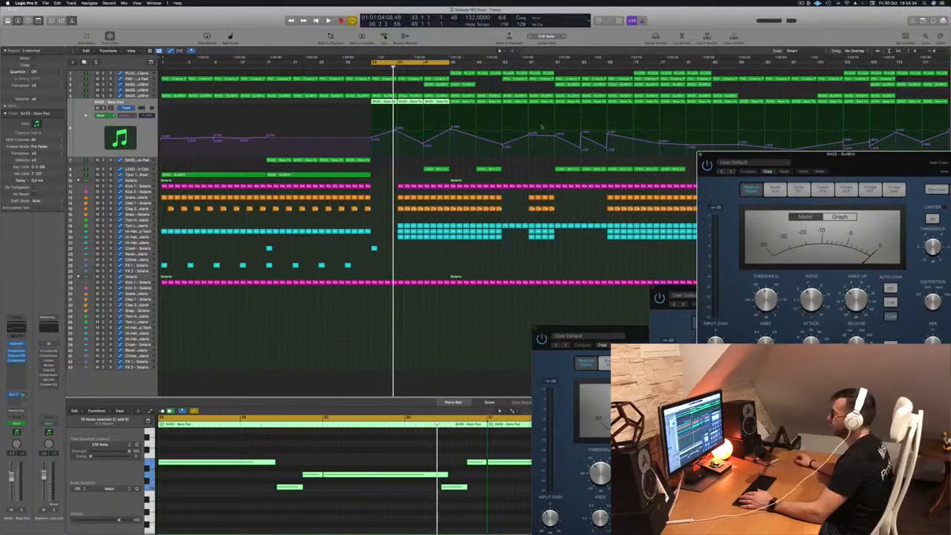
{"action": "left_click", "coordinate": [141, 159]}
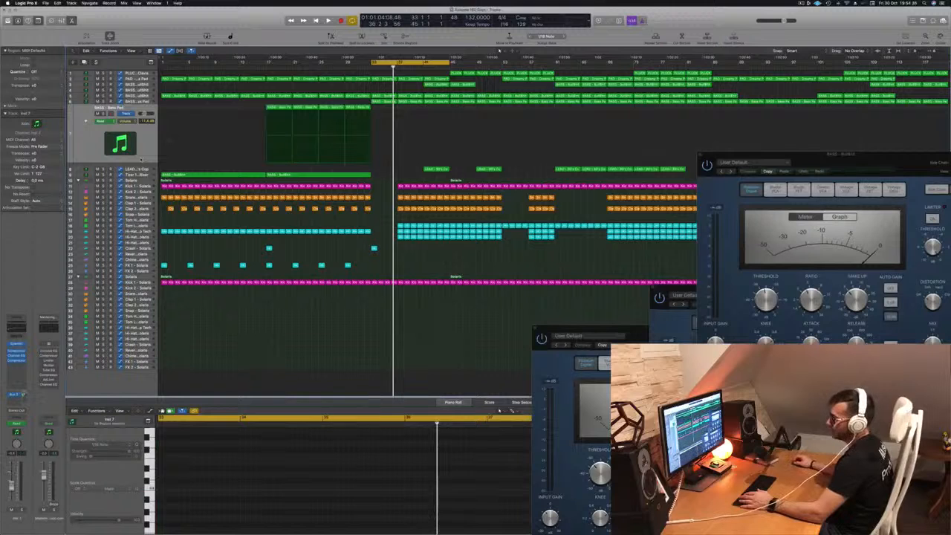
{"action": "left_click", "coordinate": [16, 352]}
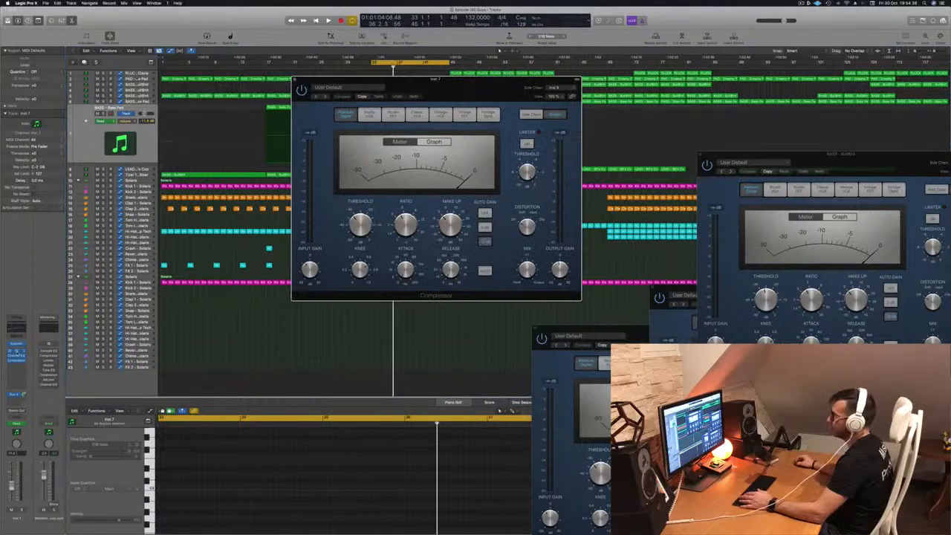
{"action": "left_click", "coordinate": [559, 87]}
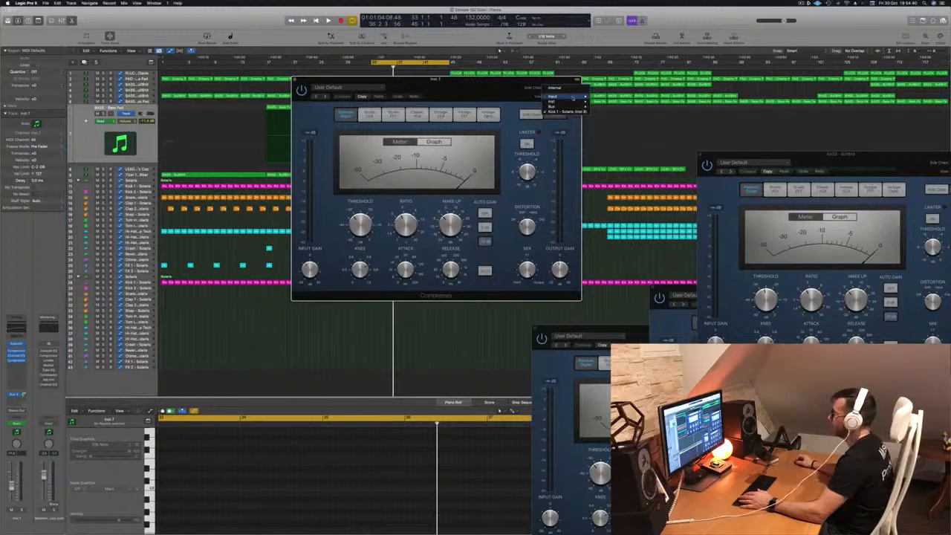
{"action": "mouse_move", "coordinate": [572, 101]}
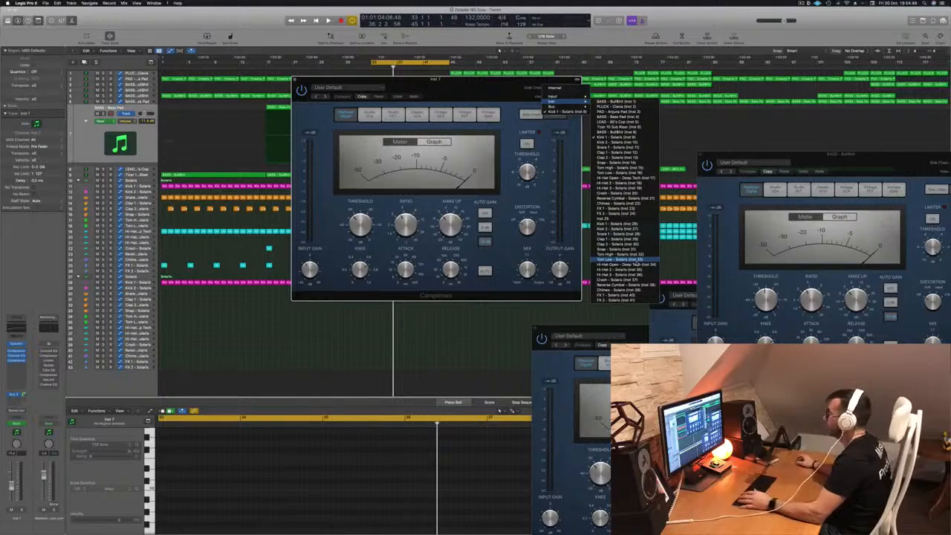
{"action": "left_click", "coordinate": [624, 223]}
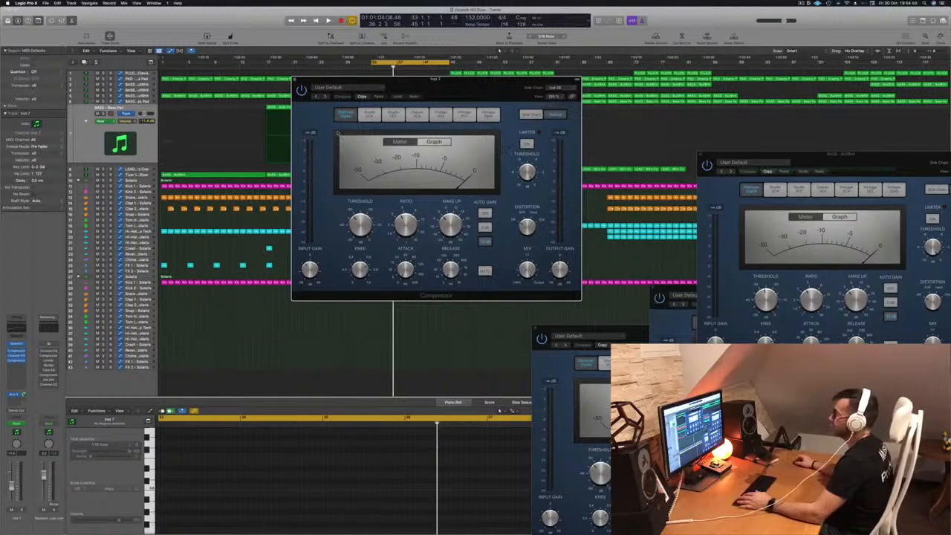
{"action": "key", "text": "super+w"}
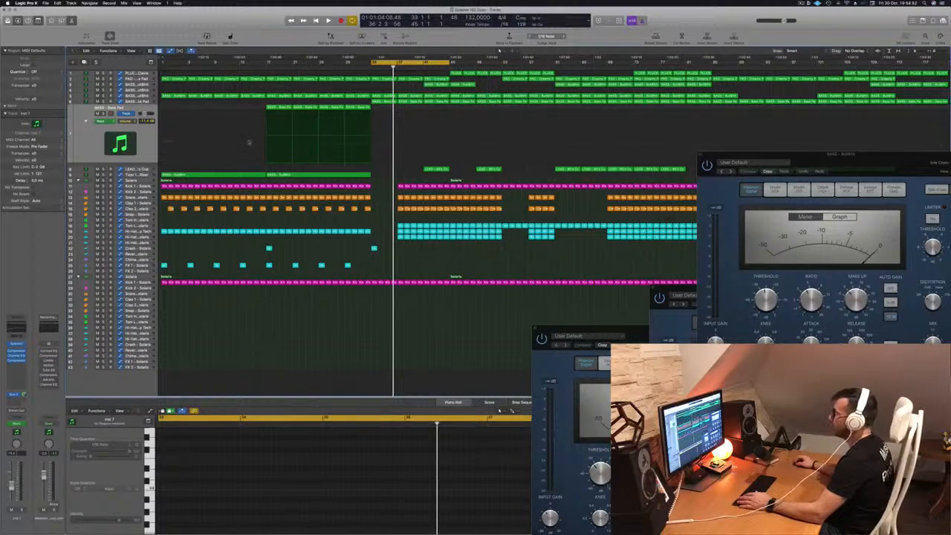
- Set the side chain source of the Compressor on the LEAD - 80's Cop track to Kick 1 - Solaris (Inst 26) and close it
{"action": "left_click", "coordinate": [141, 170]}
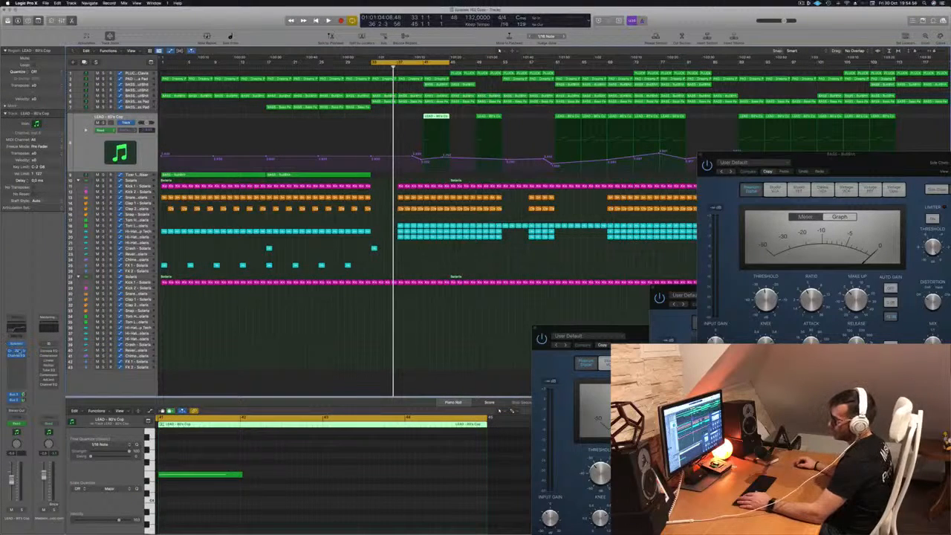
{"action": "key", "text": "v"}
{"action": "left_click", "coordinate": [564, 88]}
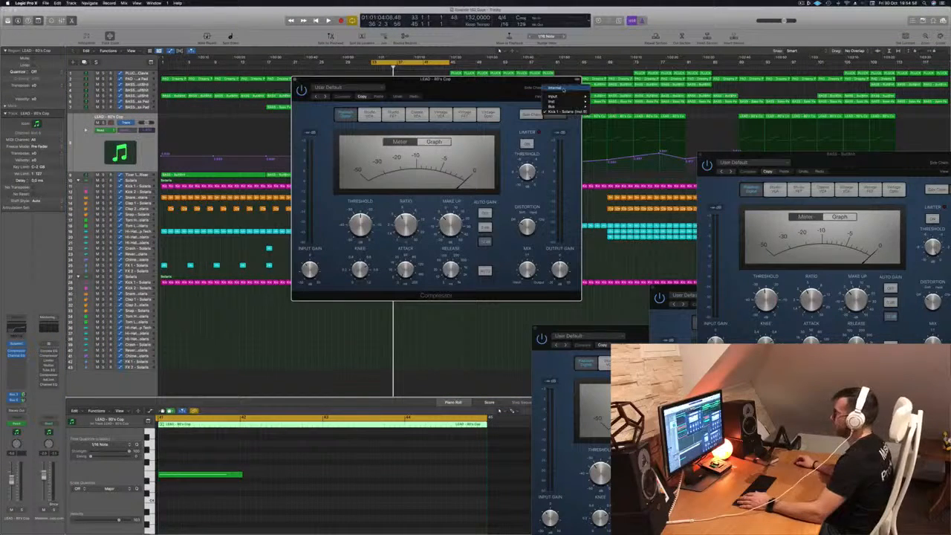
{"action": "mouse_move", "coordinate": [554, 106]}
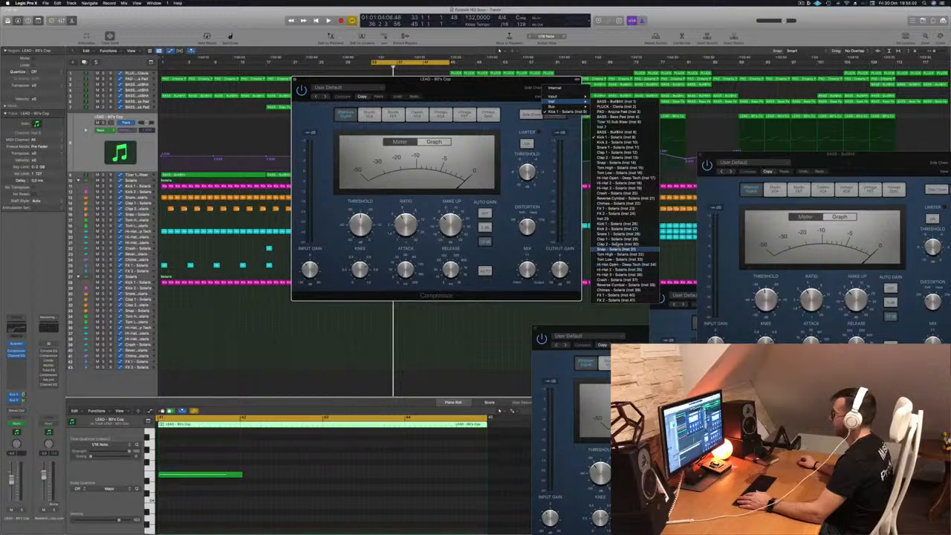
{"action": "left_click", "coordinate": [609, 218]}
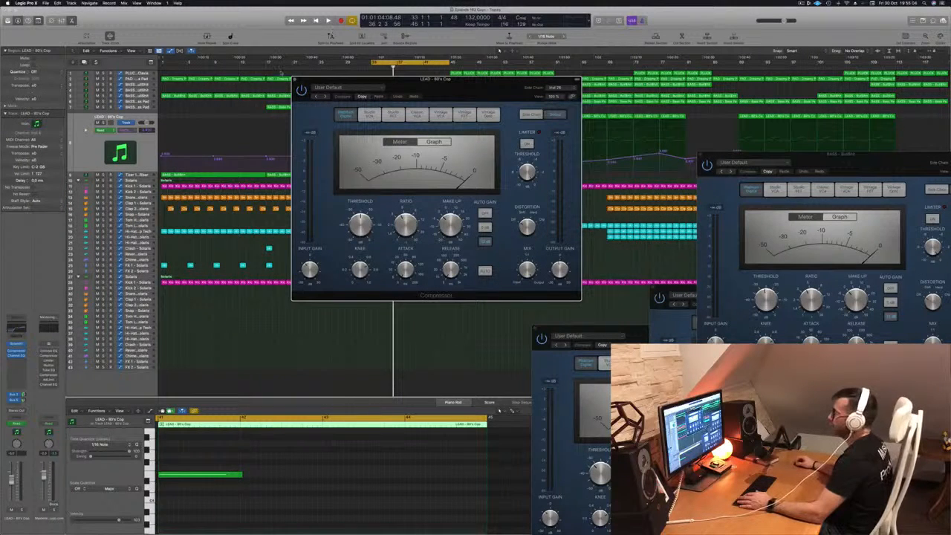
{"action": "key", "text": "super+w"}
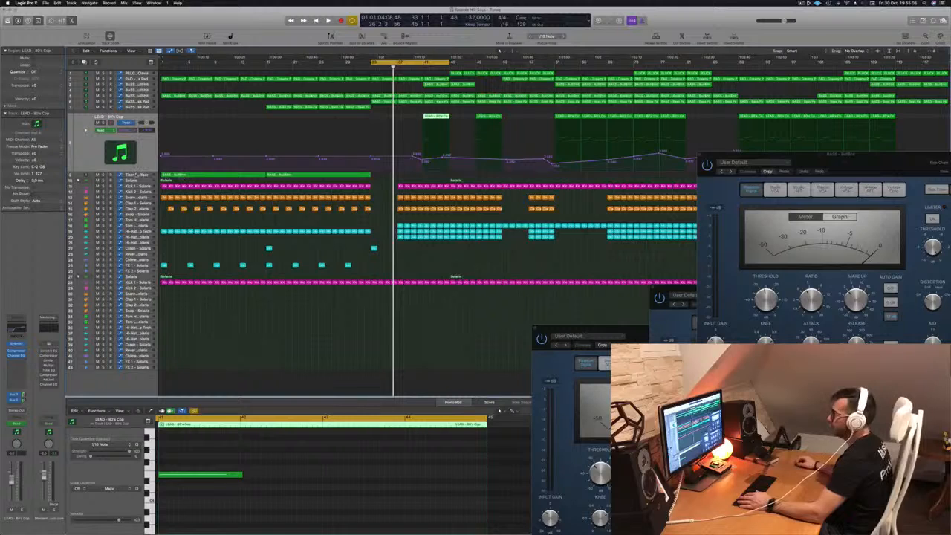
- Set the side chain source of the Sub Riser track's second Compressor to Kick 1 - Solaris (Inst 26), start playback and close that Compressor
{"action": "key", "text": "Down"}
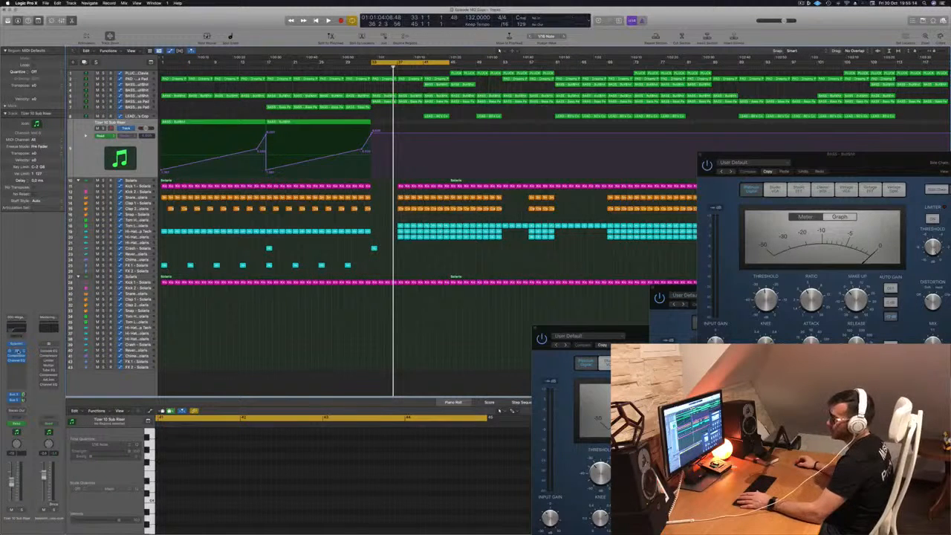
{"action": "left_click", "coordinate": [18, 351]}
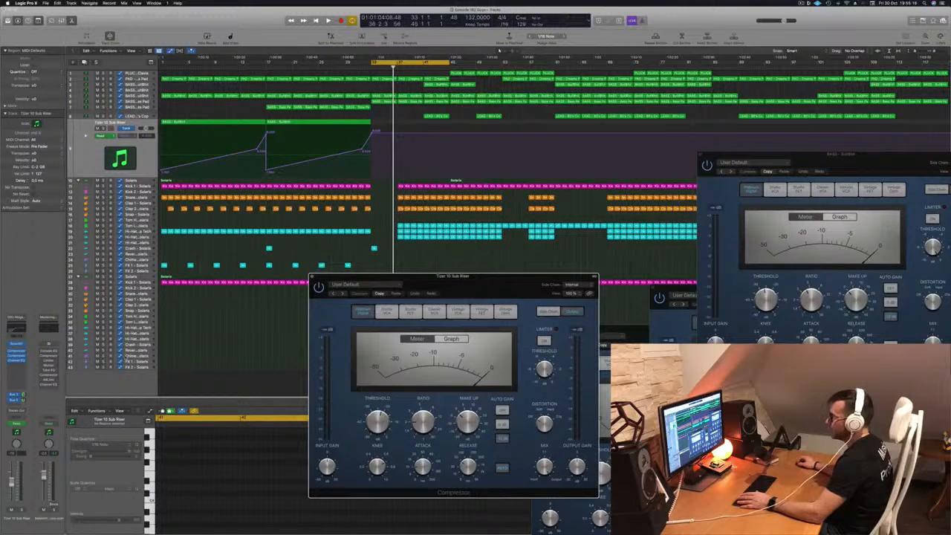
{"action": "left_click", "coordinate": [16, 355]}
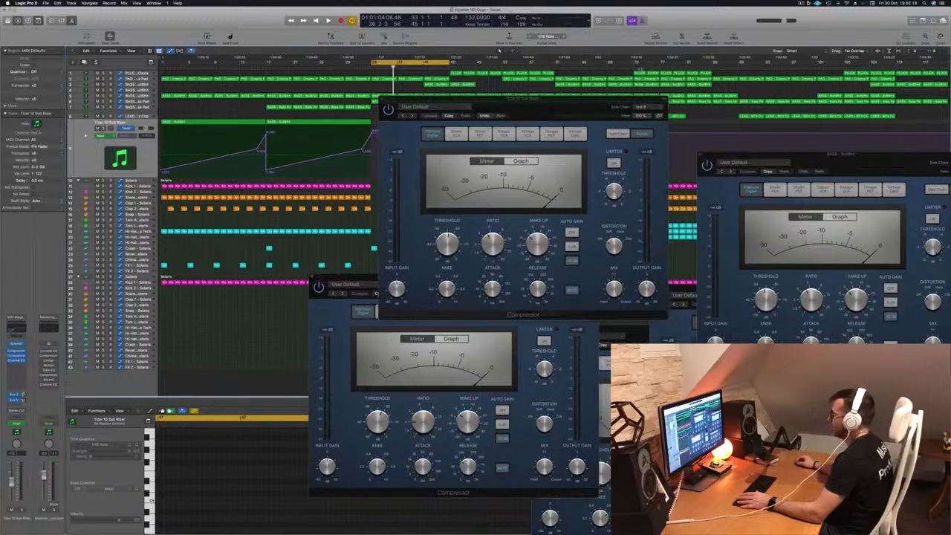
{"action": "left_click", "coordinate": [644, 108]}
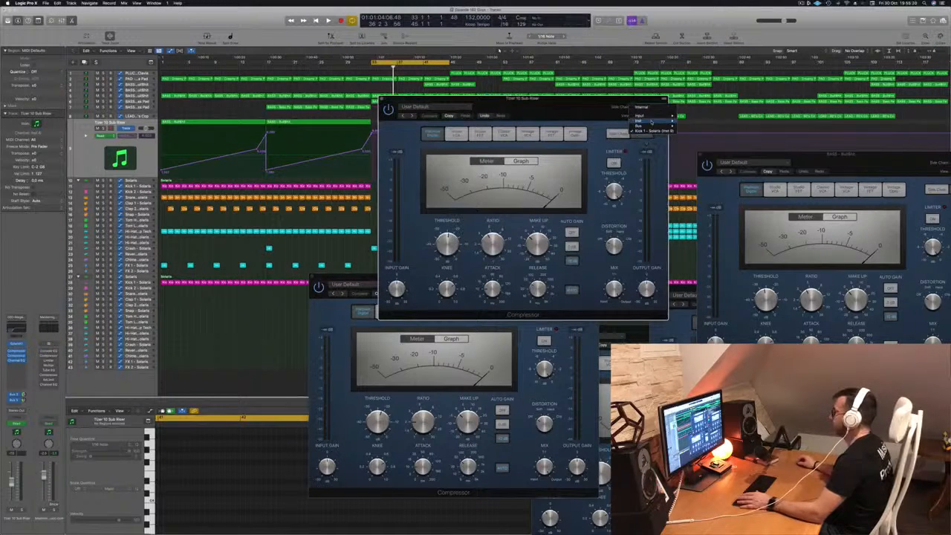
{"action": "mouse_move", "coordinate": [638, 120]}
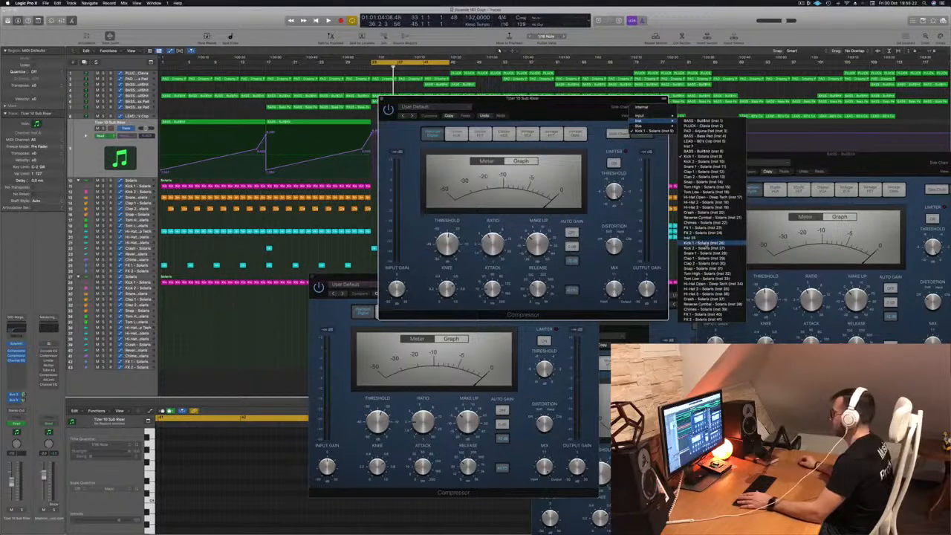
{"action": "left_click", "coordinate": [705, 243]}
{"action": "key", "text": "space"}
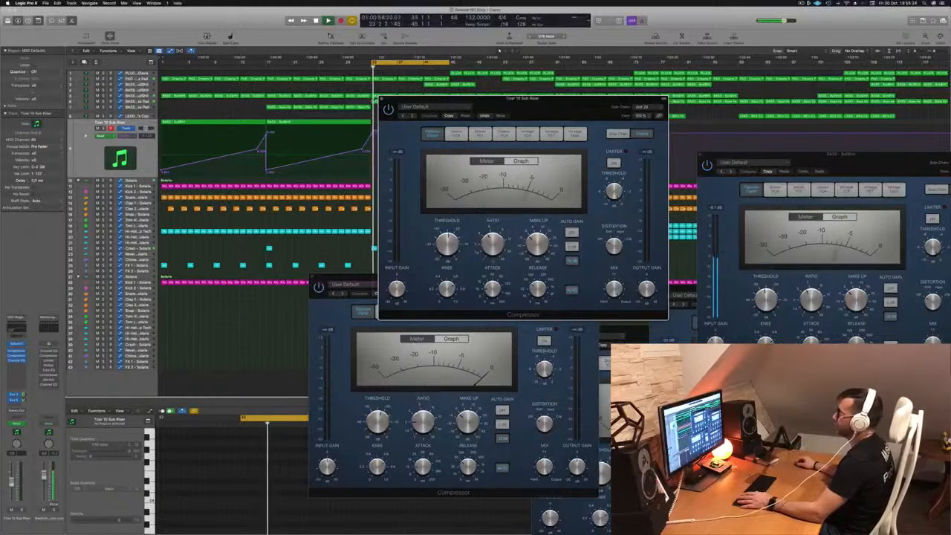
{"action": "key", "text": "super+w"}
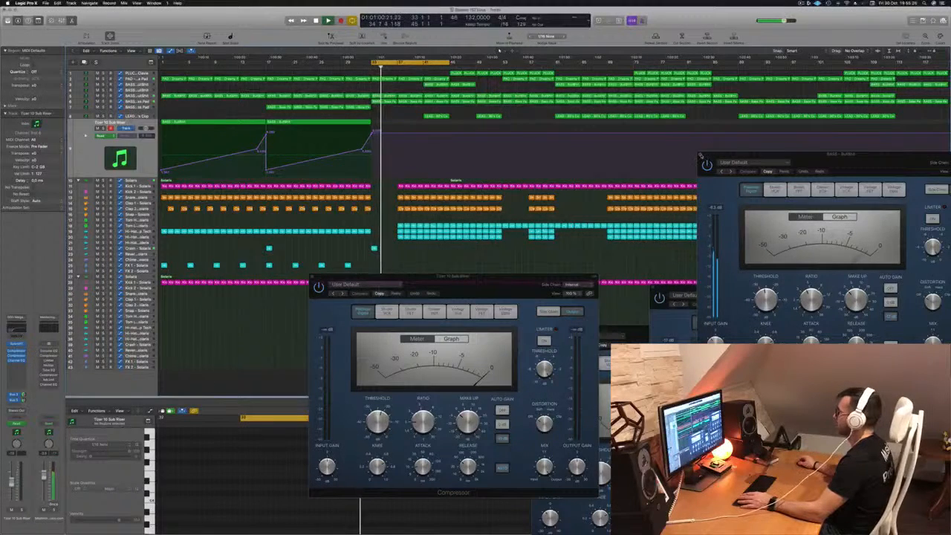
- Close all remaining Compressor windows over the arrangement and restart playback of the cycle range
{"action": "key", "text": "super+w"}
{"action": "left_click_drag", "start_coordinate": [745, 286], "coordinate": [578, 97]}
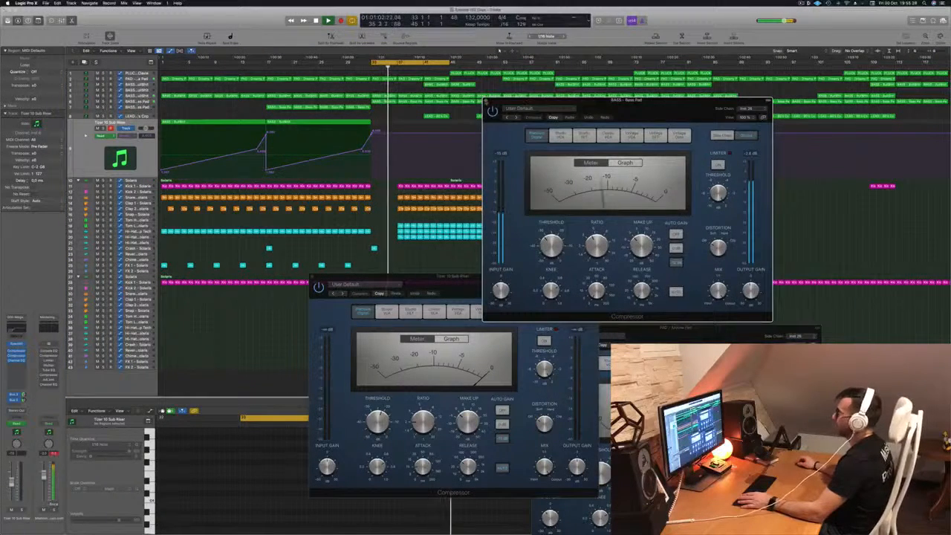
{"action": "left_click", "coordinate": [485, 98]}
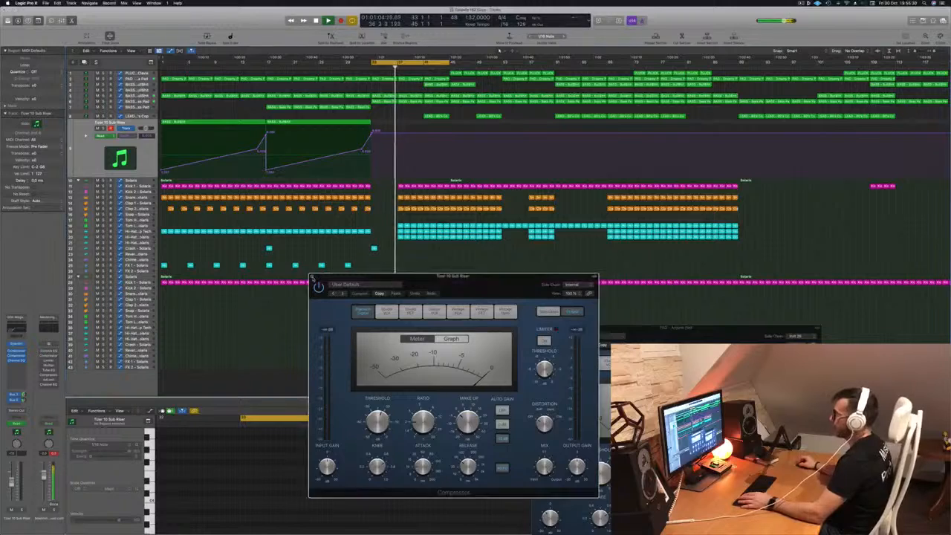
{"action": "key", "text": "super+w"}
{"action": "left_click_drag", "start_coordinate": [607, 325], "coordinate": [511, 181]}
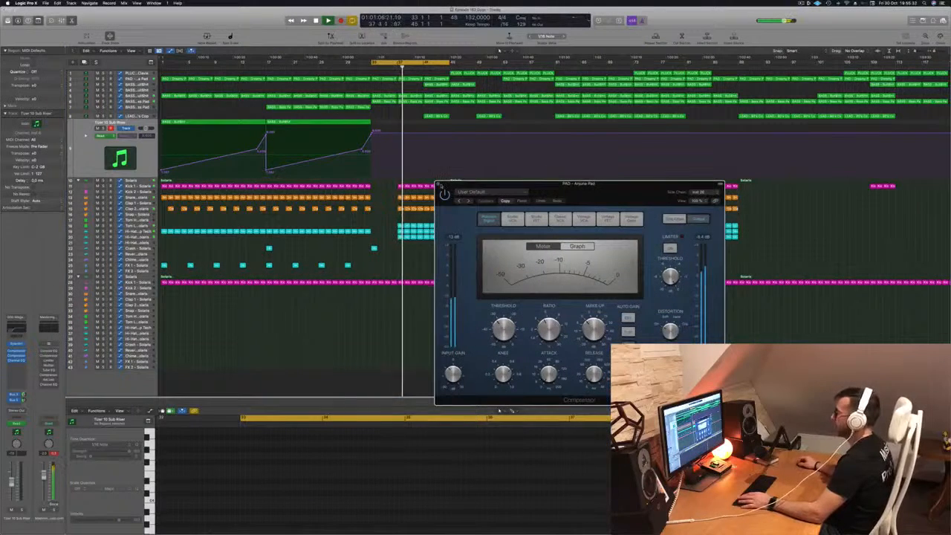
{"action": "left_click", "coordinate": [439, 185]}
{"action": "key", "text": "space"}
{"action": "key", "text": "space"}
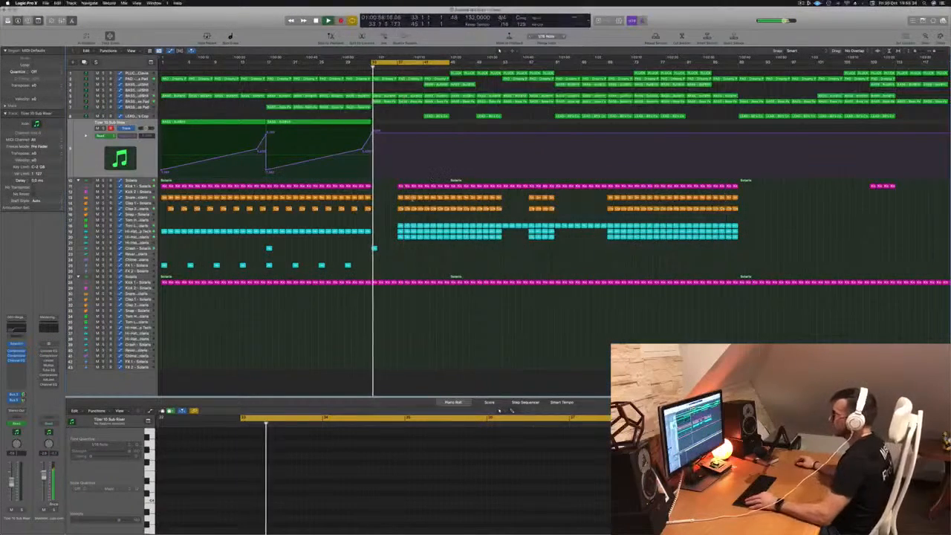
- Delete the last kick note from the trigger track's Kick 1 - Solaris regions at bars 33 and 34
{"action": "key", "text": "super+Right"}
{"action": "key", "text": "super+Right"}
{"action": "key", "text": "super+Right"}
{"action": "key", "text": "super+Right"}
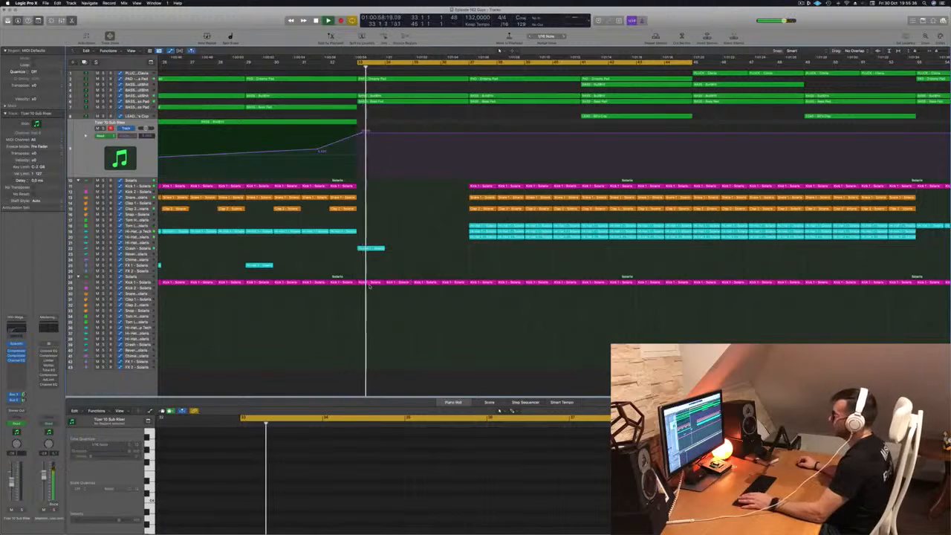
{"action": "left_click", "coordinate": [375, 283]}
{"action": "left_click", "coordinate": [311, 488]}
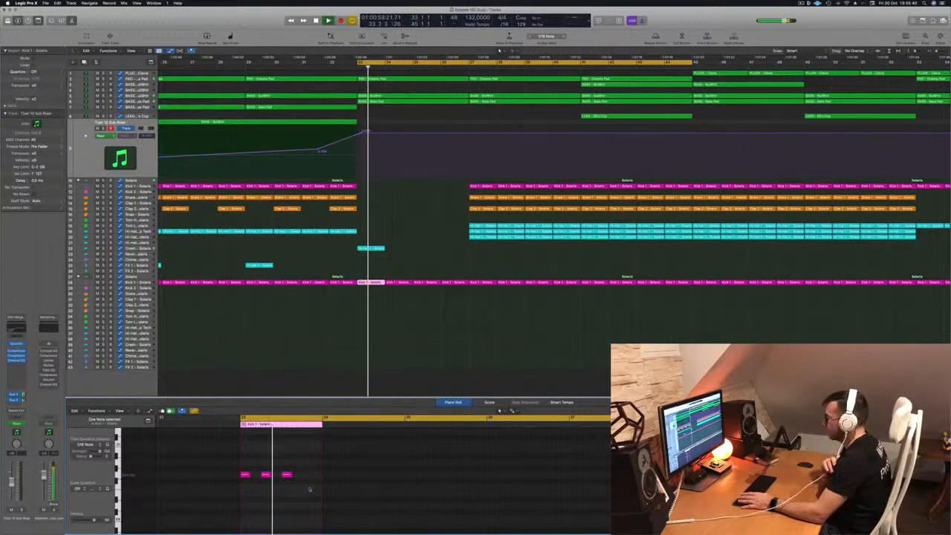
{"action": "left_click", "coordinate": [403, 284]}
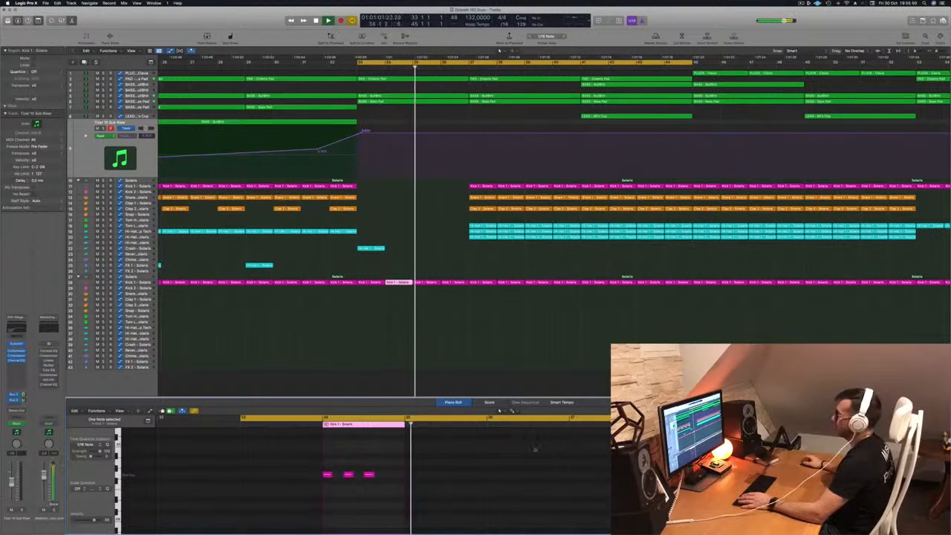
- Delete the fourth note from the trigger track's Kick 1 - Solaris regions at bars 35 and 36
{"action": "key", "text": "Right"}
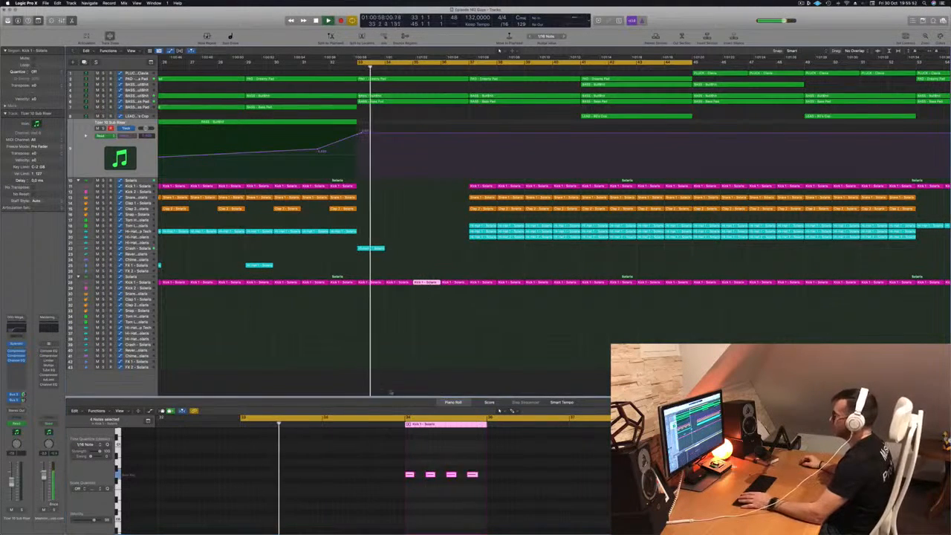
{"action": "left_click_drag", "start_coordinate": [483, 468], "coordinate": [469, 485]}
{"action": "key", "text": "Delete"}
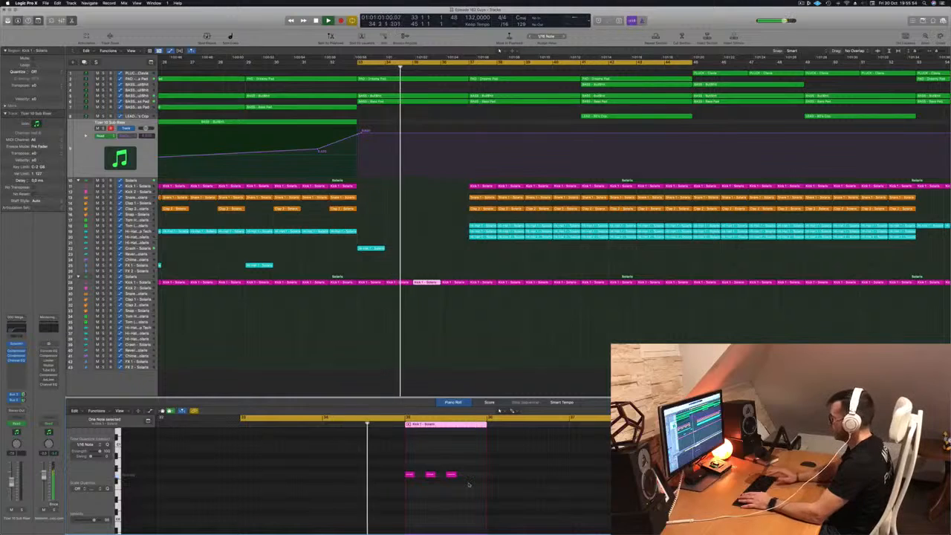
{"action": "key", "text": "Right"}
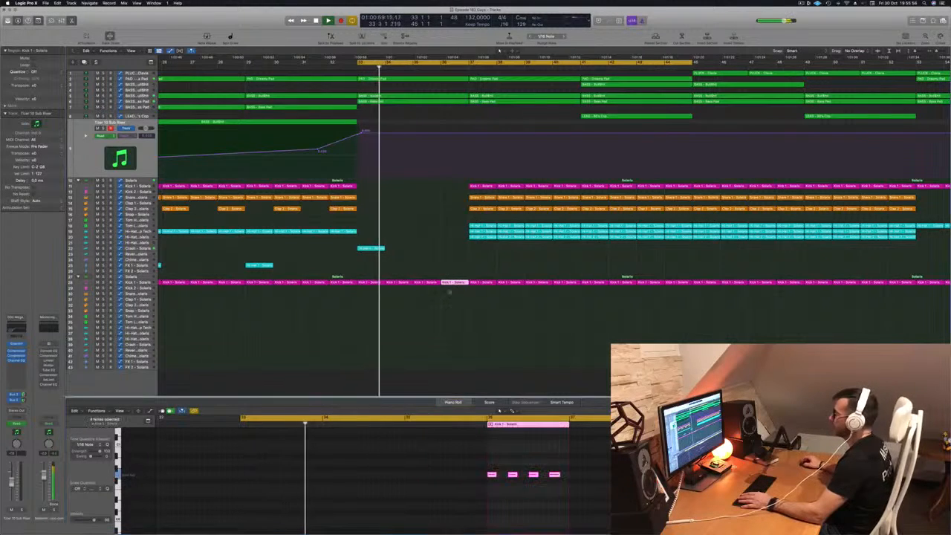
{"action": "left_click_drag", "start_coordinate": [548, 469], "coordinate": [566, 494]}
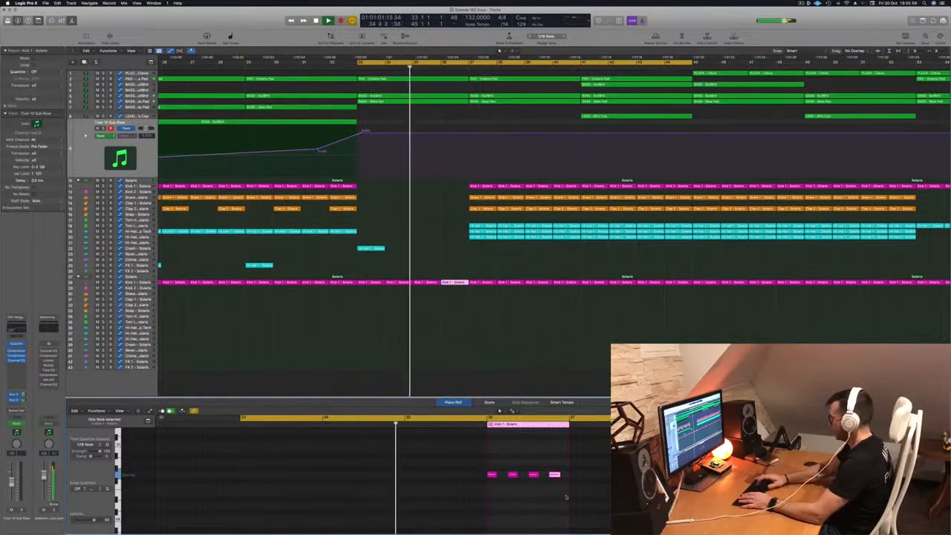
{"action": "key", "text": "Delete"}
- Copy the last region on the FX 1 - Solaris track to bar 33 and play the section back
{"action": "scroll", "coordinate": [407, 233], "scroll_direction": "down", "scroll_amount": 3}
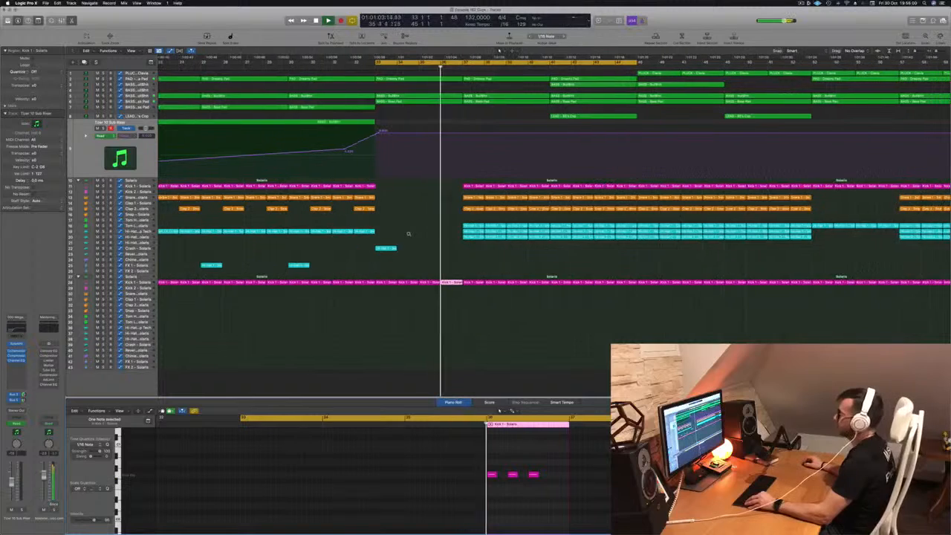
{"action": "scroll", "coordinate": [407, 233], "scroll_direction": "down", "scroll_amount": 5}
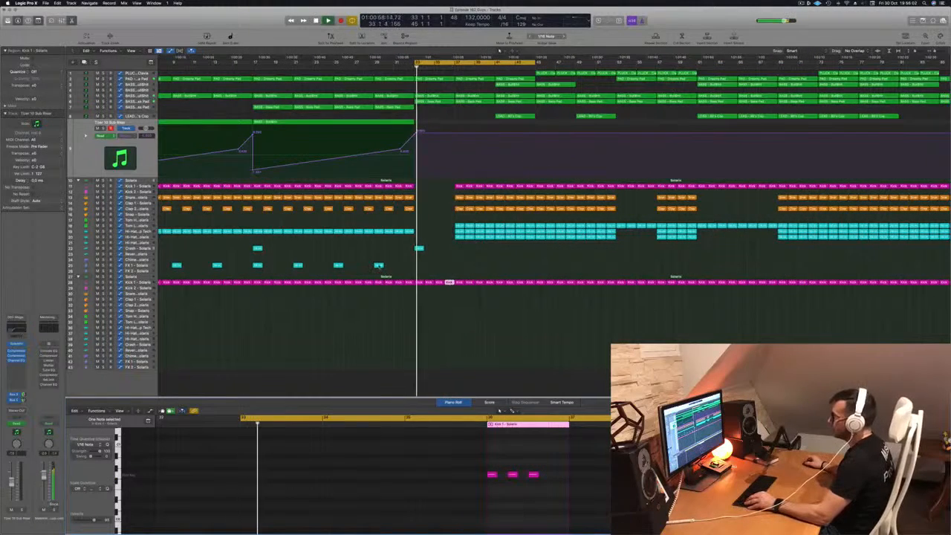
{"action": "left_click_drag", "start_coordinate": [378, 265], "coordinate": [419, 265]}
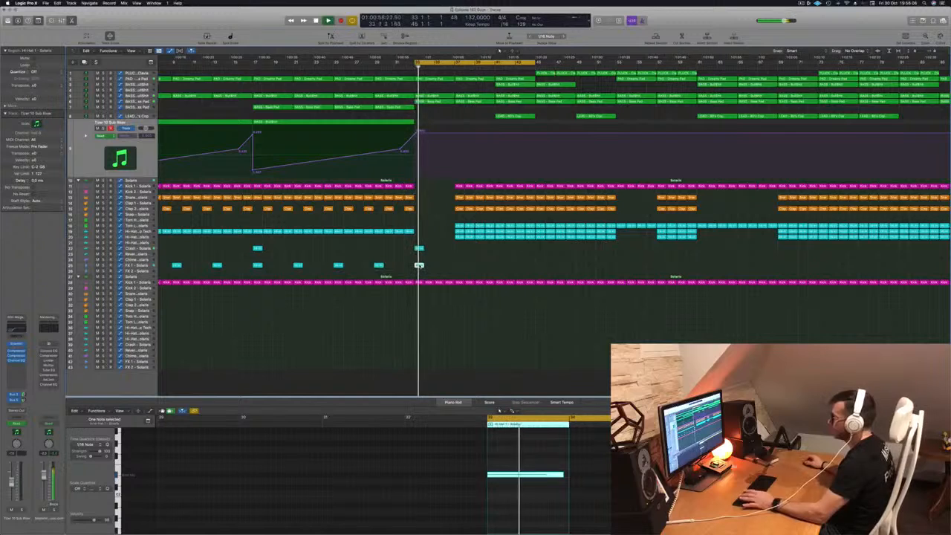
{"action": "key", "text": "space"}
{"action": "key", "text": "space"}
{"action": "scroll", "coordinate": [421, 266], "scroll_direction": "down", "scroll_amount": 1}
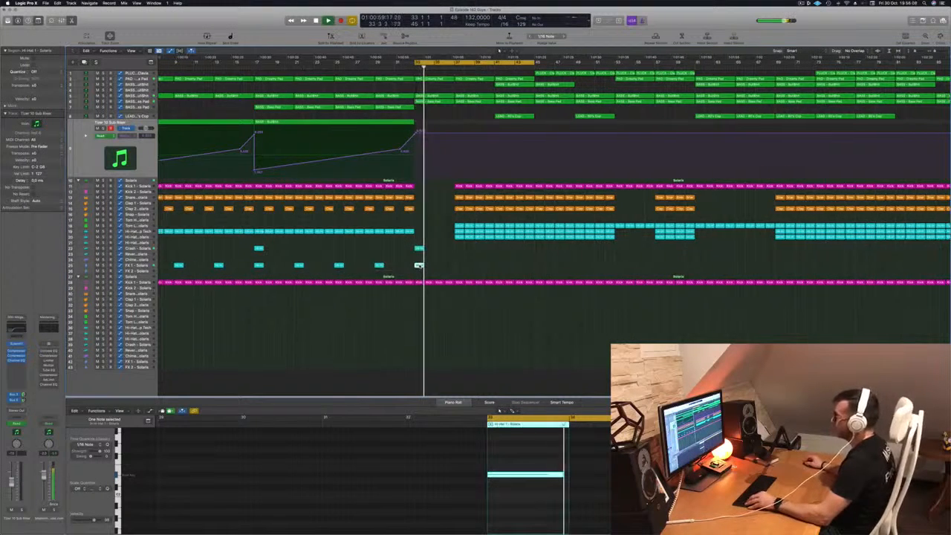
{"action": "scroll", "coordinate": [421, 265], "scroll_direction": "down", "scroll_amount": 2}
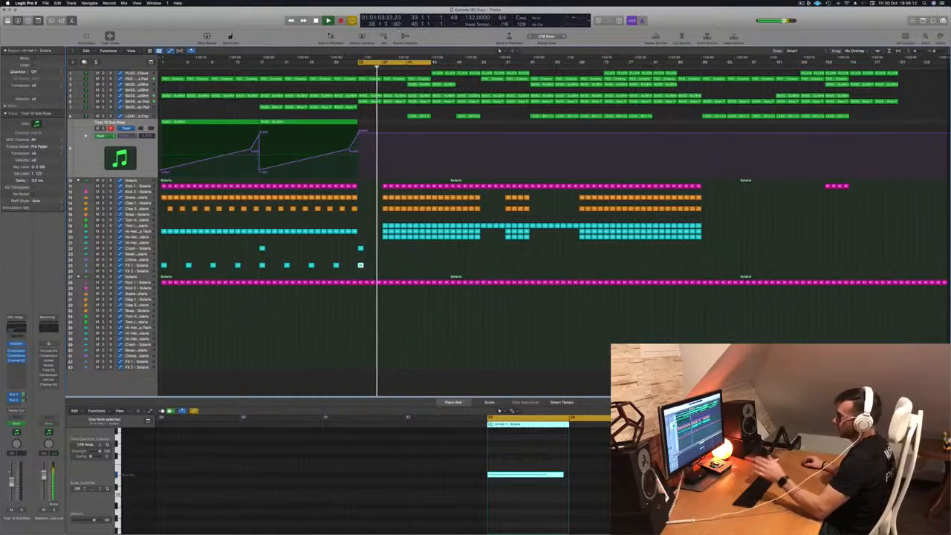
- Collapse the trigger Solaris track stack and restart playback of the cycle range
{"action": "left_click", "coordinate": [78, 277]}
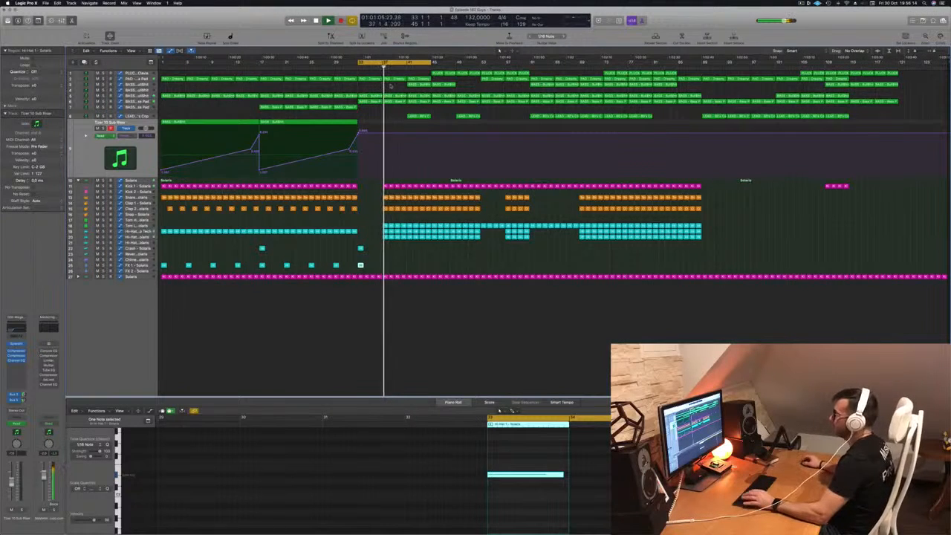
{"action": "key", "text": "space"}
{"action": "key", "text": "space"}
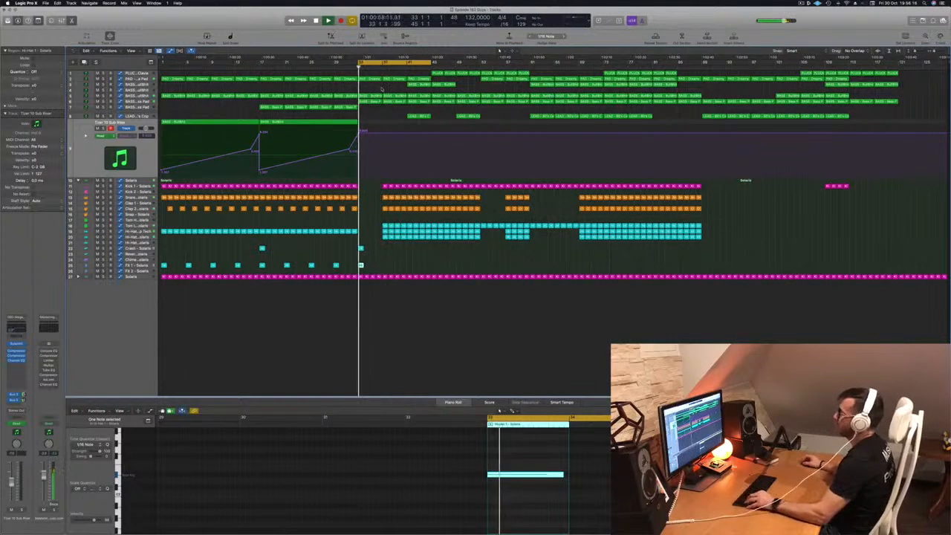
- Lower the BASS - Bass Pad track's automation at bar 33 so it rises from a low starting point
{"action": "scroll", "coordinate": [381, 89], "scroll_direction": "up", "scroll_amount": 3}
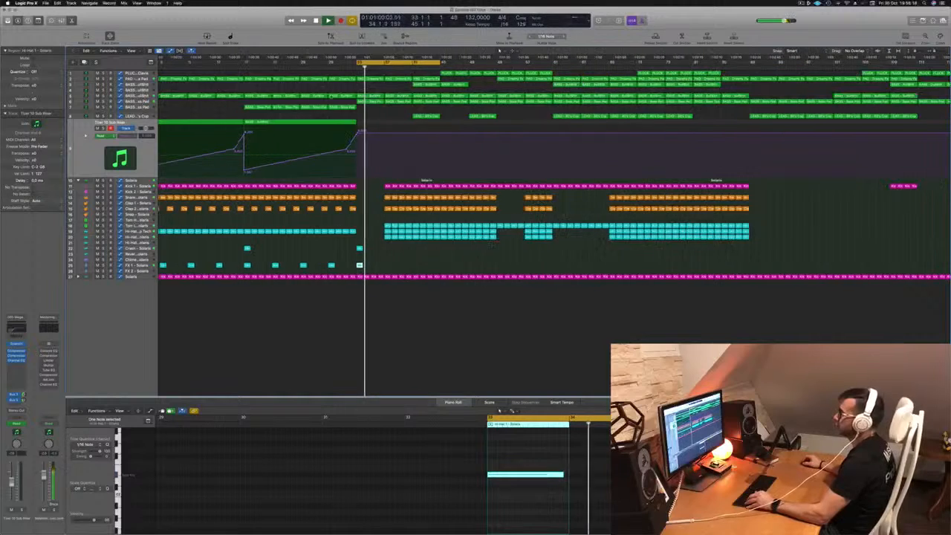
{"action": "left_click", "coordinate": [223, 102]}
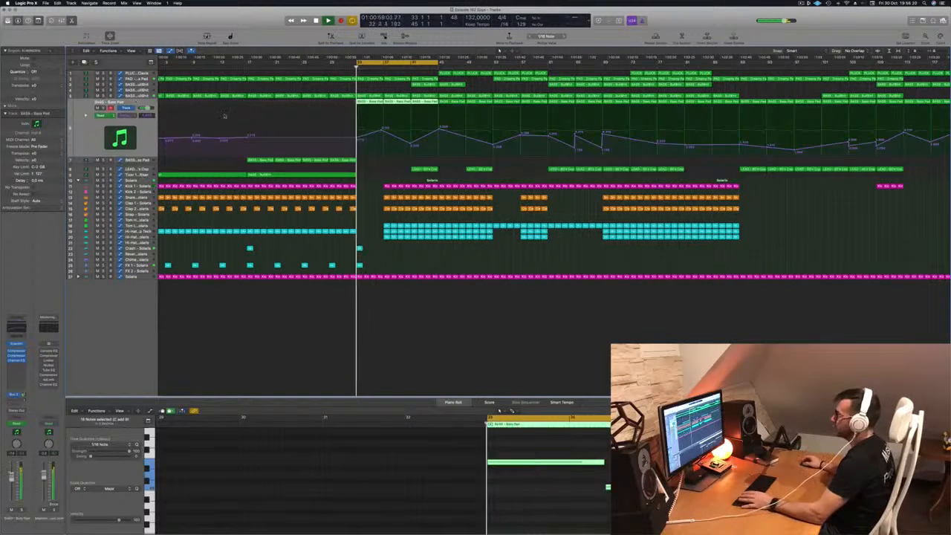
{"action": "mouse_move", "coordinate": [358, 135]}
{"action": "left_mouse_down"}
{"action": "mouse_move", "coordinate": [360, 151]}
{"action": "mouse_move", "coordinate": [359, 137]}
{"action": "left_mouse_up"}
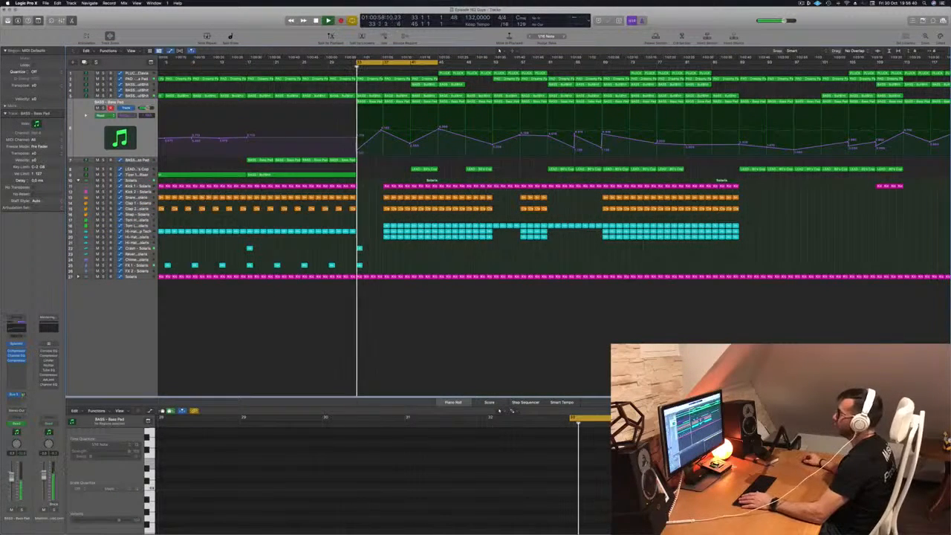
- Shorten the cycle range to bars 33–37 and insert a repeat of that section across all tracks
{"action": "left_click_drag", "start_coordinate": [438, 64], "coordinate": [383, 72]}
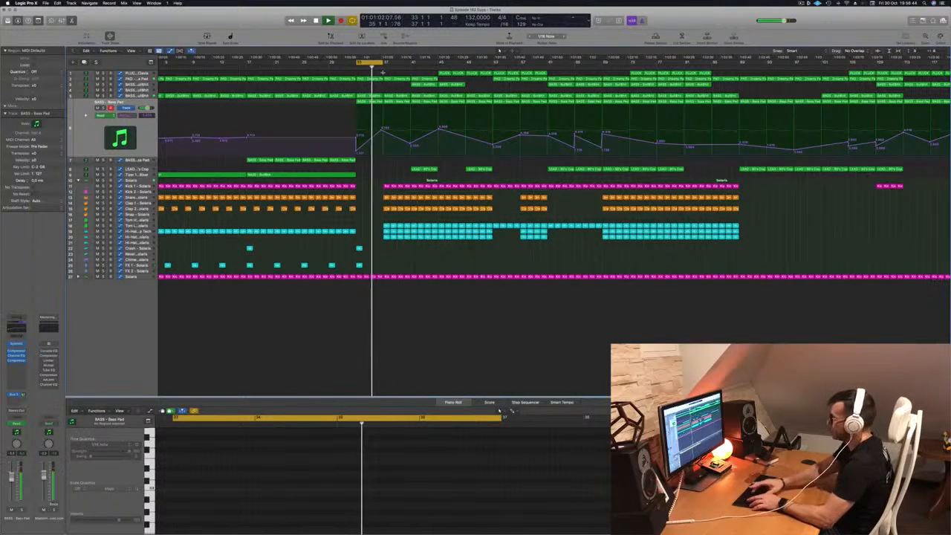
{"action": "key", "text": "super+r"}
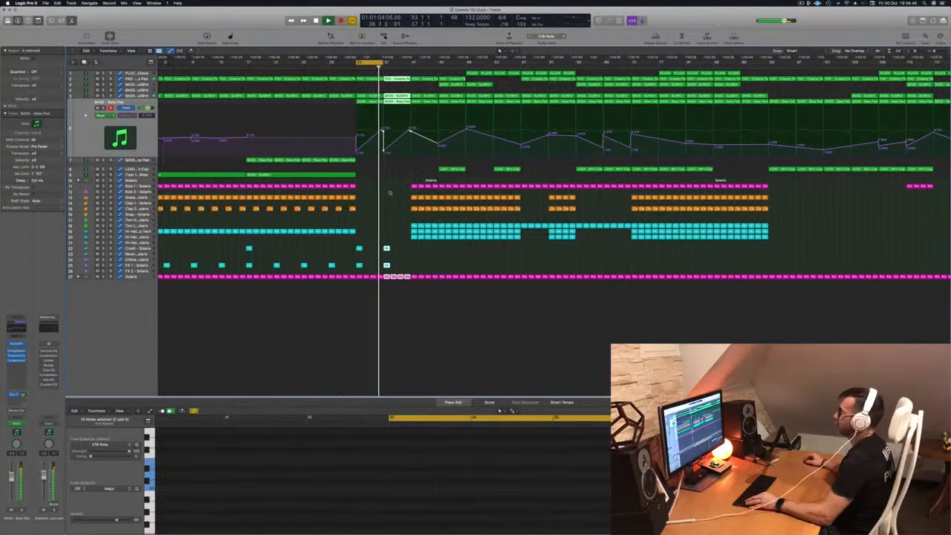
{"action": "scroll", "coordinate": [388, 194], "scroll_direction": "up", "scroll_amount": 2}
{"action": "scroll", "coordinate": [388, 194], "scroll_direction": "down", "scroll_amount": 2}
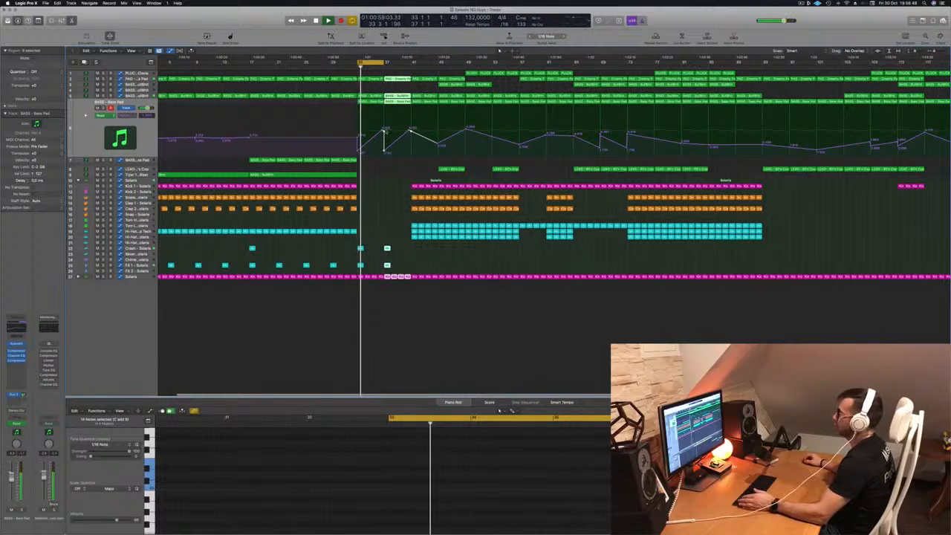
{"action": "key", "text": "shift+super+a"}
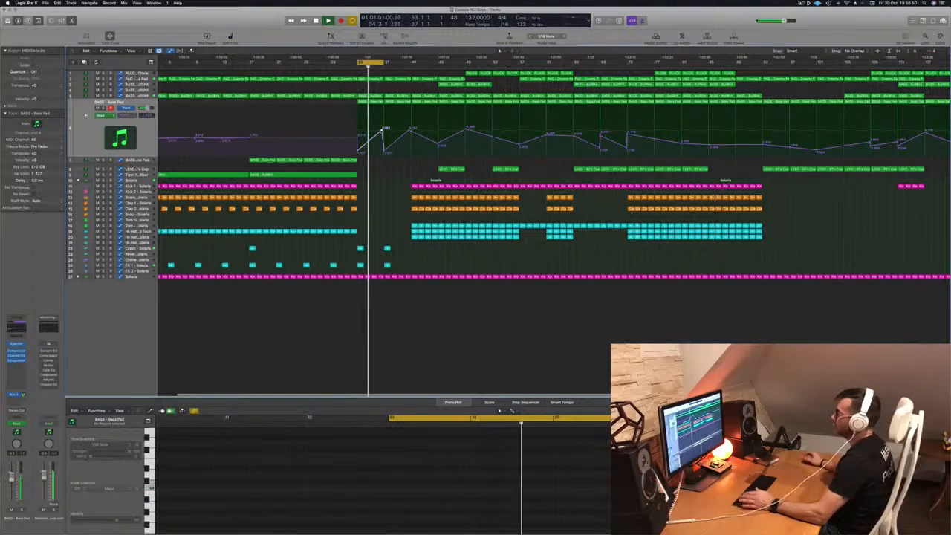
- Smooth out the automation jumps at bar 37 on the BASS - Bass Pad and PAD - Anjuna Pad tracks
{"action": "left_click_drag", "start_coordinate": [383, 131], "coordinate": [384, 146]}
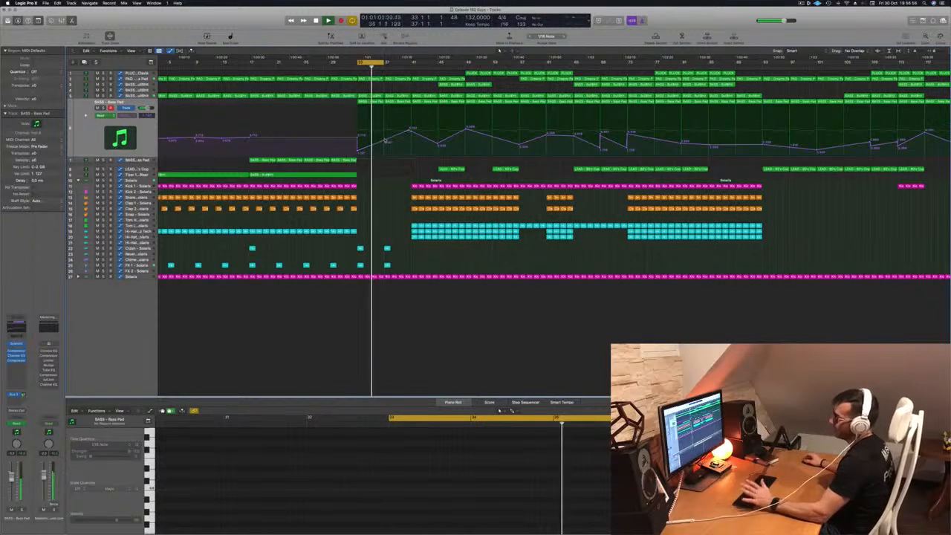
{"action": "scroll", "coordinate": [397, 170], "scroll_direction": "down", "scroll_amount": 1}
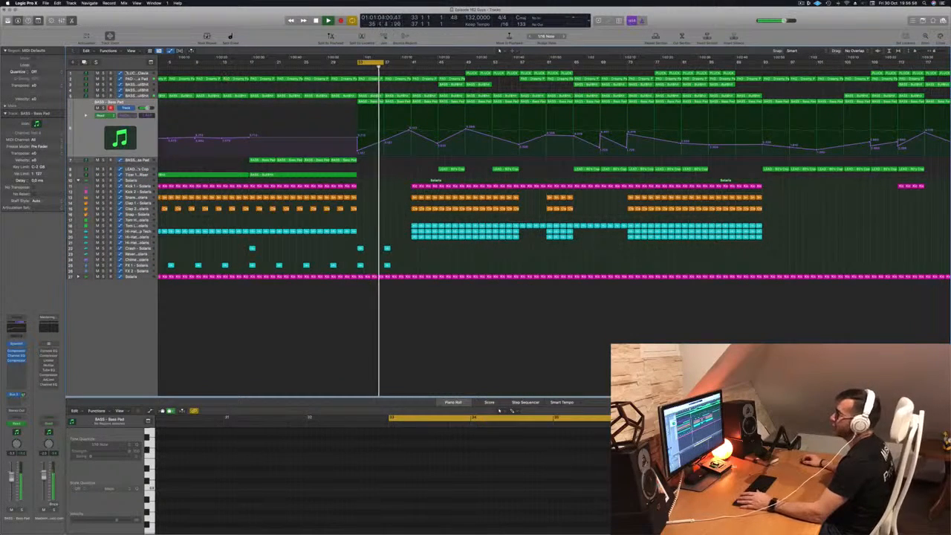
{"action": "left_click", "coordinate": [130, 74]}
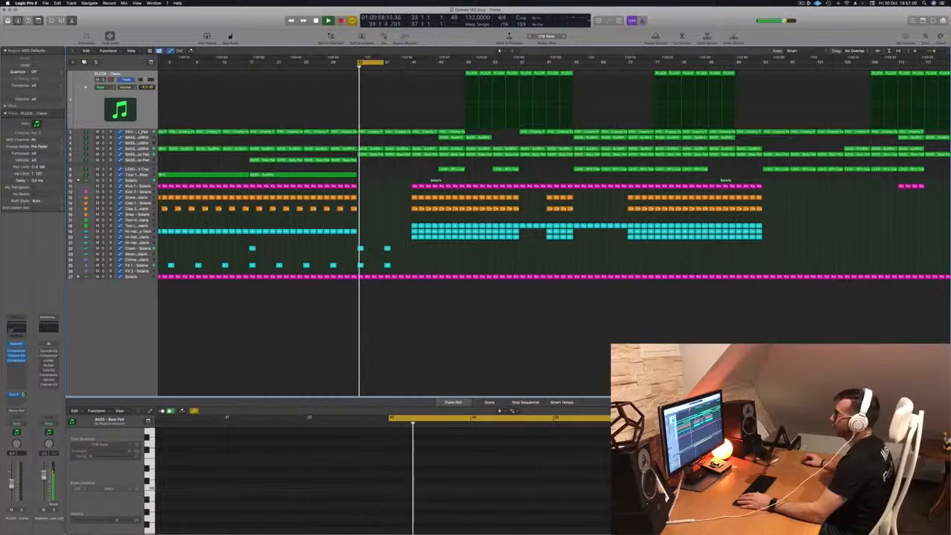
{"action": "left_click", "coordinate": [139, 132]}
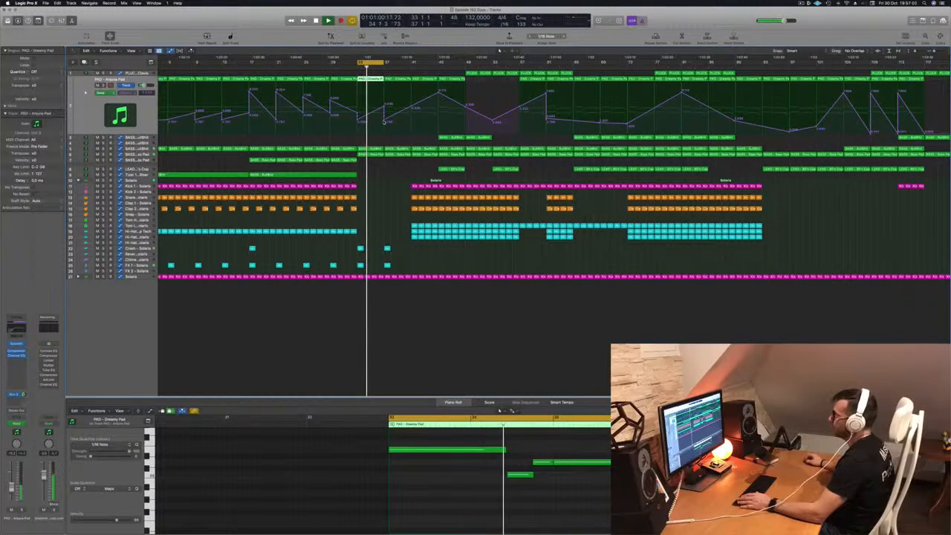
{"action": "left_click_drag", "start_coordinate": [384, 120], "coordinate": [384, 103]}
- Extend the cycle range to bar 41 and restart playback from bar 33
{"action": "left_click_drag", "start_coordinate": [384, 64], "coordinate": [411, 63]}
{"action": "key", "text": "space"}
{"action": "key", "text": "space"}
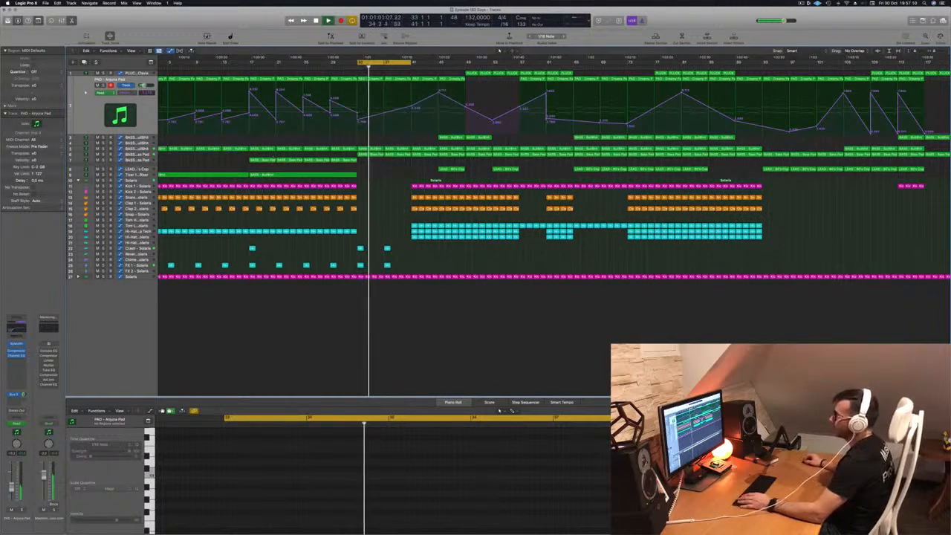
- Audition the BASS - Bass Pad regions from bar 33 with solo toggled on and off
{"action": "left_click", "coordinate": [137, 154]}
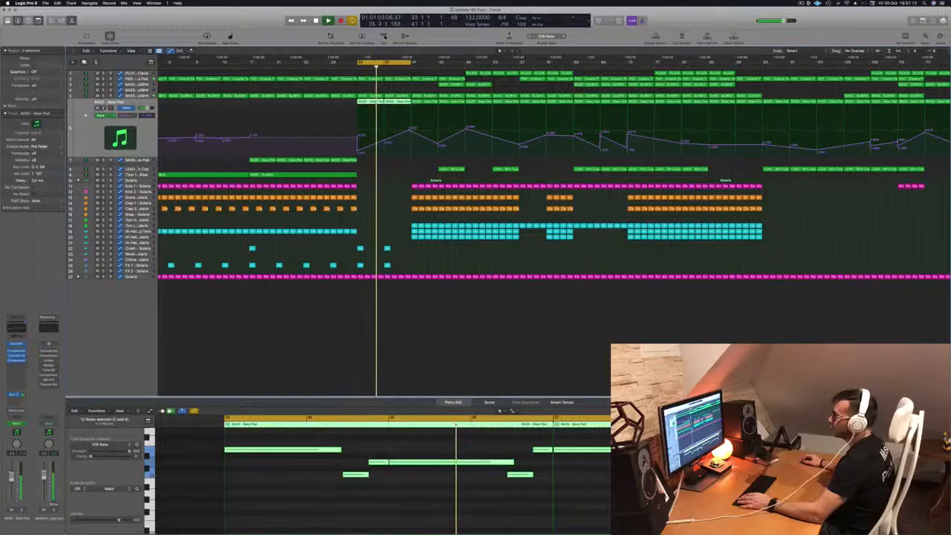
{"action": "key", "text": "s"}
{"action": "key", "text": "s"}
{"action": "key", "text": "space"}
{"action": "key", "text": "space"}
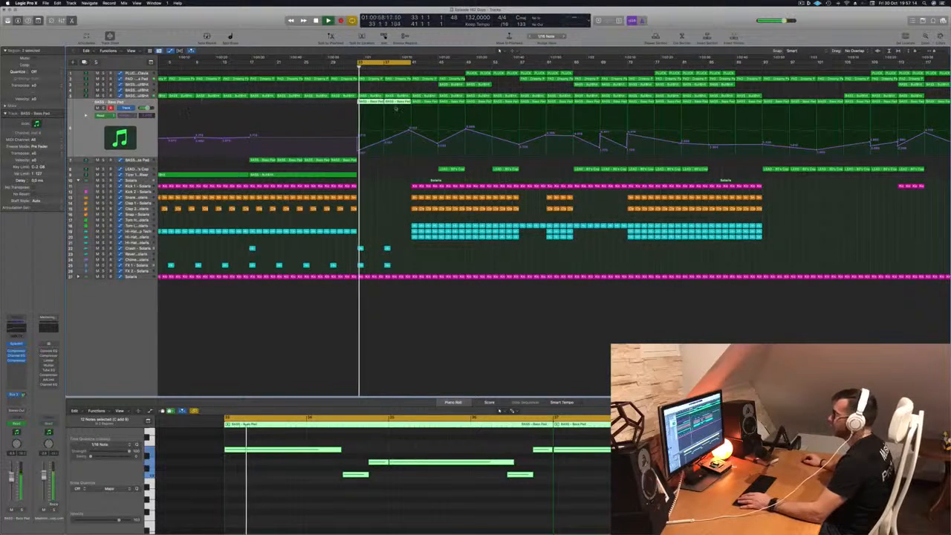
- Try shifting the notes of the track 5 bass regions at bars 33 and 37 by an octave
{"action": "left_click", "coordinate": [374, 96]}
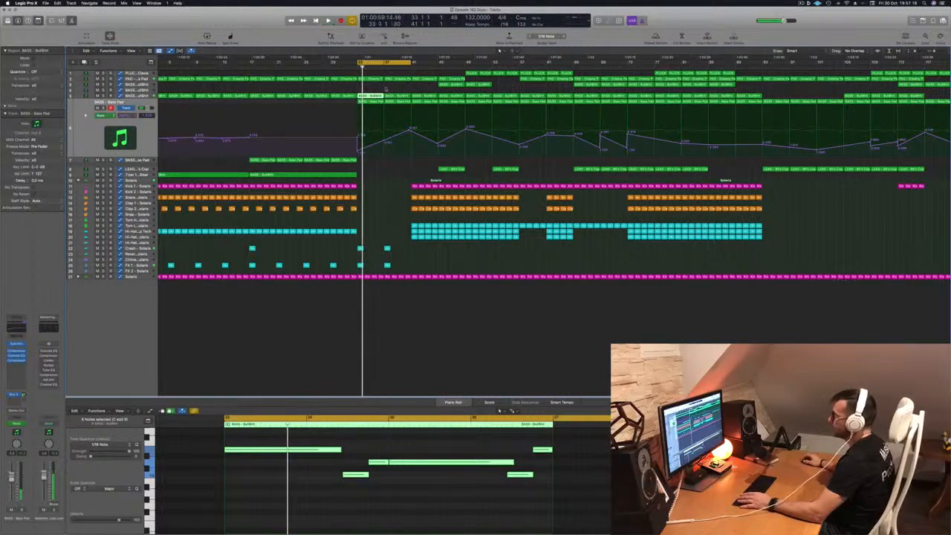
{"action": "key", "text": "space"}
{"action": "key", "text": "space"}
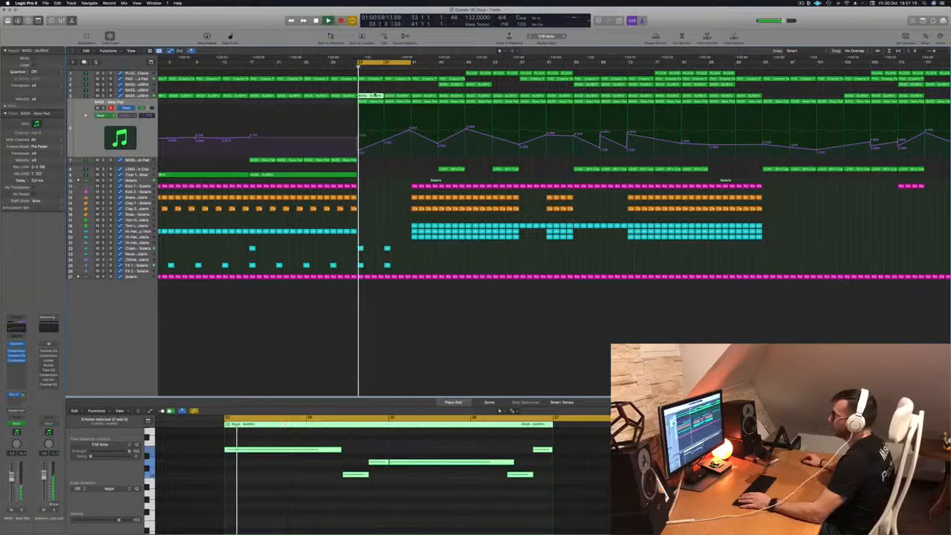
{"action": "left_click_drag", "start_coordinate": [367, 90], "coordinate": [396, 96]}
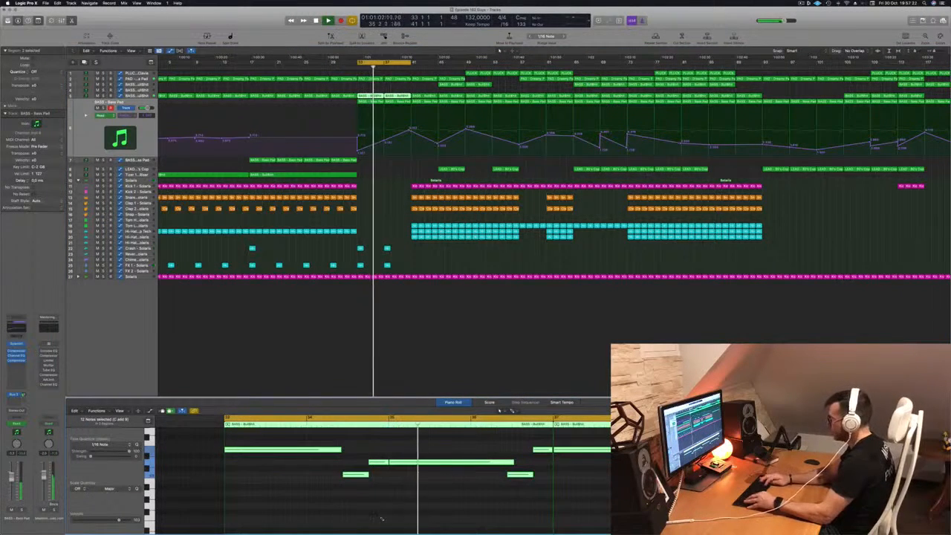
{"action": "scroll", "coordinate": [379, 518], "scroll_direction": "up", "scroll_amount": 3}
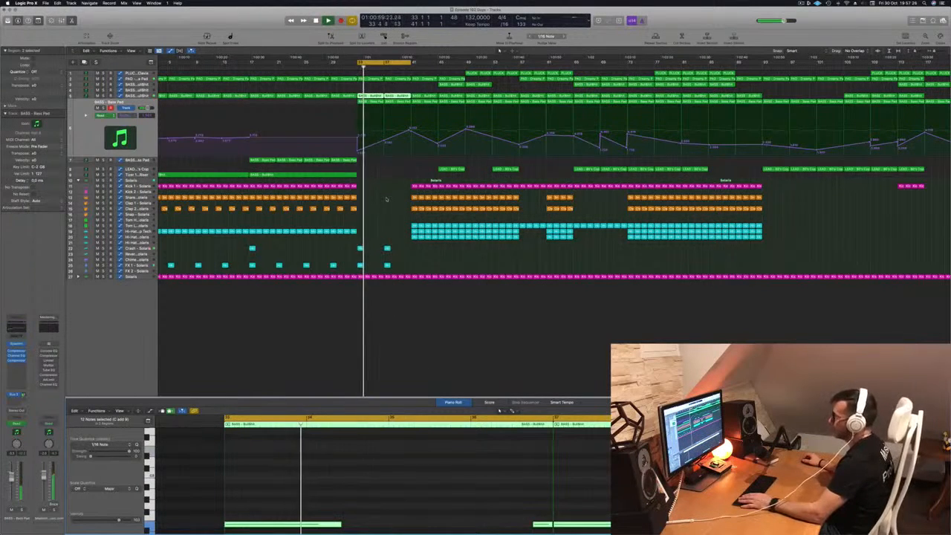
{"action": "key", "text": "alt+shift+Up"}
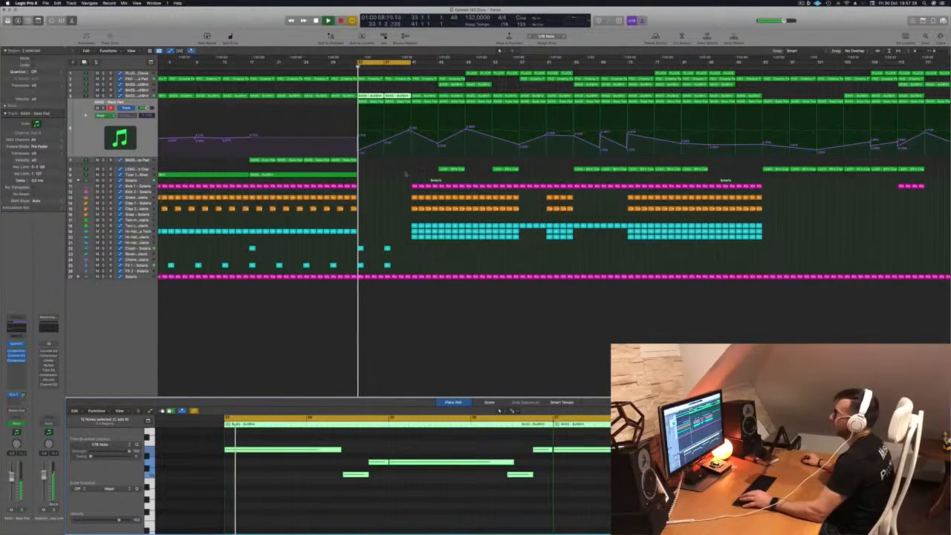
- Shape the track 5 bass automation to start low at bar 33 and climb to a peak just before bar 41
{"action": "key", "text": "Up"}
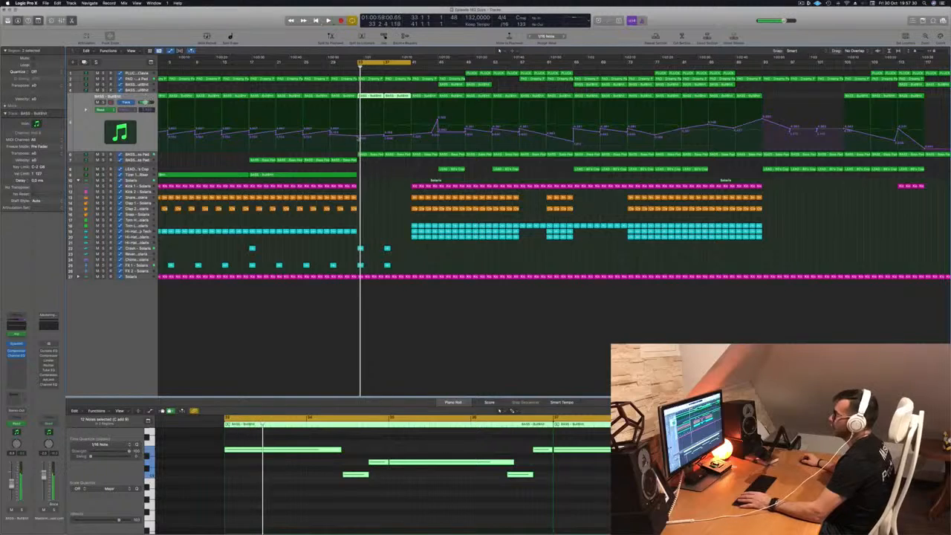
{"action": "left_click_drag", "start_coordinate": [359, 138], "coordinate": [358, 141]}
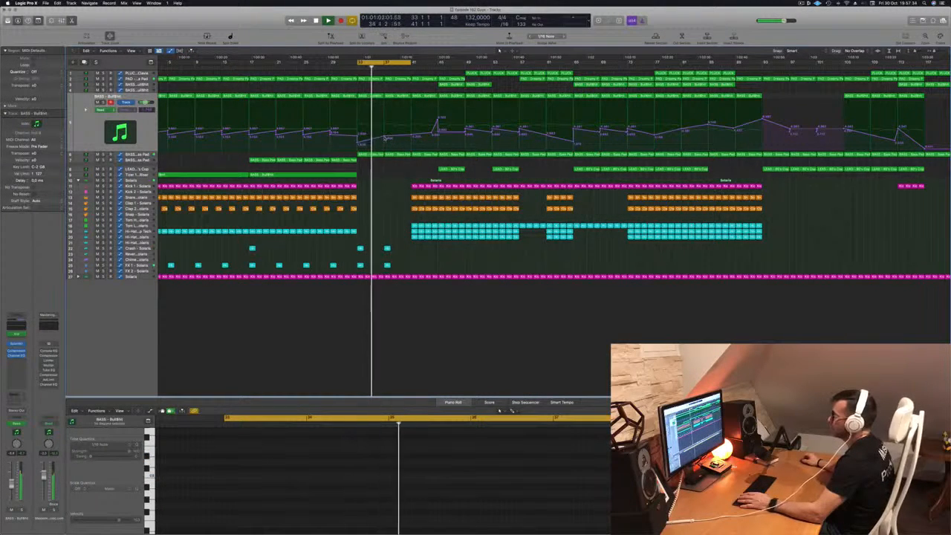
{"action": "left_click_drag", "start_coordinate": [412, 137], "coordinate": [412, 135]}
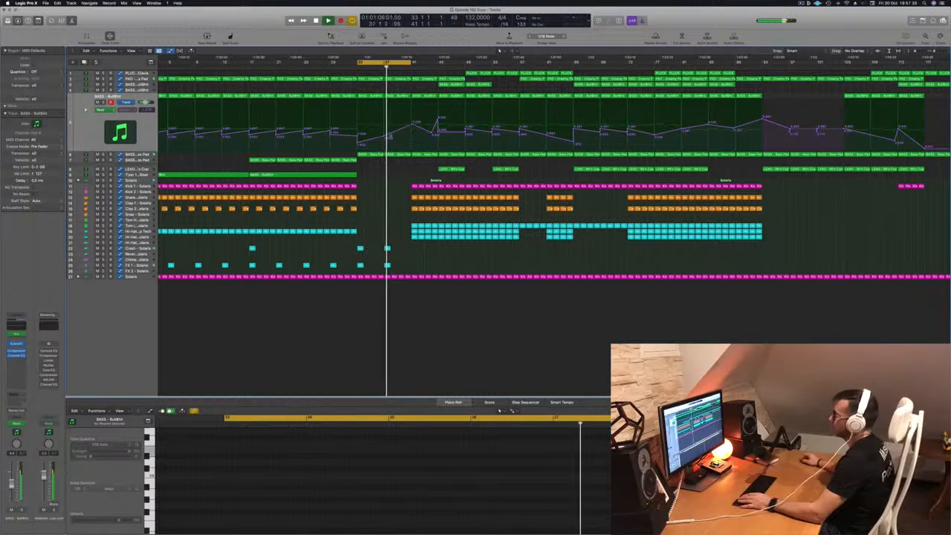
{"action": "key", "text": "Return"}
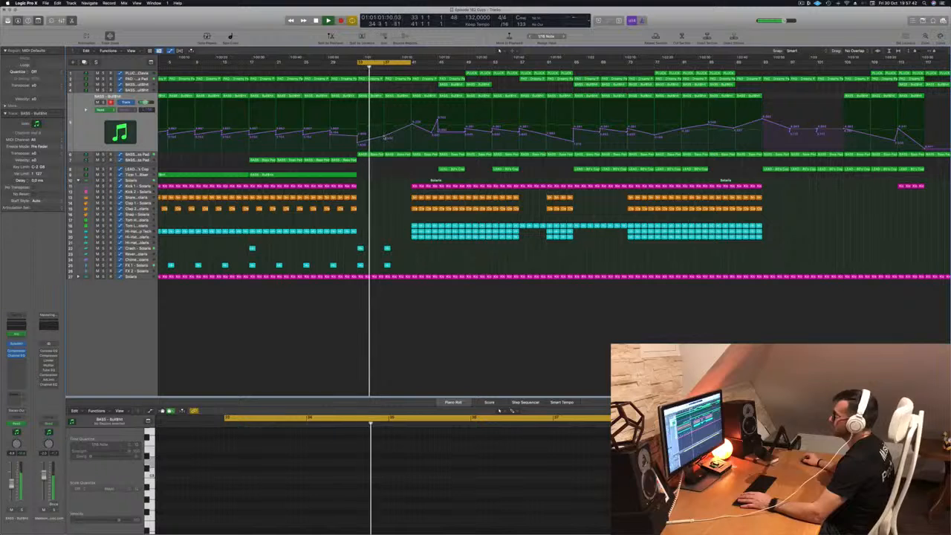
{"action": "left_click_drag", "start_coordinate": [413, 126], "coordinate": [409, 121]}
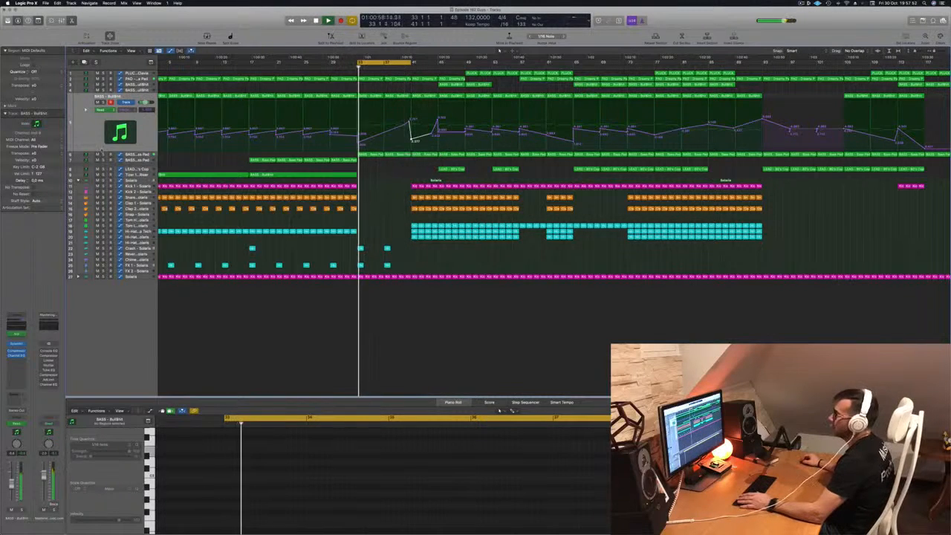
- Delete the BASS - Bass Pad regions between bars 33 and 41 and the Crash and FX 1 regions at bar 37
{"action": "key", "text": "Down"}
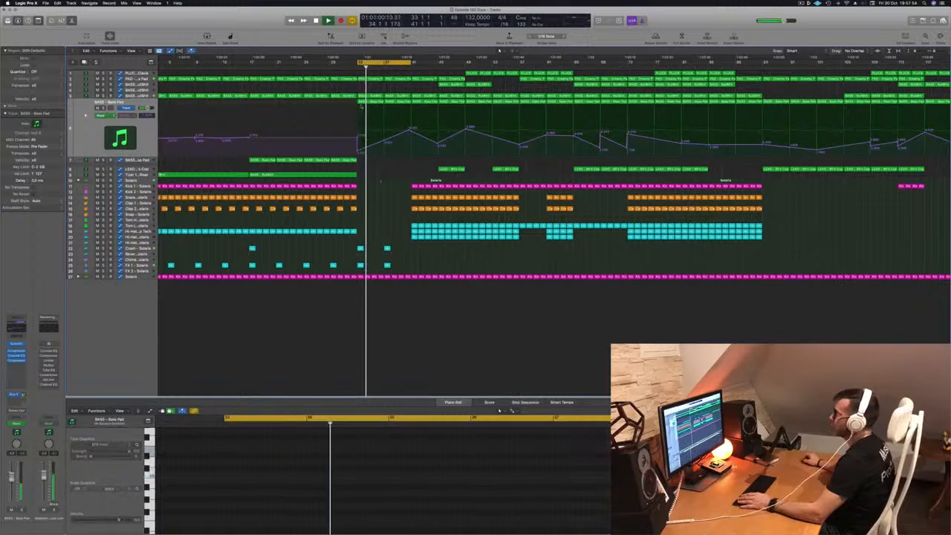
{"action": "left_click", "coordinate": [396, 107]}
{"action": "key", "text": "Delete"}
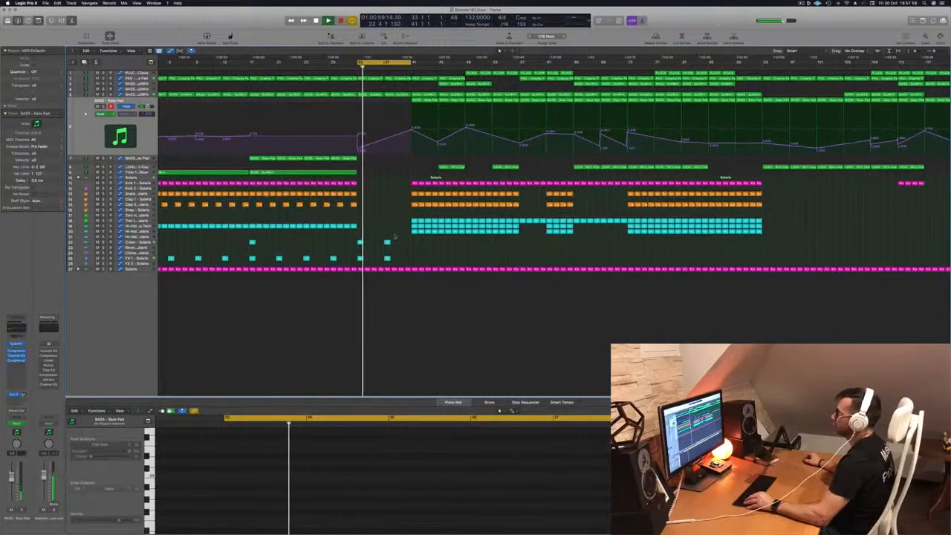
{"action": "left_click", "coordinate": [385, 259]}
{"action": "key", "text": "Delete"}
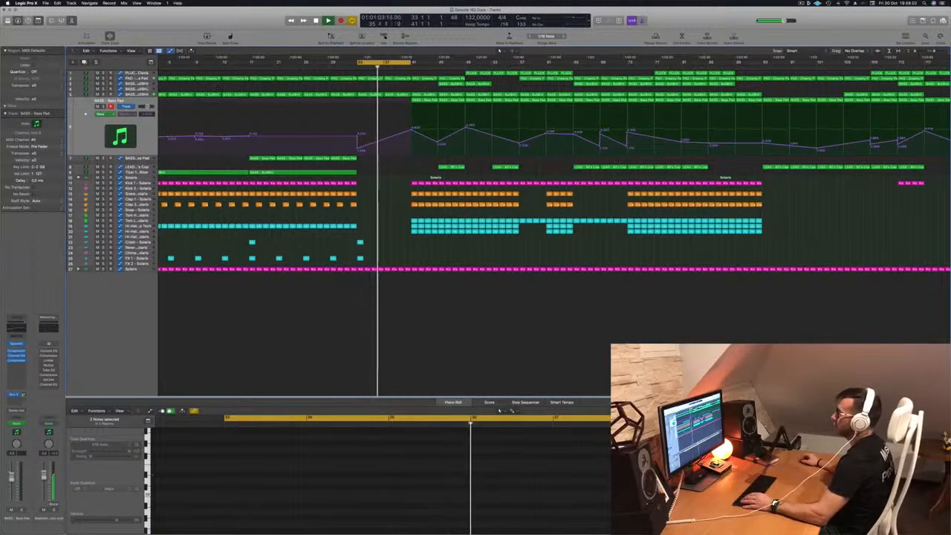
- Move the cycle range to bars 41–49 and insert a repeat of that section across all tracks
{"action": "left_click", "coordinate": [280, 110]}
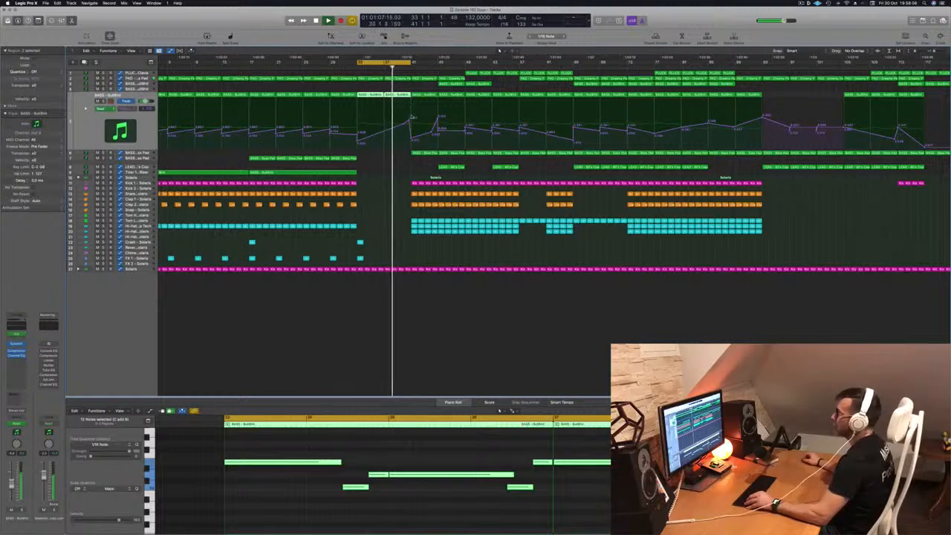
{"action": "left_click", "coordinate": [388, 126]}
{"action": "key", "text": "super+Left"}
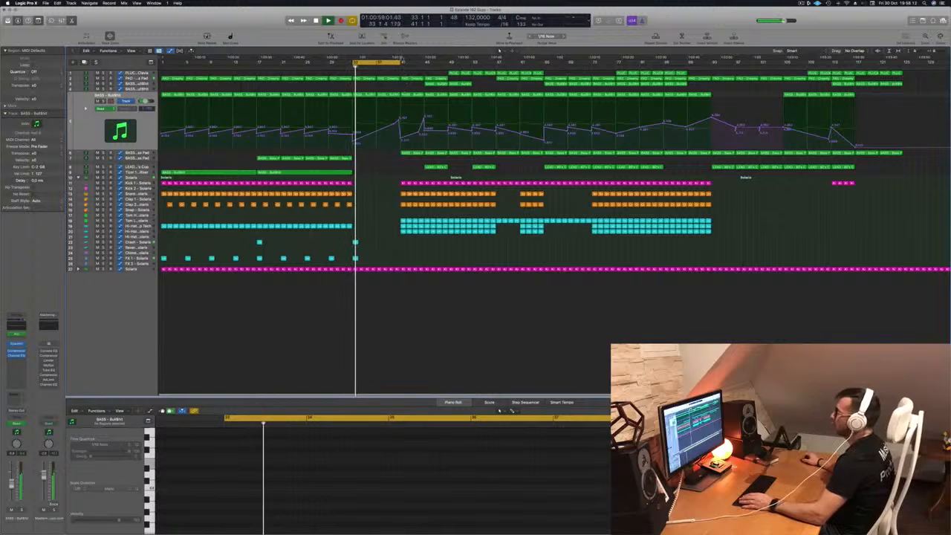
{"action": "left_click_drag", "start_coordinate": [401, 62], "coordinate": [448, 67]}
{"action": "left_click", "coordinate": [406, 63]}
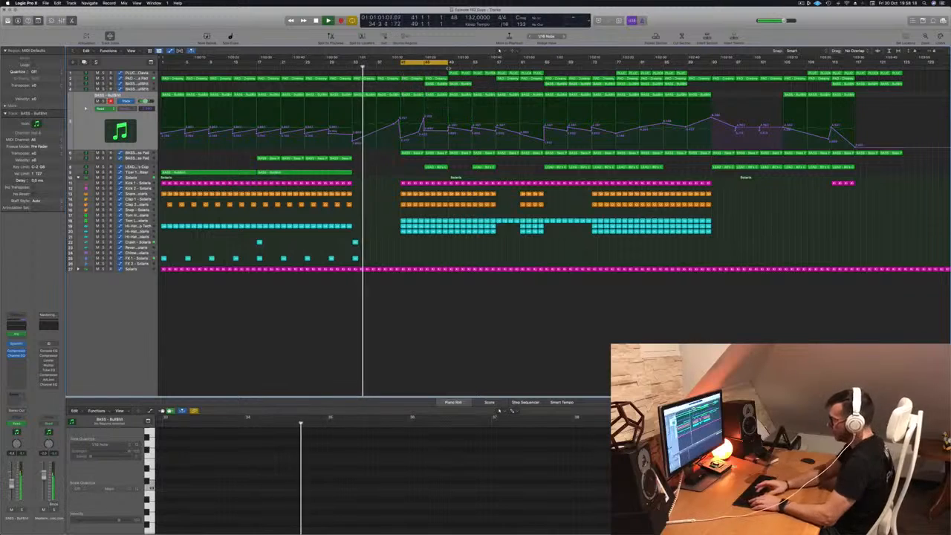
{"action": "key", "text": "ctrl+super+r"}
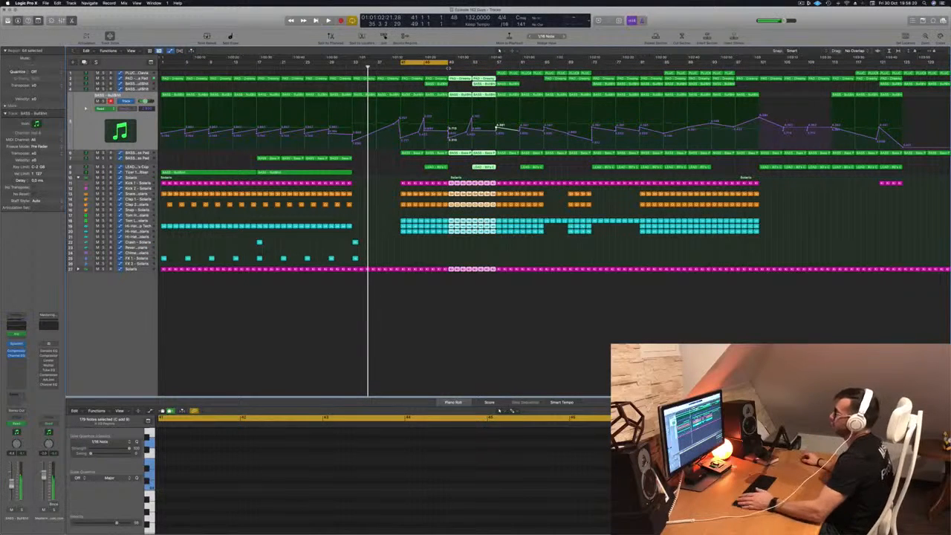
- Play from bar 41 and delete the snare, clap and hi-hat regions between bars 41 and 45, keeping the kick
{"action": "key", "text": "space"}
{"action": "key", "text": "space"}
{"action": "left_click_drag", "start_coordinate": [388, 193], "coordinate": [422, 234]}
{"action": "key", "text": "Delete"}
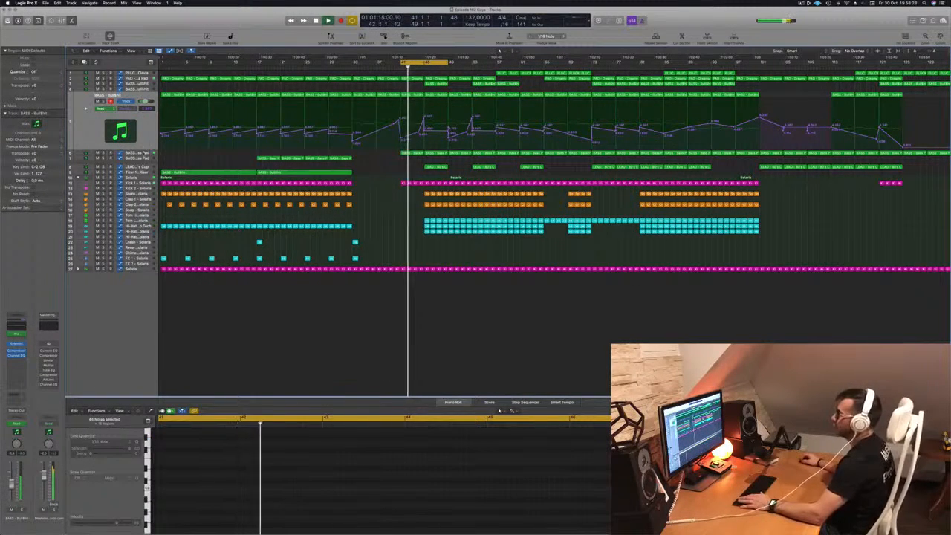
- Reshape the track 6 Bass Pad automation, smoothing the jump at bar 41 and raising the low point at bar 45
{"action": "left_click", "coordinate": [137, 153]}
{"action": "key", "text": "space"}
{"action": "key", "text": "space"}
{"action": "left_click", "coordinate": [402, 134]}
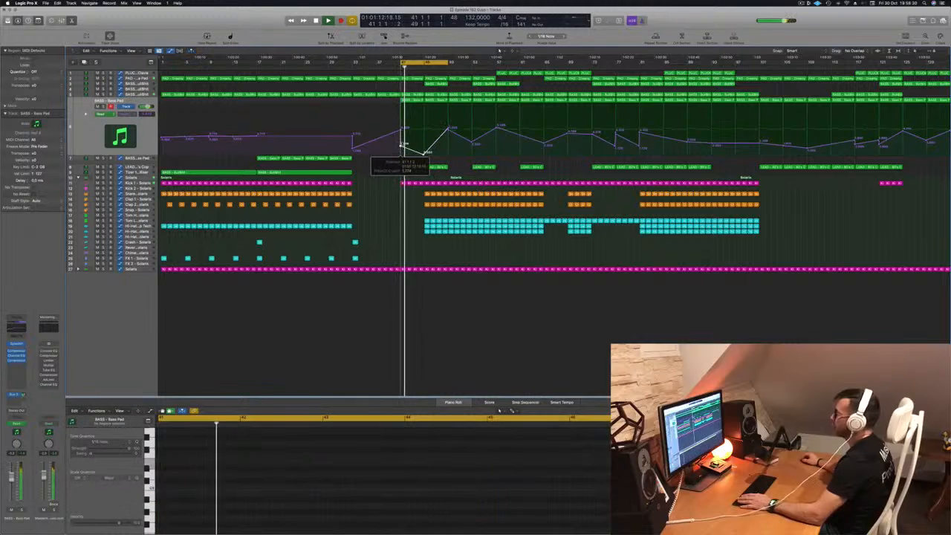
{"action": "key", "text": "space"}
{"action": "key", "text": "space"}
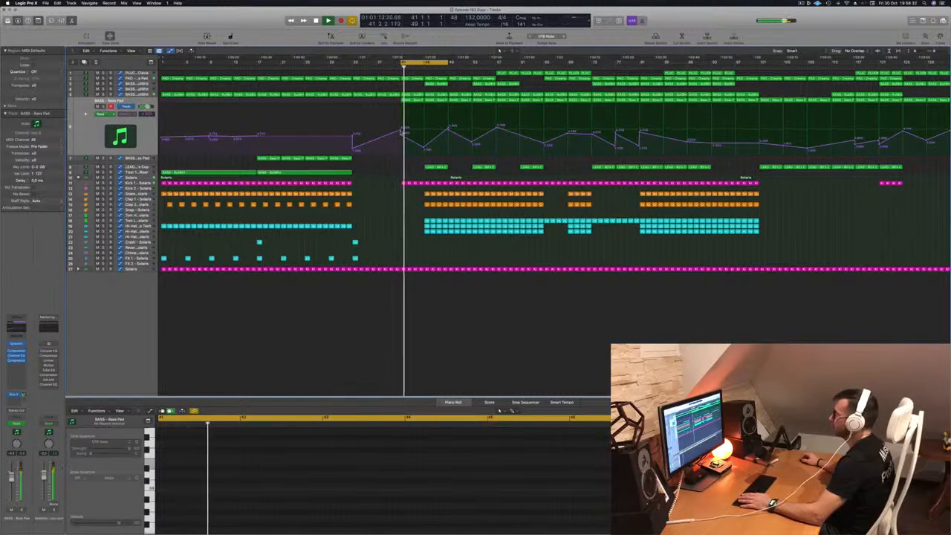
{"action": "mouse_move", "coordinate": [421, 144]}
{"action": "left_mouse_down"}
{"action": "mouse_move", "coordinate": [400, 133]}
{"action": "mouse_move", "coordinate": [425, 142]}
{"action": "left_mouse_up"}
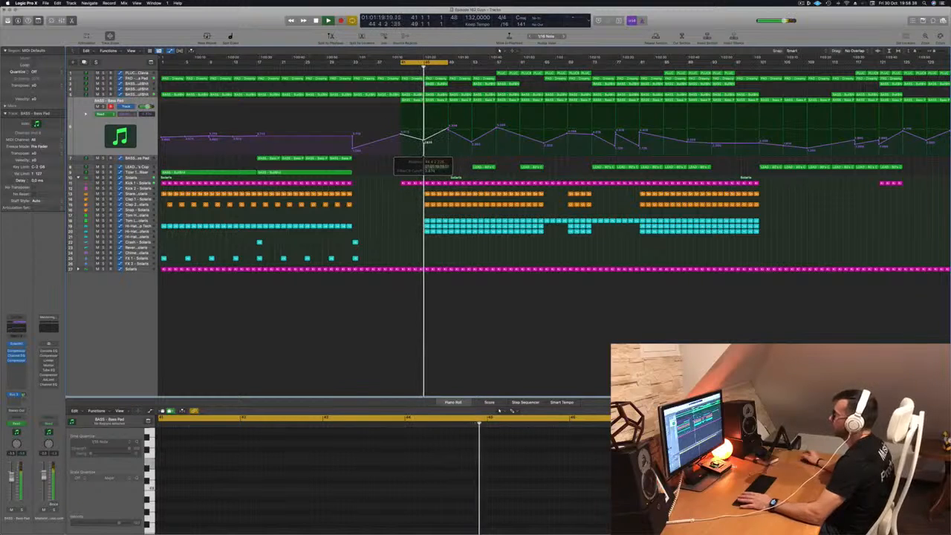
{"action": "key", "text": "space"}
- Delete the LEAD region and the track 3 BASS region at bar 45
{"action": "scroll", "coordinate": [425, 142], "scroll_direction": "down", "scroll_amount": 2}
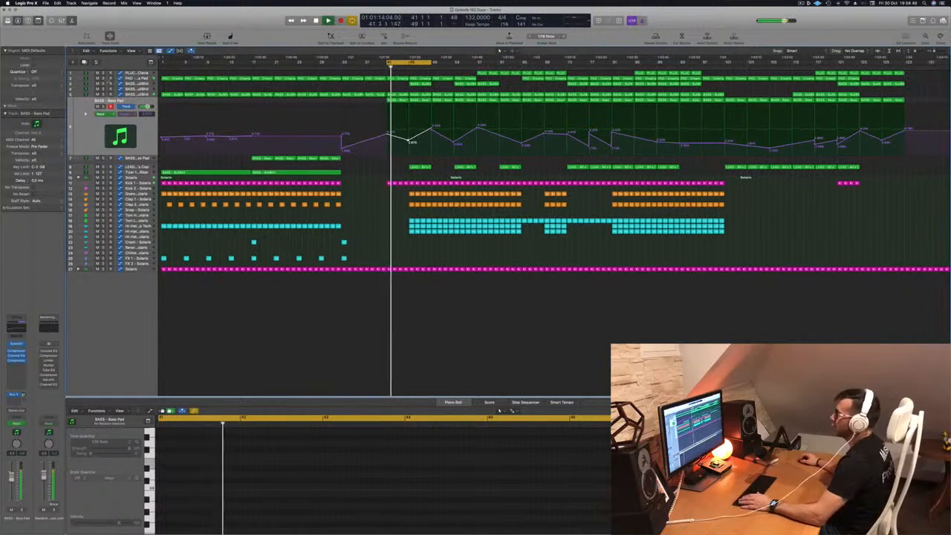
{"action": "left_click", "coordinate": [133, 84]}
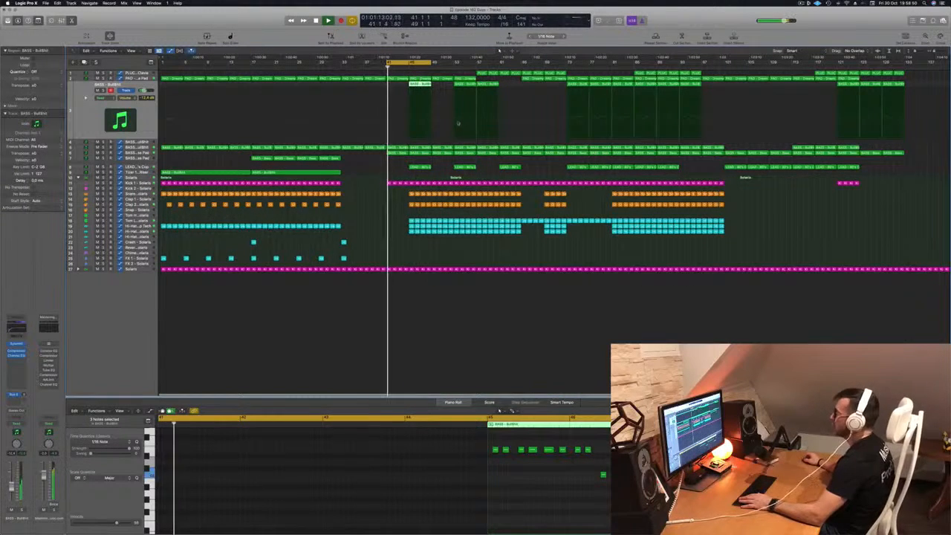
{"action": "left_click", "coordinate": [420, 169]}
{"action": "left_click", "coordinate": [420, 85]}
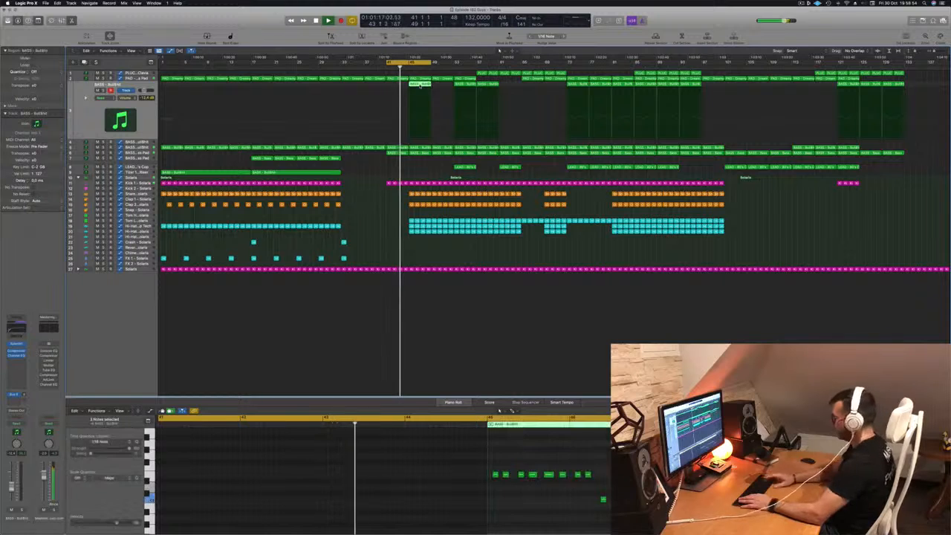
{"action": "key", "text": "BackSpace"}
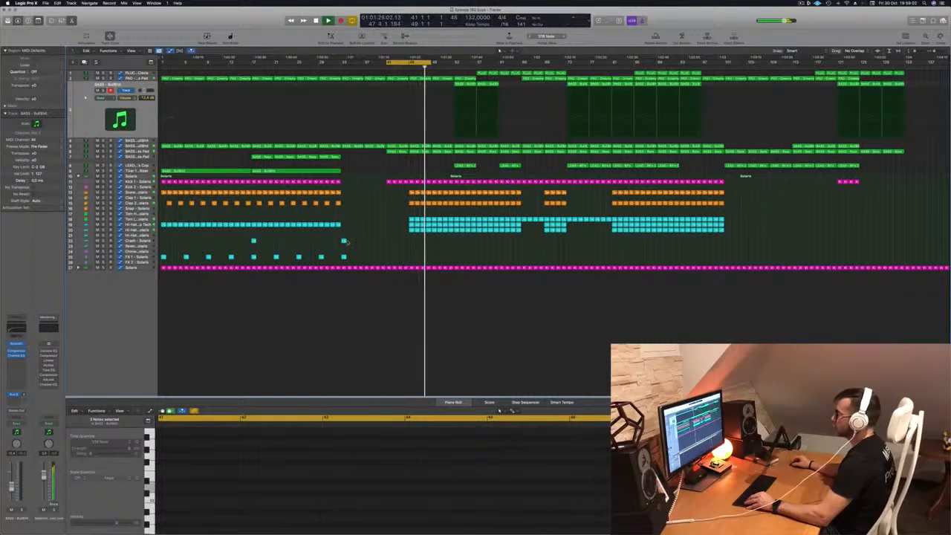
- Copy the Crash region from bar 33 to bar 45 and extend the cycle range to bar 57
{"action": "left_click_drag", "start_coordinate": [343, 241], "coordinate": [413, 246]}
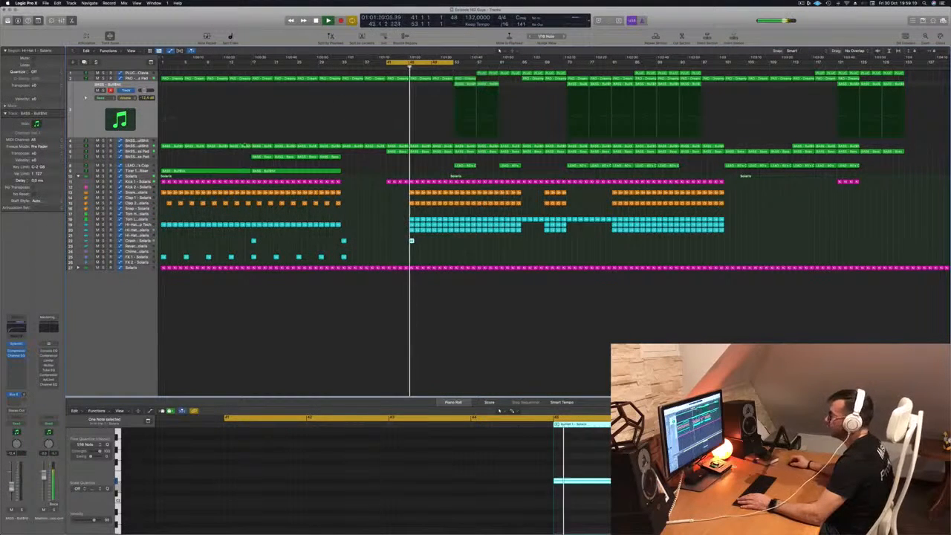
{"action": "left_click", "coordinate": [135, 153]}
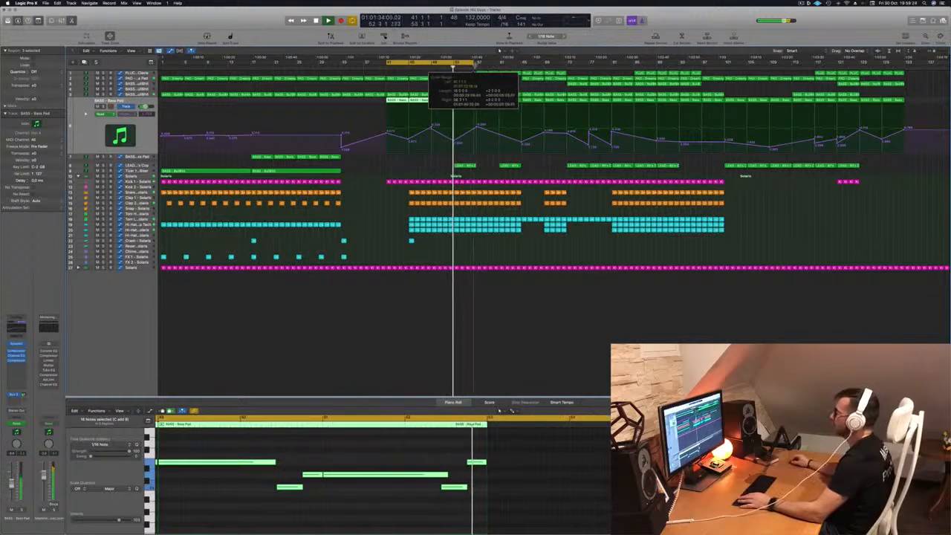
{"action": "left_click", "coordinate": [429, 169]}
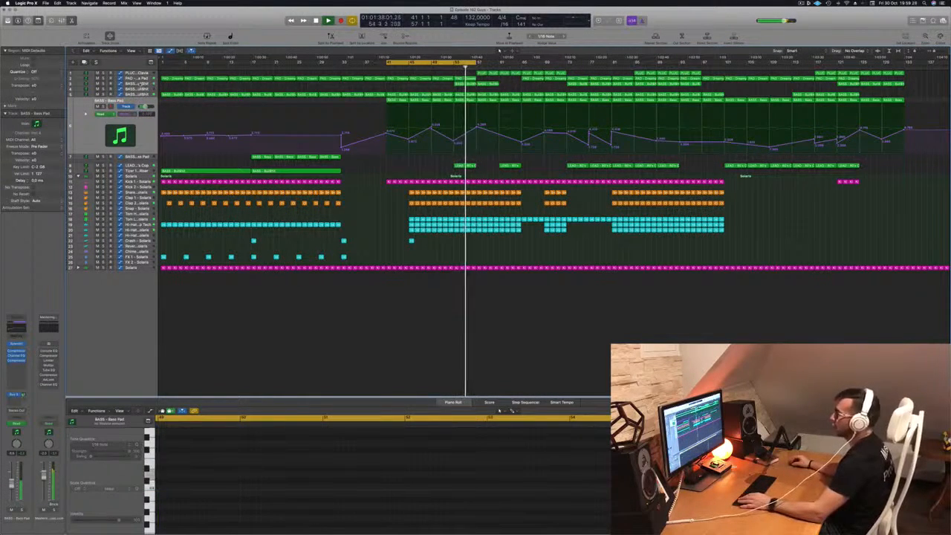
{"action": "left_click", "coordinate": [462, 83]}
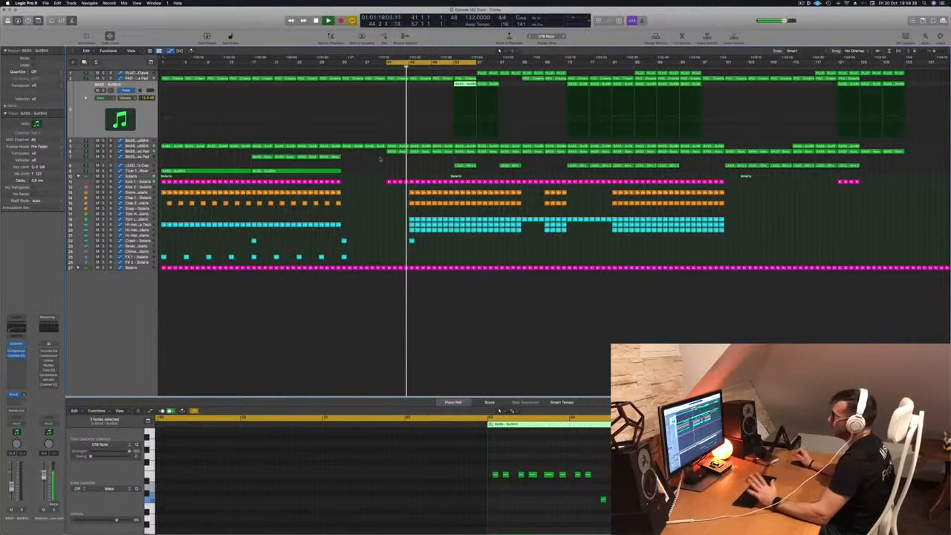
{"action": "left_click", "coordinate": [366, 213]}
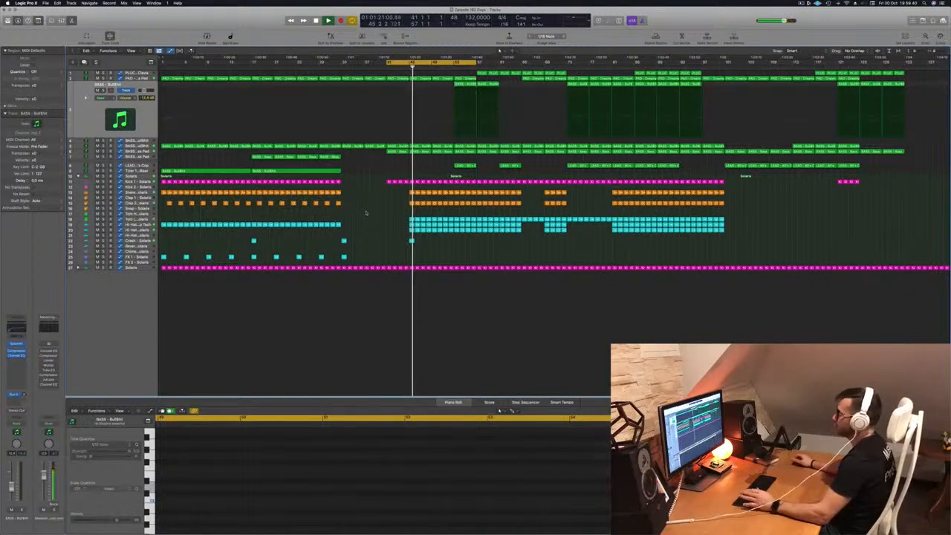
{"action": "scroll", "coordinate": [438, 172], "scroll_direction": "up", "scroll_amount": 5}
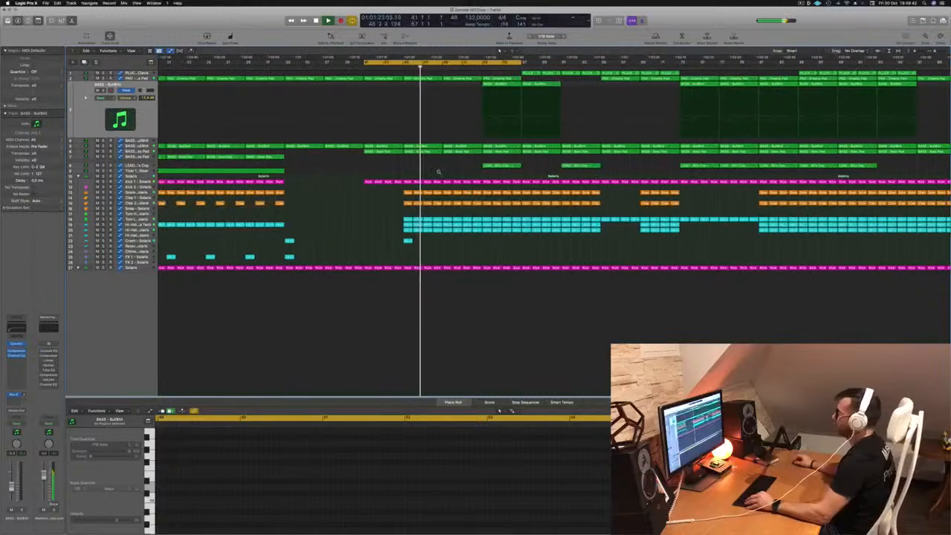
{"action": "scroll", "coordinate": [439, 173], "scroll_direction": "down", "scroll_amount": 3}
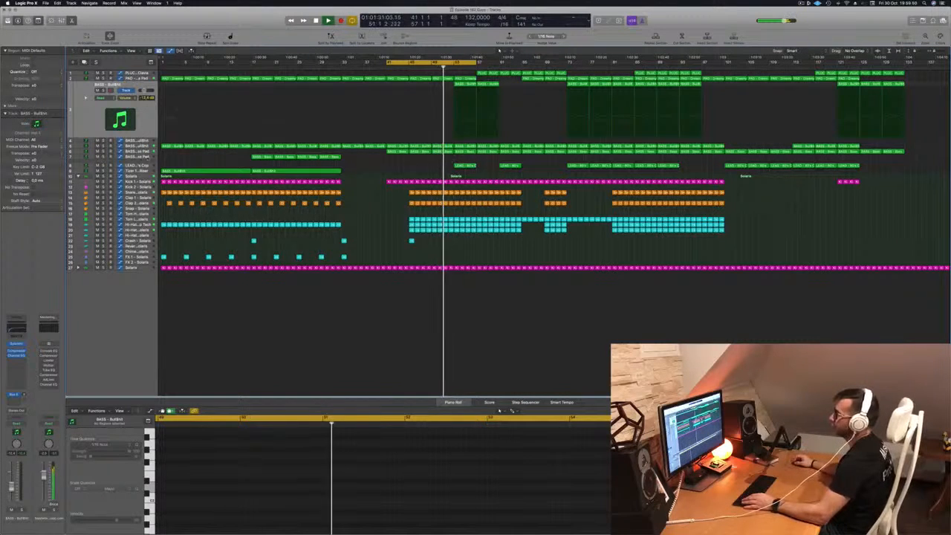
- Copy the last BASS - Bass Pad region on track 7 to bar 53 with its automation and show the track's automation lanes
{"action": "left_click", "coordinate": [146, 151]}
{"action": "left_click", "coordinate": [147, 157]}
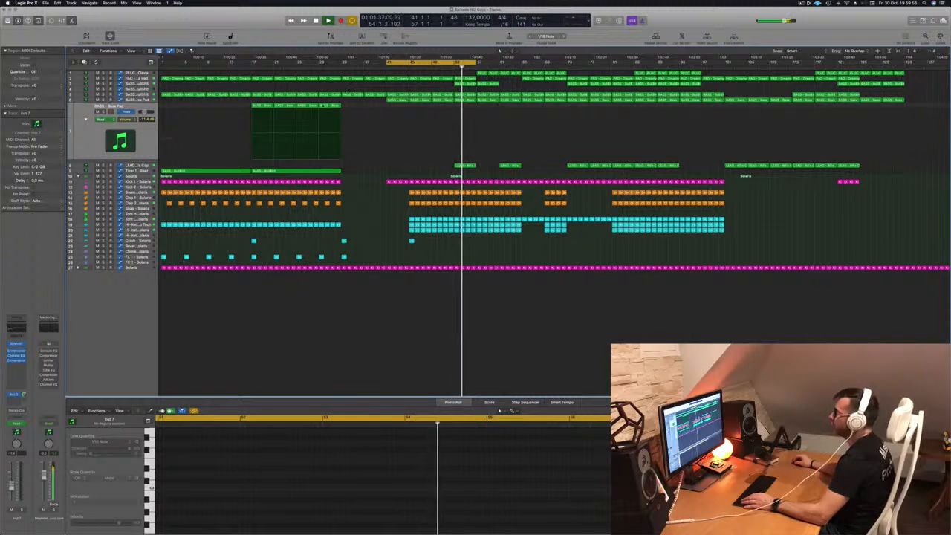
{"action": "left_click", "coordinate": [328, 105]}
{"action": "left_click_drag", "start_coordinate": [330, 106], "coordinate": [466, 113]}
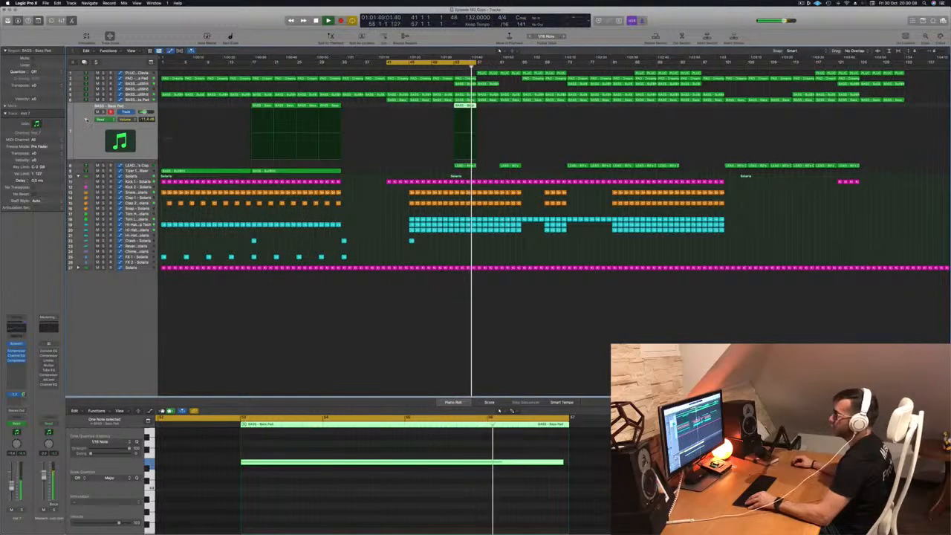
{"action": "left_click", "coordinate": [86, 119]}
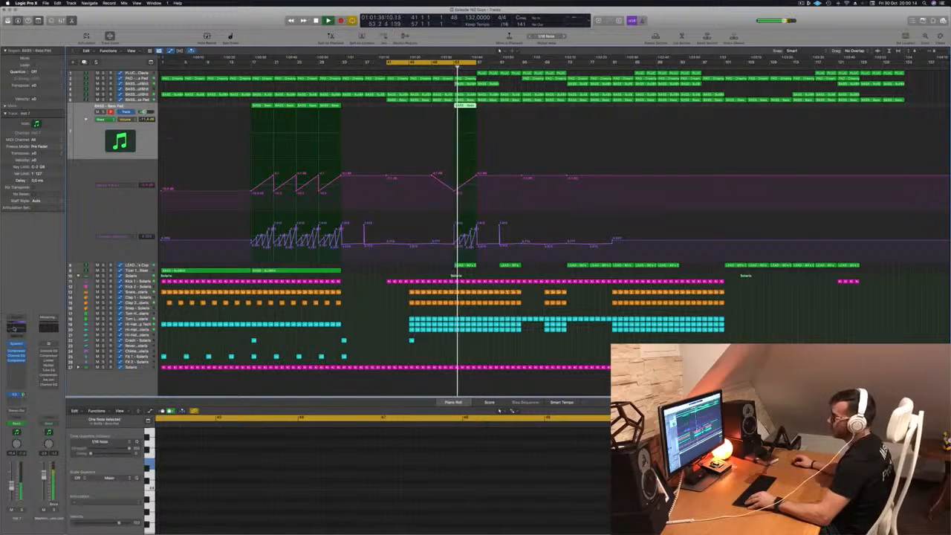
- Enable the low cut in track 7's Channel EQ and set it to 210 Hz
{"action": "left_click", "coordinate": [13, 329]}
{"action": "left_click", "coordinate": [329, 116]}
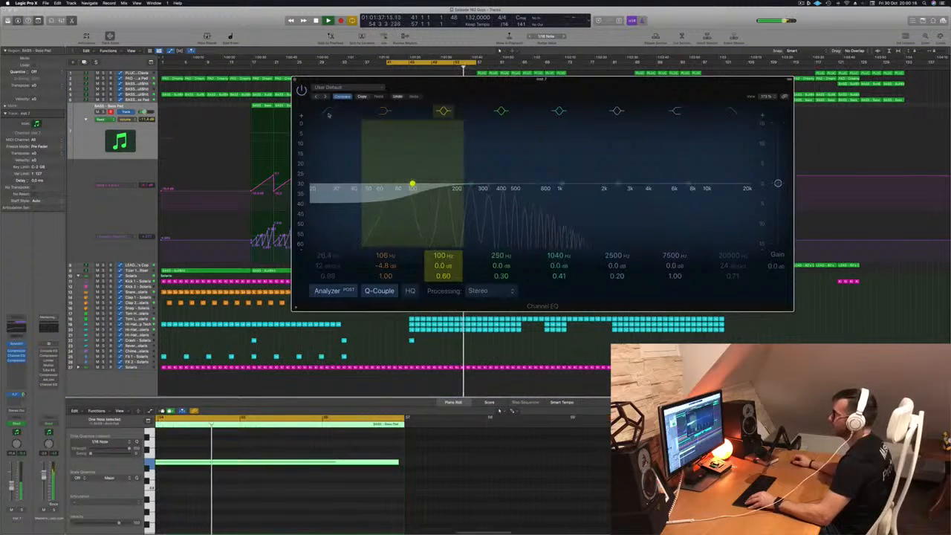
{"action": "left_click_drag", "start_coordinate": [335, 185], "coordinate": [460, 178]}
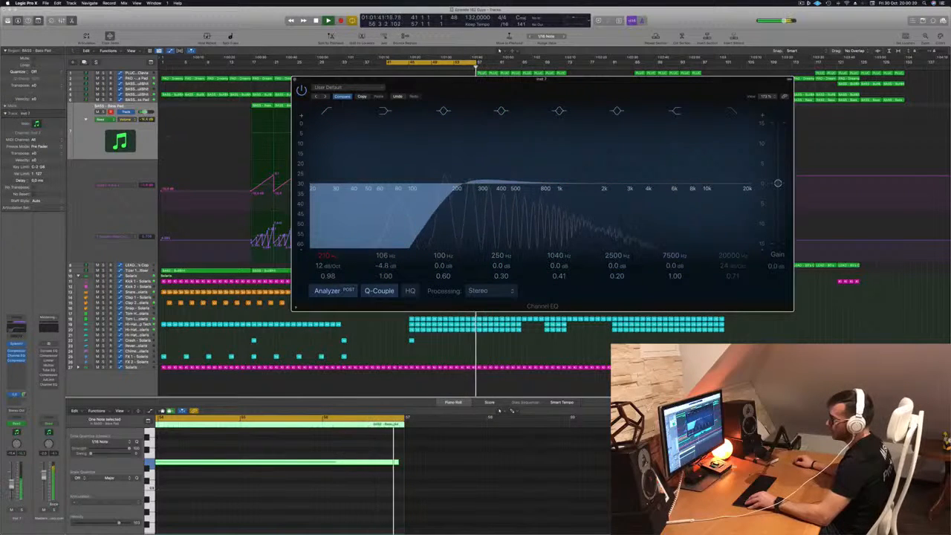
{"action": "left_click", "coordinate": [294, 80]}
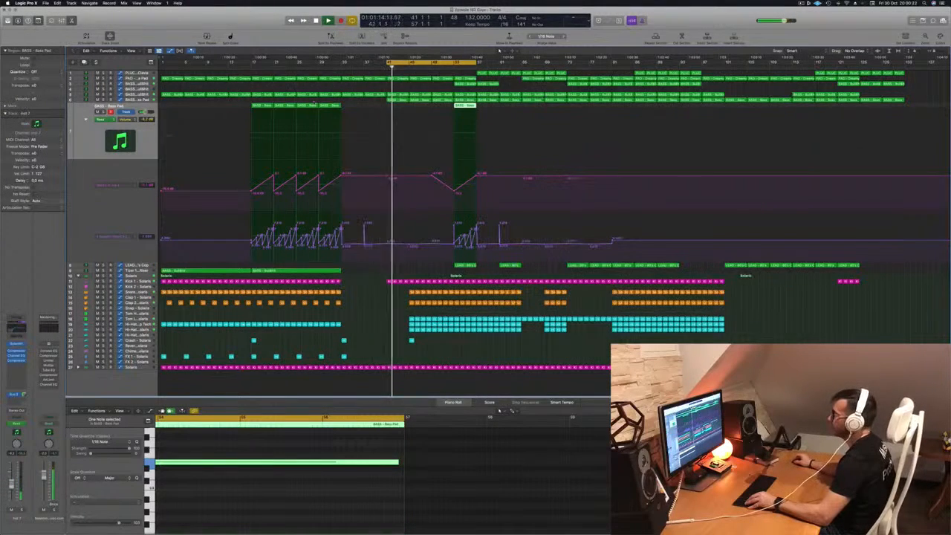
- Audition the copied Bass Pad region around bar 53 and extend the cycle range to bar 65
{"action": "left_click", "coordinate": [448, 67]}
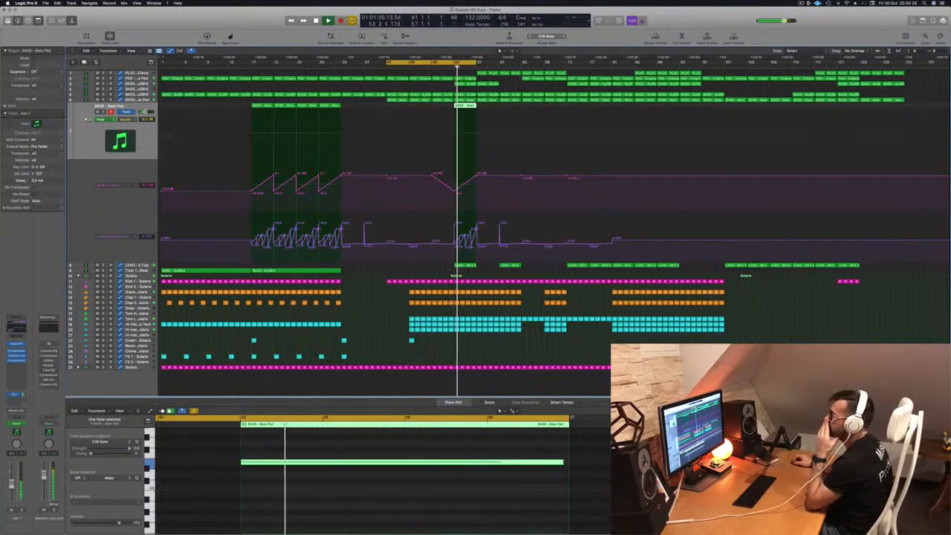
{"action": "left_click_drag", "start_coordinate": [130, 142], "coordinate": [364, 208]}
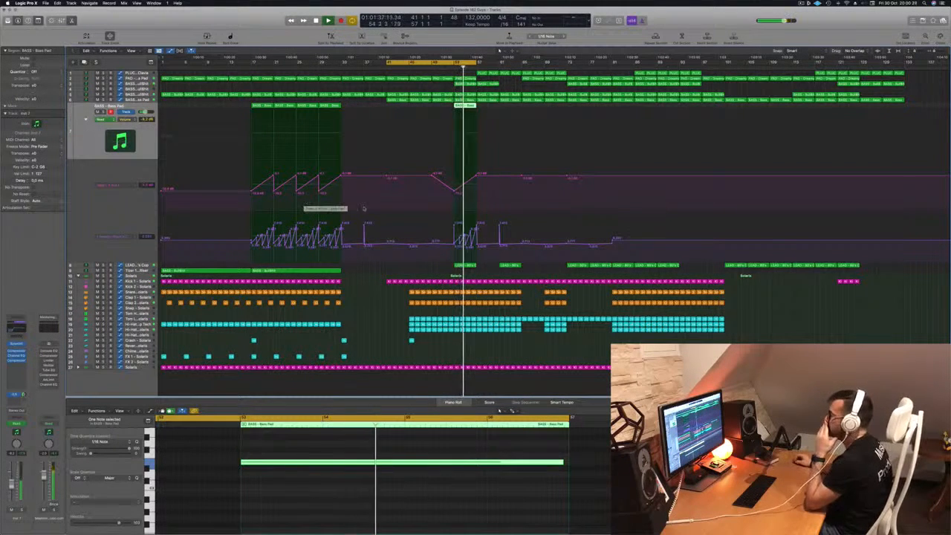
{"action": "left_click", "coordinate": [471, 229]}
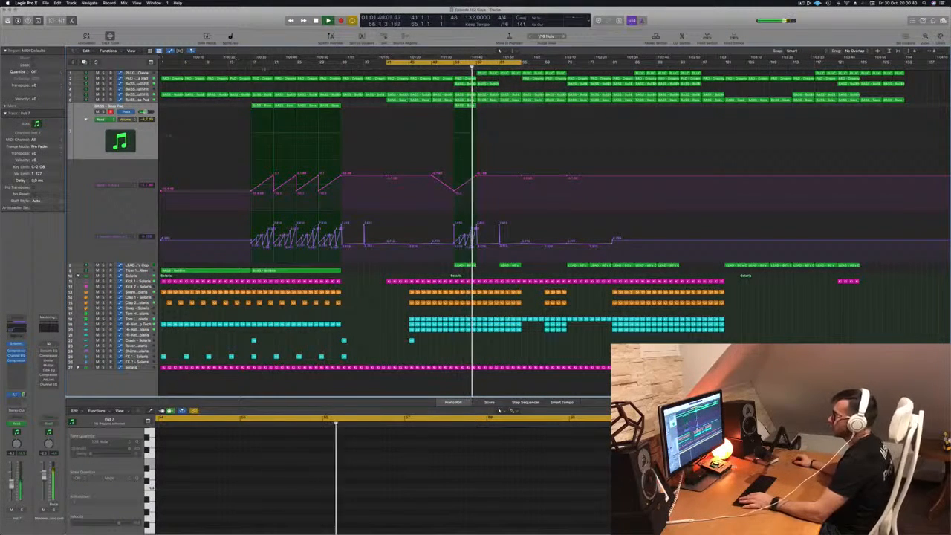
- Play track 7's earlier regions from bar 17 and set its Channel EQ low cut to 23.4 Hz
{"action": "left_click", "coordinate": [250, 67]}
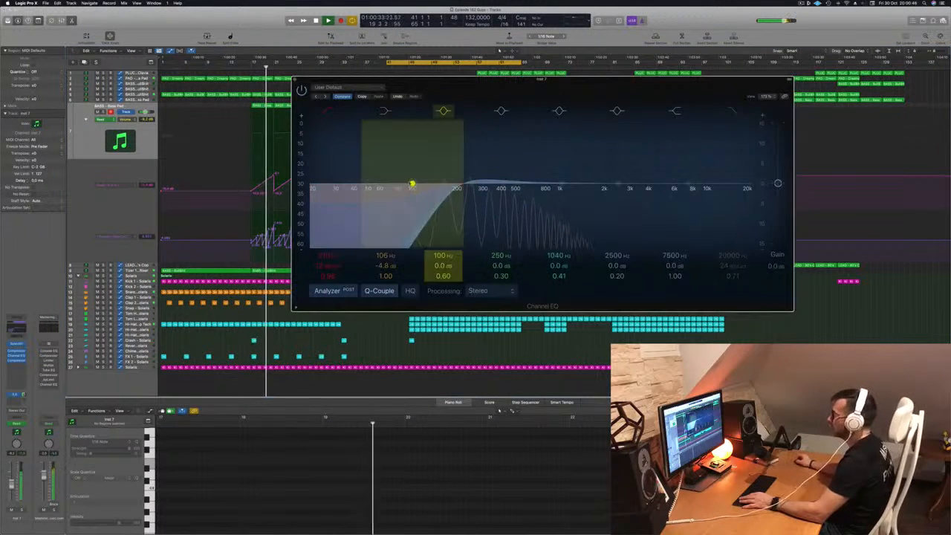
{"action": "left_click_drag", "start_coordinate": [460, 184], "coordinate": [319, 183]}
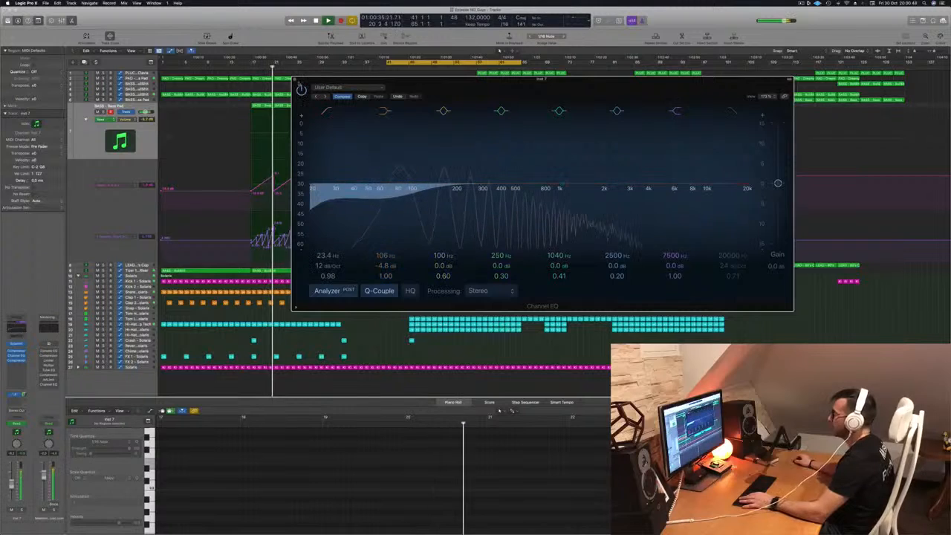
{"action": "left_click", "coordinate": [295, 79]}
- Duplicate the track 7 Bass Pad track with its settings and move the bar 53 region onto the new track
{"action": "left_click", "coordinate": [465, 106]}
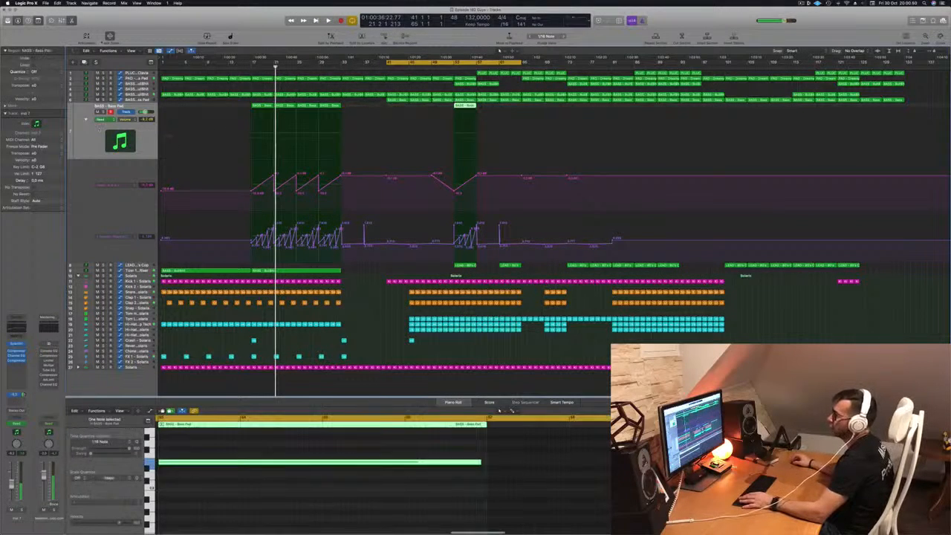
{"action": "key", "text": "super+d"}
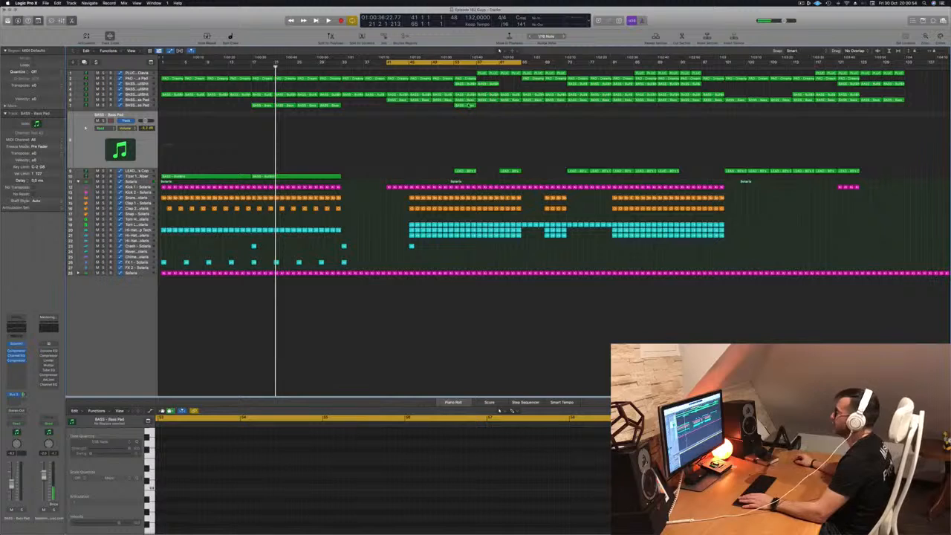
{"action": "left_click", "coordinate": [469, 106]}
{"action": "left_click_drag", "start_coordinate": [469, 105], "coordinate": [469, 124]}
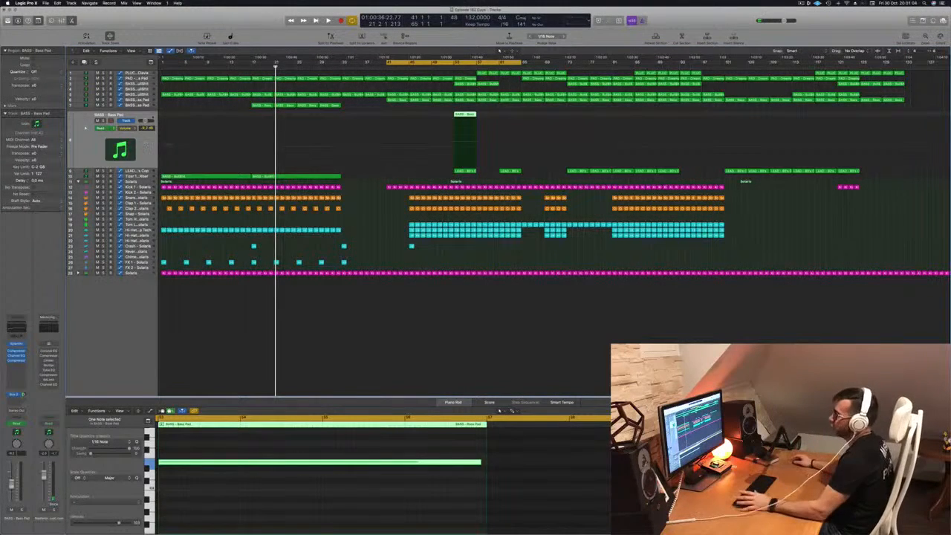
- Raise the Channel EQ low cut on the duplicated Bass Pad track to remove its low frequencies
{"action": "left_click", "coordinate": [17, 355]}
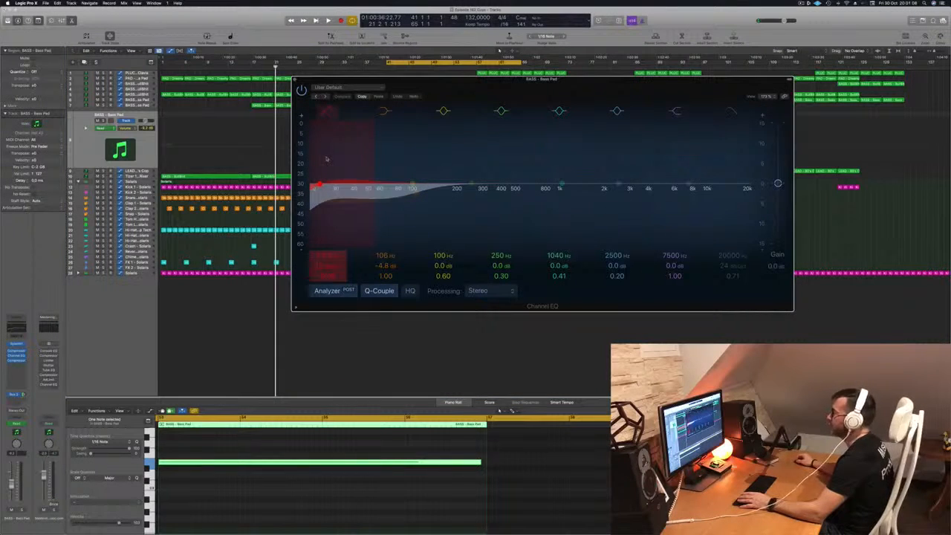
{"action": "left_click_drag", "start_coordinate": [325, 159], "coordinate": [452, 158]}
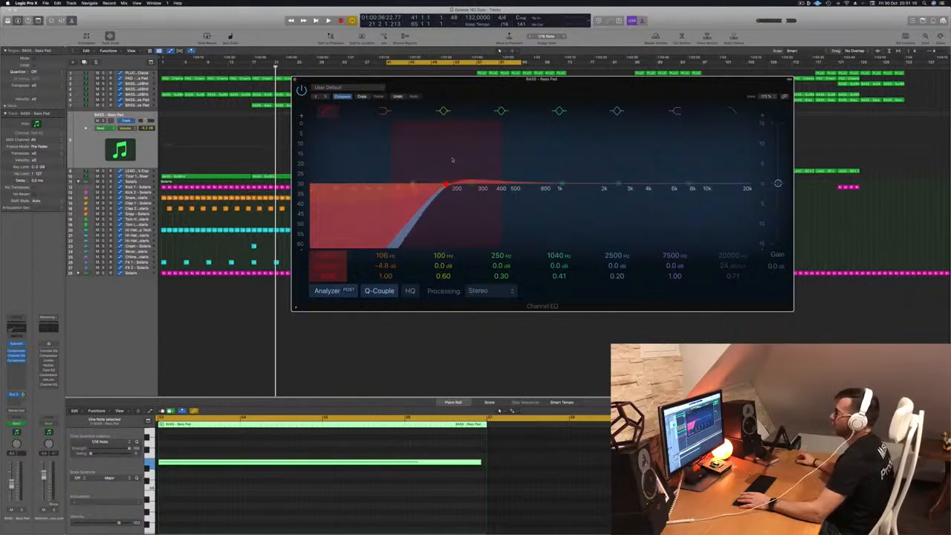
{"action": "left_click", "coordinate": [295, 79]}
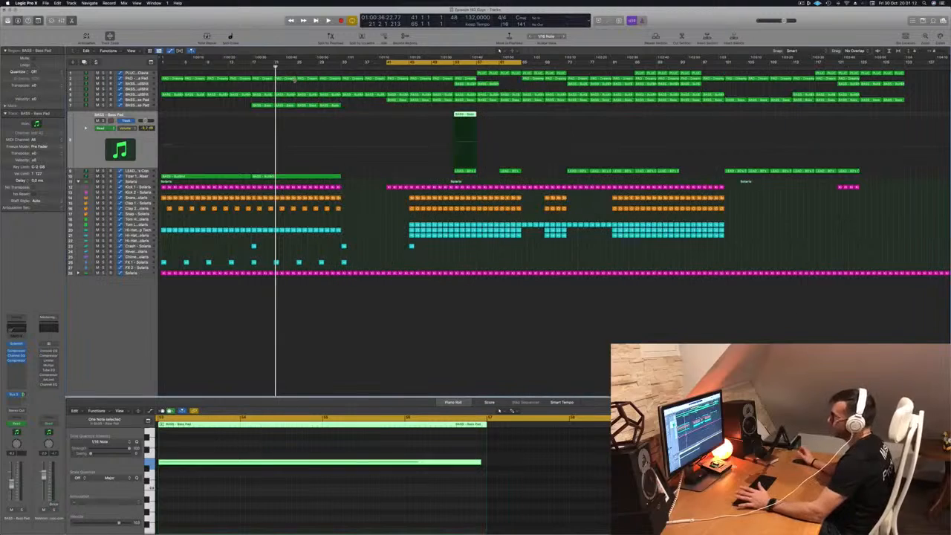
- Play the section around bar 53 and again from bar 41 to audition the filtered Bass Pad duplicate
{"action": "left_click", "coordinate": [469, 100]}
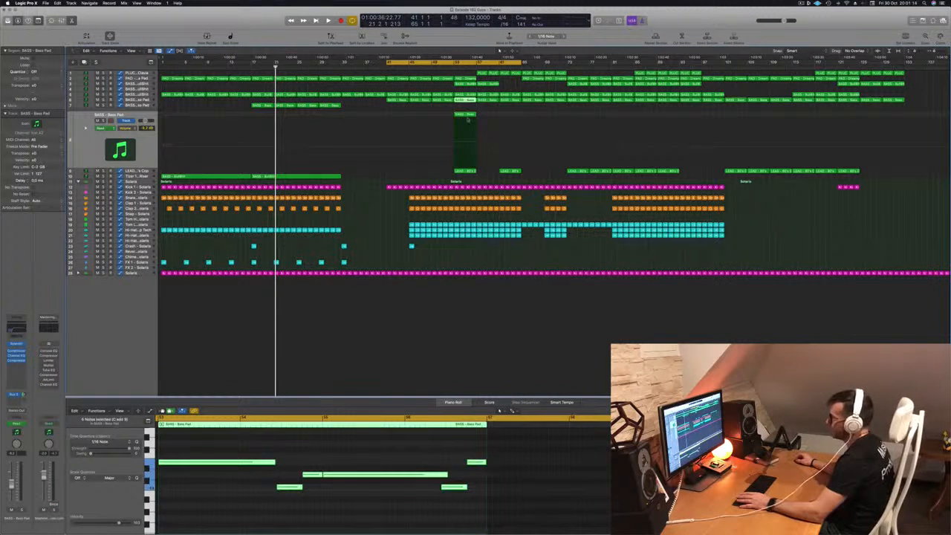
{"action": "key", "text": "shift+space"}
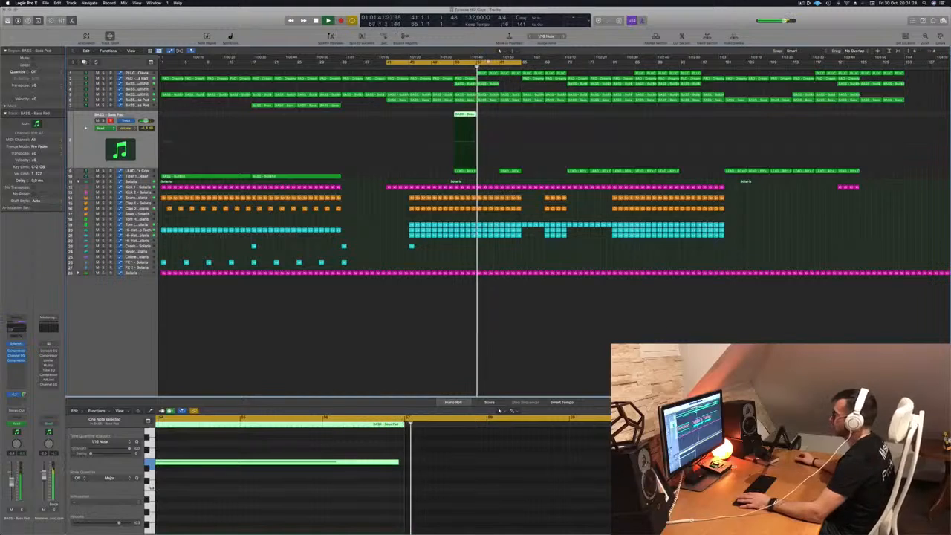
{"action": "key", "text": "space"}
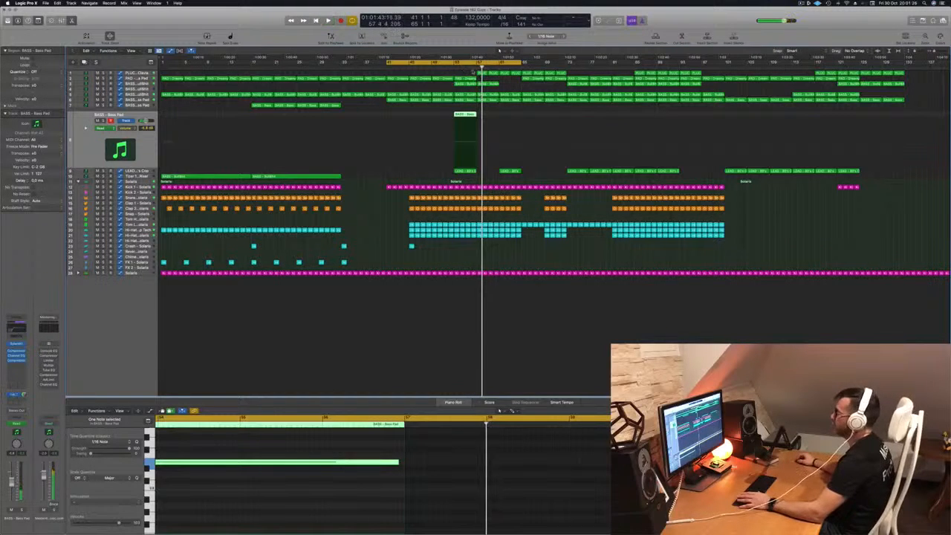
{"action": "key", "text": "space"}
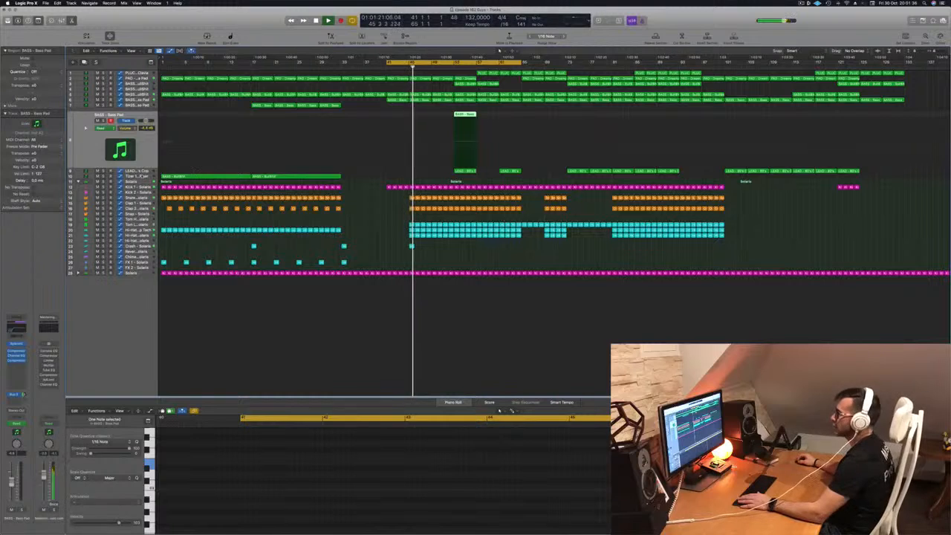
- Duplicate the track 10 riser track with its settings and copy the riser region onto the new track at bar 41
{"action": "left_click", "coordinate": [314, 176]}
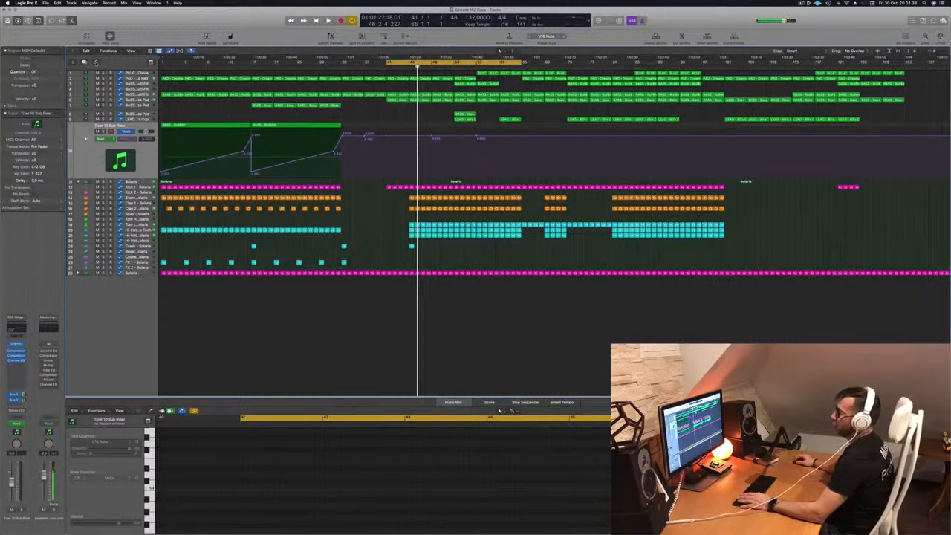
{"action": "left_click", "coordinate": [84, 63]}
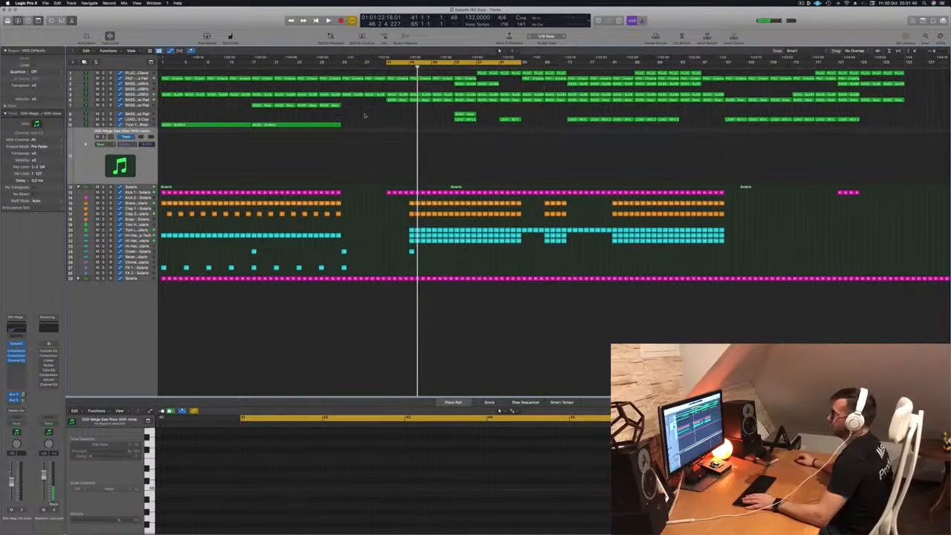
{"action": "left_click_drag", "start_coordinate": [327, 125], "coordinate": [431, 141]}
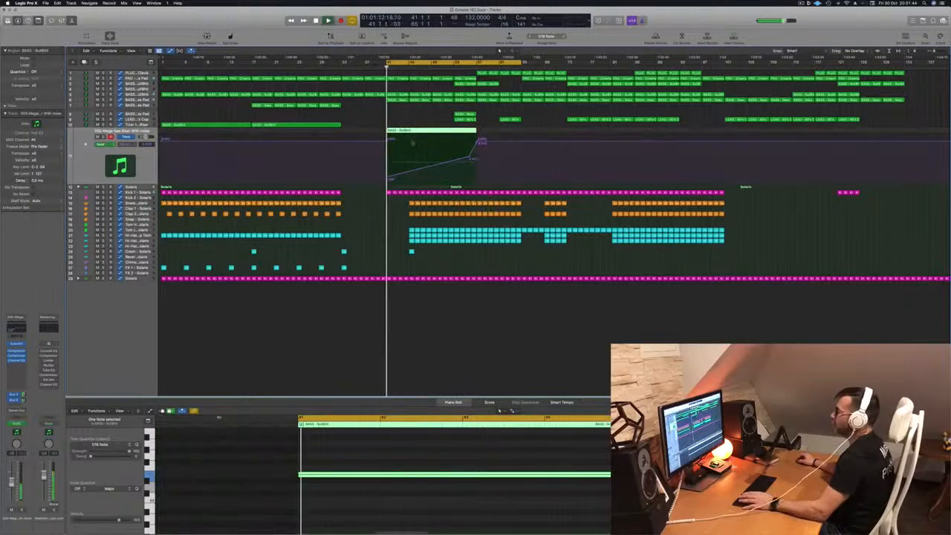
- Delete the automation on the duplicated riser track, undo the accidental cut of the arrangement section, and reselect the riser region at bar 41
{"action": "key", "text": "ctrl+super+BackSpace"}
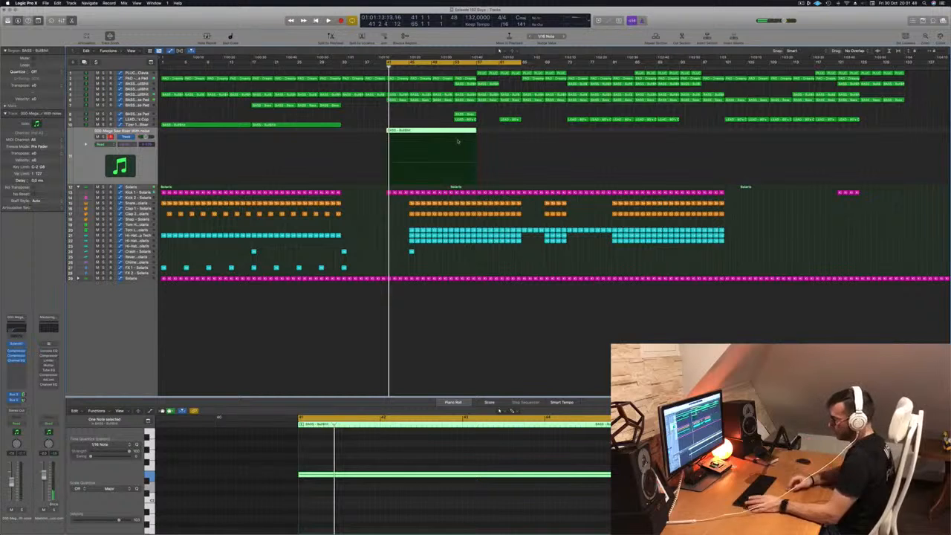
{"action": "key", "text": "ctrl+super+x"}
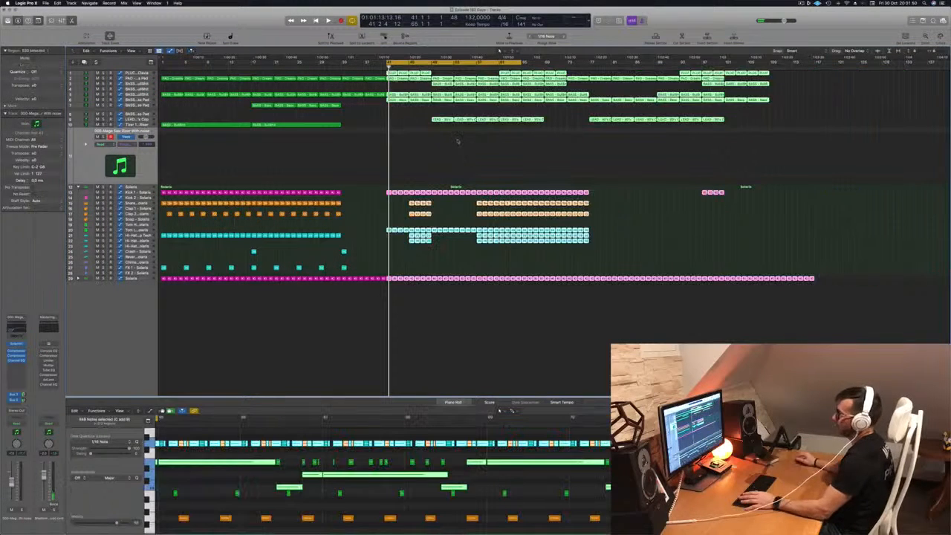
{"action": "key", "text": "super+z"}
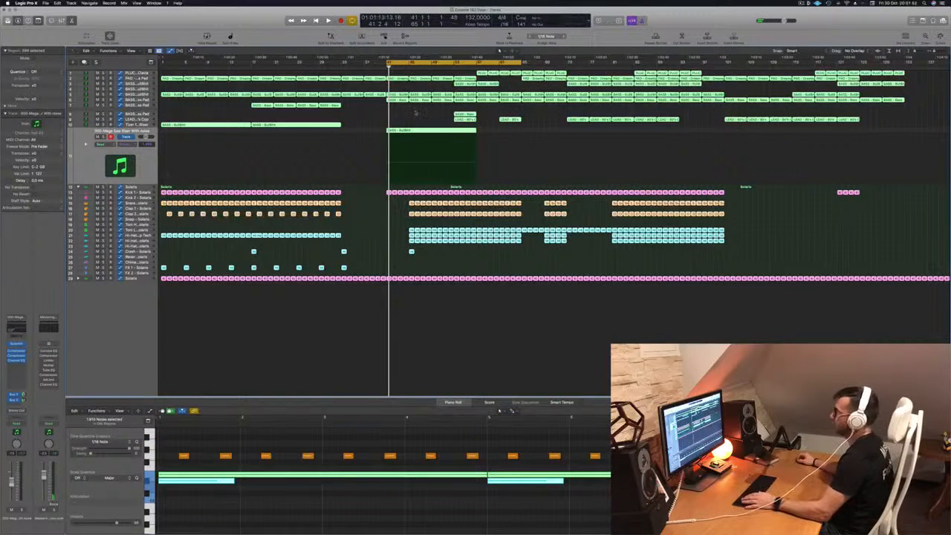
{"action": "left_click", "coordinate": [416, 113]}
{"action": "left_click", "coordinate": [419, 131]}
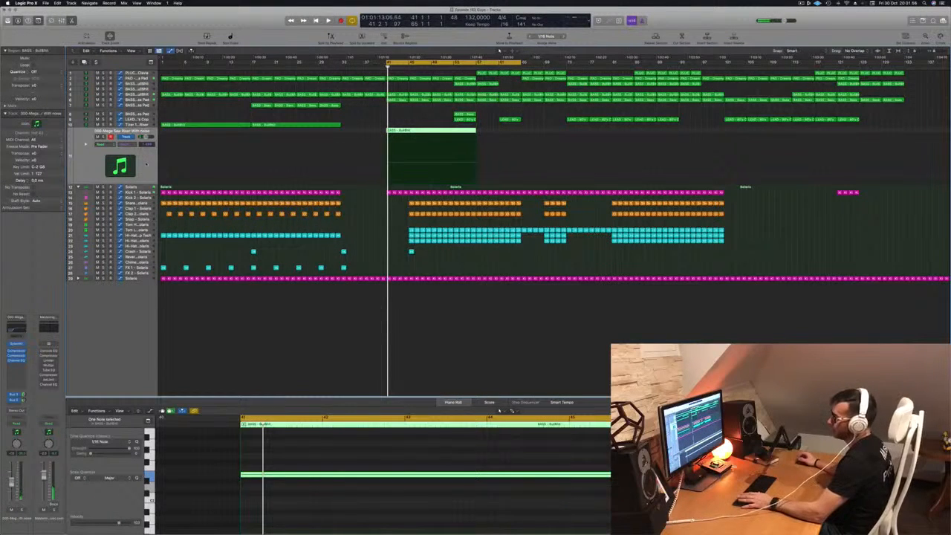
- Load the Rizer 2 Winds preset in Sylenth1 on the duplicated riser track and play it from bar 41
{"action": "key", "text": "space"}
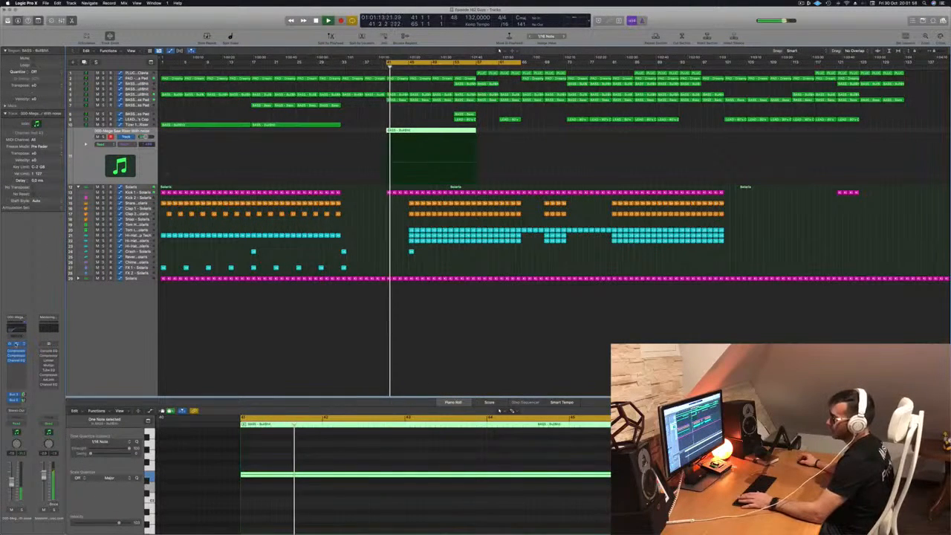
{"action": "left_click", "coordinate": [16, 344]}
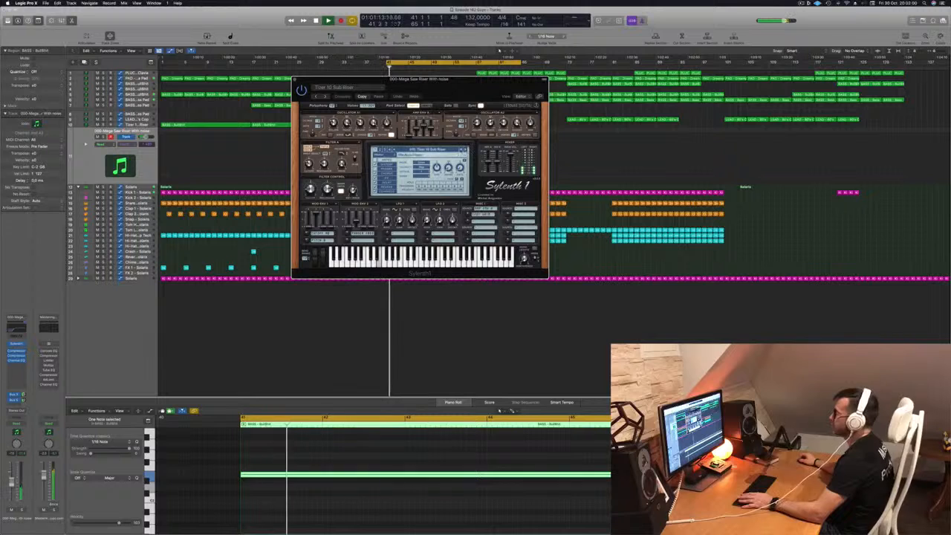
{"action": "left_click", "coordinate": [429, 150]}
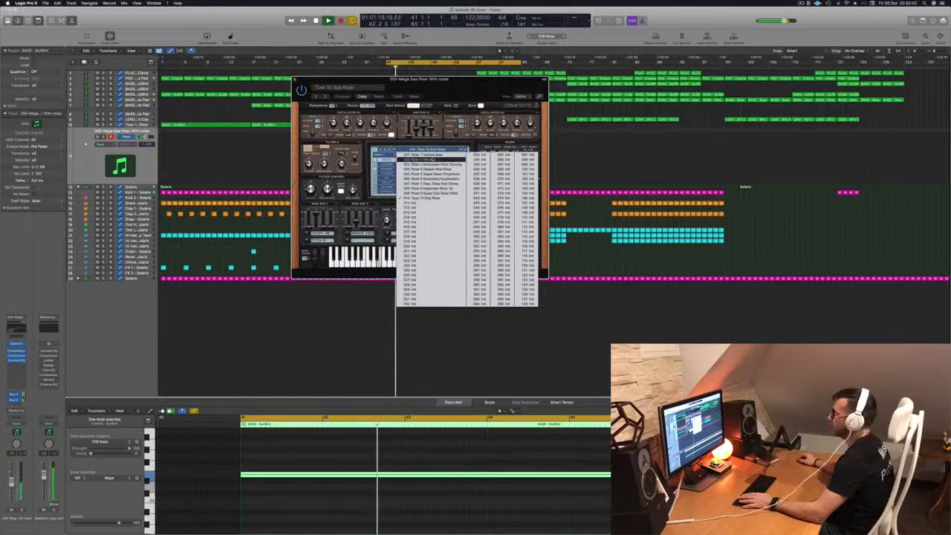
{"action": "left_click", "coordinate": [432, 156]}
{"action": "key", "text": "space"}
{"action": "key", "text": "space"}
{"action": "left_click_drag", "start_coordinate": [452, 80], "coordinate": [515, 84]}
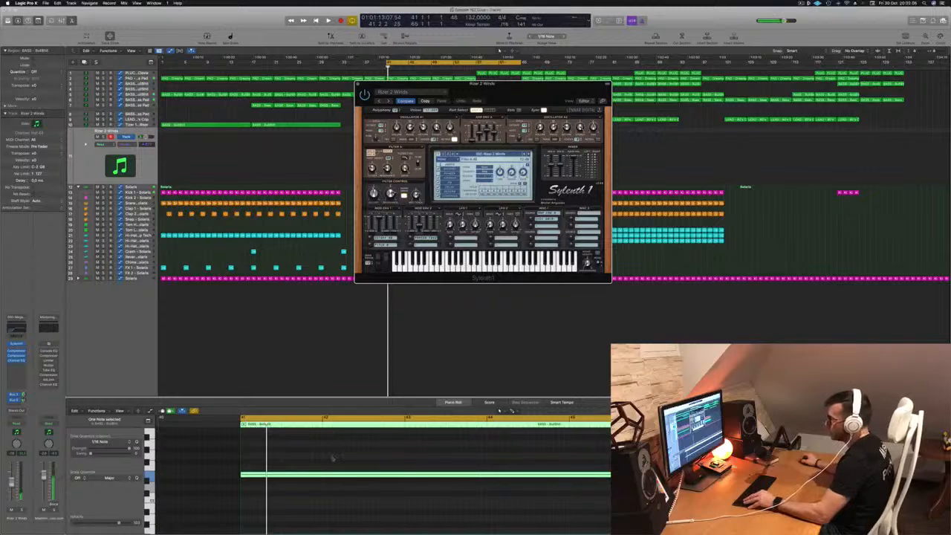
- Shift the pitch of the long note in the bar 41 riser region and move the synth window clear of the region
{"action": "left_click", "coordinate": [334, 485]}
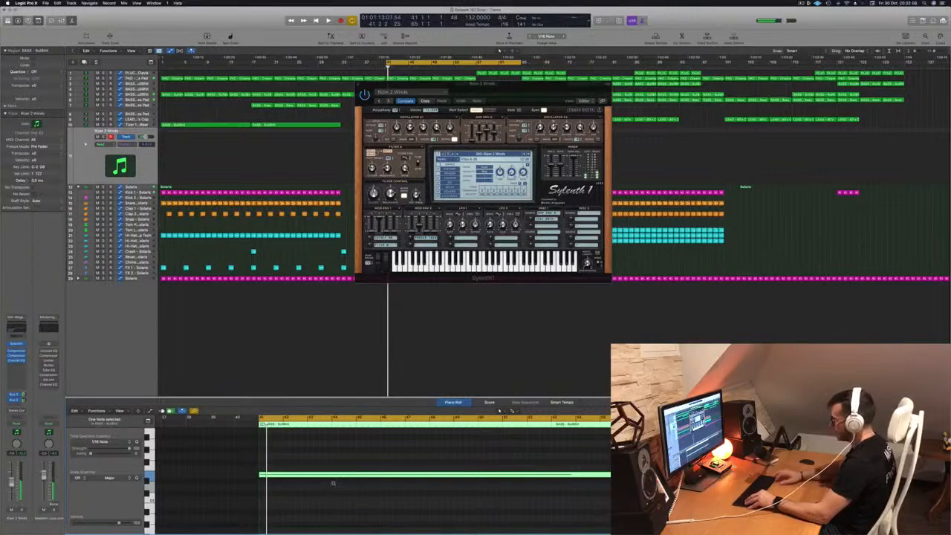
{"action": "key", "text": "Delete"}
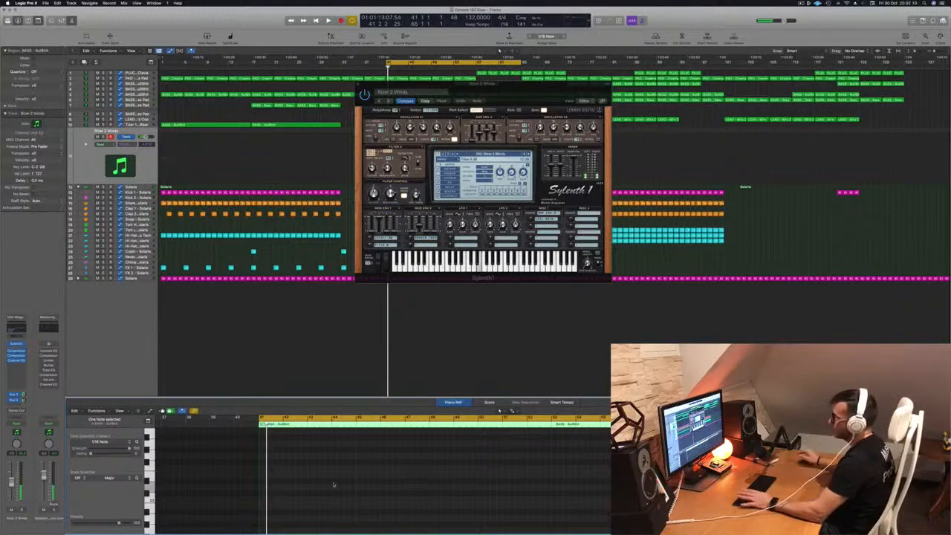
{"action": "left_click_drag", "start_coordinate": [530, 86], "coordinate": [681, 110]}
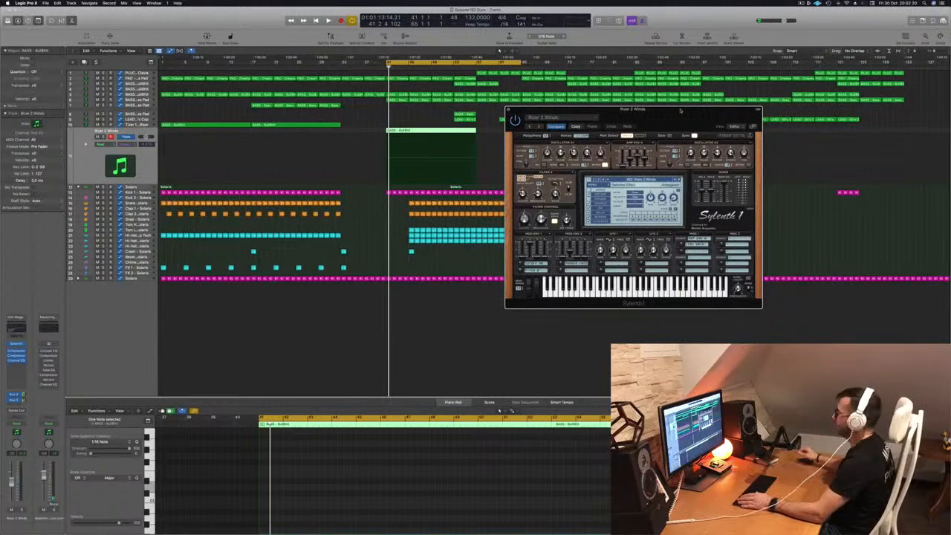
{"action": "left_click_drag", "start_coordinate": [680, 110], "coordinate": [605, 139]}
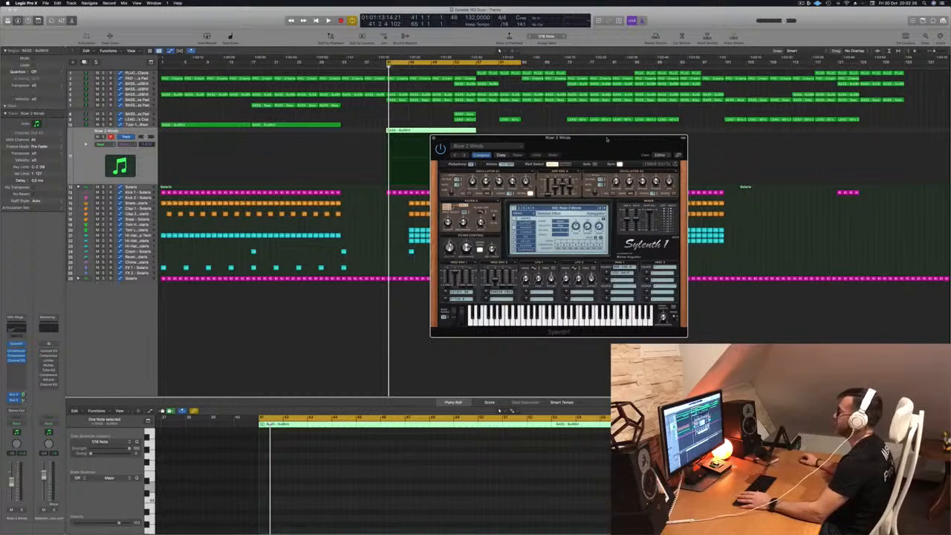
- Play the arrangement from bar 41 to audition the Rizer 2 Winds sound and adjust its bus send while listening
{"action": "key", "text": "space"}
{"action": "left_click_drag", "start_coordinate": [606, 139], "coordinate": [569, 132]}
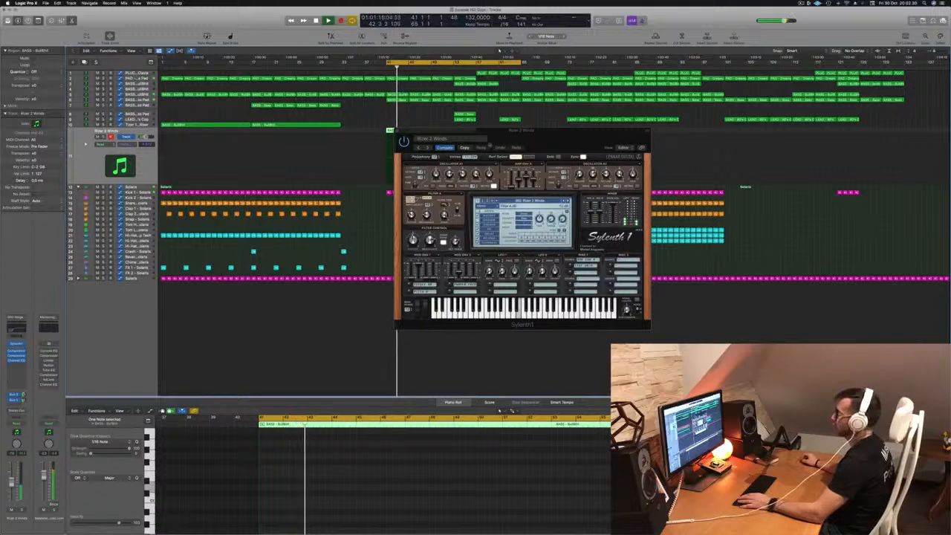
{"action": "left_click_drag", "start_coordinate": [570, 132], "coordinate": [620, 138]}
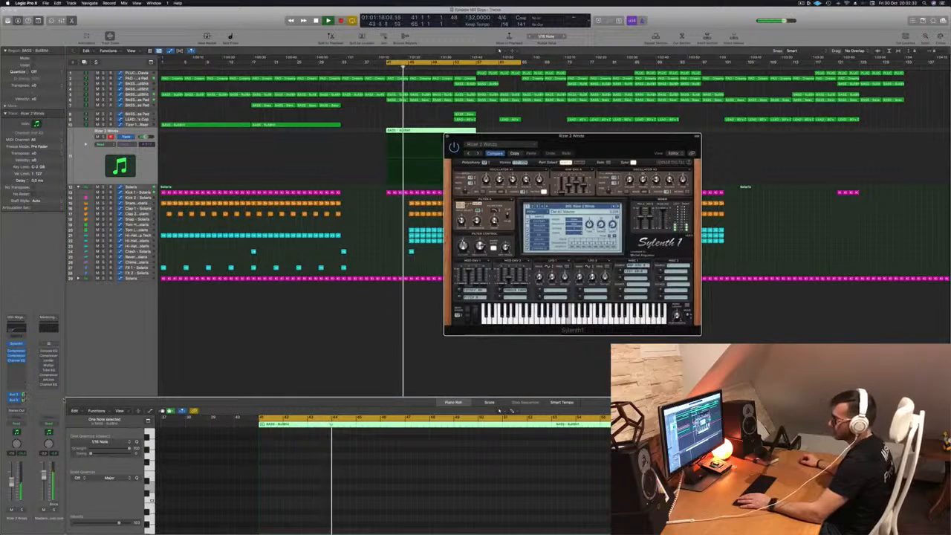
{"action": "left_click", "coordinate": [23, 398]}
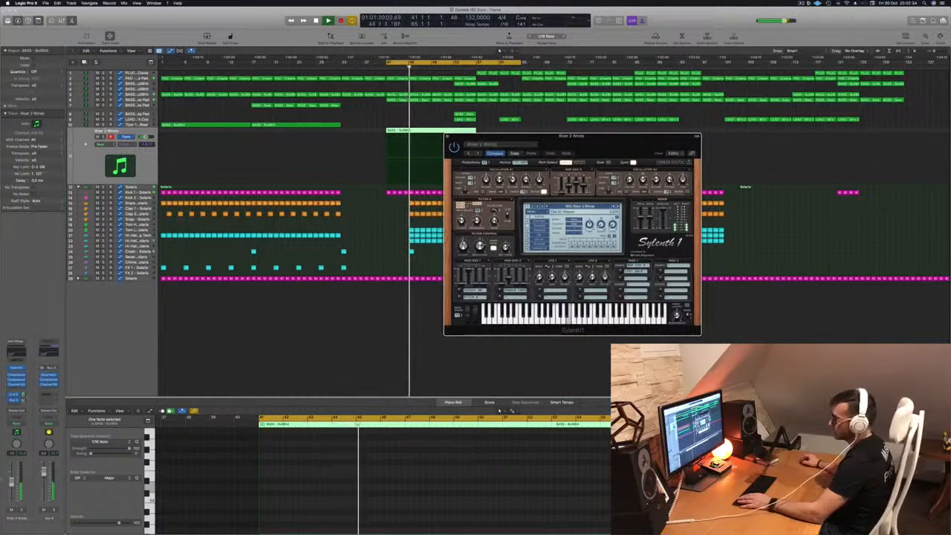
{"action": "left_click", "coordinate": [22, 510]}
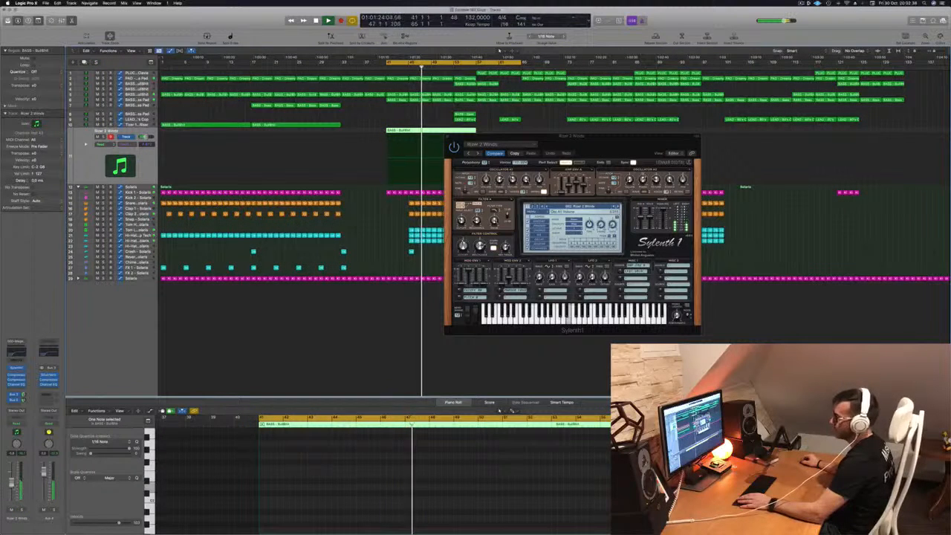
{"action": "left_click_drag", "start_coordinate": [572, 136], "coordinate": [644, 162]}
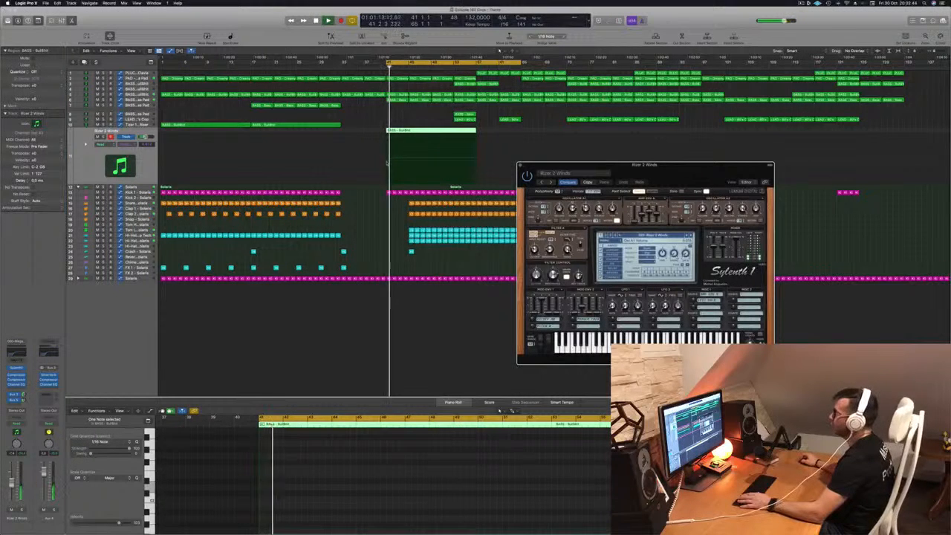
- Draw rising automation on the Rizer 2 Winds track from bar 41 to 57 with a dip at bar 49, auditioning it in solo
{"action": "left_click", "coordinate": [386, 162]}
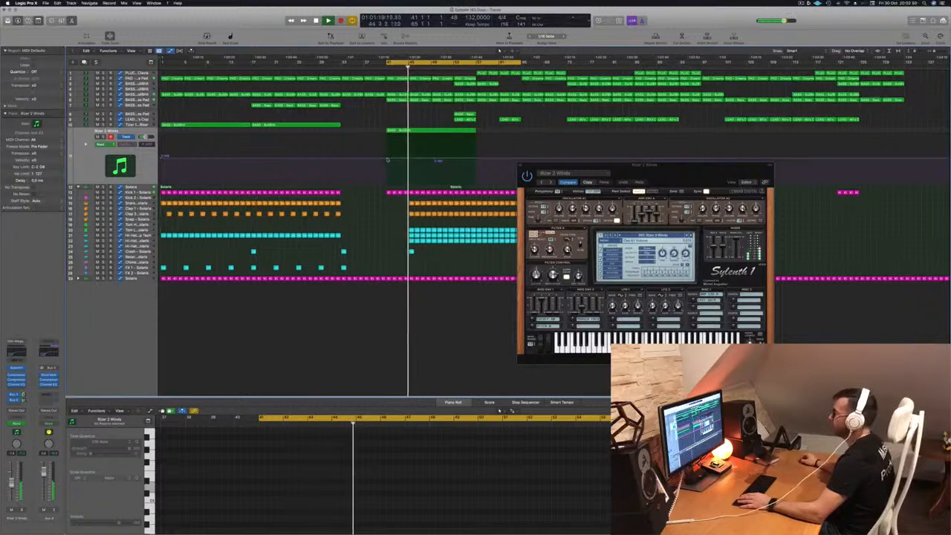
{"action": "mouse_move", "coordinate": [394, 160]}
{"action": "left_mouse_down"}
{"action": "mouse_move", "coordinate": [438, 152]}
{"action": "mouse_move", "coordinate": [433, 160]}
{"action": "mouse_move", "coordinate": [480, 141]}
{"action": "left_mouse_up"}
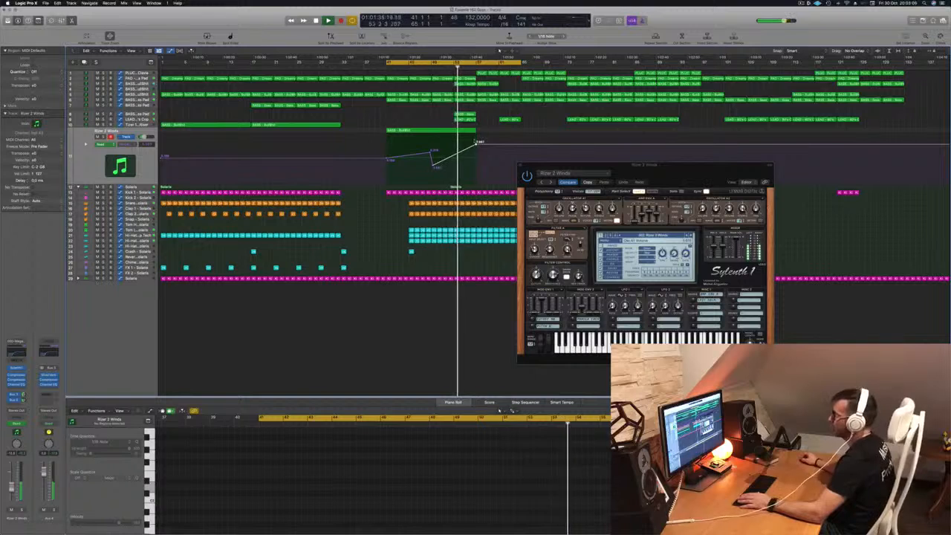
{"action": "left_click_drag", "start_coordinate": [476, 144], "coordinate": [476, 137]}
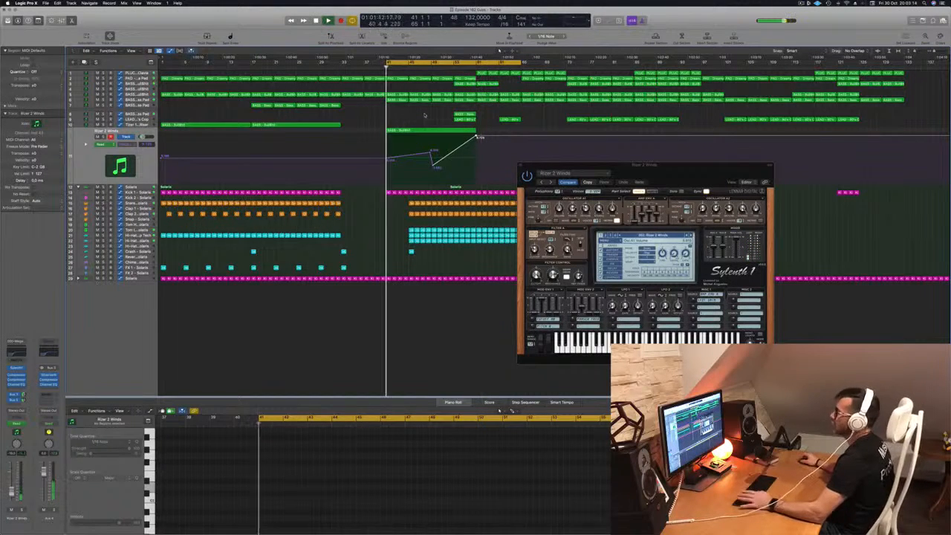
{"action": "key", "text": "ctrl+s"}
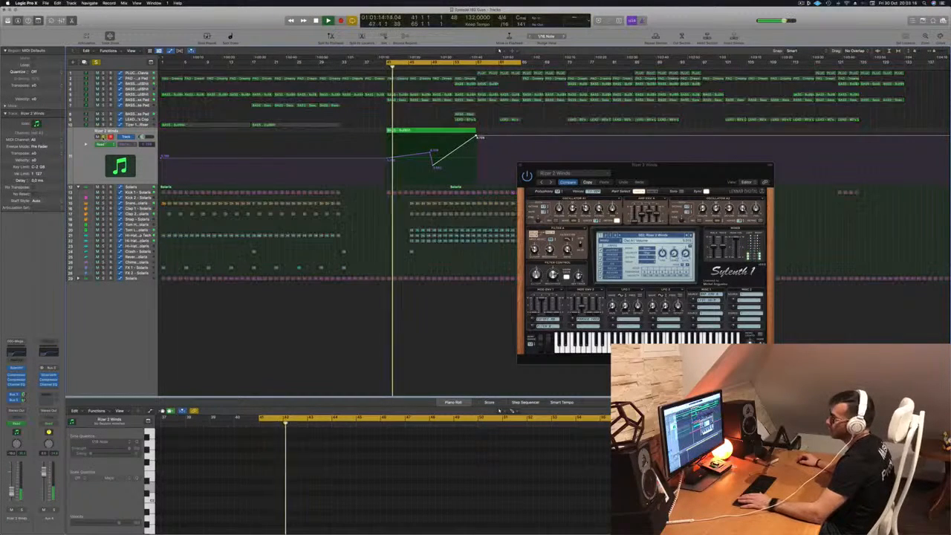
{"action": "key", "text": "ctrl+s"}
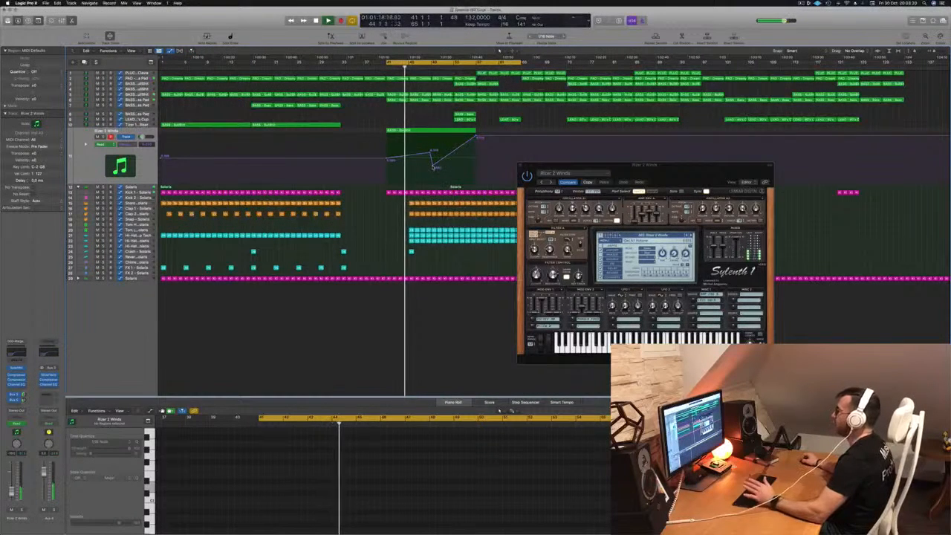
- Remove the automation points around bar 49, shape a gentle rise that steepens just before bar 57, and close the Sylenth1 window
{"action": "left_click", "coordinate": [432, 165]}
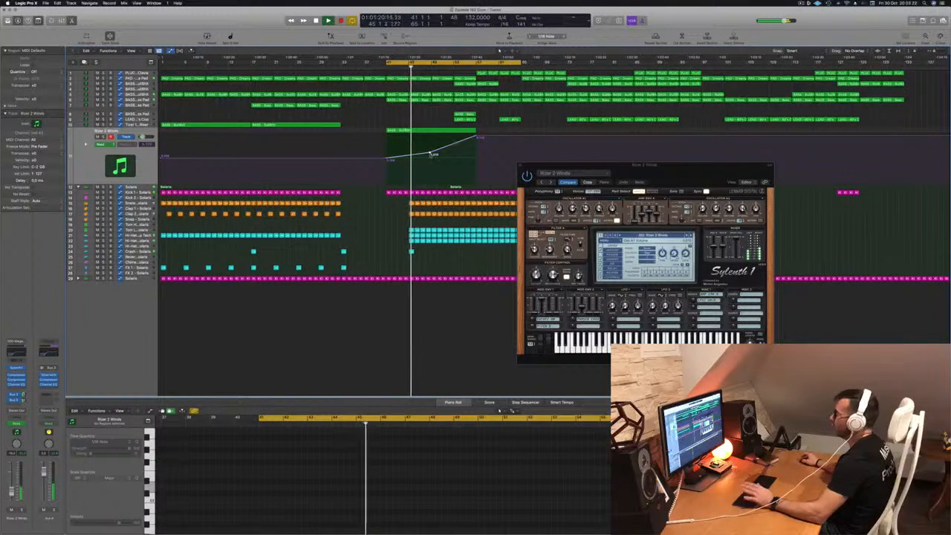
{"action": "left_click", "coordinate": [430, 153]}
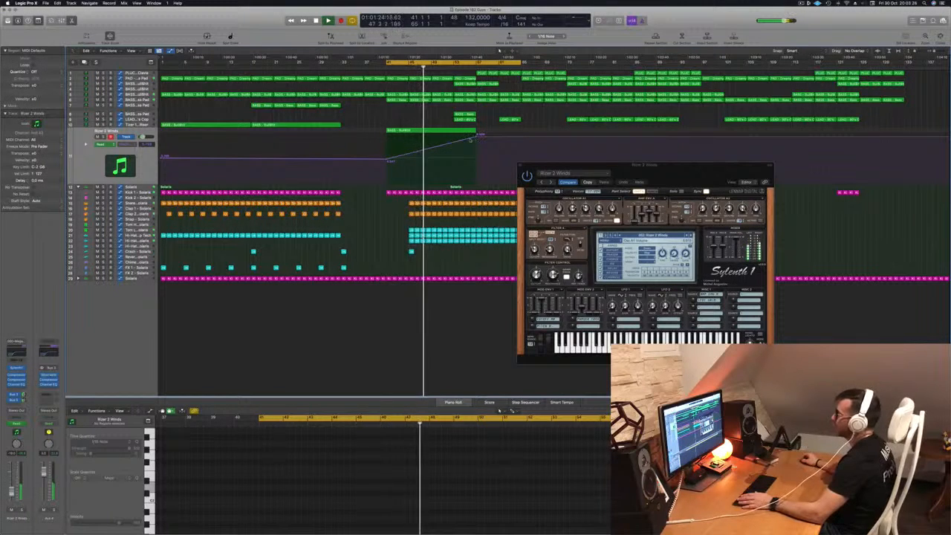
{"action": "left_click_drag", "start_coordinate": [471, 138], "coordinate": [474, 150]}
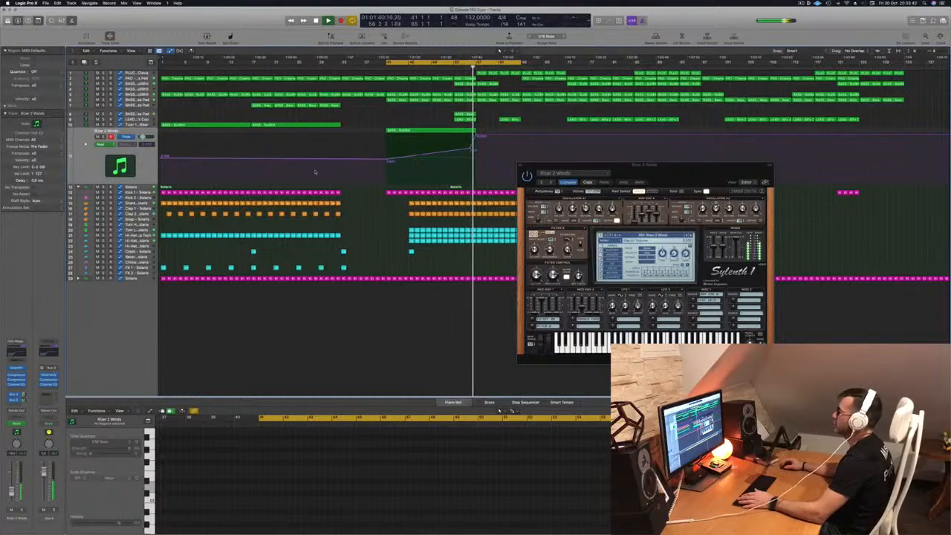
{"action": "left_click_drag", "start_coordinate": [661, 175], "coordinate": [613, 177]}
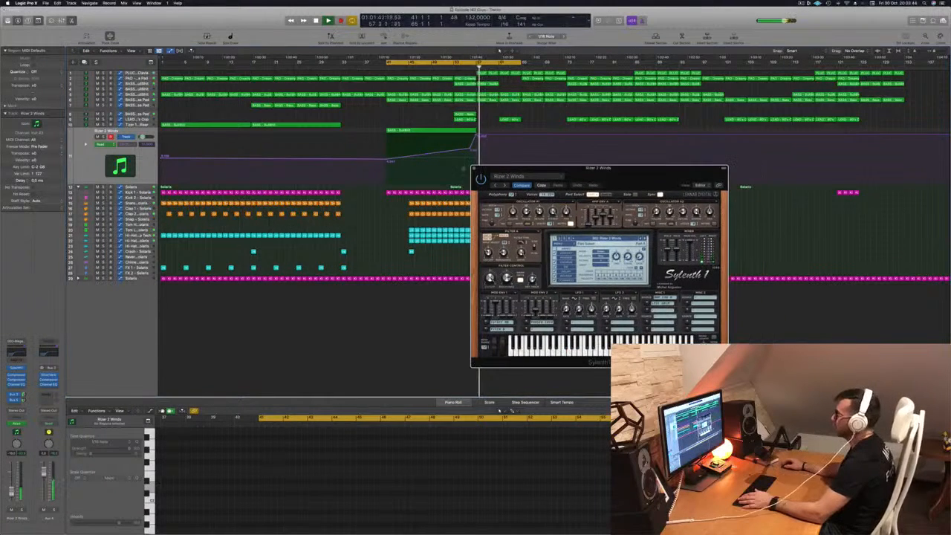
{"action": "left_click", "coordinate": [474, 169]}
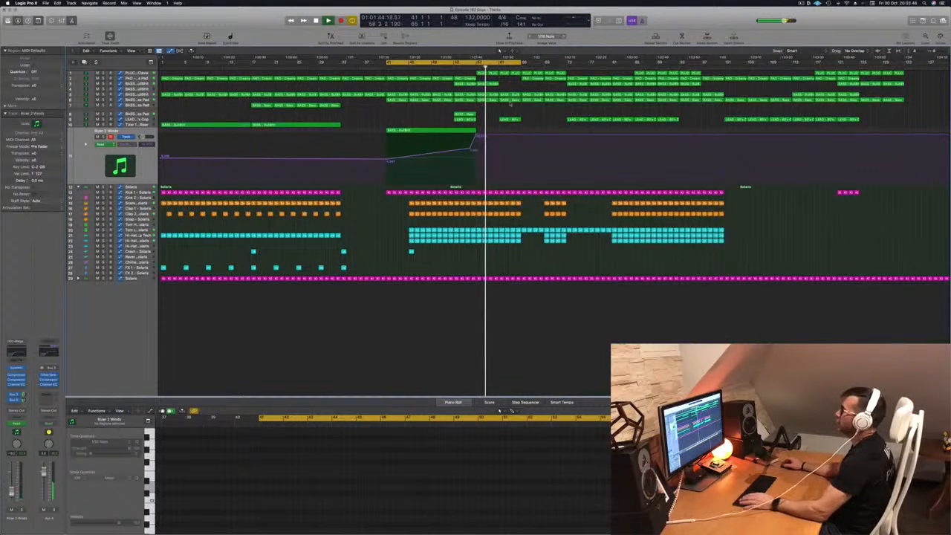
- Move the cycle range to bars 57–81 and delete the bass region on track 3 at bar 57
{"action": "left_click", "coordinate": [136, 73]}
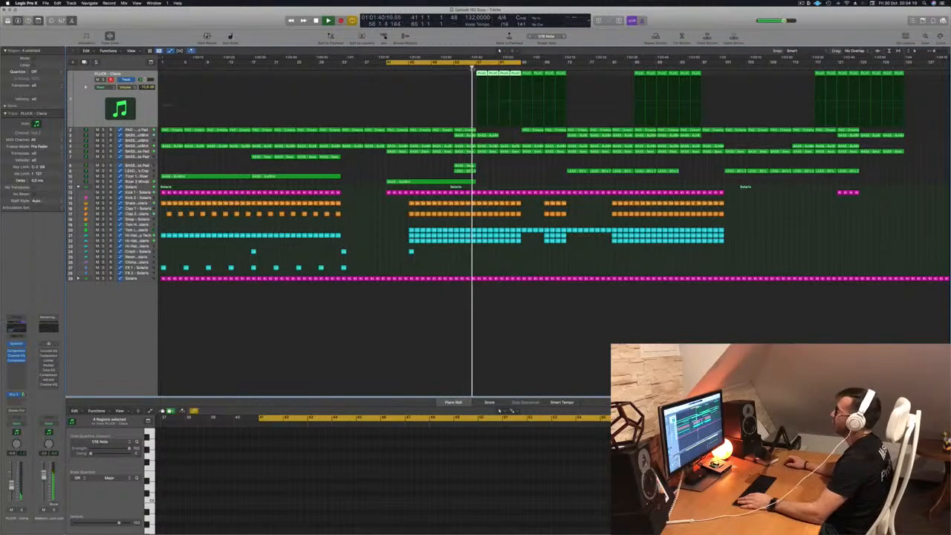
{"action": "left_click_drag", "start_coordinate": [511, 63], "coordinate": [594, 64]}
{"action": "left_click", "coordinate": [488, 135]}
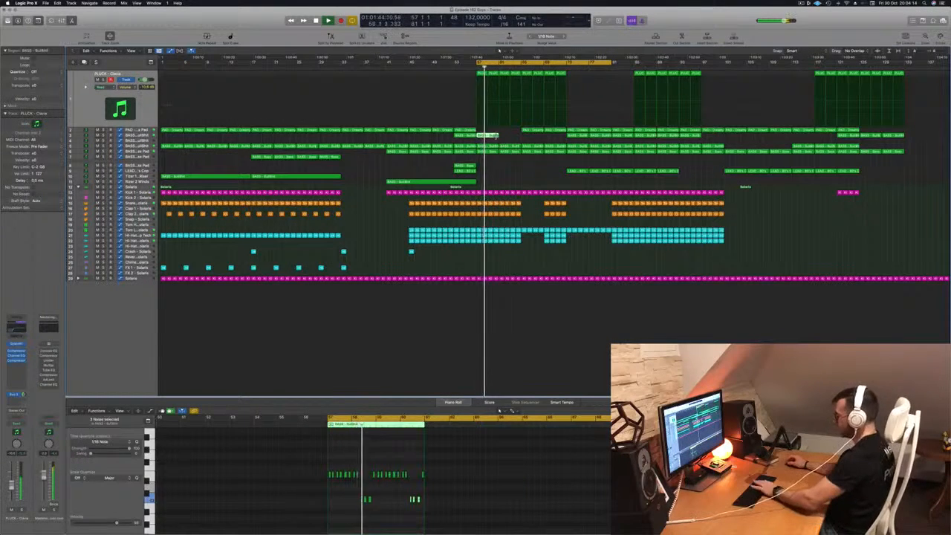
{"action": "key", "text": "Delete"}
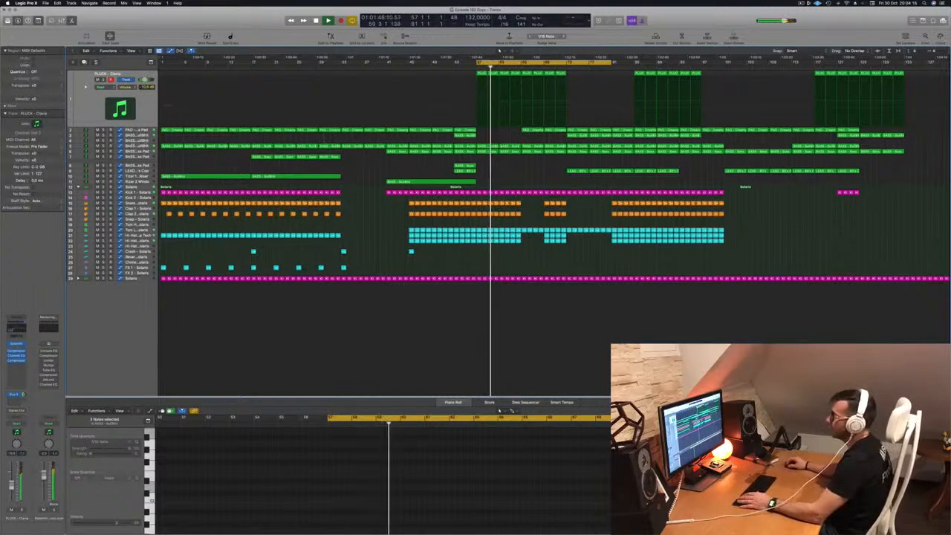
{"action": "key", "text": "super+z"}
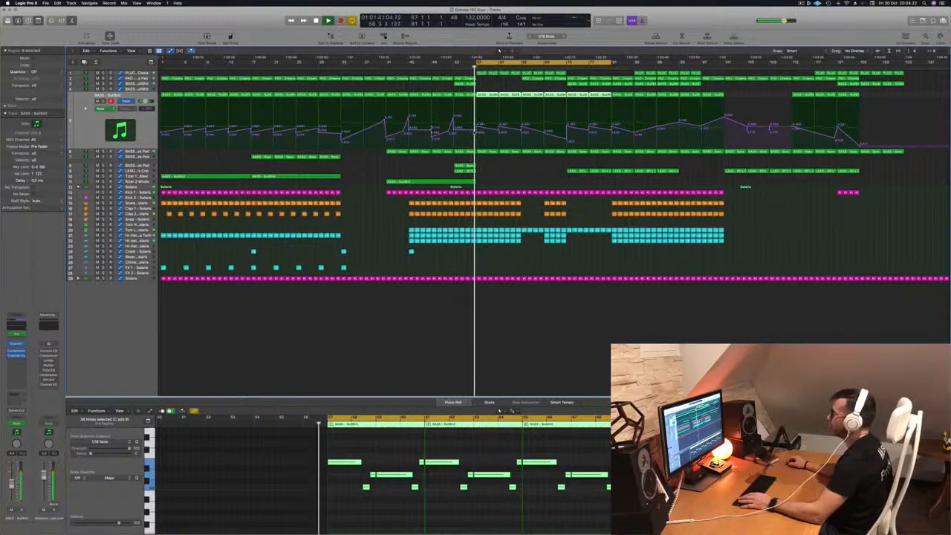
- Flatten the track 5 bass automation from bar 57 to about bar 73
{"action": "left_click", "coordinate": [475, 132]}
{"action": "left_click_drag", "start_coordinate": [507, 130], "coordinate": [568, 130]}
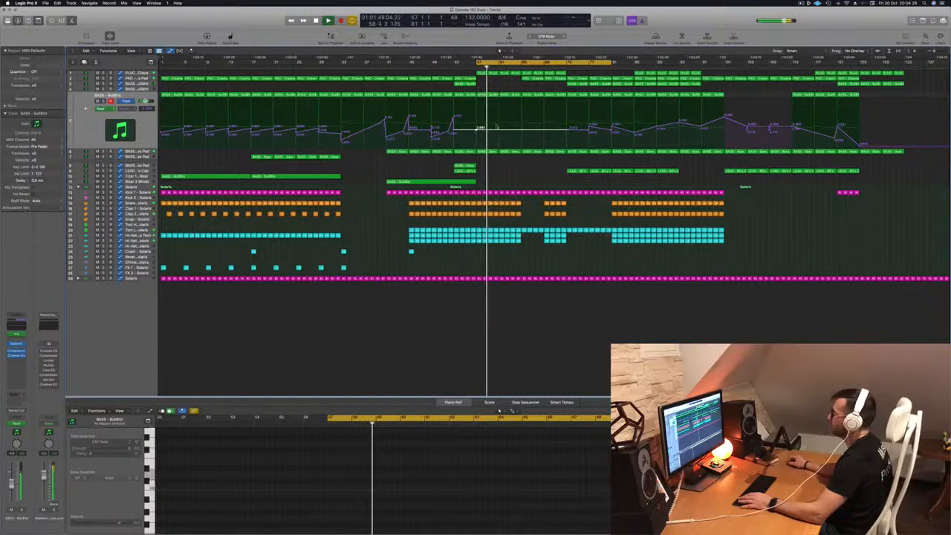
- Lower the track 6 Bass Pad automation sharply at bar 57 and audition the cycle range from there
{"action": "key", "text": "space"}
{"action": "key", "text": "space"}
{"action": "left_click", "coordinate": [447, 124]}
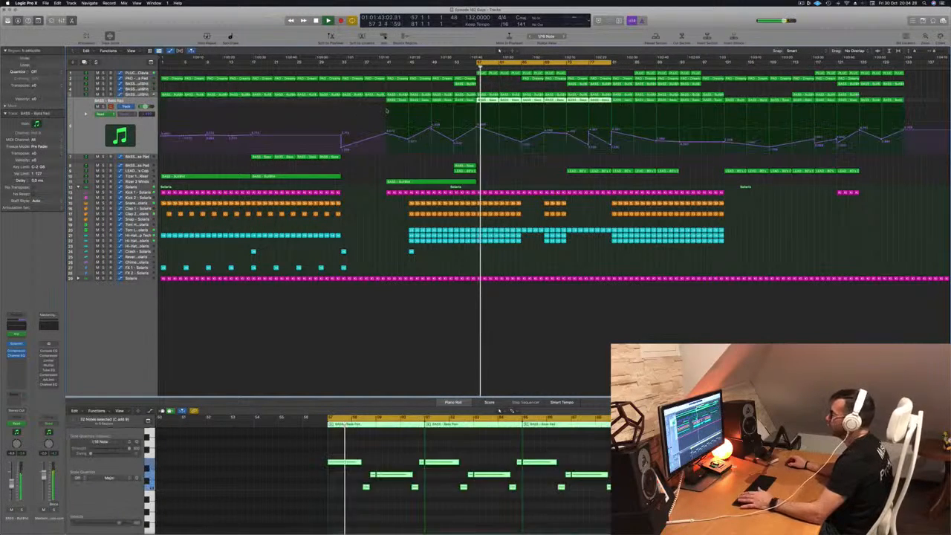
{"action": "left_click", "coordinate": [479, 127]}
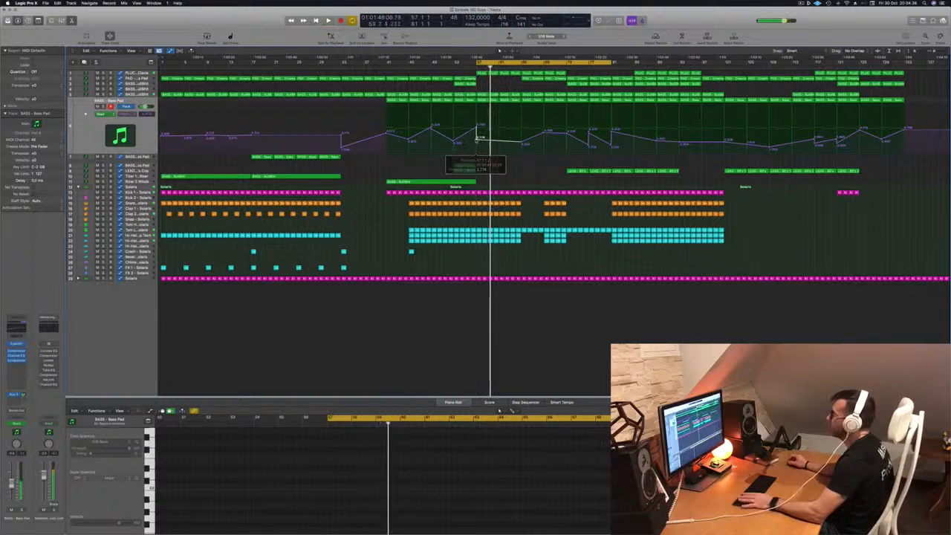
{"action": "key", "text": "space"}
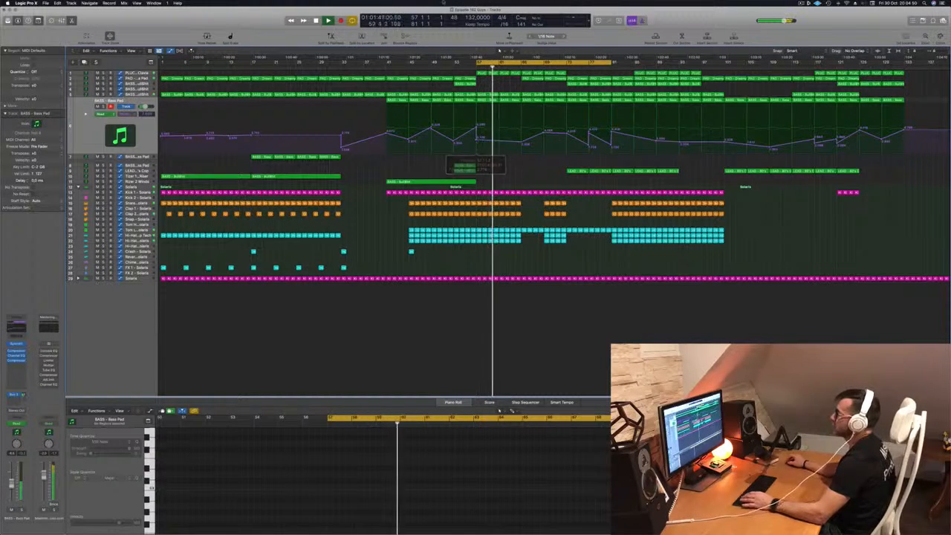
- Shape the track 5 bass automation into two short rises ending at bars 61 and 65, with a drop after each
{"action": "key", "text": "Up"}
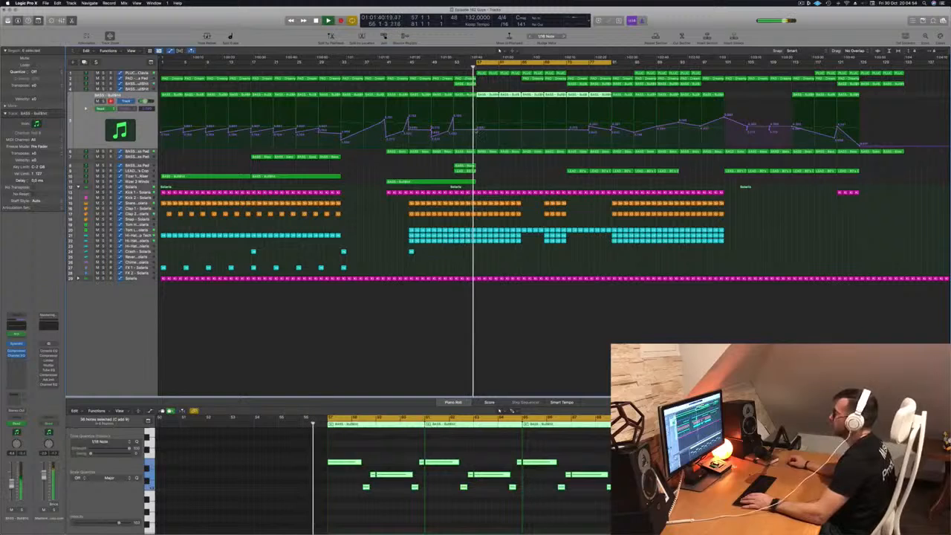
{"action": "left_click", "coordinate": [502, 130]}
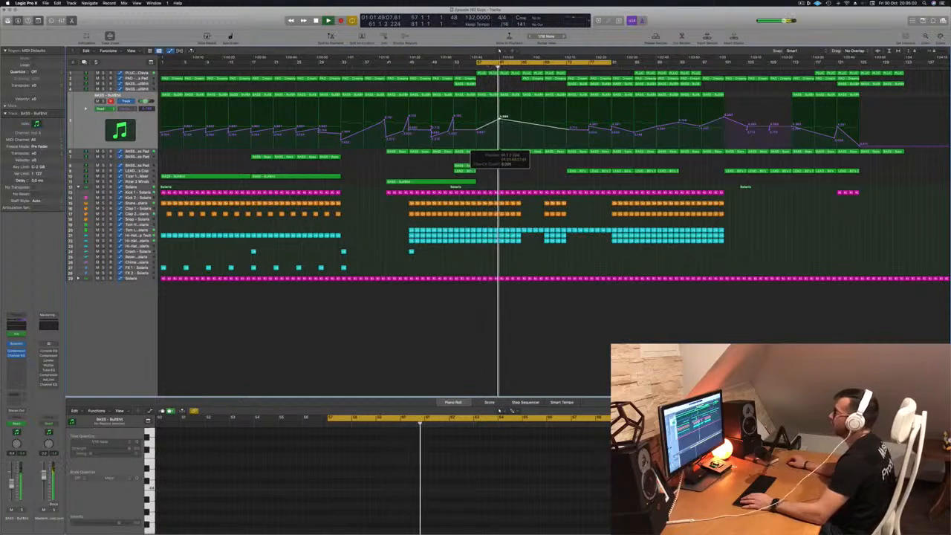
{"action": "key", "text": "space"}
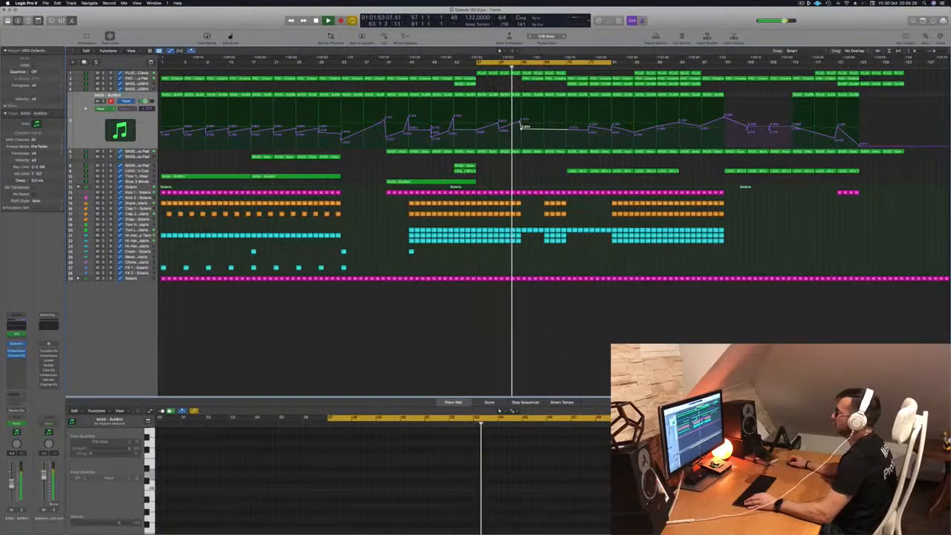
- Copy the LEAD - 80's Cop region from bar 53 to bar 65
{"action": "left_click_drag", "start_coordinate": [462, 171], "coordinate": [530, 171]}
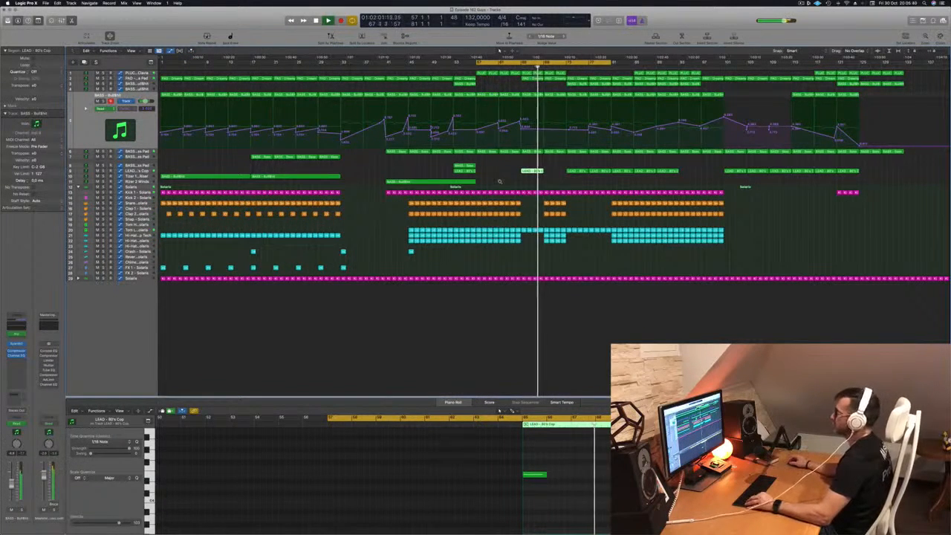
{"action": "scroll", "coordinate": [501, 182], "scroll_direction": "down", "scroll_amount": 1}
{"action": "scroll", "coordinate": [504, 215], "scroll_direction": "up", "scroll_amount": 4}
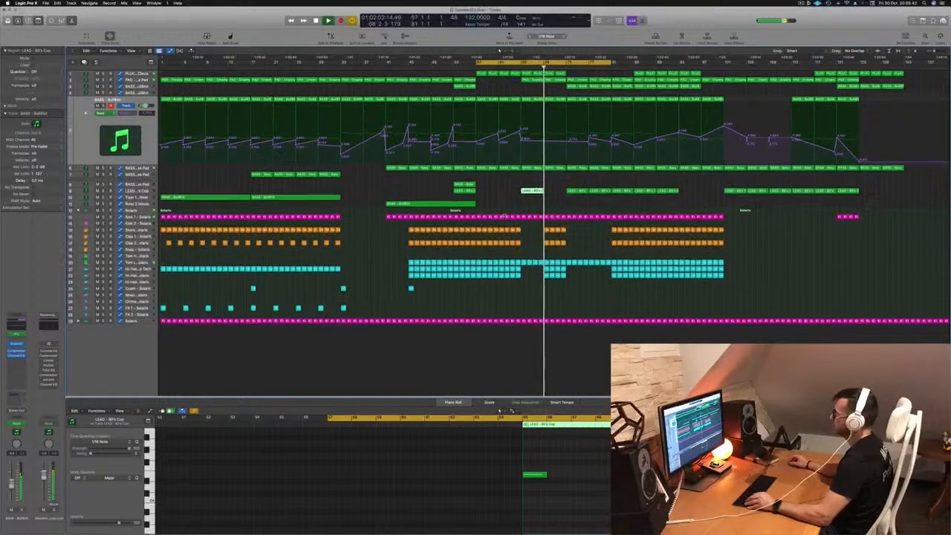
{"action": "left_click", "coordinate": [515, 87]}
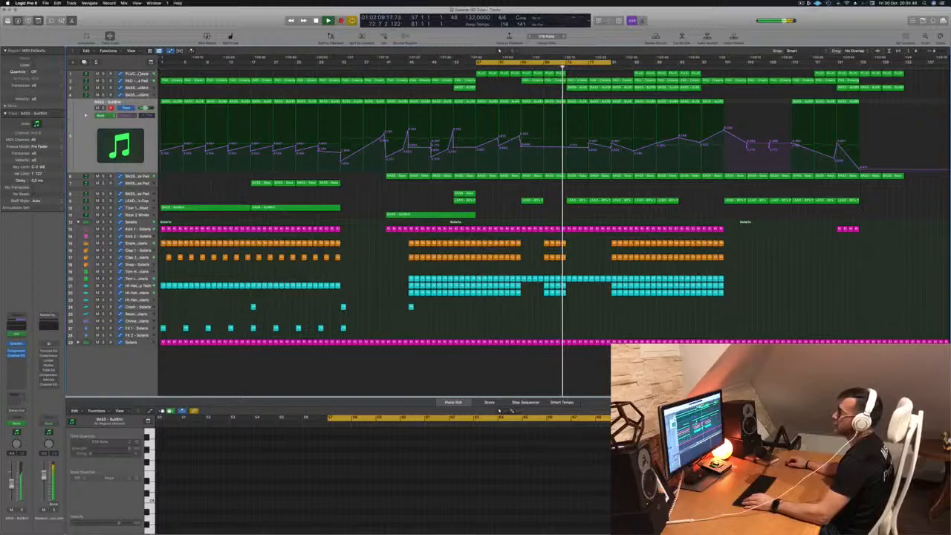
- Copy the crash region from bar 45 to bar 81
{"action": "left_click", "coordinate": [138, 73]}
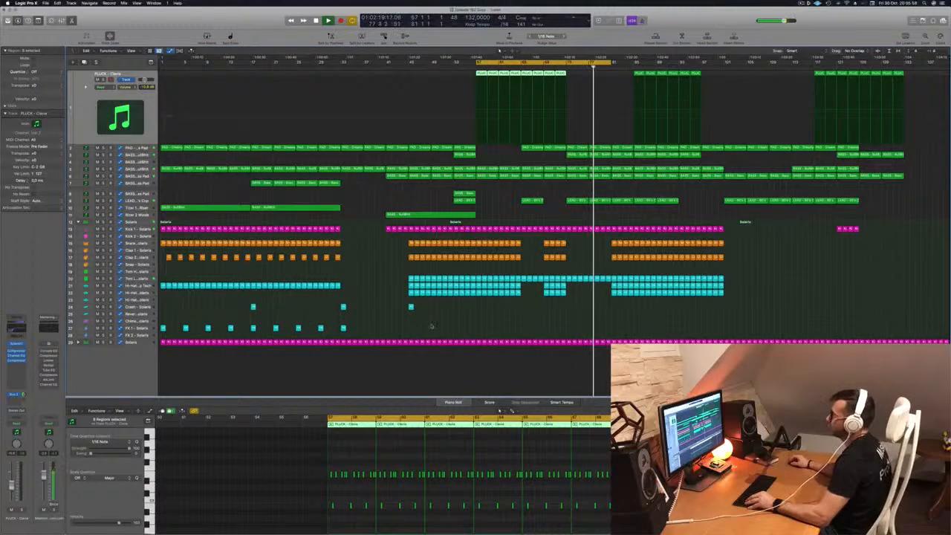
{"action": "left_click", "coordinate": [410, 306]}
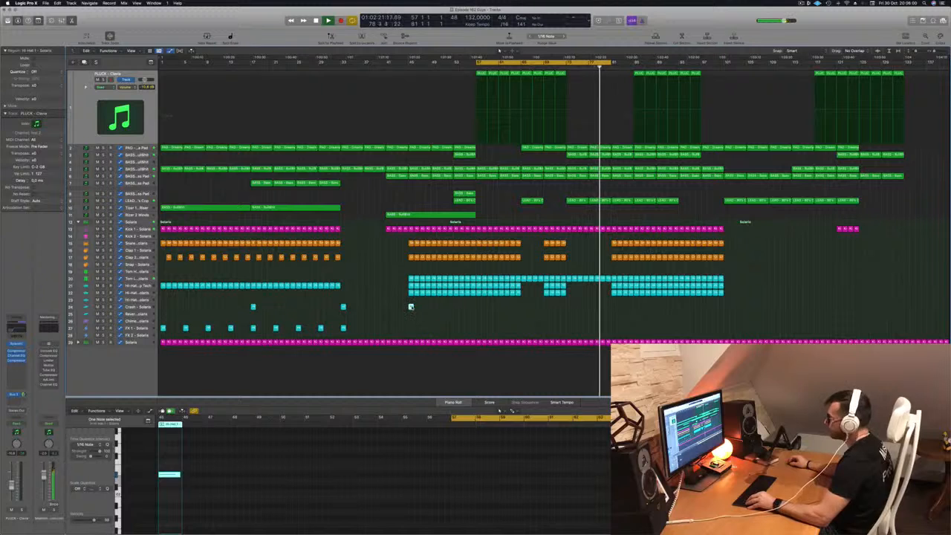
{"action": "left_click_drag", "start_coordinate": [410, 306], "coordinate": [614, 307]}
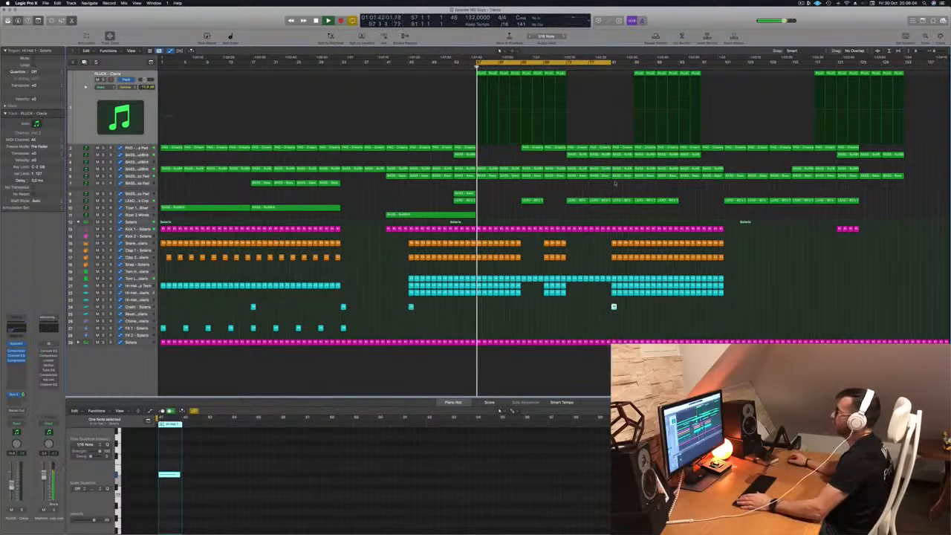
- Extend the cycle range to bar 101 and copy the Rizer 2 Winds region to bars 85–101
{"action": "left_click_drag", "start_coordinate": [612, 62], "coordinate": [724, 64]}
{"action": "left_click", "coordinate": [635, 60]}
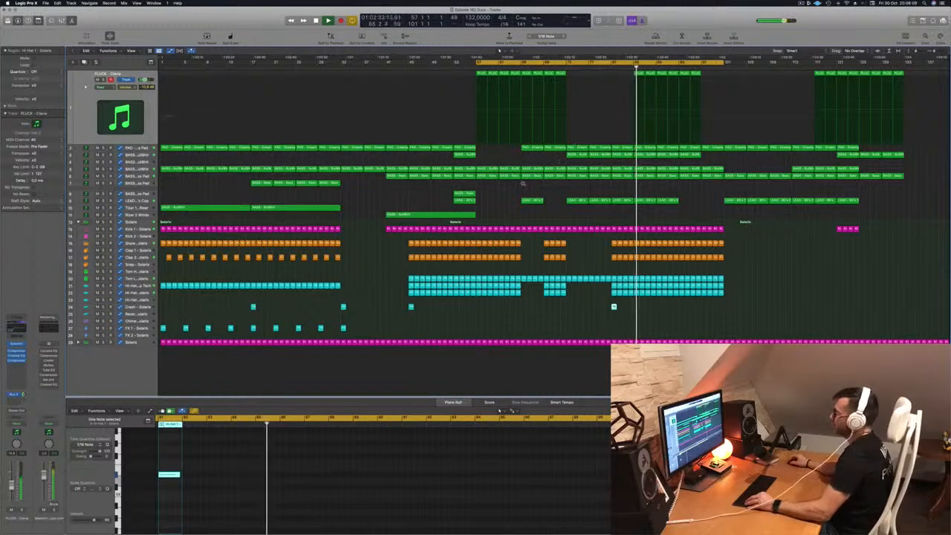
{"action": "left_click", "coordinate": [420, 215]}
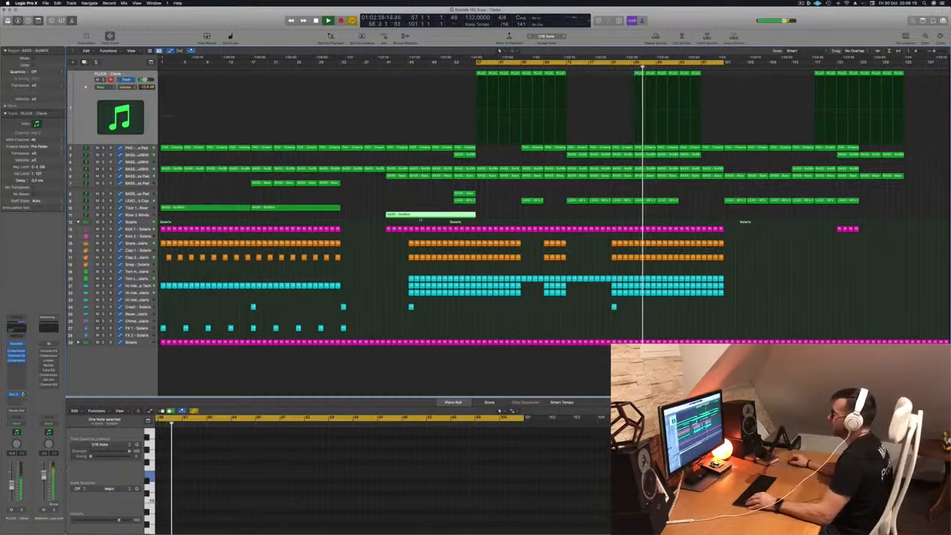
{"action": "left_click_drag", "start_coordinate": [420, 219], "coordinate": [668, 223]}
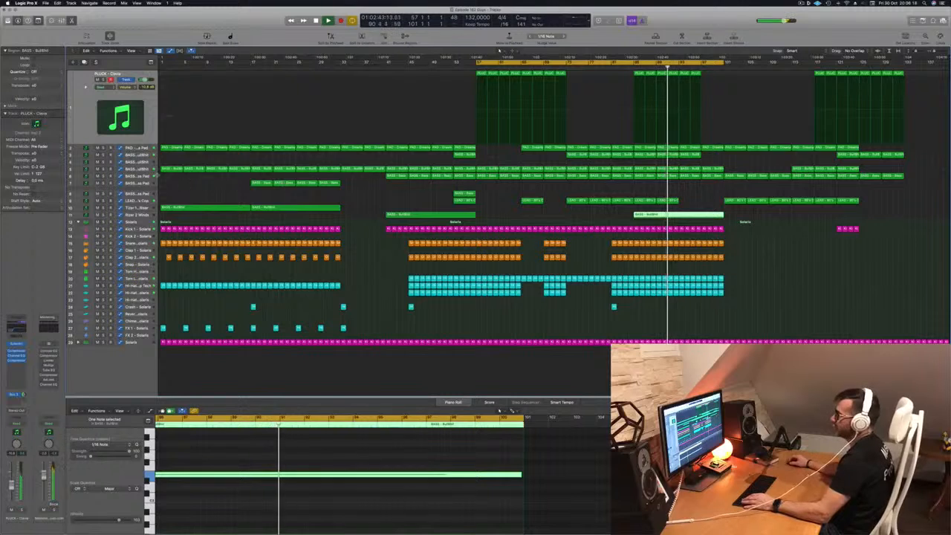
- Review the Bass Pad and track 5 bass automation while playing from about bar 88
{"action": "left_click", "coordinate": [152, 177]}
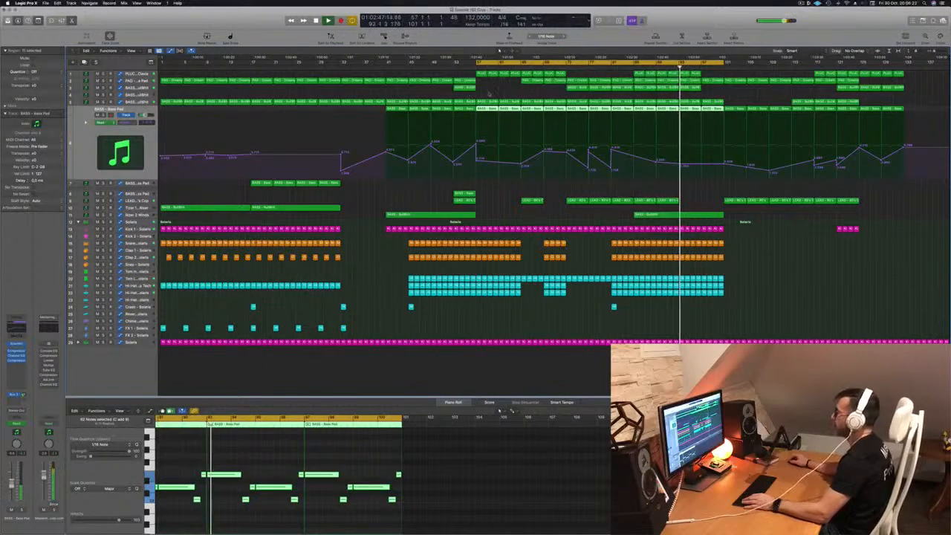
{"action": "key", "text": "Up"}
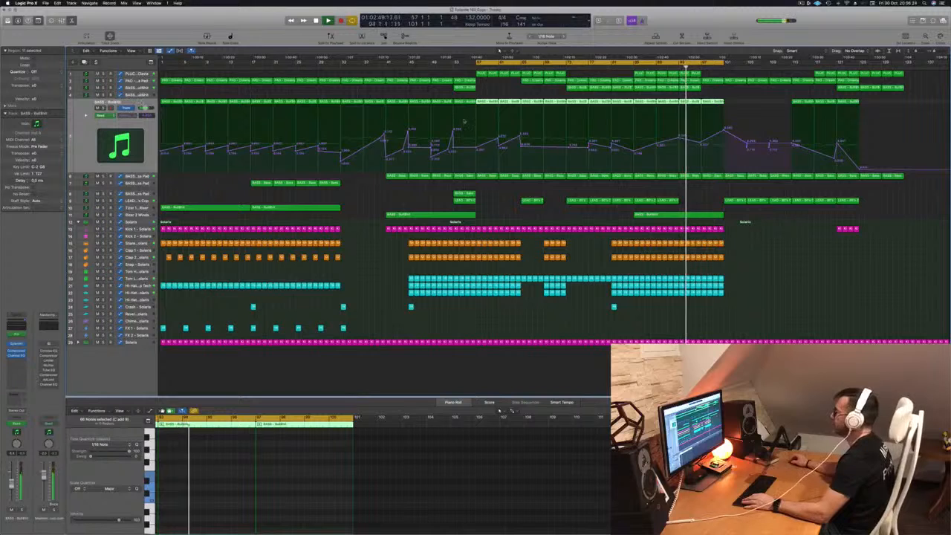
{"action": "left_click", "coordinate": [650, 67]}
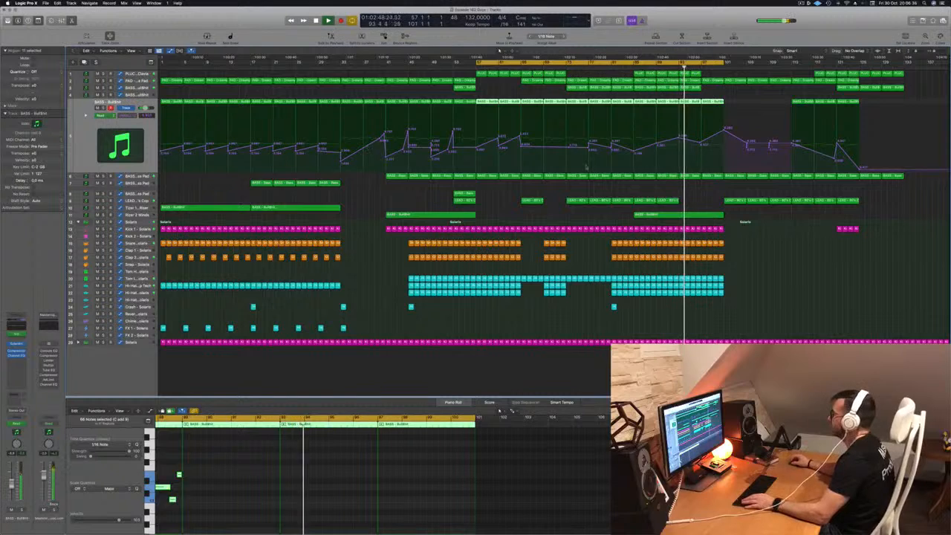
{"action": "left_click", "coordinate": [702, 202]}
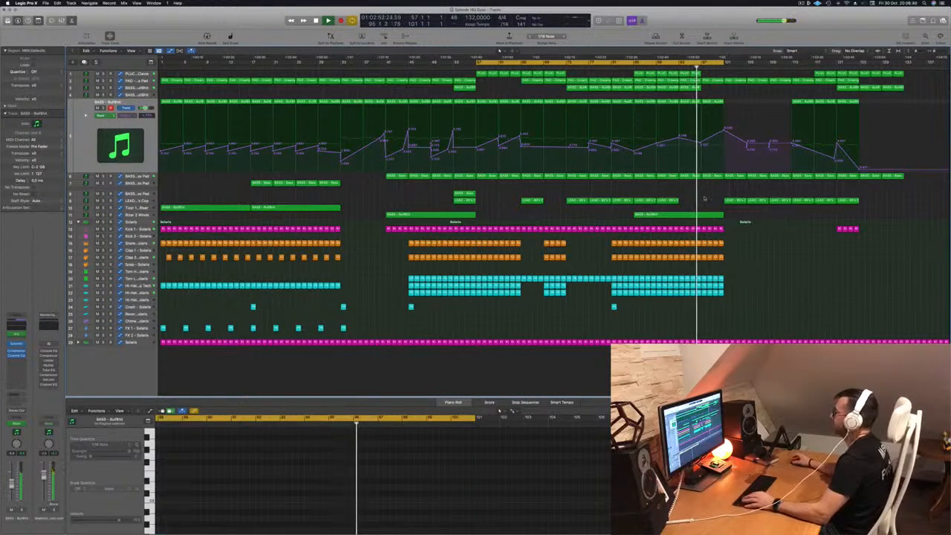
- Copy the FX 1 region from bar 33 to bar 101, extend the cycle range to about bar 136, and play from about bar 84
{"action": "left_click", "coordinate": [343, 327]}
{"action": "left_click_drag", "start_coordinate": [342, 327], "coordinate": [728, 330]}
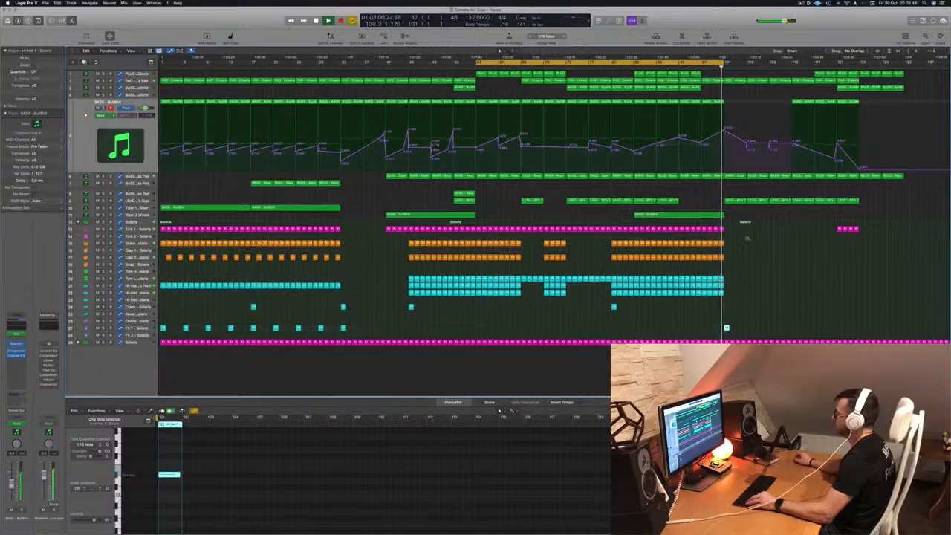
{"action": "scroll", "coordinate": [813, 263], "scroll_direction": "up", "scroll_amount": 5}
{"action": "scroll", "coordinate": [828, 263], "scroll_direction": "down", "scroll_amount": 3}
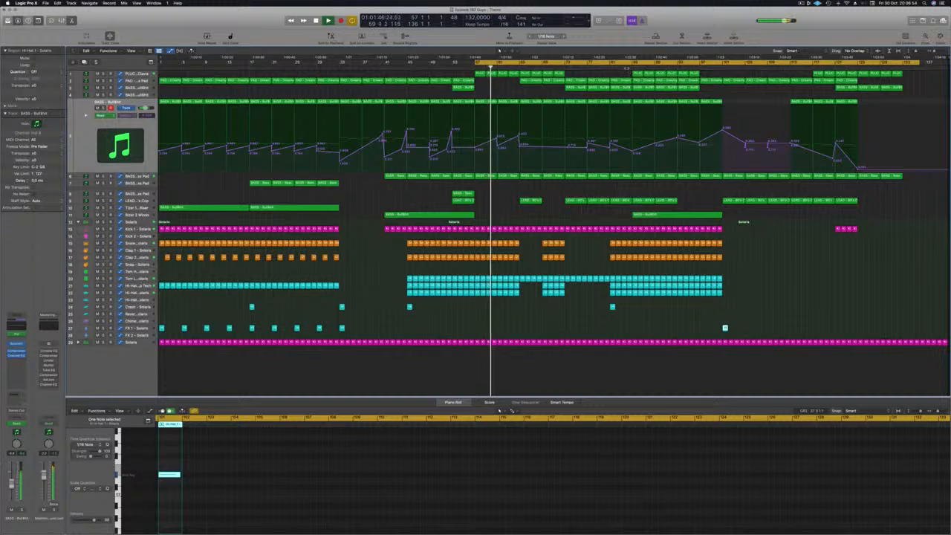
{"action": "left_click", "coordinate": [626, 68]}
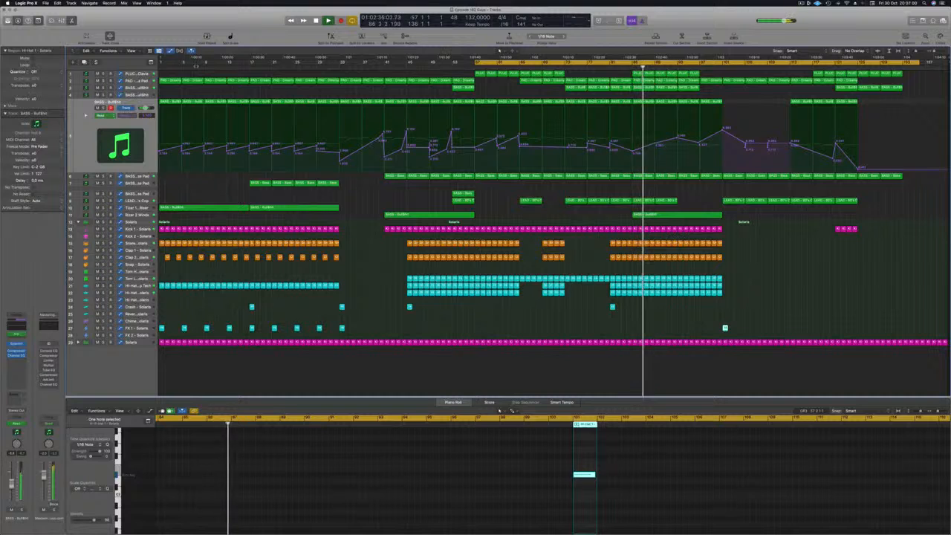
- Inspect the PLUCK track's Sylenth1 settings and compare the mix with the pluck muted and unmuted
{"action": "left_click", "coordinate": [141, 74]}
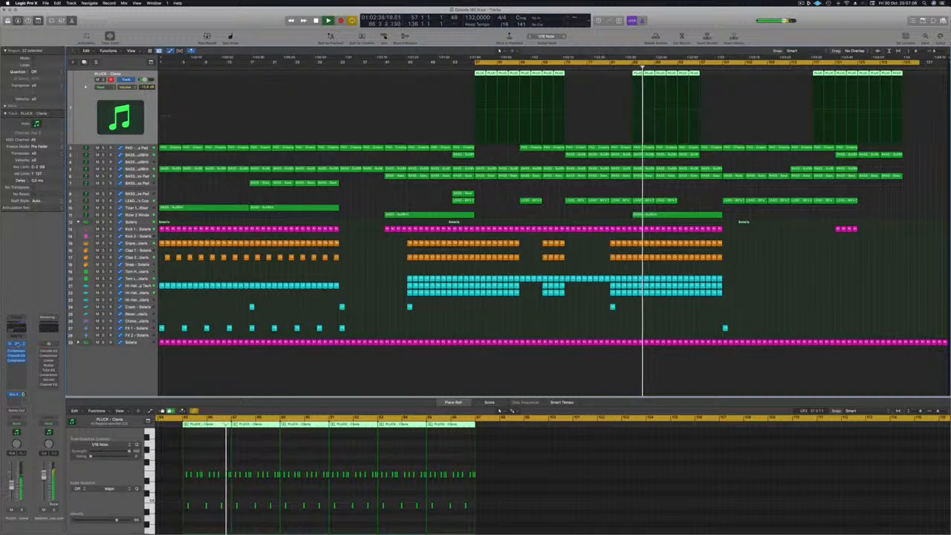
{"action": "key", "text": "v"}
{"action": "left_click_drag", "start_coordinate": [477, 88], "coordinate": [661, 185]}
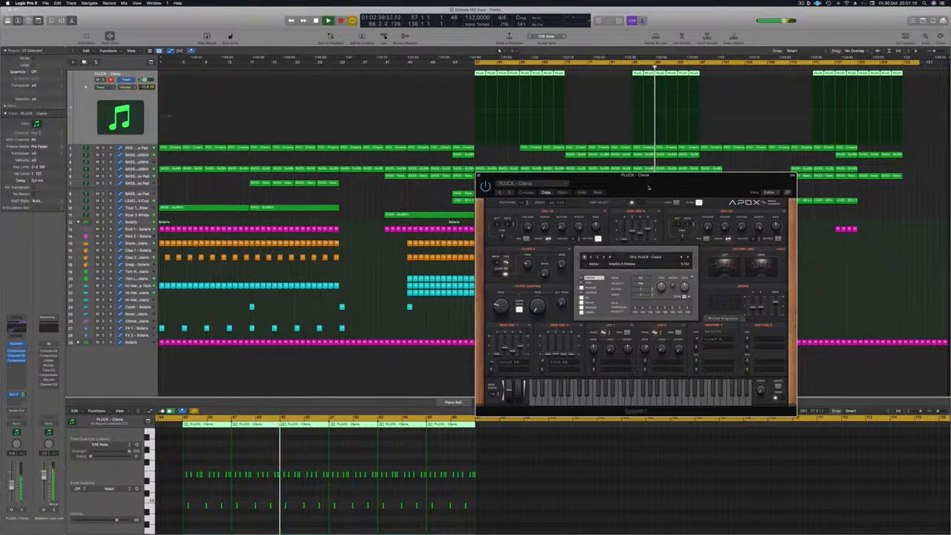
{"action": "left_click_drag", "start_coordinate": [648, 187], "coordinate": [615, 197]}
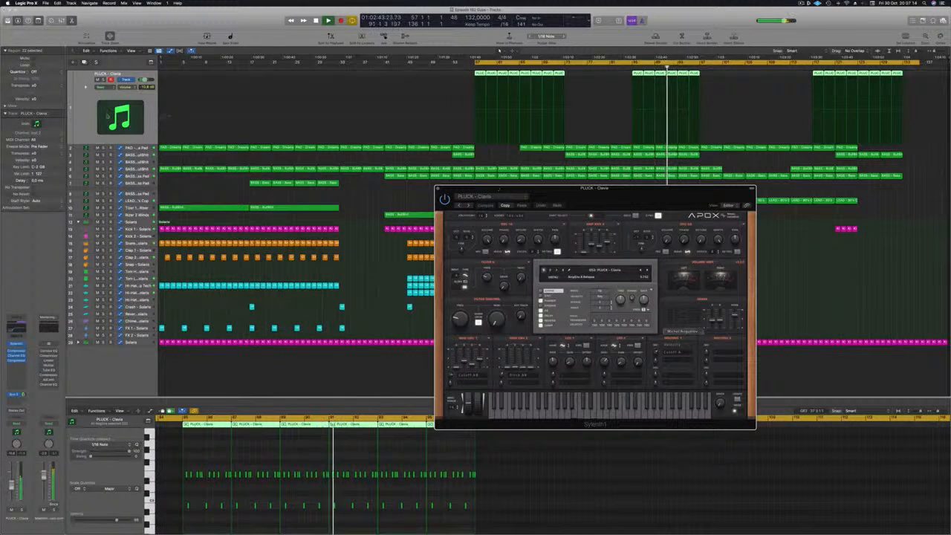
{"action": "left_click", "coordinate": [97, 79]}
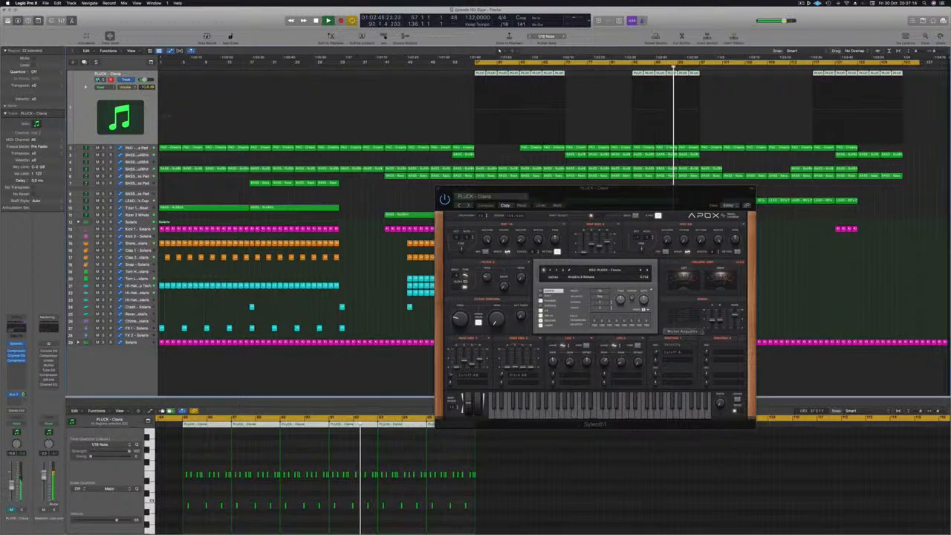
{"action": "left_click", "coordinate": [98, 79]}
{"action": "left_click_drag", "start_coordinate": [596, 192], "coordinate": [578, 194]}
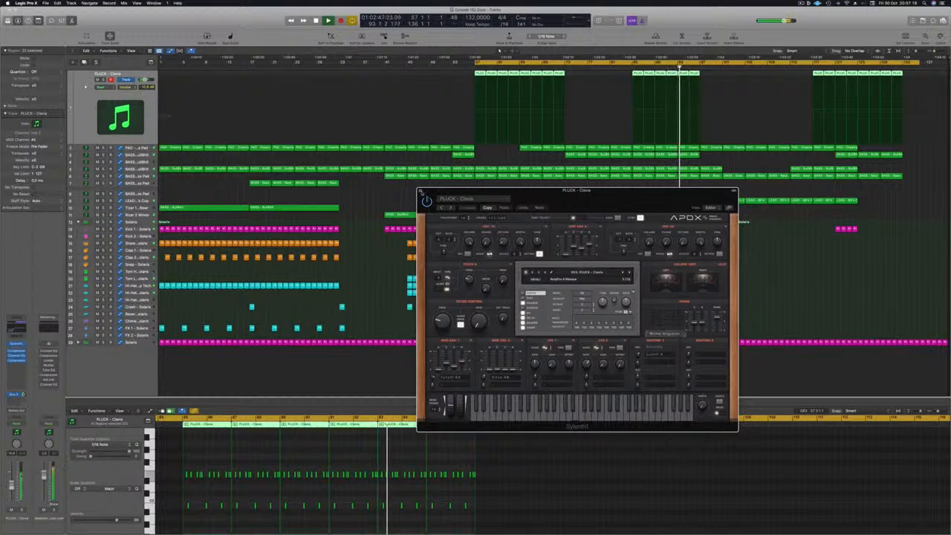
{"action": "left_click", "coordinate": [420, 191]}
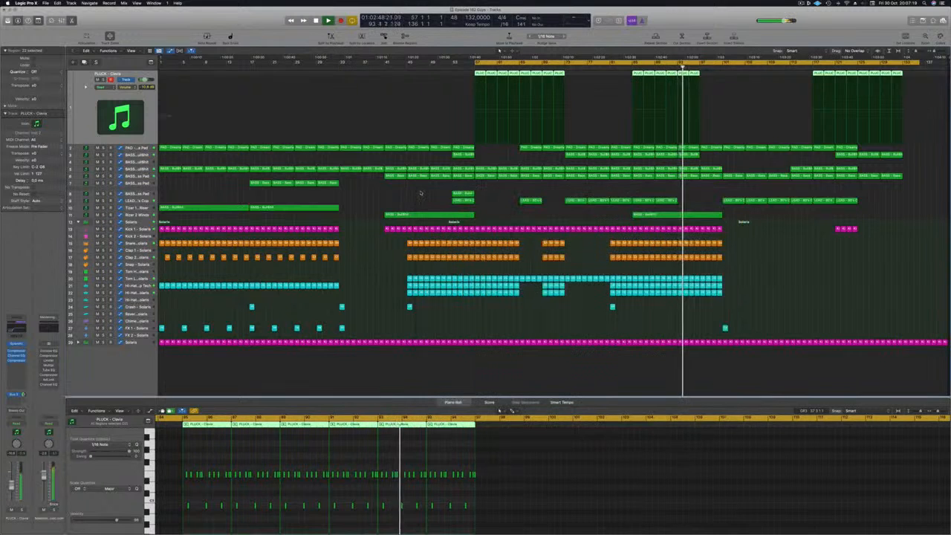
- Extend the PLUCK regions from bar 97 to bar 101 and audition from bar 85
{"action": "left_click", "coordinate": [716, 201]}
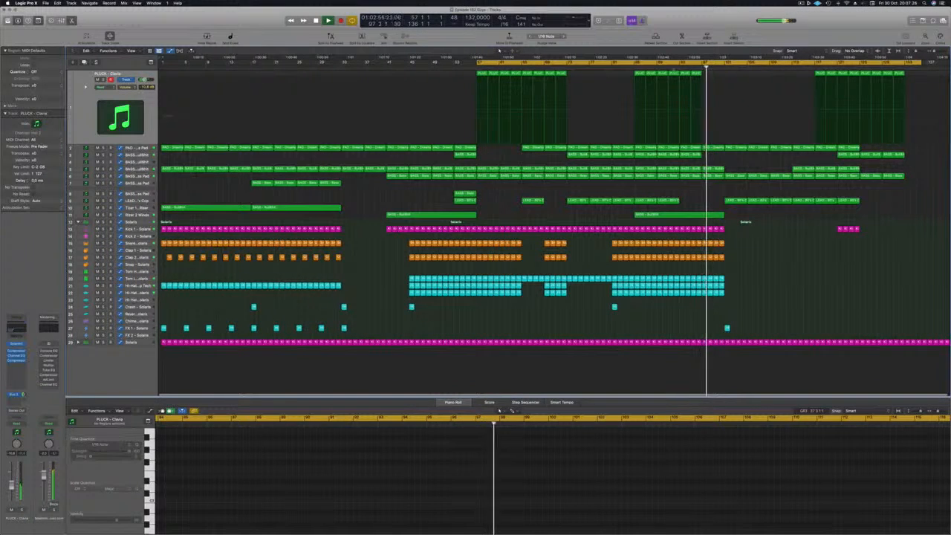
{"action": "left_click", "coordinate": [633, 66]}
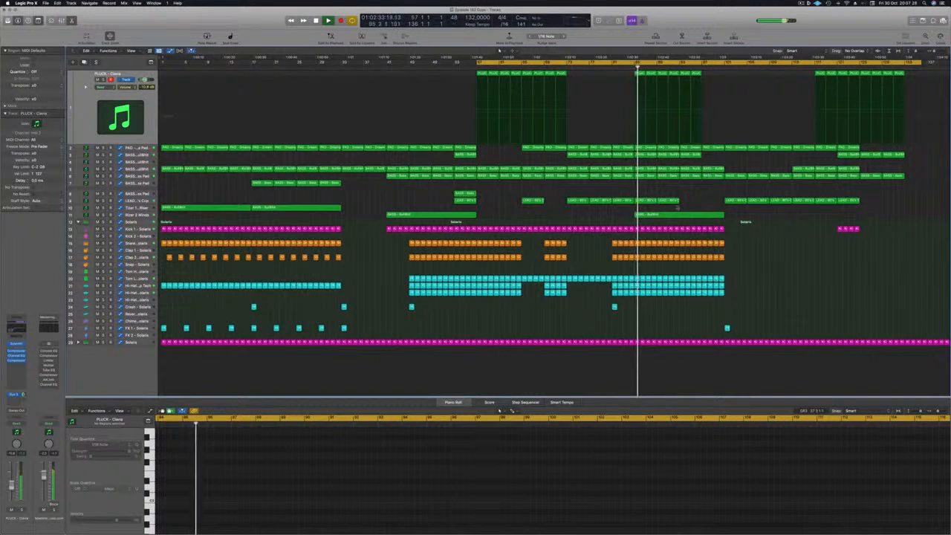
{"action": "mouse_move", "coordinate": [716, 74]}
{"action": "left_mouse_down"}
{"action": "mouse_move", "coordinate": [683, 76]}
{"action": "mouse_move", "coordinate": [704, 77]}
{"action": "left_mouse_up"}
{"action": "left_click", "coordinate": [555, 210]}
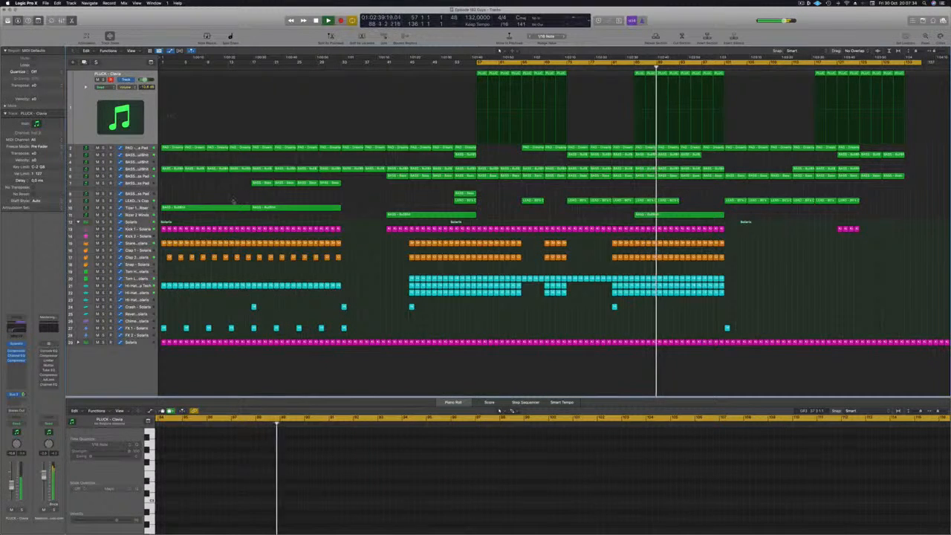
- Add LEAD - 80's Cop regions at bars 93–101, shape their automation into rises peaking at bars 93 and 101, and audition from bar 85
{"action": "left_click", "coordinate": [137, 200]}
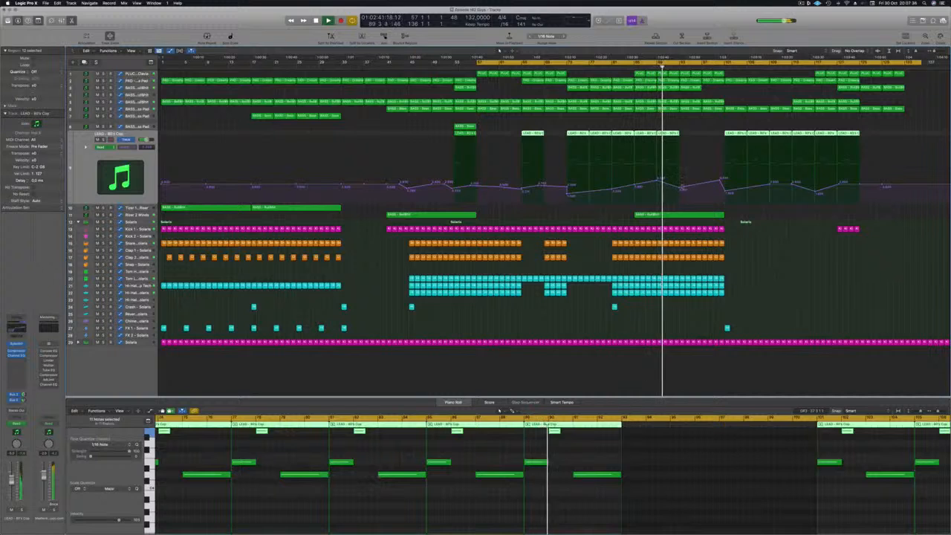
{"action": "left_click_drag", "start_coordinate": [680, 190], "coordinate": [682, 175]}
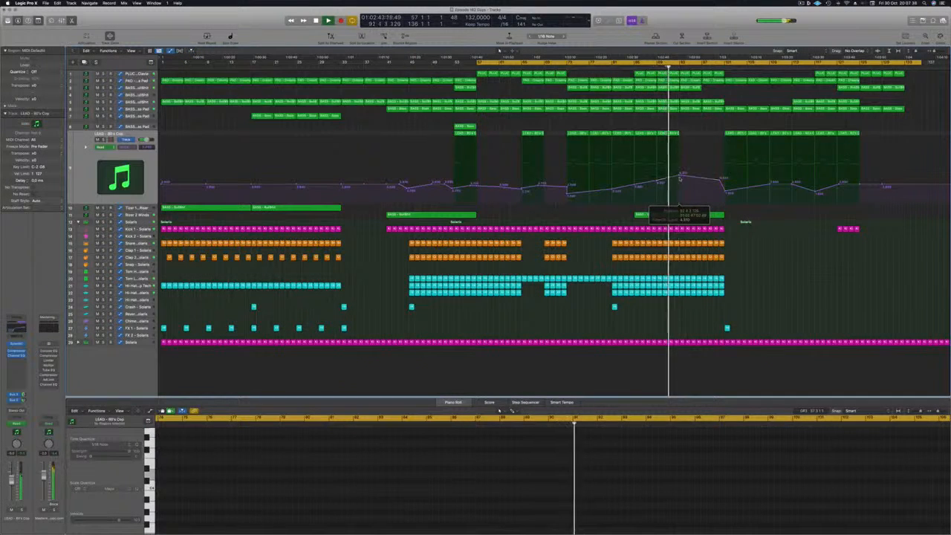
{"action": "mouse_move", "coordinate": [689, 132]}
{"action": "left_mouse_down"}
{"action": "mouse_move", "coordinate": [650, 138]}
{"action": "mouse_move", "coordinate": [689, 135]}
{"action": "left_mouse_up"}
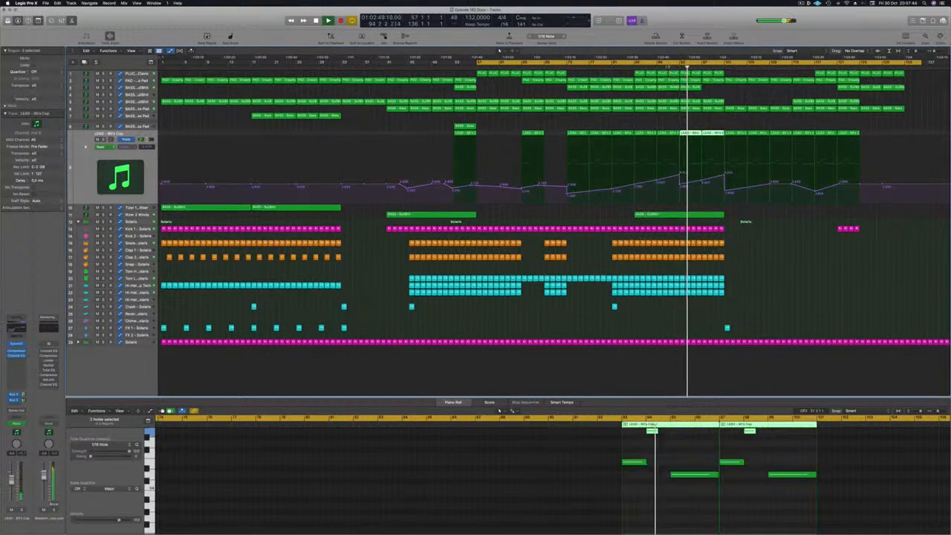
{"action": "left_click", "coordinate": [633, 68]}
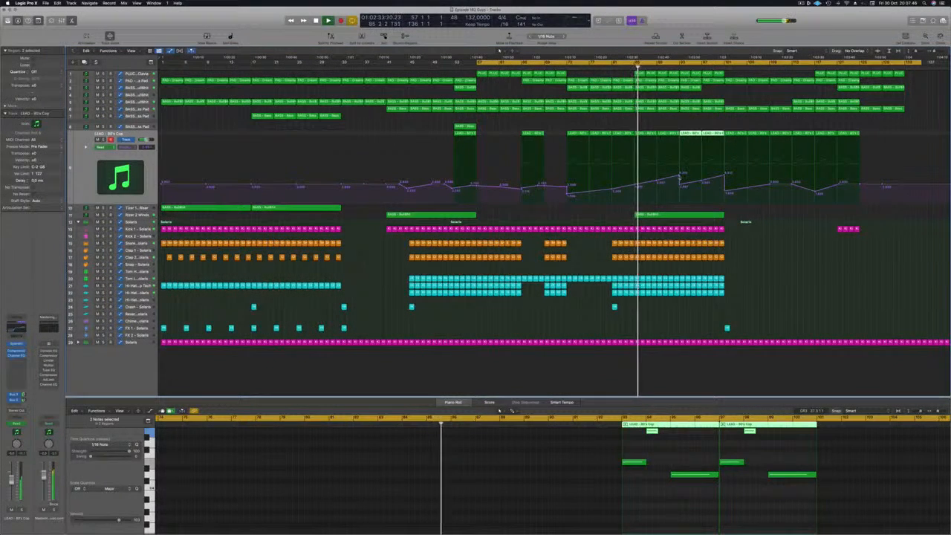
- Smooth the LEAD - 80's Cop automation dip at bar 93 and copy the Crash region from bar 81 to bar 101
{"action": "left_click", "coordinate": [679, 176]}
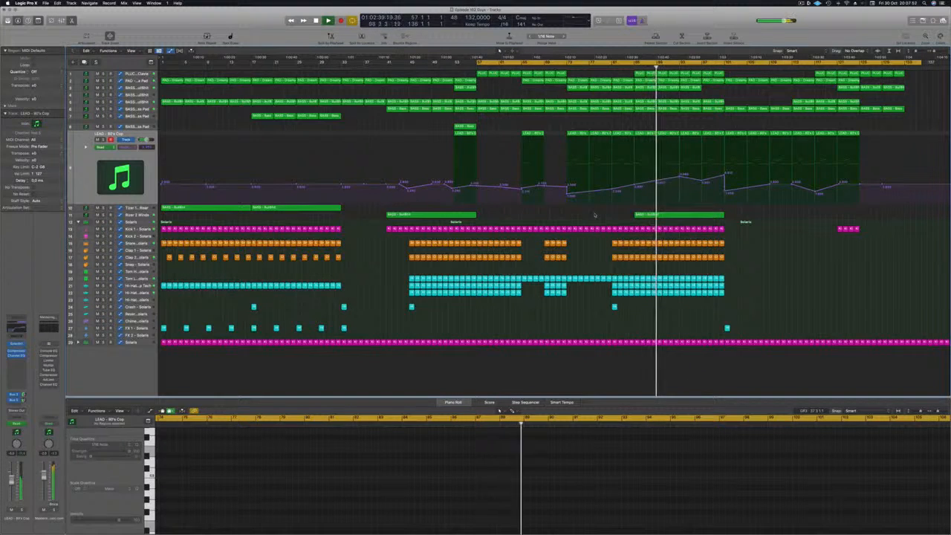
{"action": "left_click", "coordinate": [614, 306]}
{"action": "left_click_drag", "start_coordinate": [614, 307], "coordinate": [727, 307]}
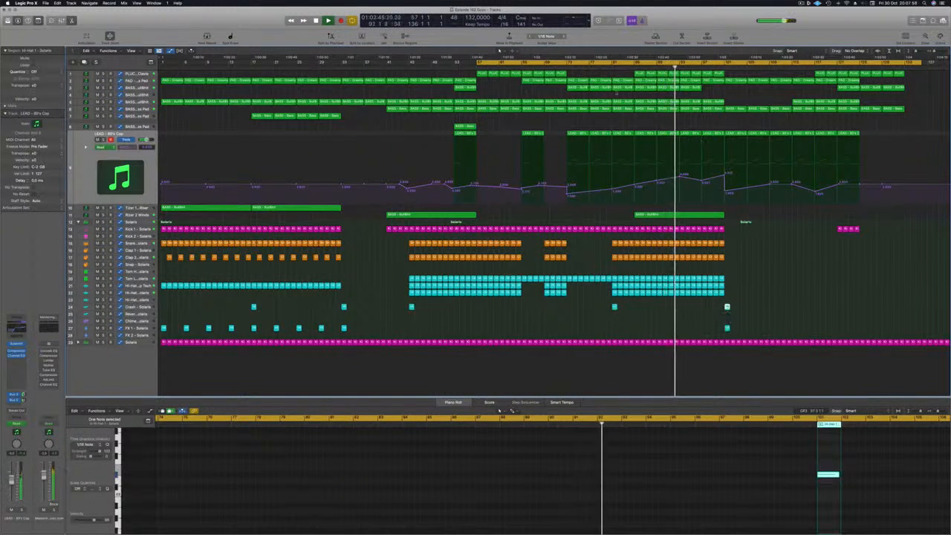
- Raise the automation on BASS track 5 across the region at bars 85–89
{"action": "key", "text": "Up"}
{"action": "key", "text": "Up"}
{"action": "key", "text": "Up"}
{"action": "key", "text": "Up"}
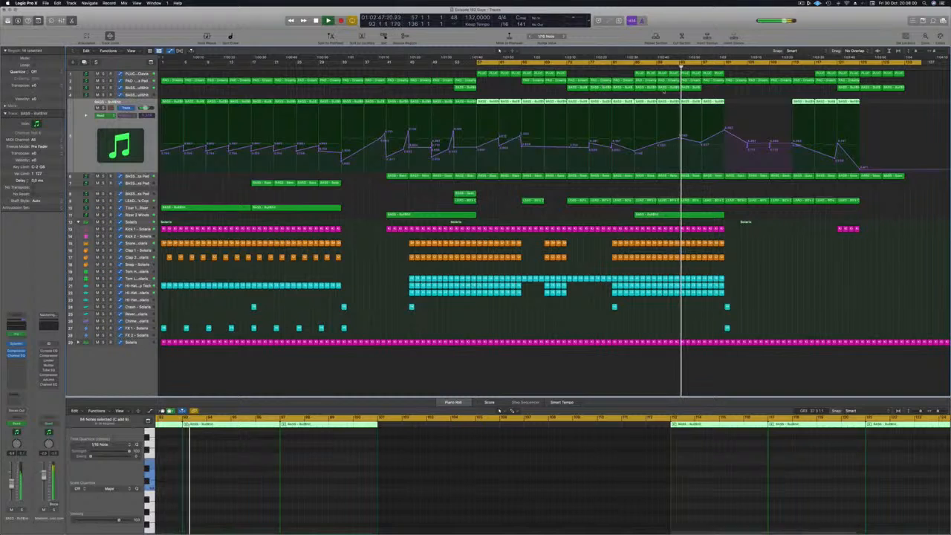
{"action": "left_click", "coordinate": [643, 94]}
{"action": "left_click", "coordinate": [645, 101]}
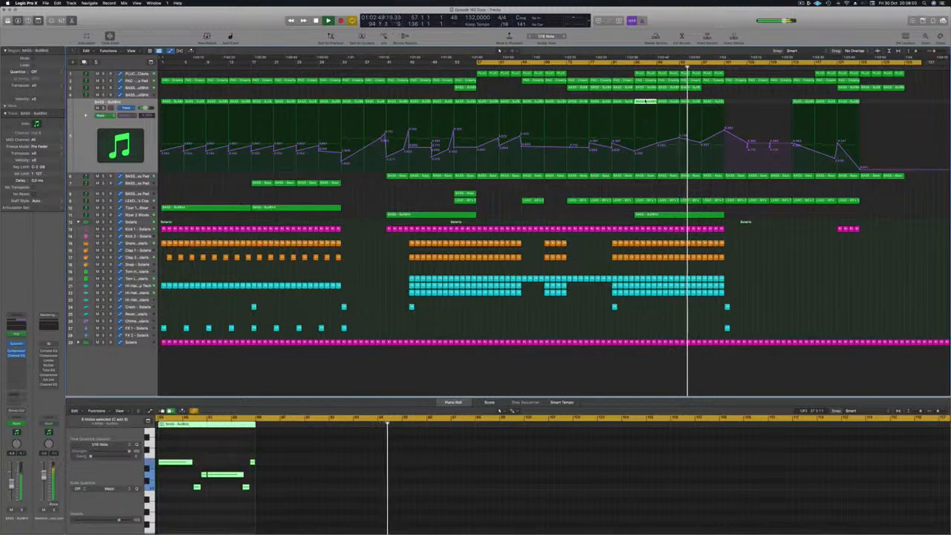
{"action": "left_click_drag", "start_coordinate": [646, 101], "coordinate": [650, 106]}
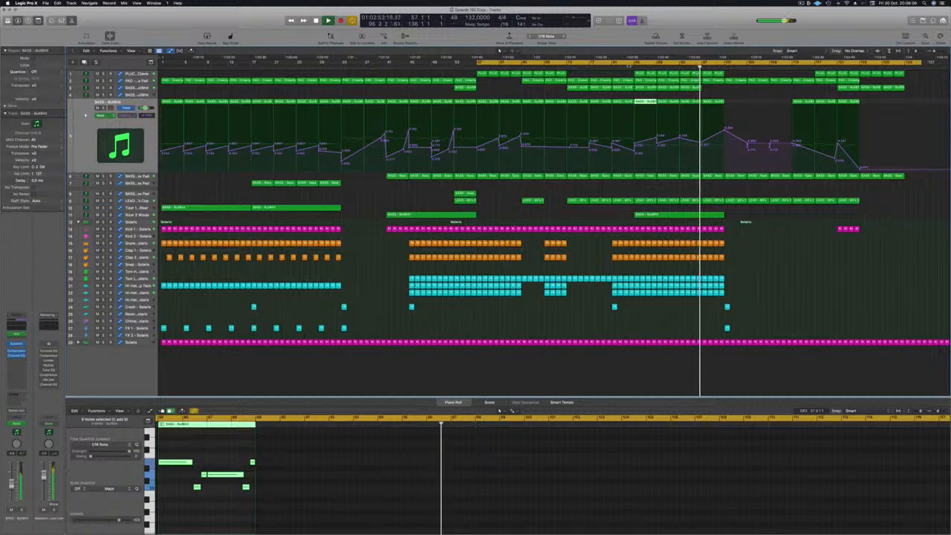
- Play from about bar 84 and remove the bar 89 automation point on BASS track 5 so the curve rises evenly
{"action": "left_click", "coordinate": [629, 66]}
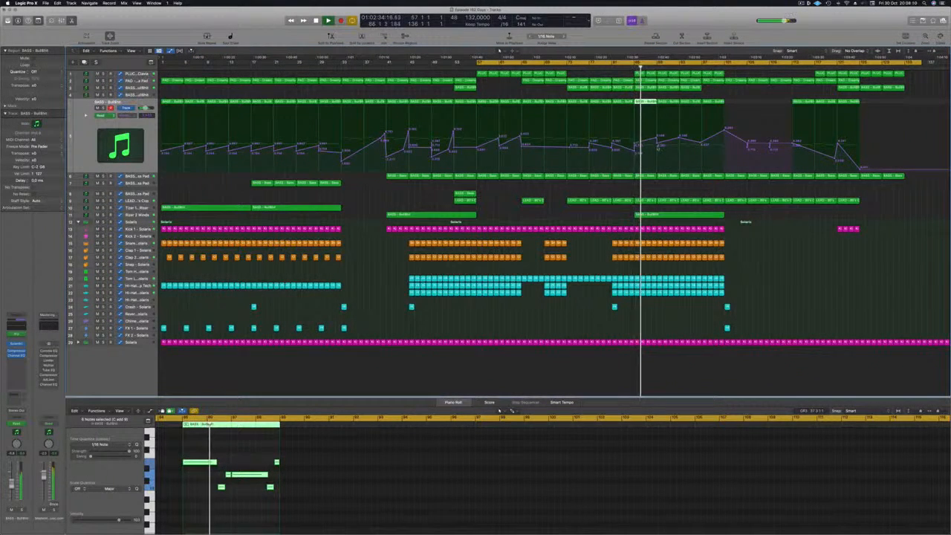
{"action": "left_click", "coordinate": [657, 145]}
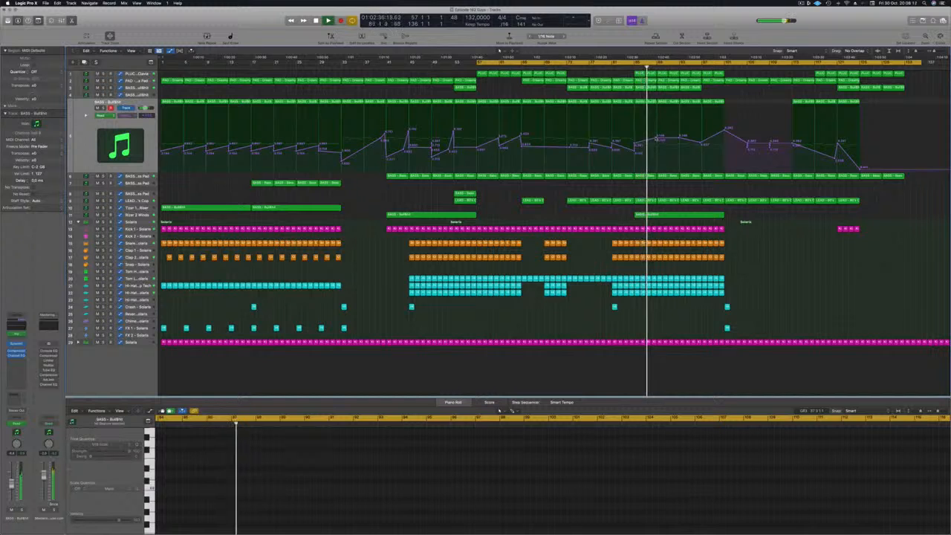
{"action": "left_click", "coordinate": [656, 139]}
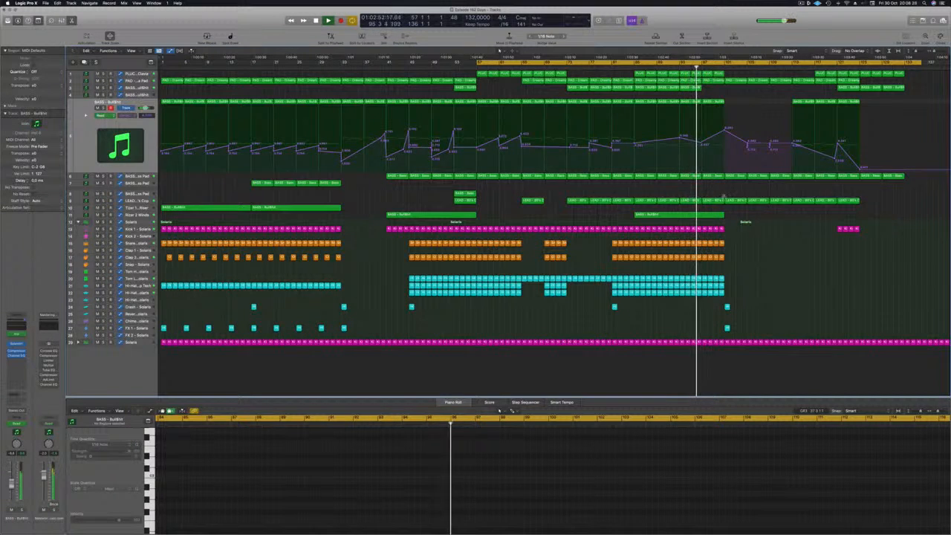
{"action": "left_click", "coordinate": [734, 176]}
{"action": "left_click", "coordinate": [722, 188]}
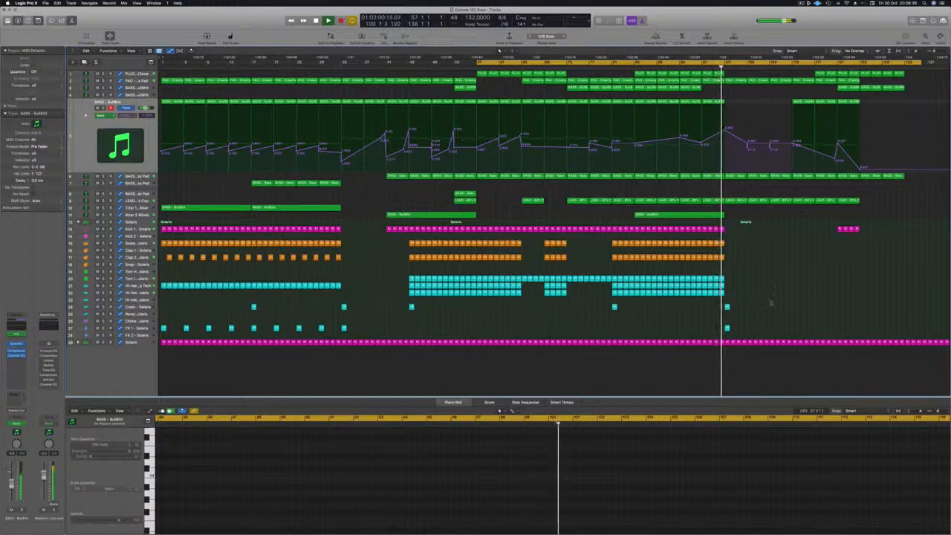
- Copy the riser regions on tracks 10 and 11 to bars 101–117 and cycle playback over that range
{"action": "scroll", "coordinate": [771, 303], "scroll_direction": "down", "scroll_amount": 2}
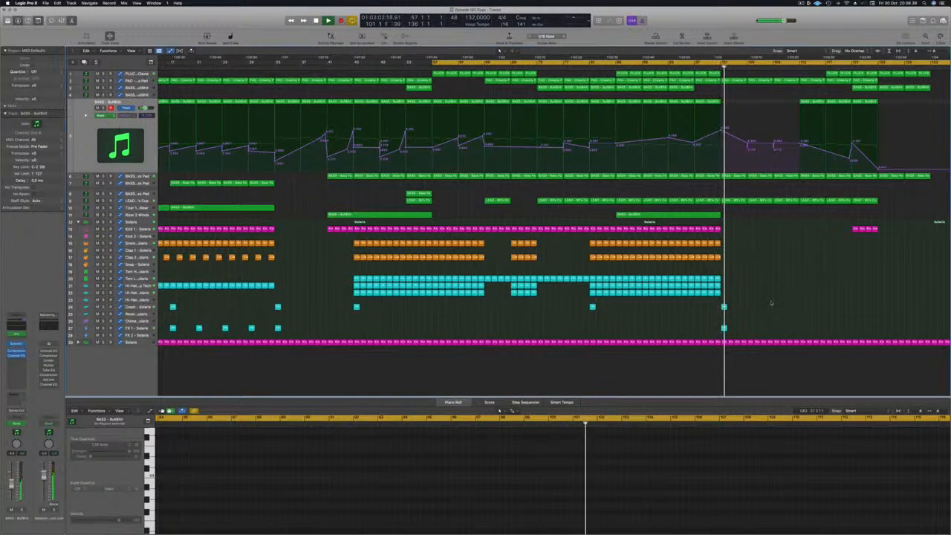
{"action": "scroll", "coordinate": [768, 287], "scroll_direction": "up", "scroll_amount": 2}
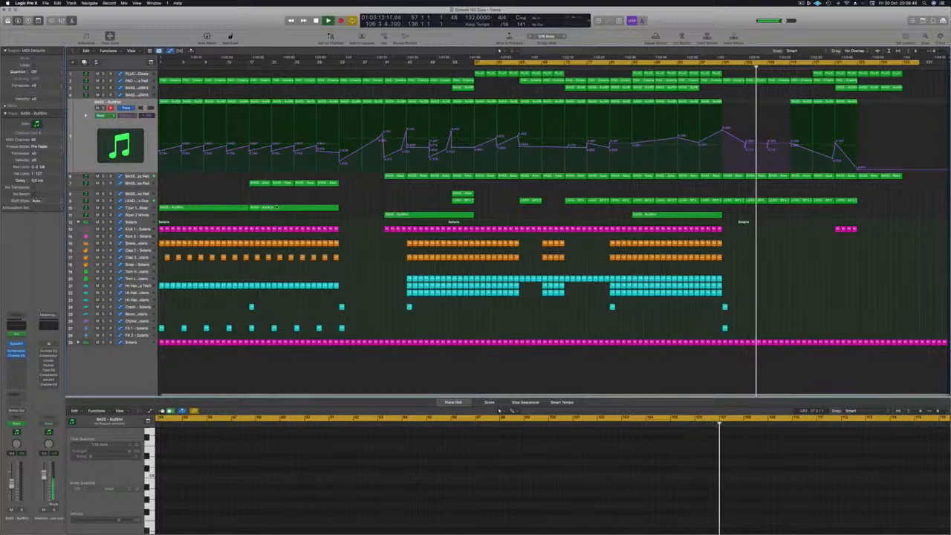
{"action": "left_click_drag", "start_coordinate": [267, 207], "coordinate": [766, 217]}
{"action": "key", "text": "space"}
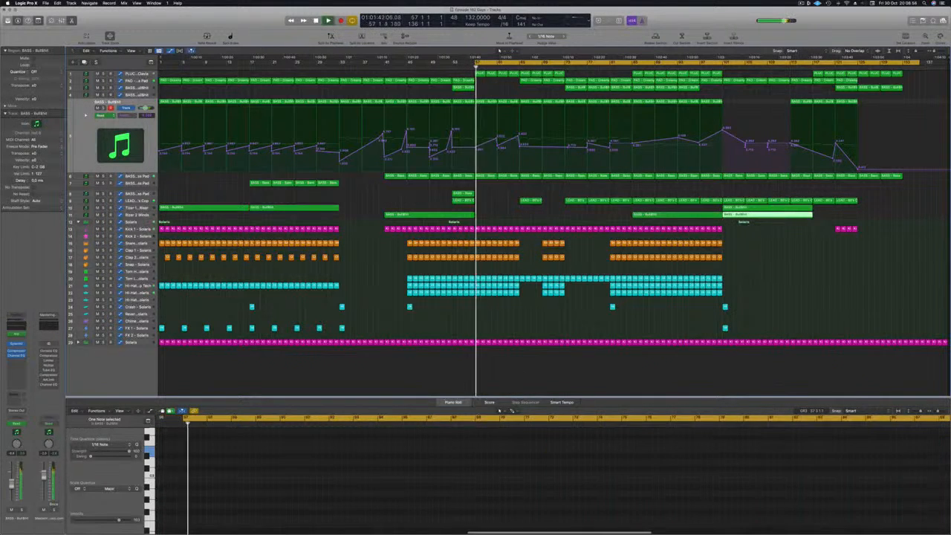
{"action": "left_click", "coordinate": [722, 63]}
{"action": "left_click_drag", "start_coordinate": [723, 64], "coordinate": [811, 65]}
{"action": "key", "text": "space"}
{"action": "key", "text": "space"}
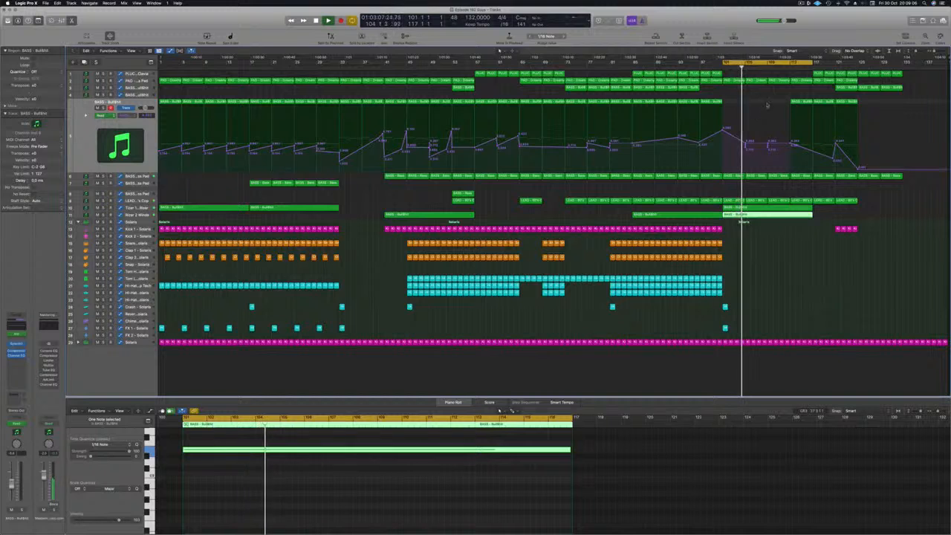
- Copy the BASS track 5 region from bar 113 to bar 109
{"action": "left_click", "coordinate": [800, 101]}
{"action": "left_click_drag", "start_coordinate": [801, 101], "coordinate": [778, 101]}
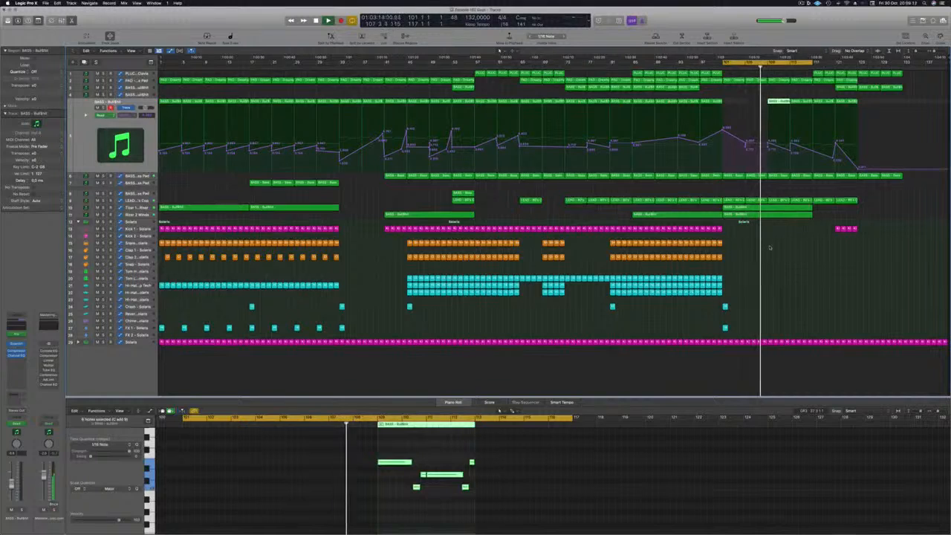
{"action": "left_click", "coordinate": [724, 327]}
{"action": "left_click", "coordinate": [725, 326]}
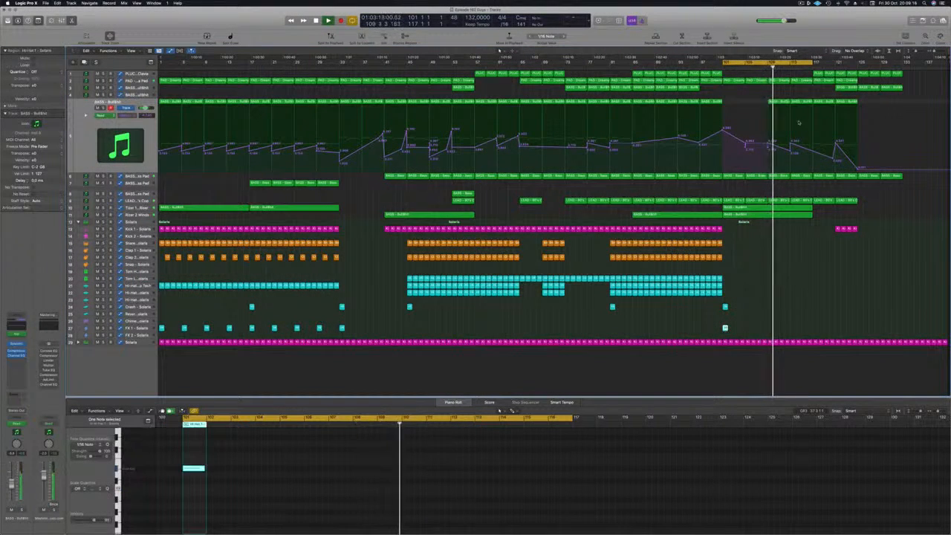
- Add an automation point at bar 117 on BASS track 5 and raise it to form a peak
{"action": "left_click", "coordinate": [789, 149]}
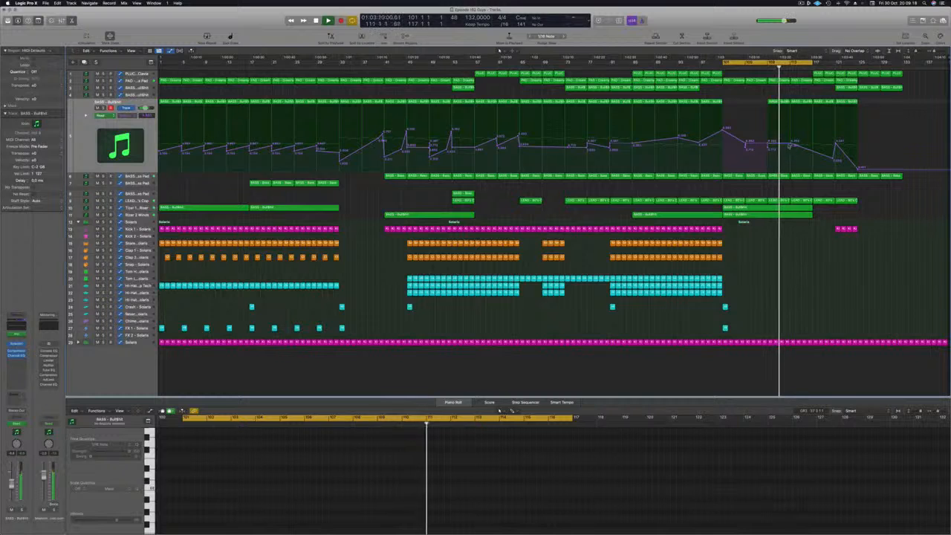
{"action": "left_click", "coordinate": [809, 152]}
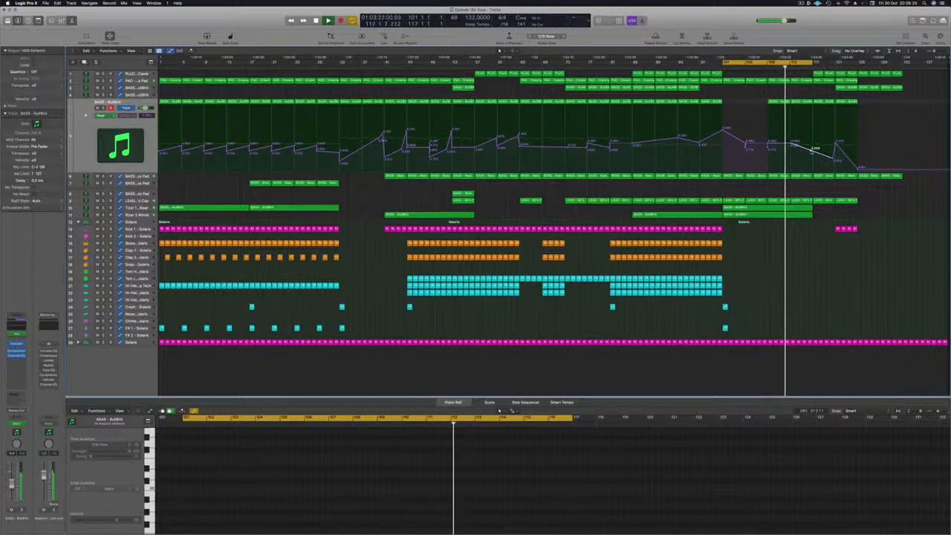
{"action": "left_click_drag", "start_coordinate": [811, 152], "coordinate": [815, 138]}
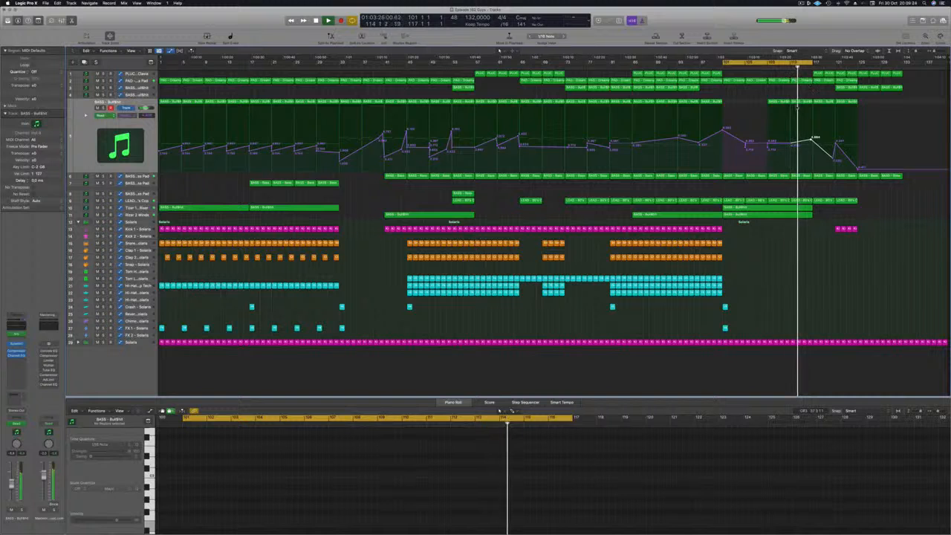
- Fill bars 117–125 with Kick 1 regions by moving and copying the bar 121 group, and extend the cycle to bar 125
{"action": "left_click_drag", "start_coordinate": [847, 228], "coordinate": [817, 233]}
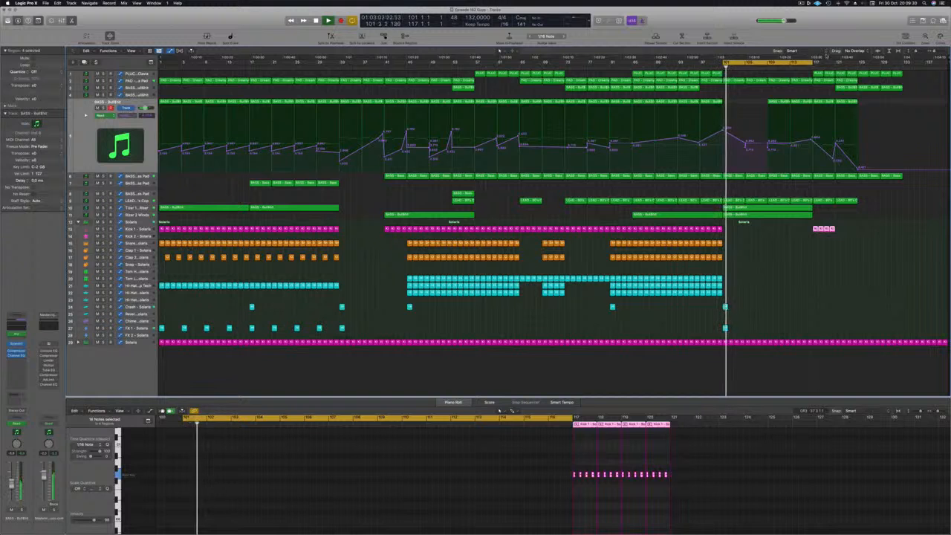
{"action": "left_click_drag", "start_coordinate": [812, 62], "coordinate": [858, 63]}
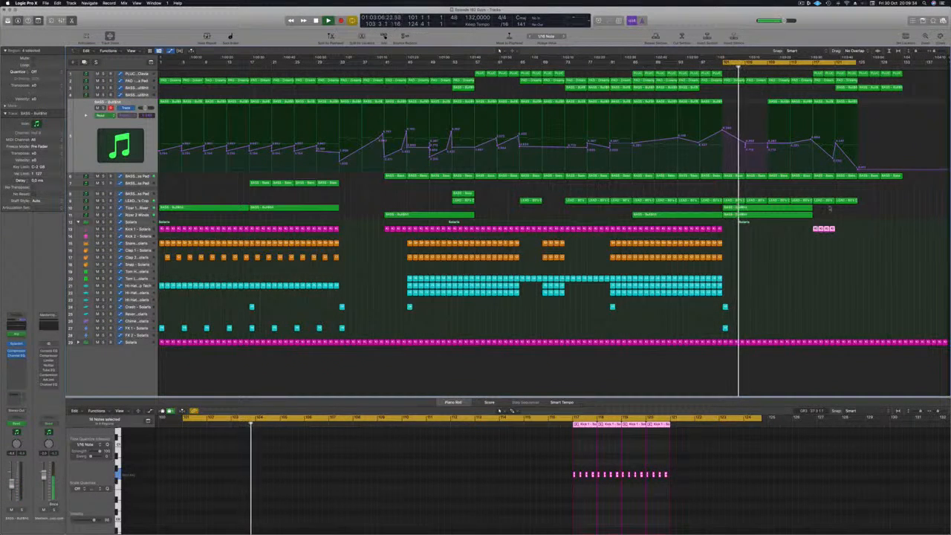
{"action": "mouse_move", "coordinate": [838, 233]}
{"action": "left_mouse_down"}
{"action": "mouse_move", "coordinate": [815, 229]}
{"action": "mouse_move", "coordinate": [831, 231]}
{"action": "left_mouse_up"}
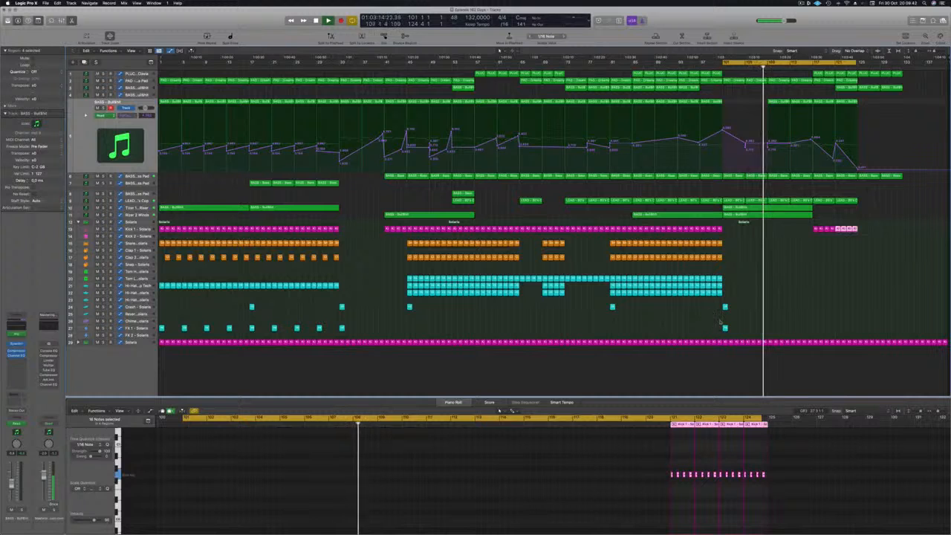
- Copy the FX 1 region from bar 101 to bar 117 and remove the bar 113 automation point on BASS track 5
{"action": "left_click_drag", "start_coordinate": [724, 327], "coordinate": [815, 329]}
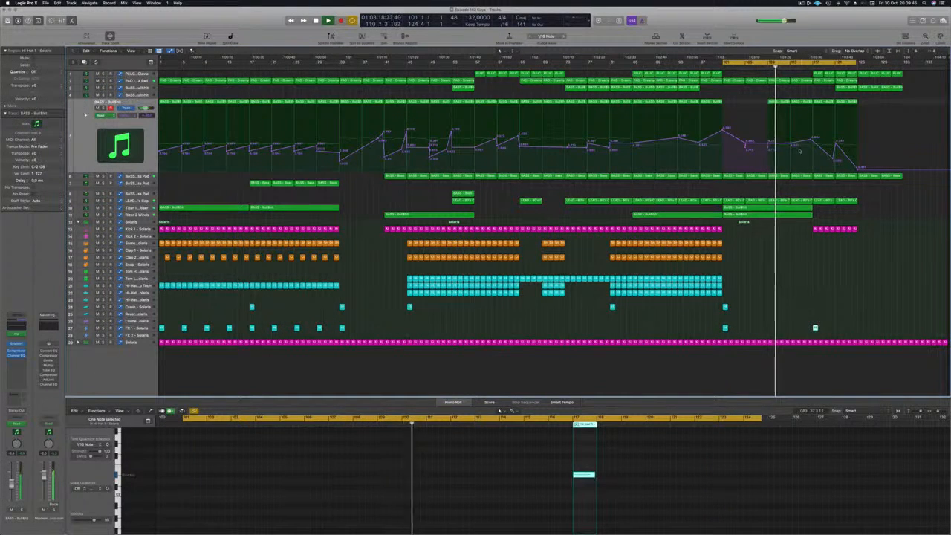
{"action": "left_click", "coordinate": [790, 145]}
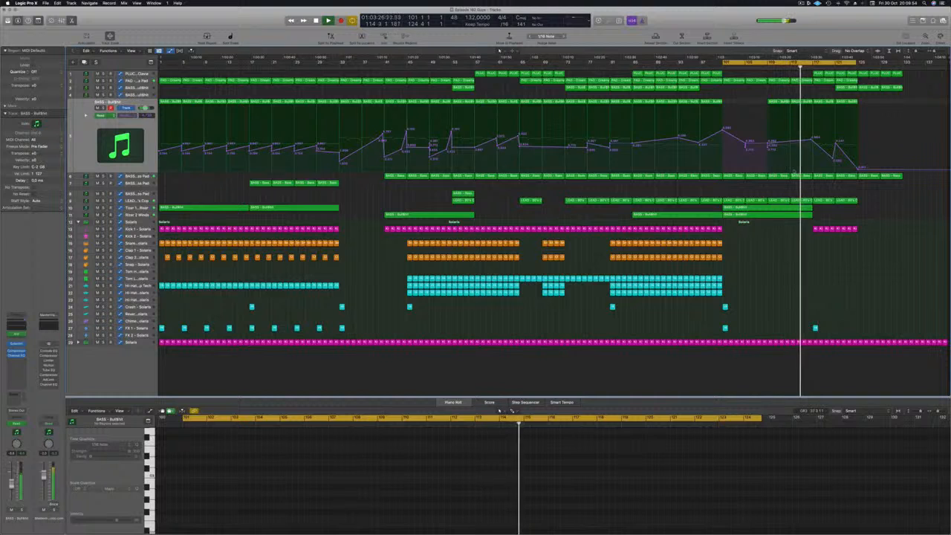
- Audition from about bar 116 and shape the LEAD - 80's Cop automation into a gradual rise from bar 117 to 125
{"action": "left_click", "coordinate": [136, 200]}
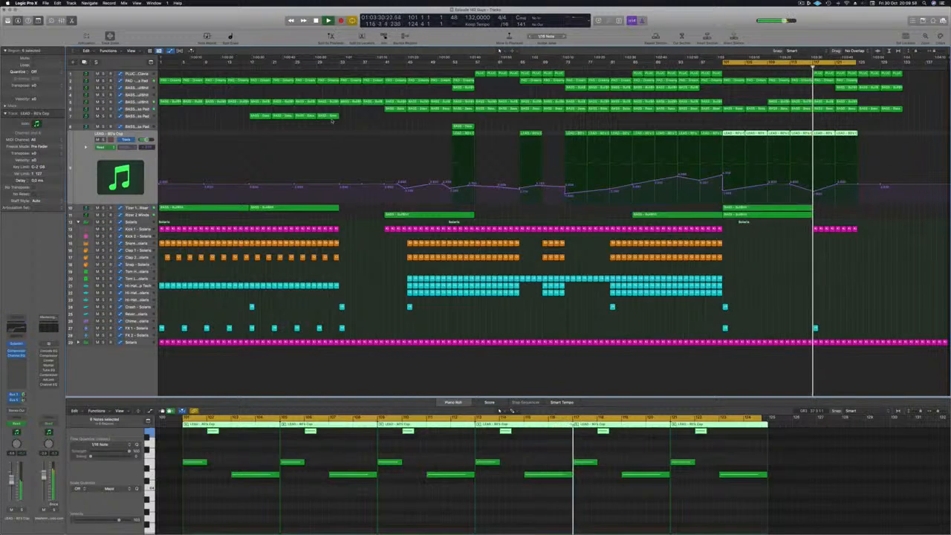
{"action": "left_click", "coordinate": [580, 121]}
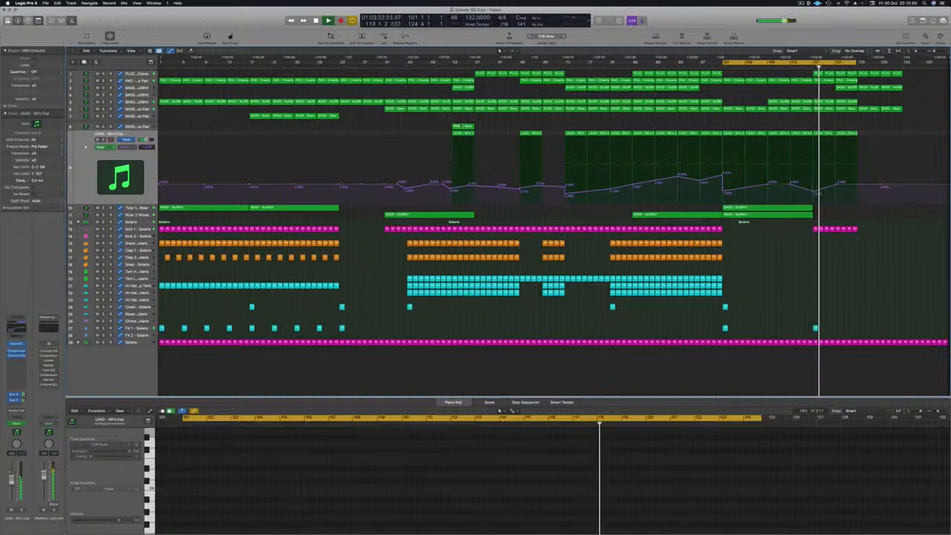
{"action": "left_click", "coordinate": [462, 127]}
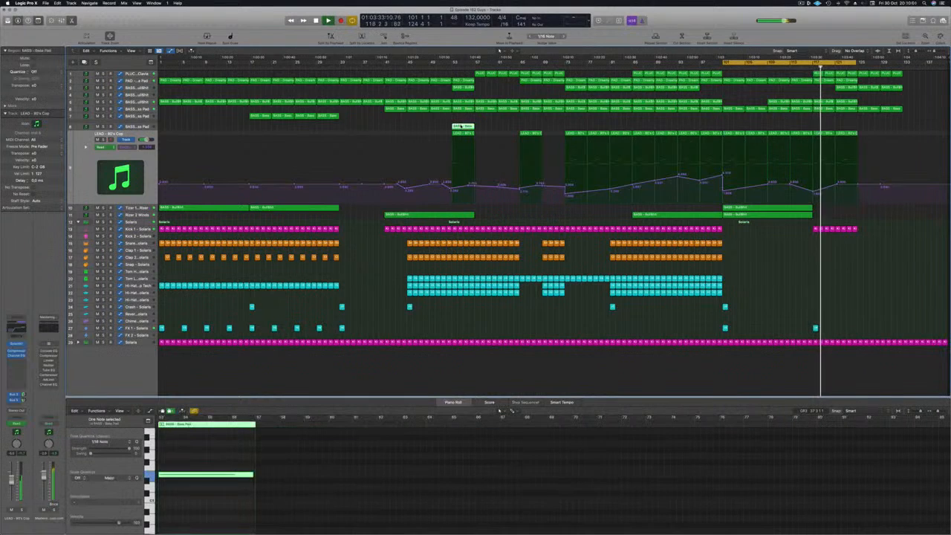
{"action": "left_click", "coordinate": [806, 67]}
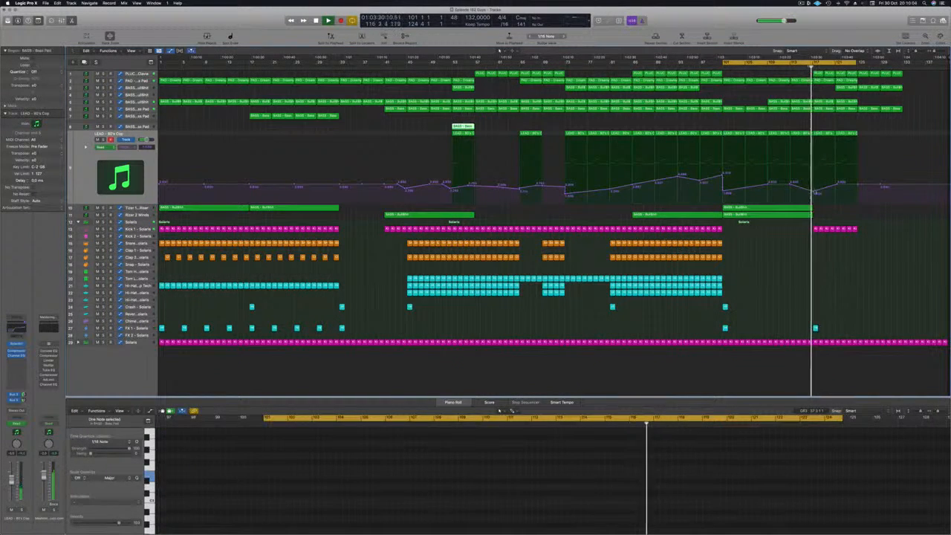
{"action": "left_click", "coordinate": [818, 167]}
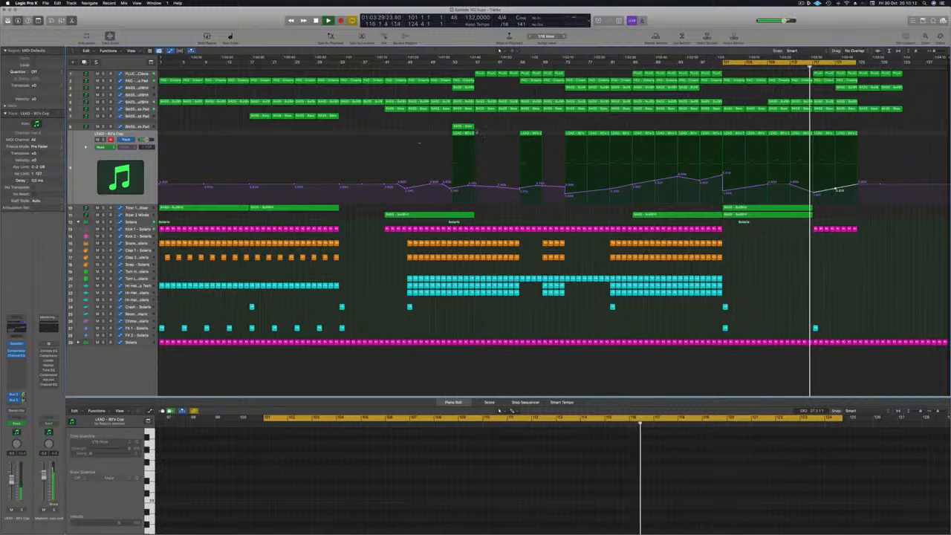
- Copy the BASS - Bass Pad region from bar 53 to bar 117 and automate that track's volume down from about bar 115
{"action": "left_click", "coordinate": [465, 128]}
{"action": "left_click_drag", "start_coordinate": [465, 128], "coordinate": [823, 127]}
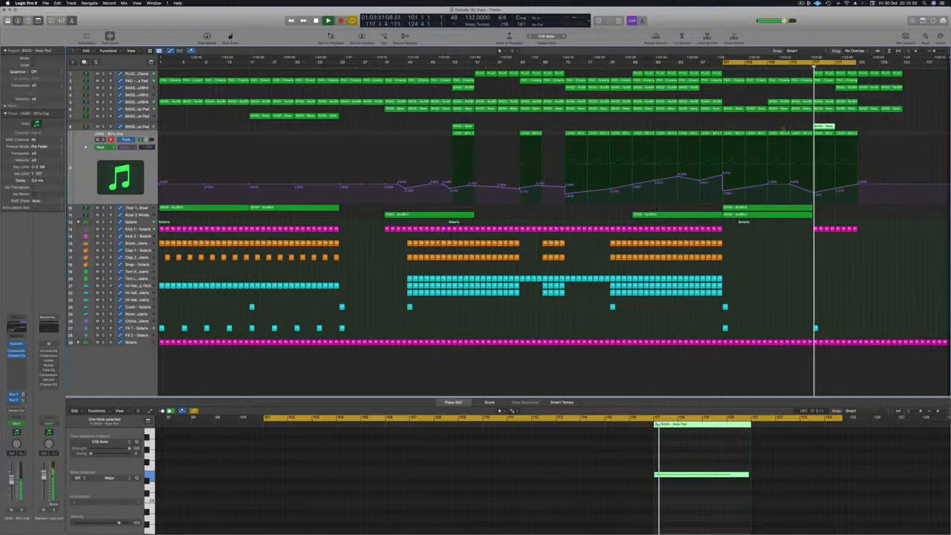
{"action": "key", "text": "Up"}
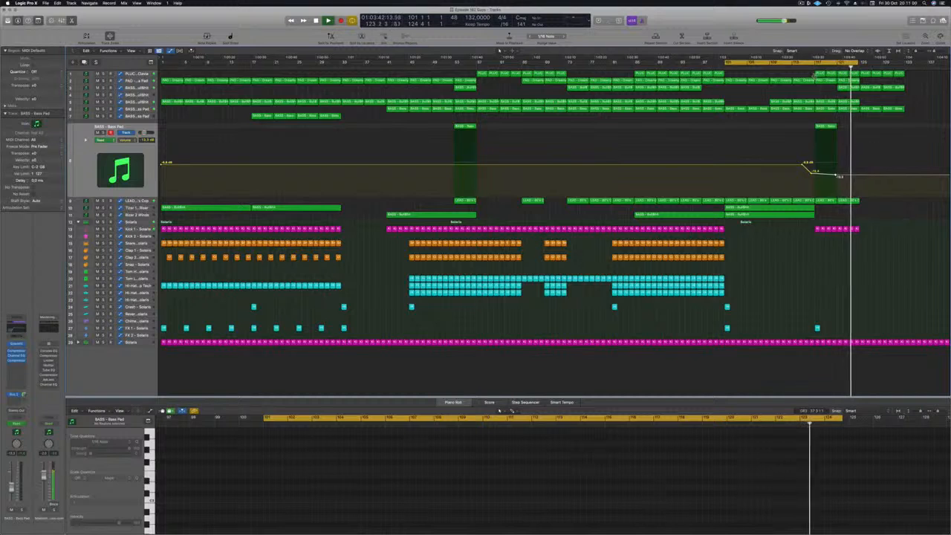
{"action": "key", "text": "shift+comma"}
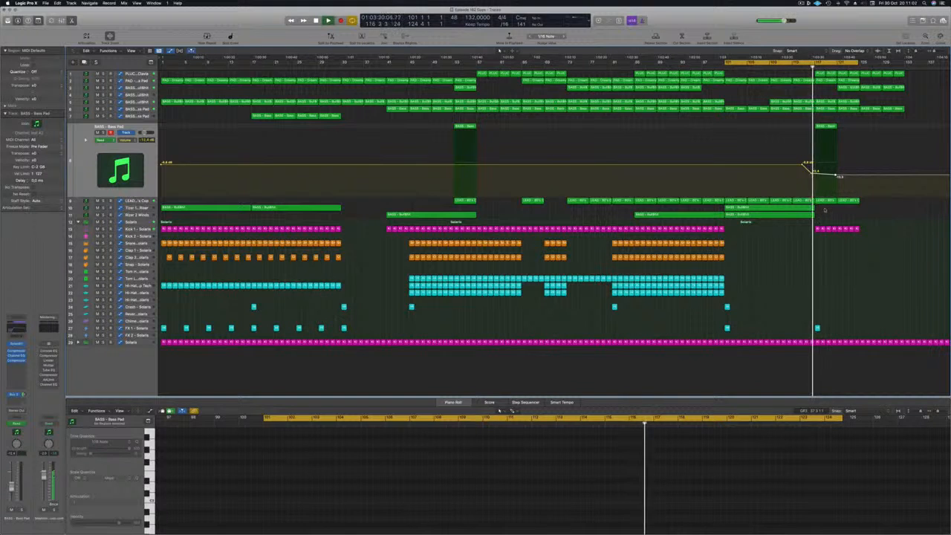
- Extend the riser and Kick 1 parts to bar 133 with copied regions, and lengthen the cycle range to match
{"action": "left_click_drag", "start_coordinate": [825, 209], "coordinate": [845, 215]}
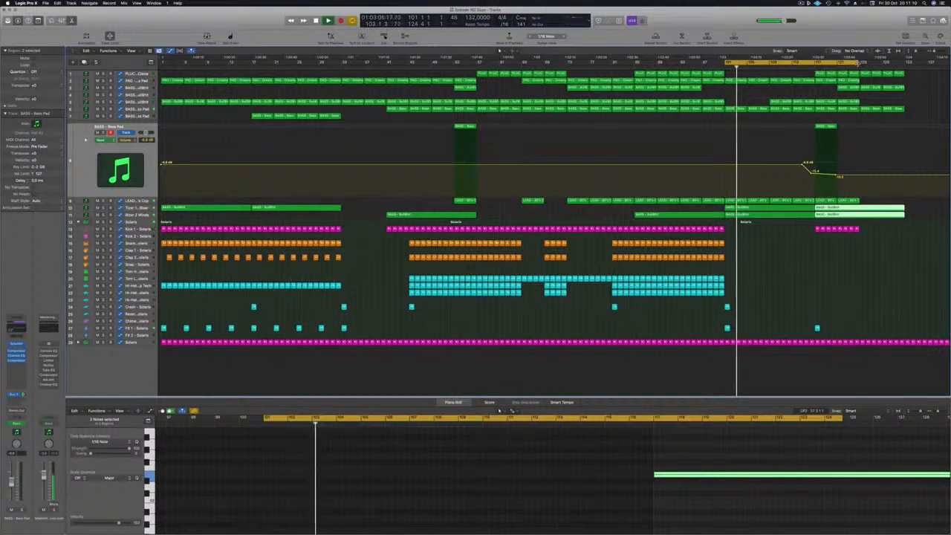
{"action": "left_click_drag", "start_coordinate": [879, 65], "coordinate": [904, 65]}
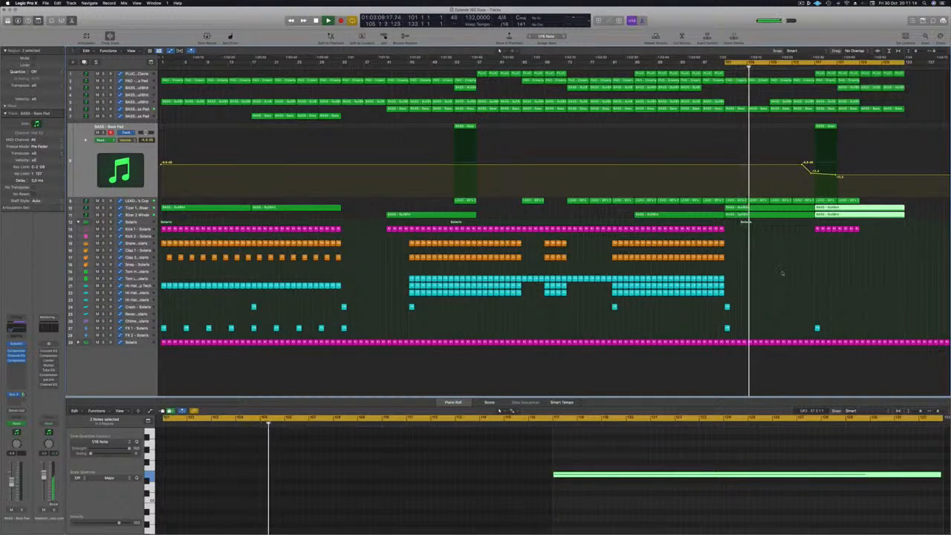
{"action": "left_click", "coordinate": [828, 229]}
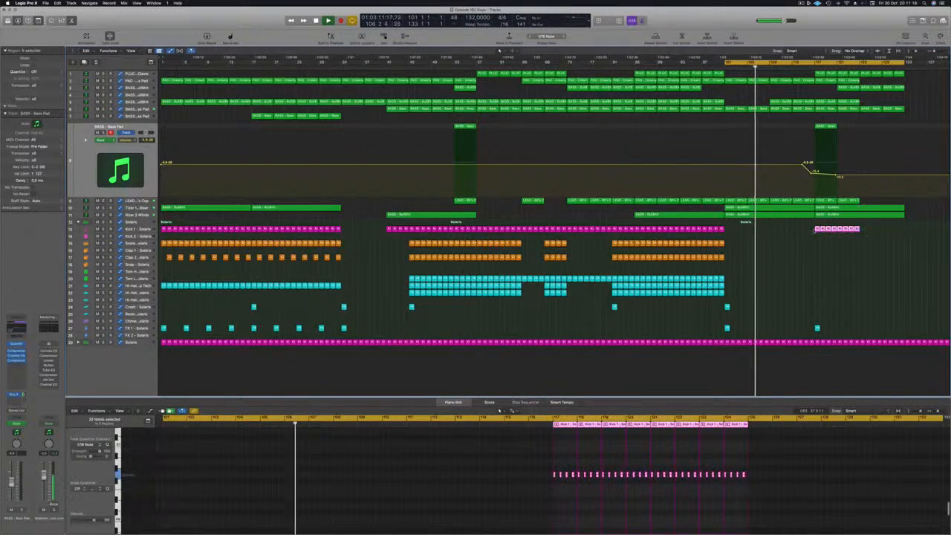
{"action": "left_click_drag", "start_coordinate": [860, 226], "coordinate": [885, 233]}
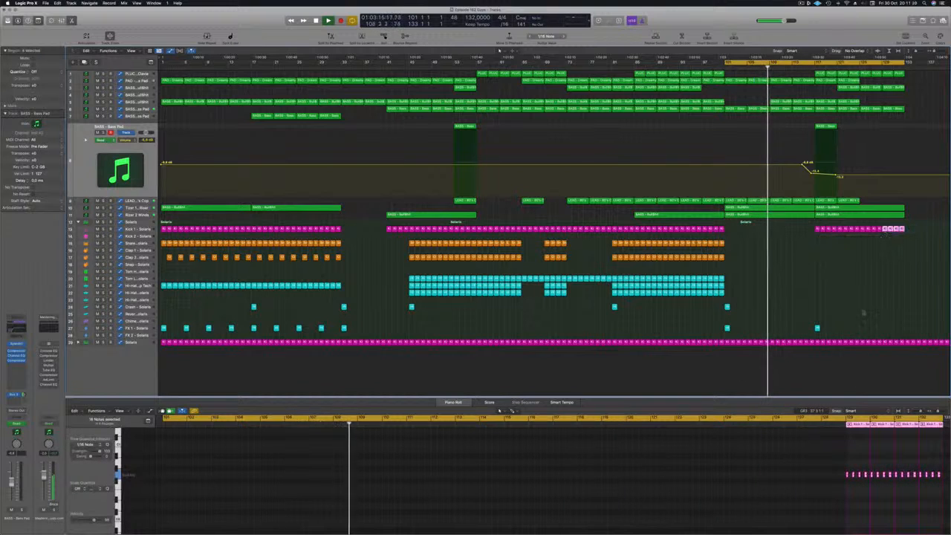
- Double the Kick 1 hits from bar 129 to 133 by copying the selected notes into the gaps between them
{"action": "scroll", "coordinate": [860, 470], "scroll_direction": "up", "scroll_amount": 5}
{"action": "scroll", "coordinate": [860, 470], "scroll_direction": "right", "scroll_amount": 5}
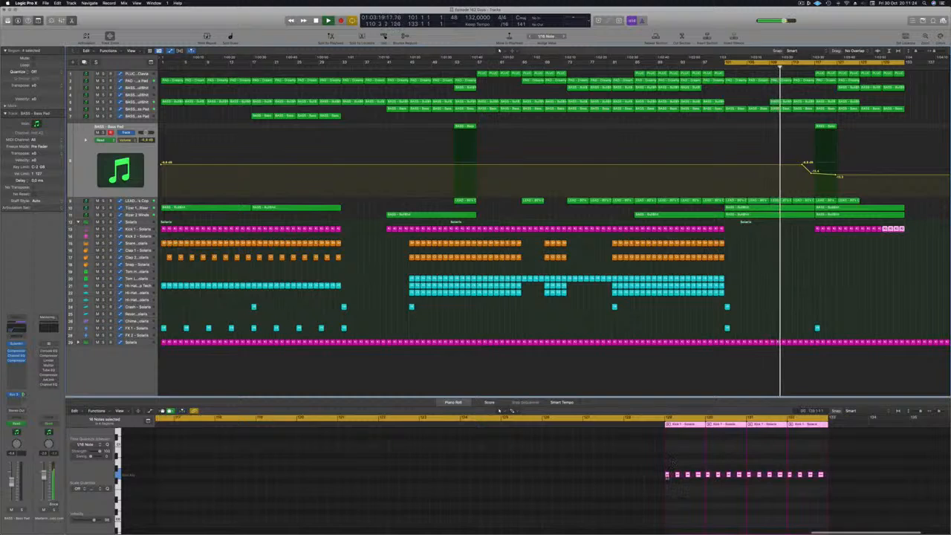
{"action": "left_click_drag", "start_coordinate": [667, 475], "coordinate": [672, 480]}
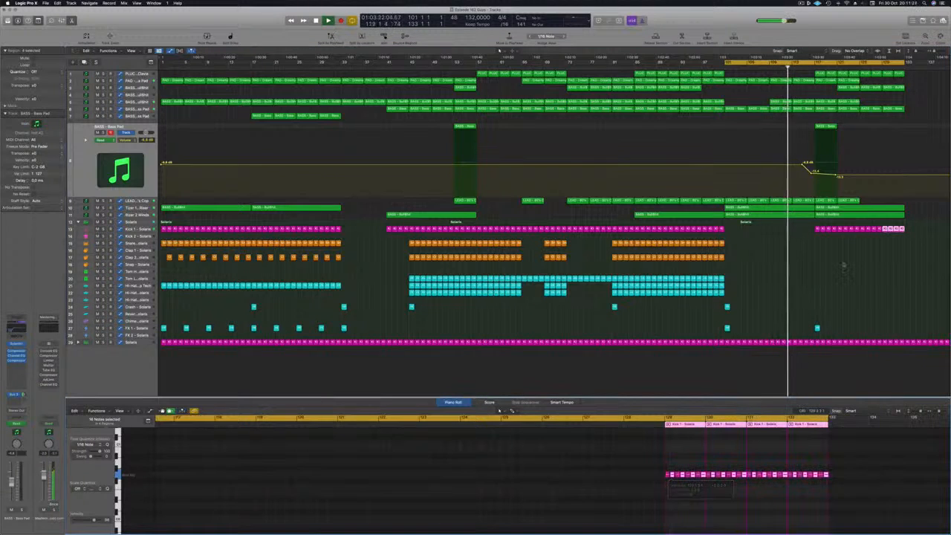
- Copy the last Snare 1 region before bar 101 to bar 129 with its hits doubled, and duplicate it back across bars 126 to 128
{"action": "left_click", "coordinate": [736, 242]}
{"action": "left_click", "coordinate": [722, 243]}
{"action": "left_click_drag", "start_coordinate": [722, 243], "coordinate": [884, 245]}
{"action": "mouse_move", "coordinate": [738, 468]}
{"action": "left_mouse_down"}
{"action": "mouse_move", "coordinate": [774, 481]}
{"action": "mouse_move", "coordinate": [734, 481]}
{"action": "left_mouse_up"}
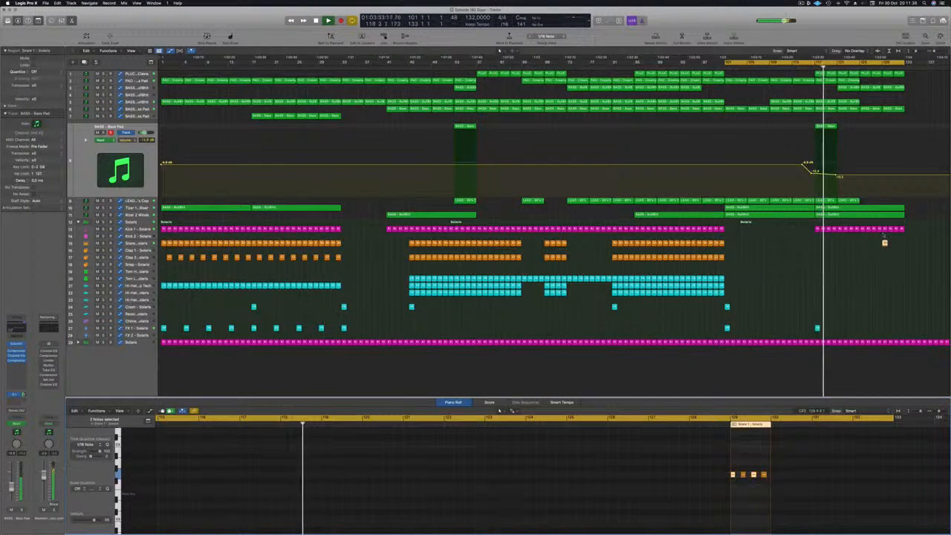
{"action": "mouse_move", "coordinate": [884, 243]}
{"action": "left_mouse_down"}
{"action": "mouse_move", "coordinate": [868, 245]}
{"action": "mouse_move", "coordinate": [878, 243]}
{"action": "left_mouse_up"}
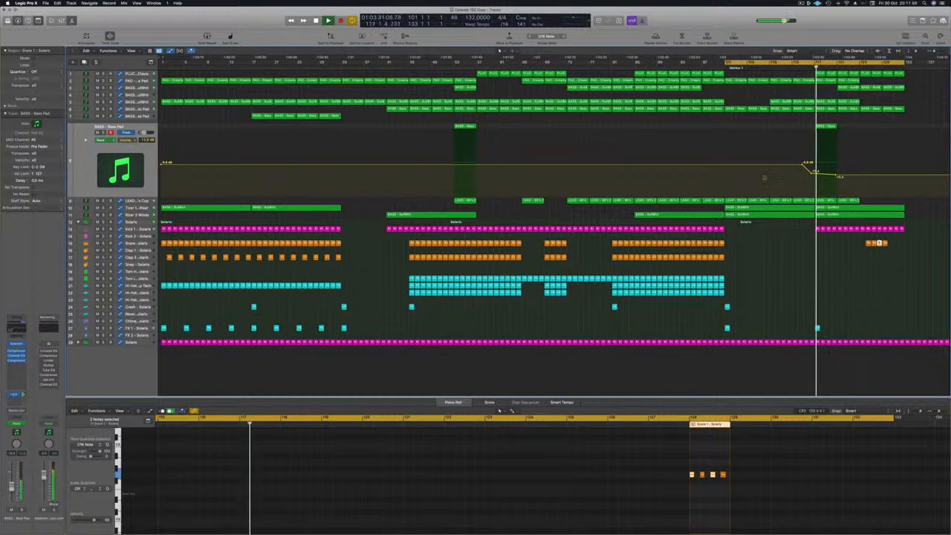
- Copy the two LEAD - 80's Cop regions at bars 117 to 125 to bar 125, extending the lead to bar 133
{"action": "key", "text": "Down"}
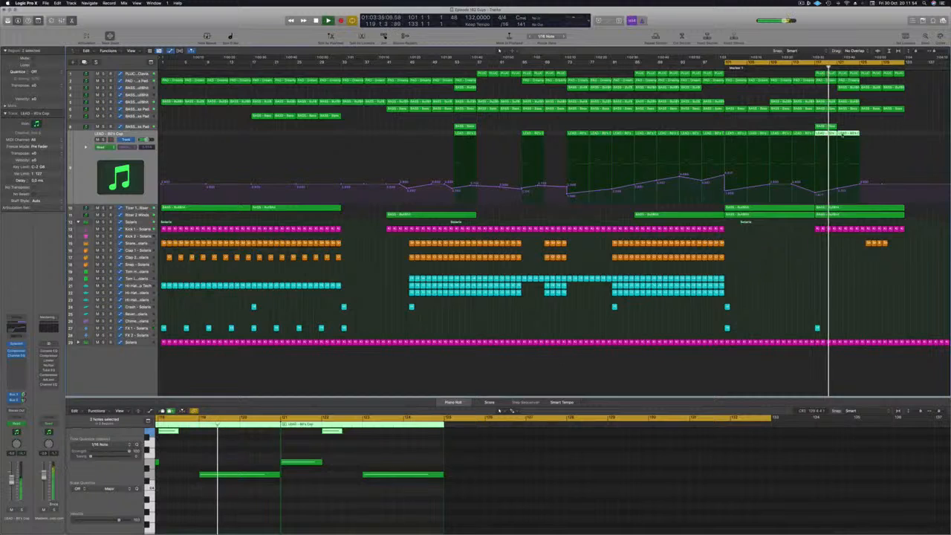
{"action": "left_click_drag", "start_coordinate": [842, 135], "coordinate": [879, 141]}
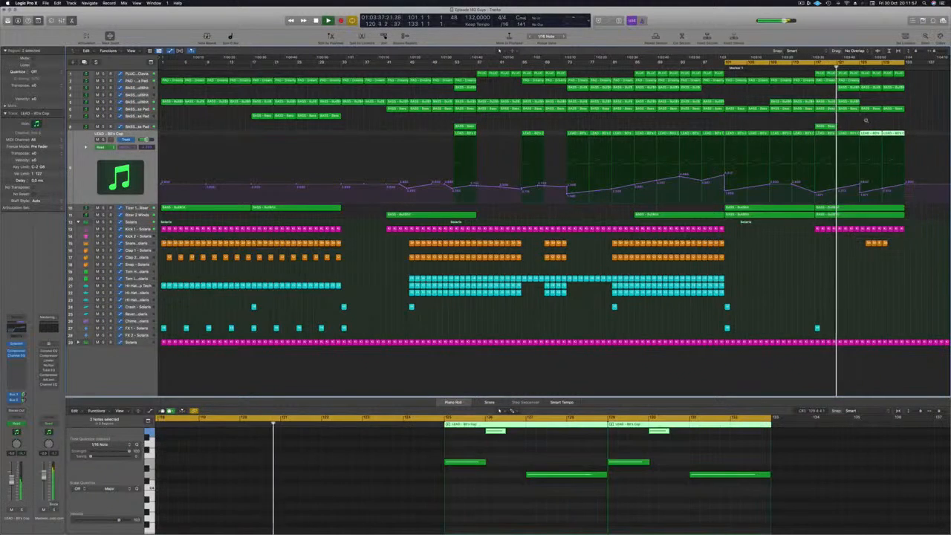
- Extend the doubled Snare 1 pattern with copied regions to fill bars 125 to 133, and delete the excess region at bar 133
{"action": "left_click", "coordinate": [822, 258]}
{"action": "left_click", "coordinate": [875, 243]}
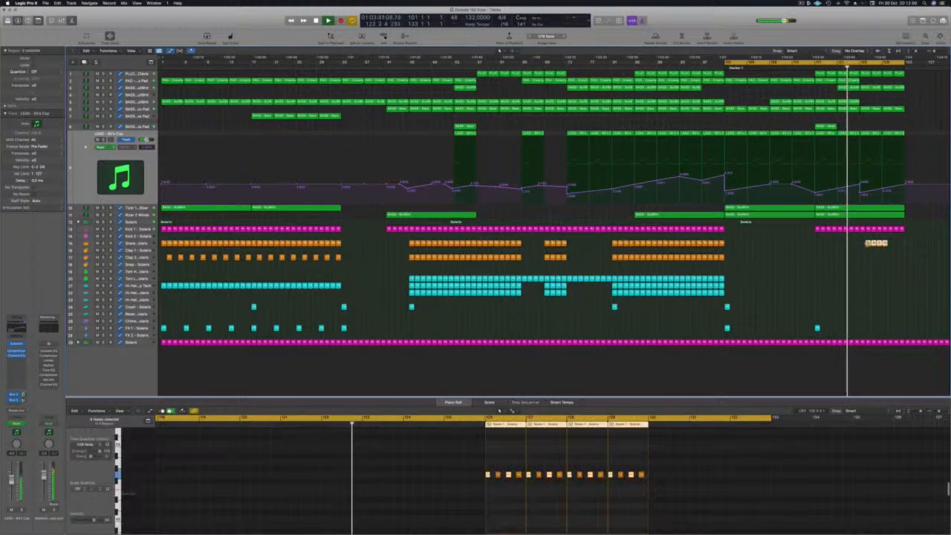
{"action": "left_click_drag", "start_coordinate": [875, 243], "coordinate": [893, 248]}
{"action": "left_click", "coordinate": [870, 252]}
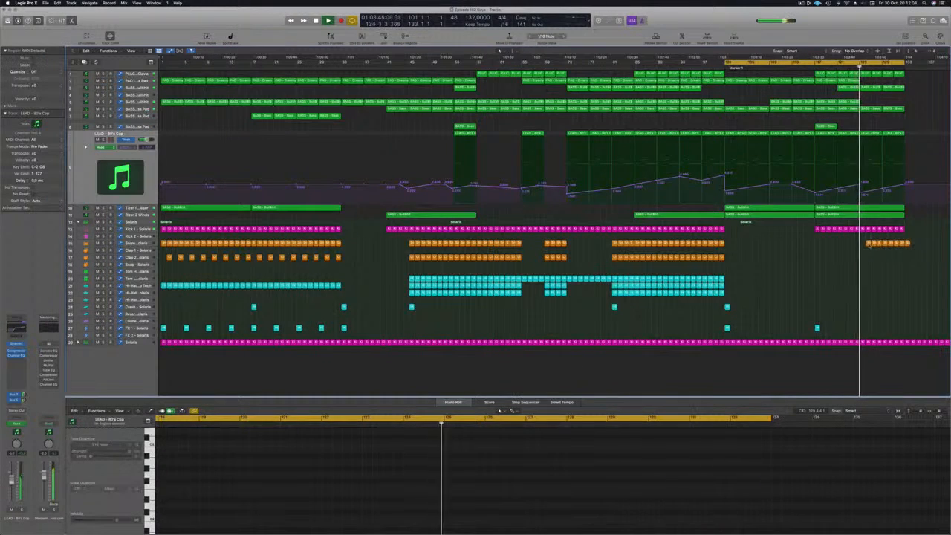
{"action": "double_click", "coordinate": [868, 243]}
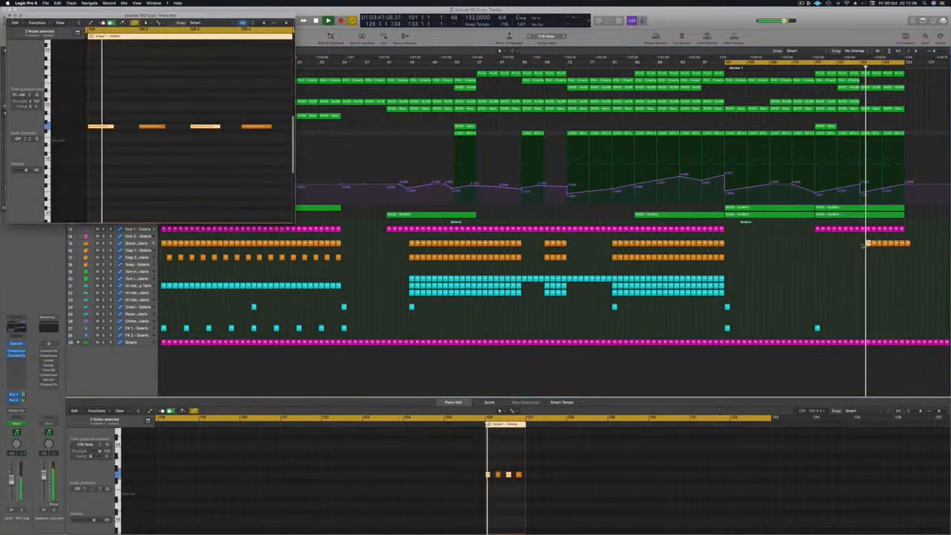
{"action": "left_click_drag", "start_coordinate": [863, 243], "coordinate": [866, 249]}
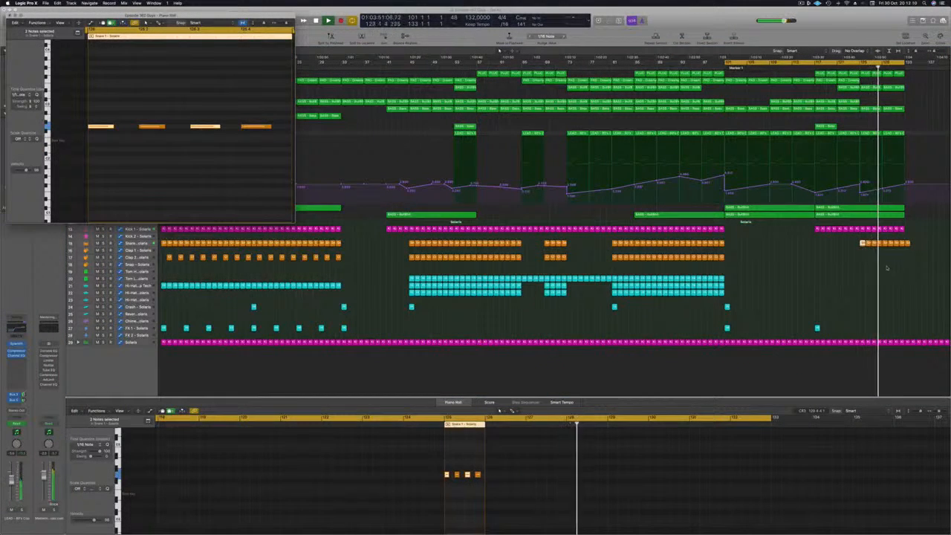
{"action": "left_click", "coordinate": [893, 265]}
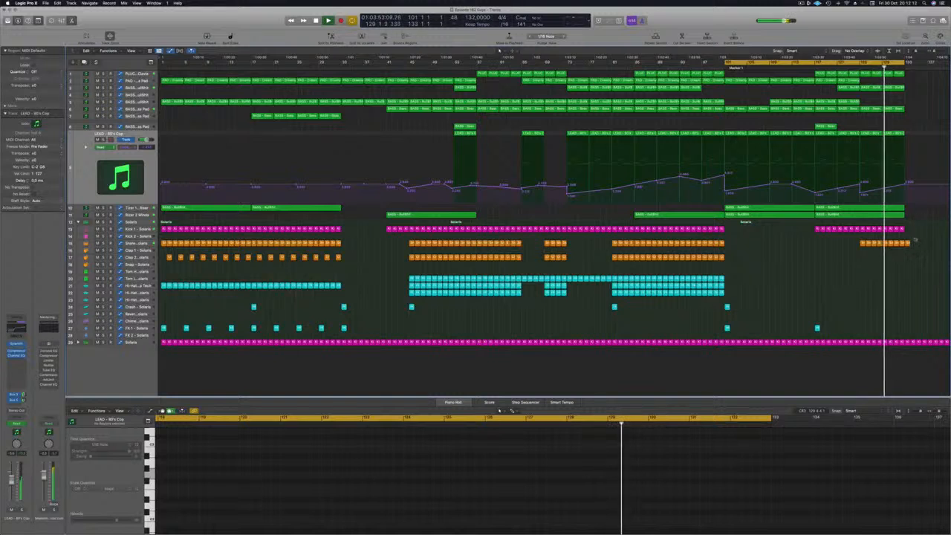
{"action": "left_click", "coordinate": [907, 245]}
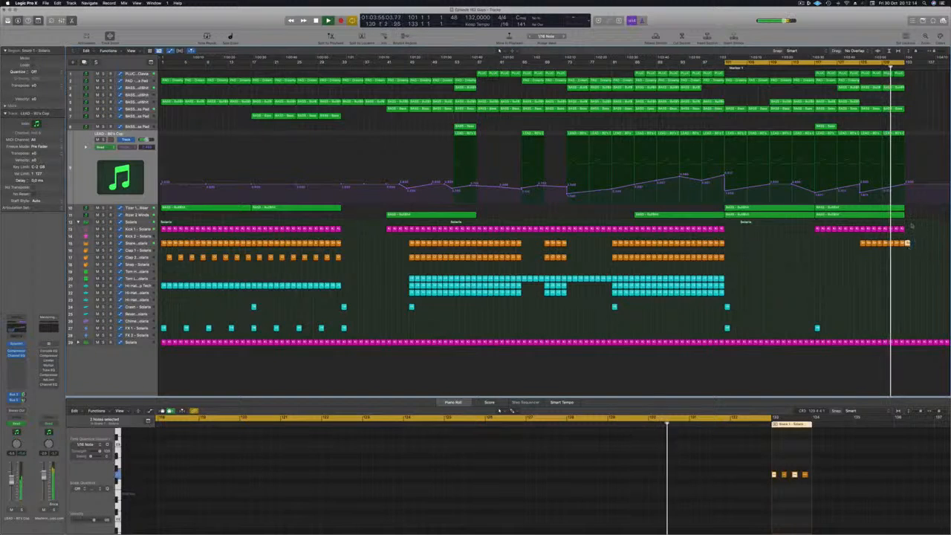
{"action": "left_click", "coordinate": [851, 255]}
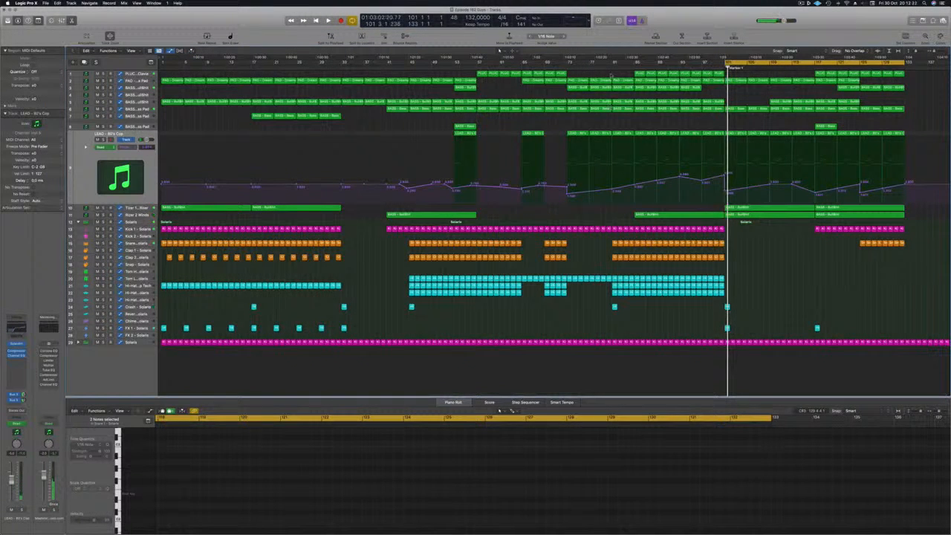
- Set the cycle range to bars 81 to 133 and repeat that section across all tracks from bar 133
{"action": "key", "text": "space"}
{"action": "left_click", "coordinate": [608, 64]}
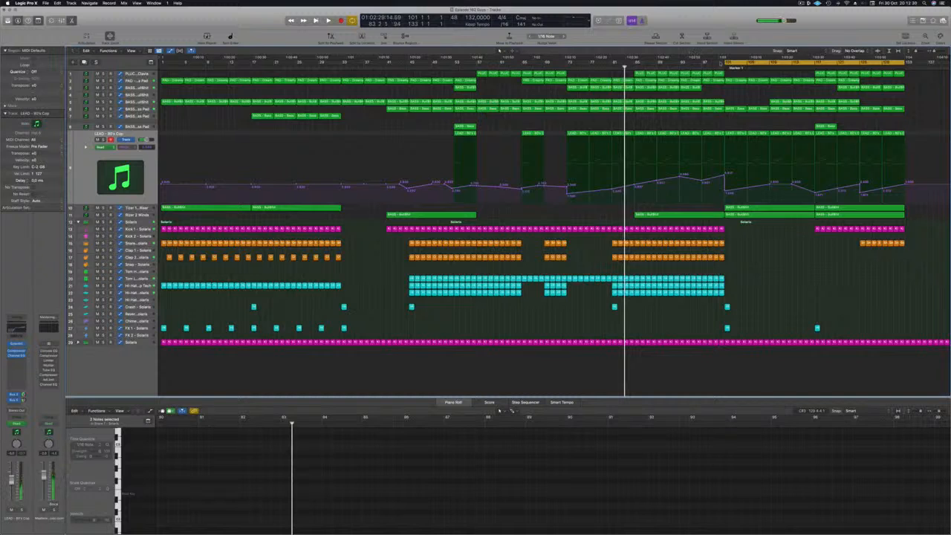
{"action": "left_click_drag", "start_coordinate": [724, 63], "coordinate": [611, 73]}
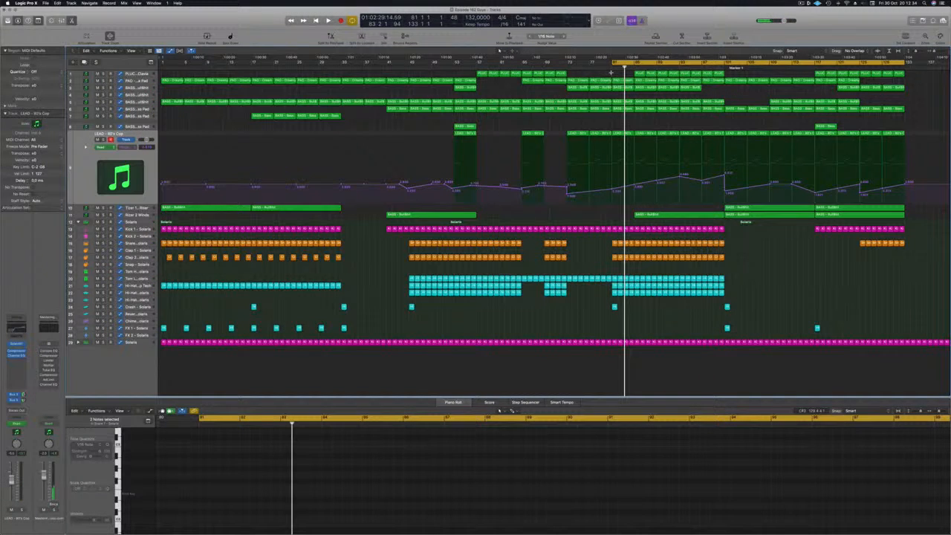
{"action": "key", "text": "ctrl+super+r"}
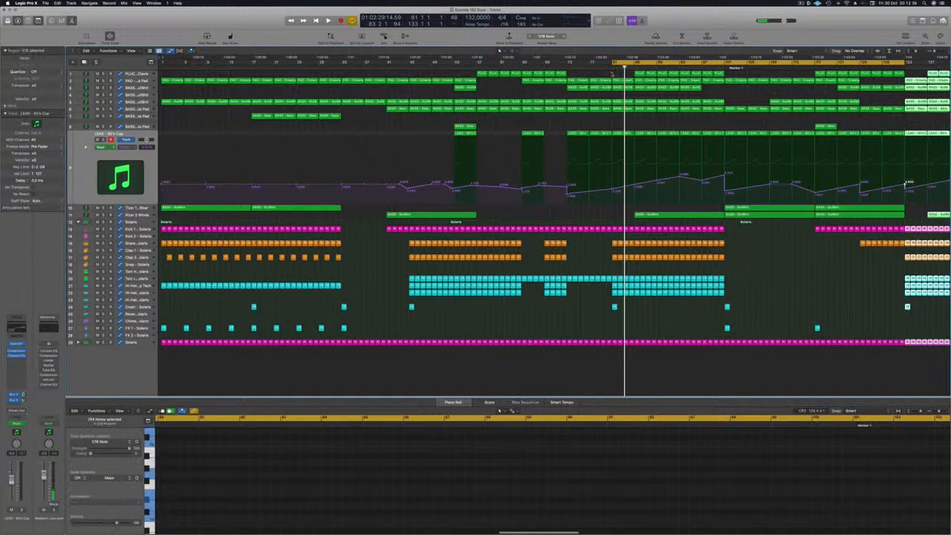
{"action": "key", "text": "super+Left"}
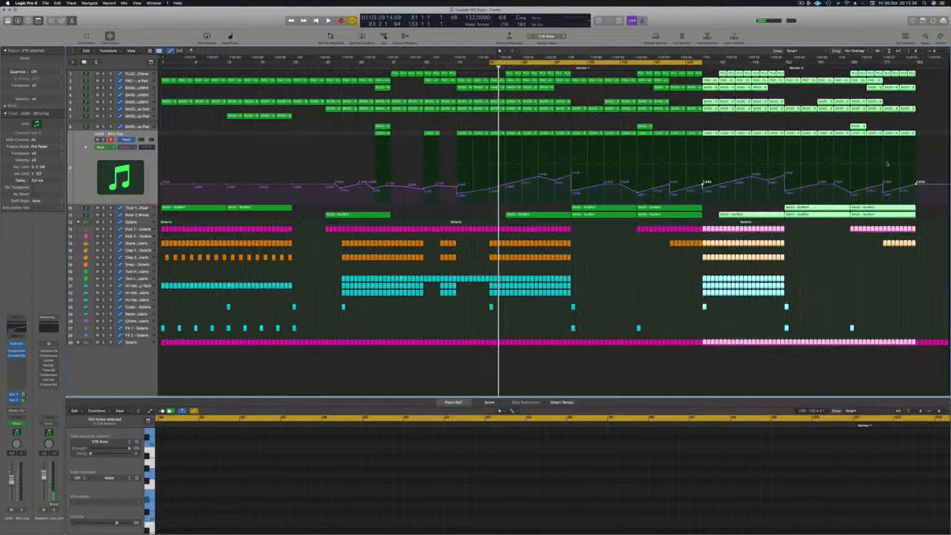
- Delete the repeated regions from bar 153 onward and shift the remaining copied section one bar later to start at bar 134
{"action": "left_click_drag", "start_coordinate": [927, 70], "coordinate": [789, 296]}
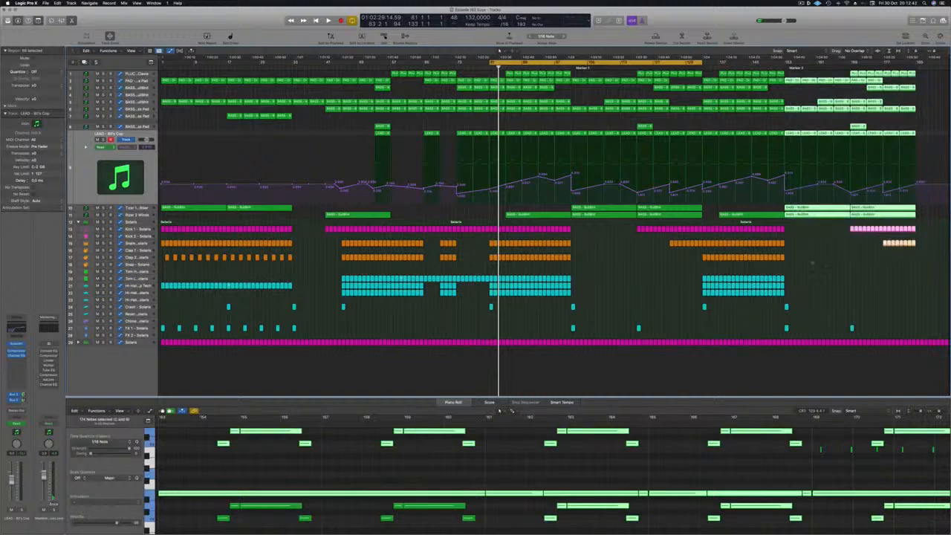
{"action": "key", "text": "Delete"}
{"action": "left_click_drag", "start_coordinate": [802, 76], "coordinate": [702, 343]}
{"action": "scroll", "coordinate": [703, 343], "scroll_direction": "up", "scroll_amount": 5}
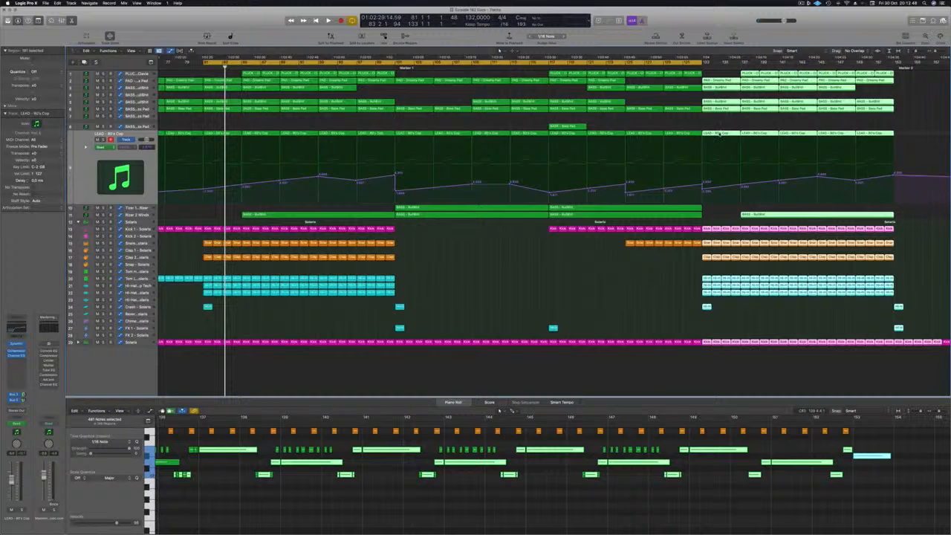
{"action": "left_click_drag", "start_coordinate": [719, 133], "coordinate": [730, 135]}
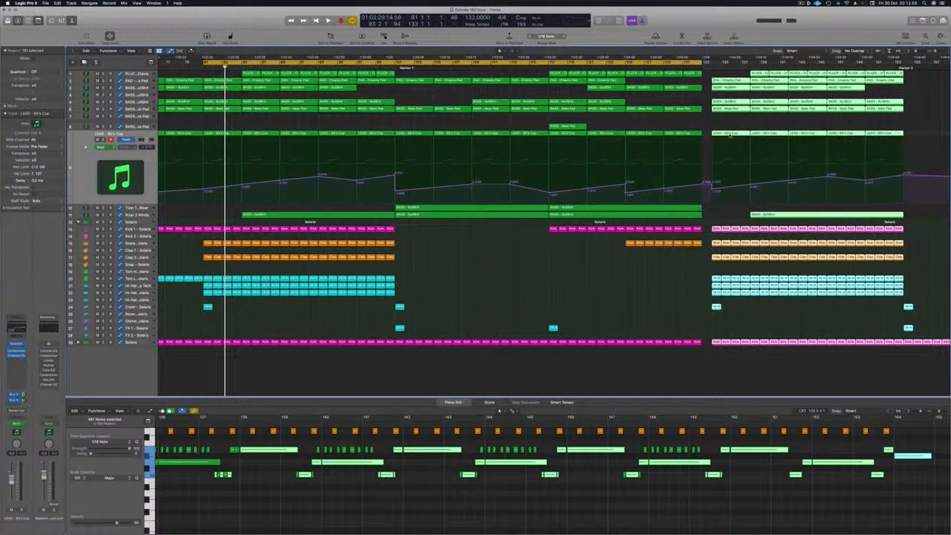
- Audition the arrangement and set the cycle range to bars 117 to 137
{"action": "key", "text": "space"}
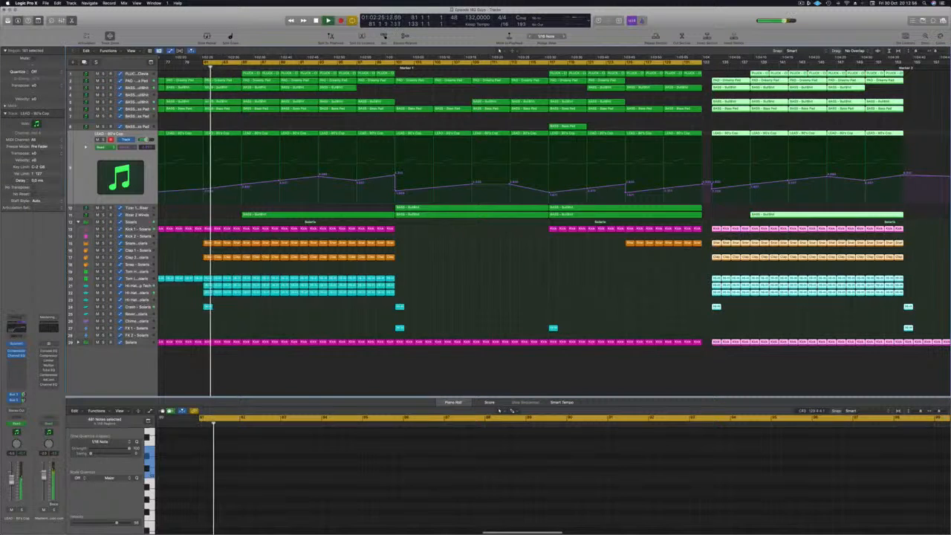
{"action": "scroll", "coordinate": [702, 75], "scroll_direction": "down", "scroll_amount": 5}
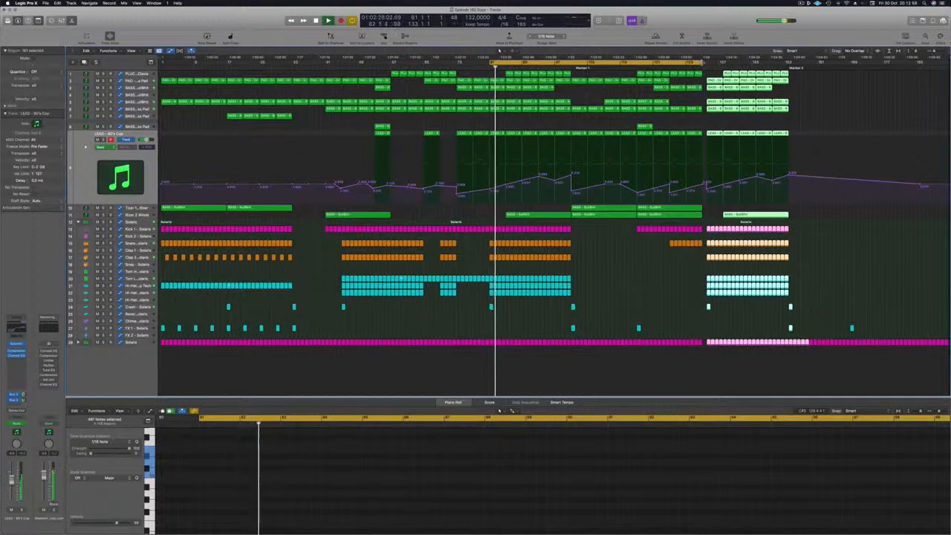
{"action": "left_click_drag", "start_coordinate": [708, 64], "coordinate": [719, 66]}
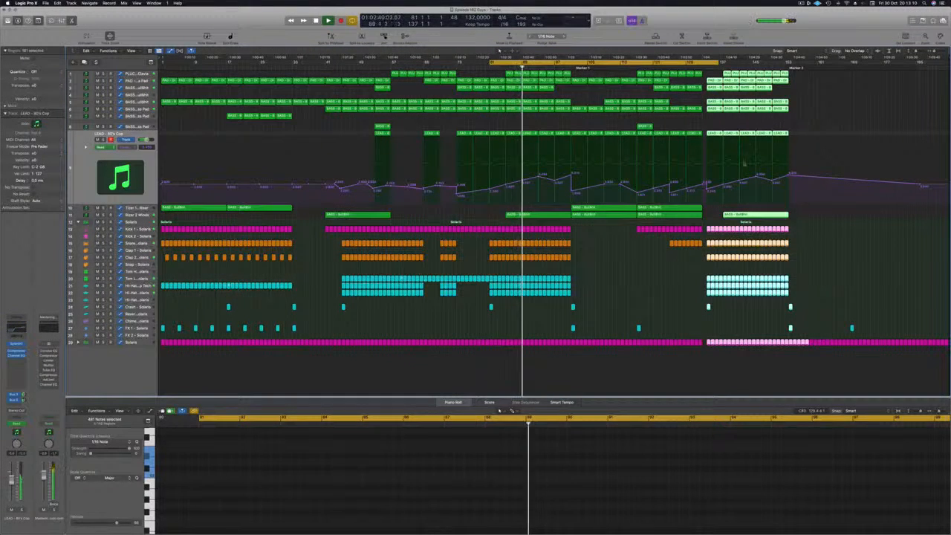
{"action": "left_click", "coordinate": [630, 273]}
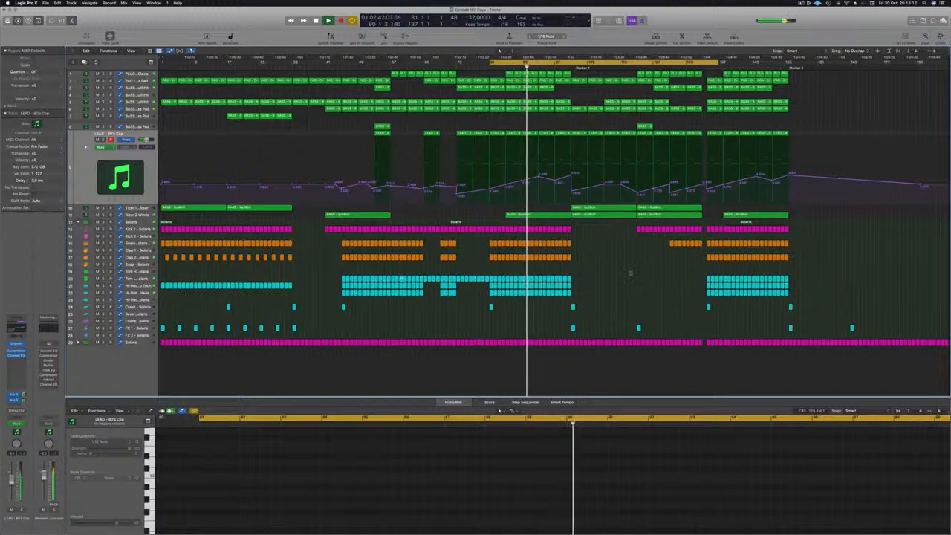
{"action": "key", "text": "super+Down"}
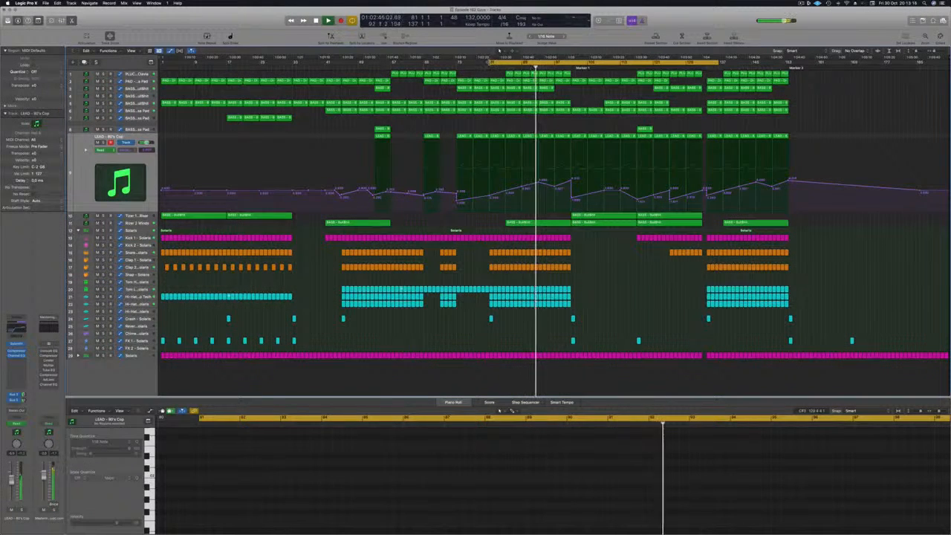
{"action": "left_click_drag", "start_coordinate": [491, 63], "coordinate": [572, 67]}
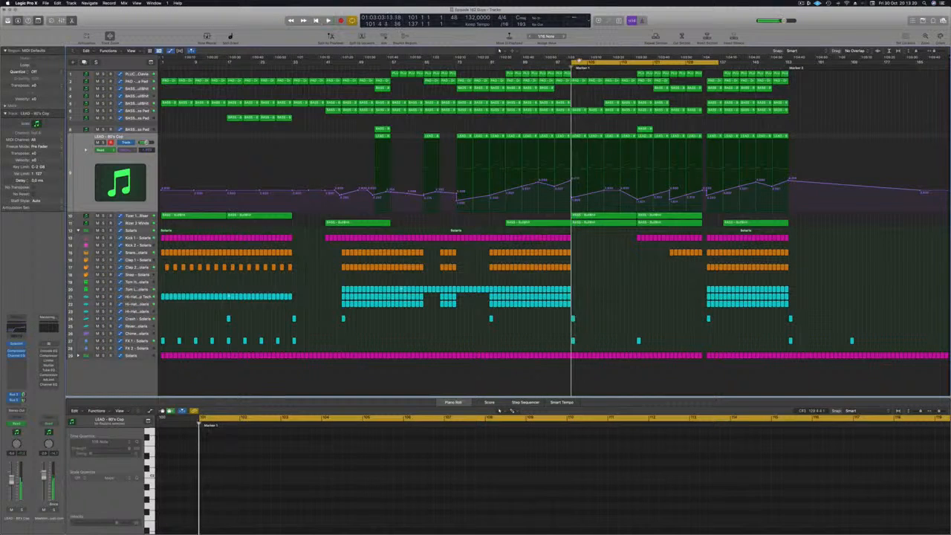
{"action": "left_click_drag", "start_coordinate": [573, 66], "coordinate": [638, 66]}
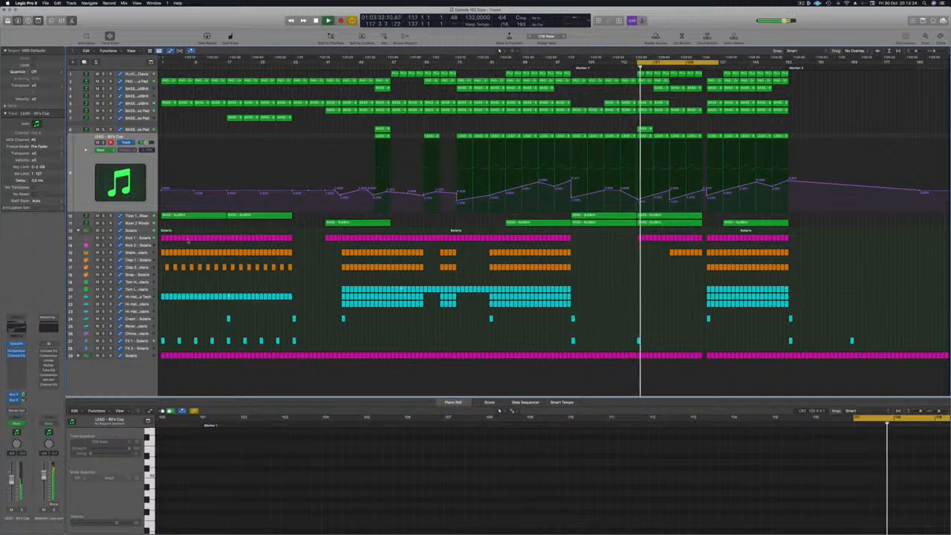
- Double the Snare 1 hits from bar 129 to 133 by copying the notes into the gaps between them
{"action": "left_click", "coordinate": [134, 239]}
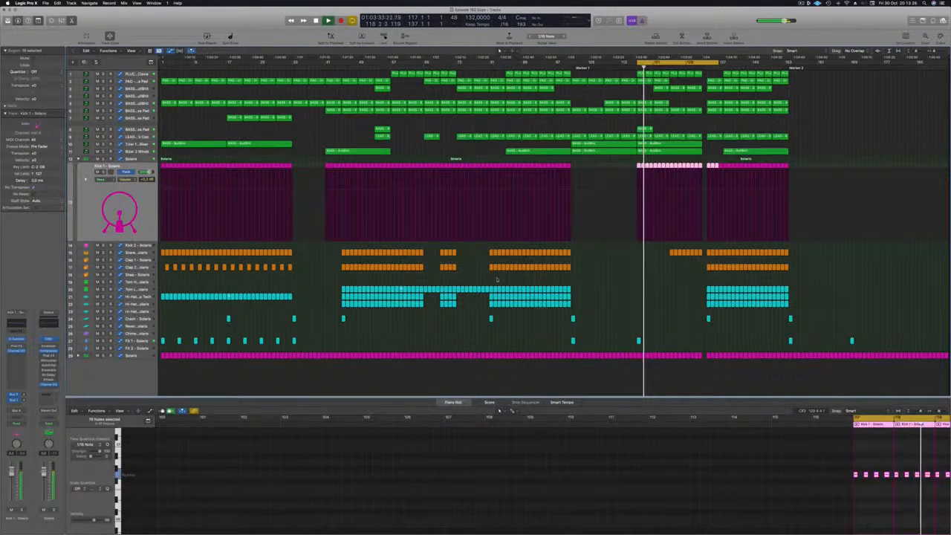
{"action": "left_click", "coordinate": [643, 316]}
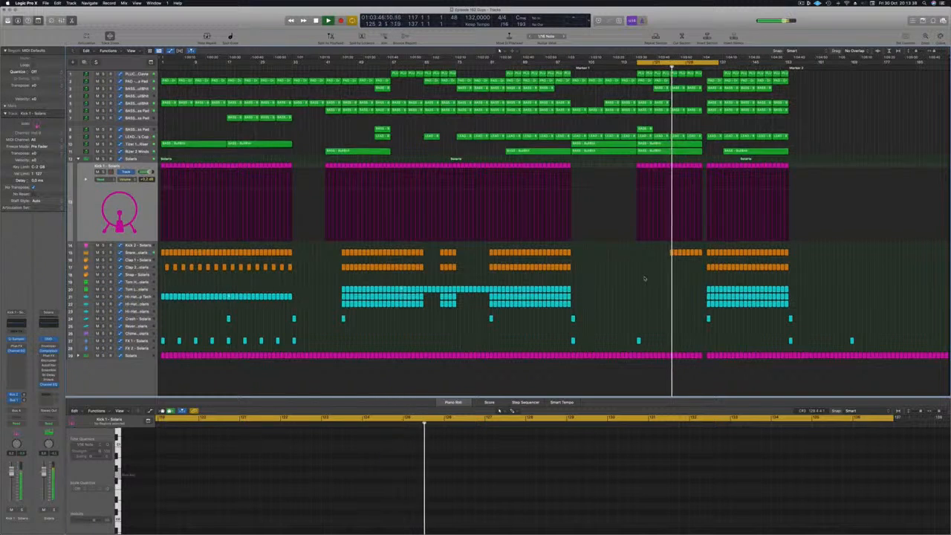
{"action": "key", "text": "Down"}
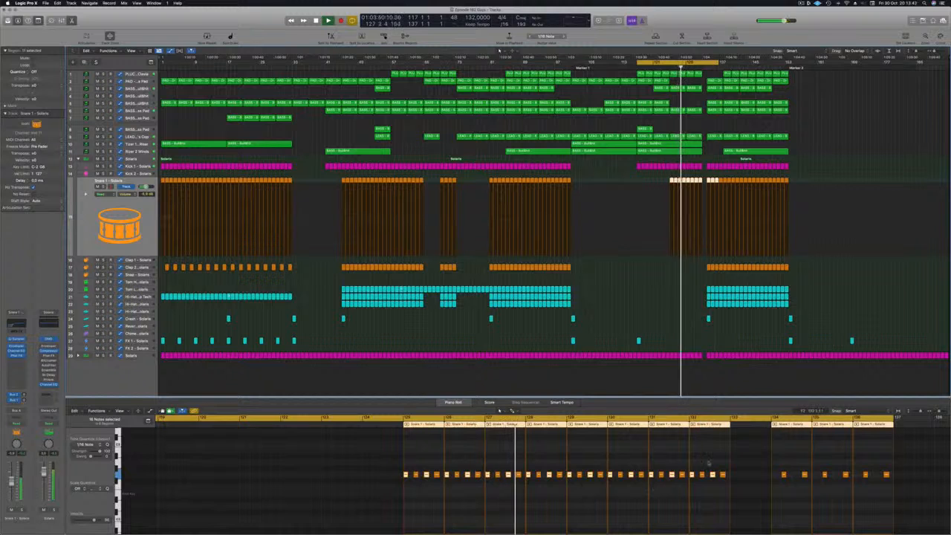
{"action": "left_click_drag", "start_coordinate": [727, 466], "coordinate": [573, 479]}
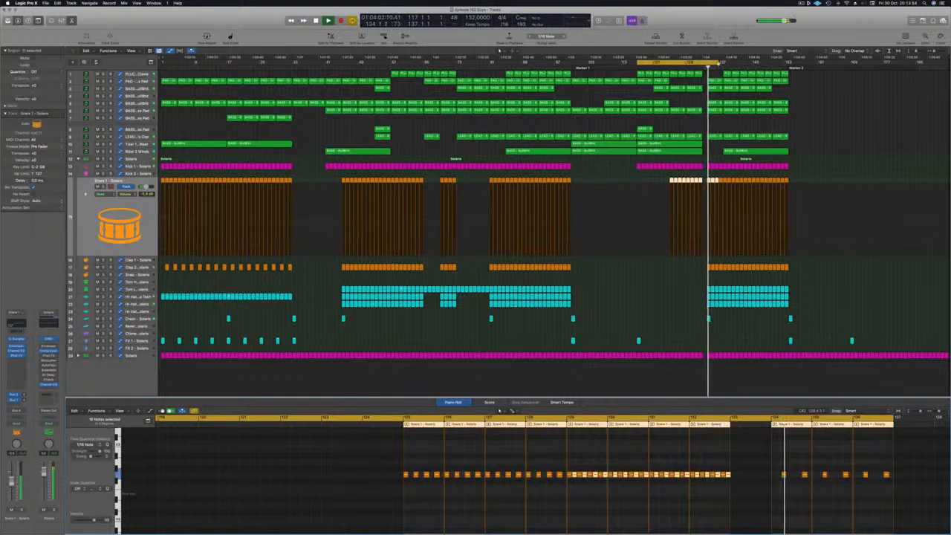
- Set the cycle range to bars 133 to 154 and try repeating that section across all tracks
{"action": "left_click_drag", "start_coordinate": [720, 62], "coordinate": [788, 63]}
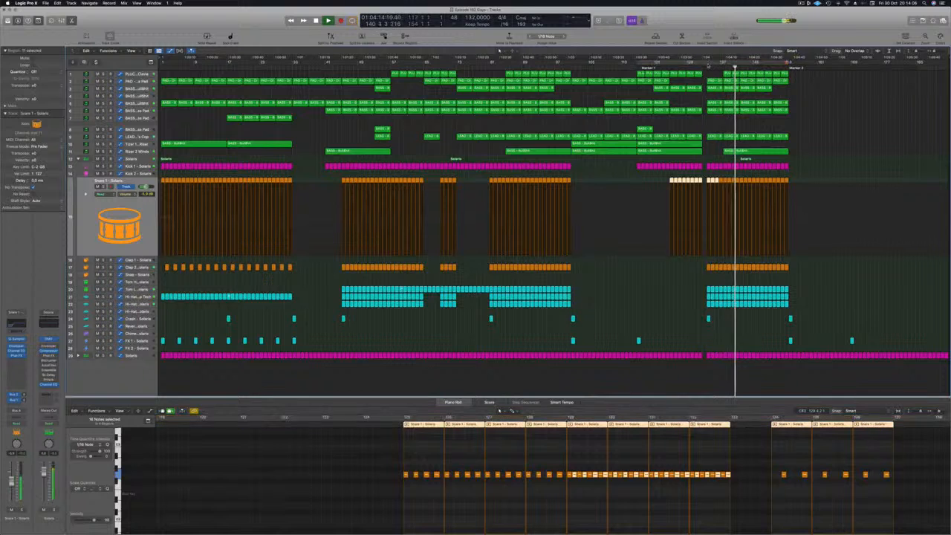
{"action": "key", "text": "space"}
{"action": "left_click_drag", "start_coordinate": [704, 65], "coordinate": [789, 69]}
{"action": "key", "text": "ctrl+super+r"}
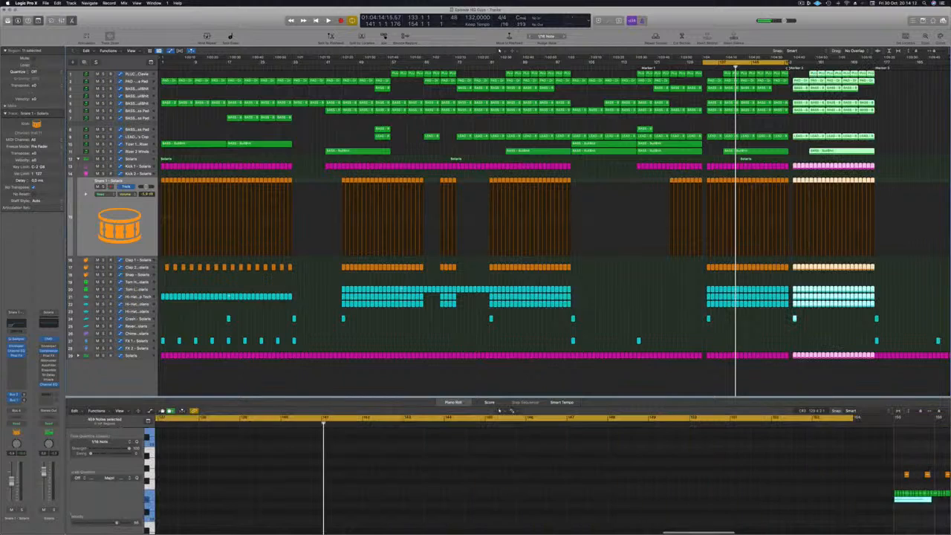
{"action": "key", "text": "super+z"}
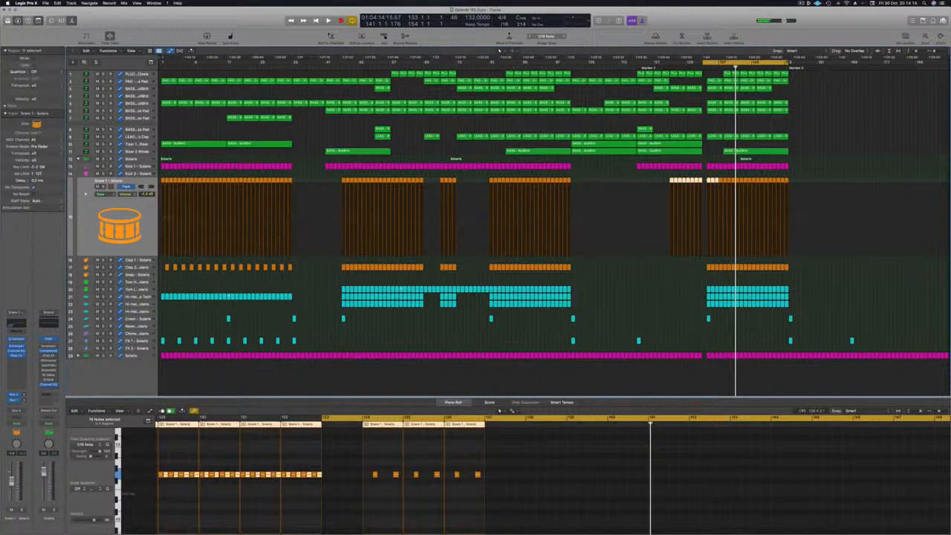
- Start the cycle range at bar 134, repeat the bar 134 to 154 section twice, and audition it
{"action": "left_click_drag", "start_coordinate": [704, 62], "coordinate": [707, 63]}
{"action": "key", "text": "ctrl+super+r"}
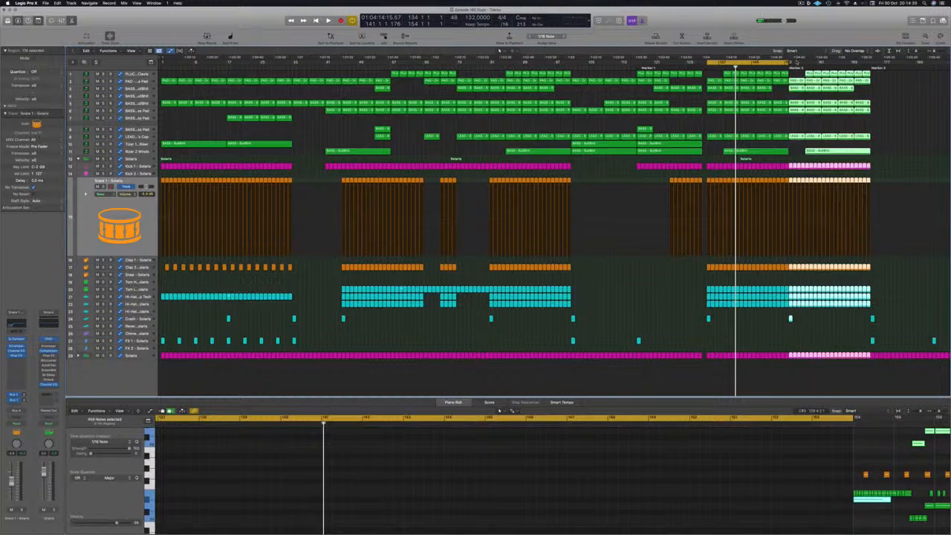
{"action": "key", "text": "ctrl+super+r"}
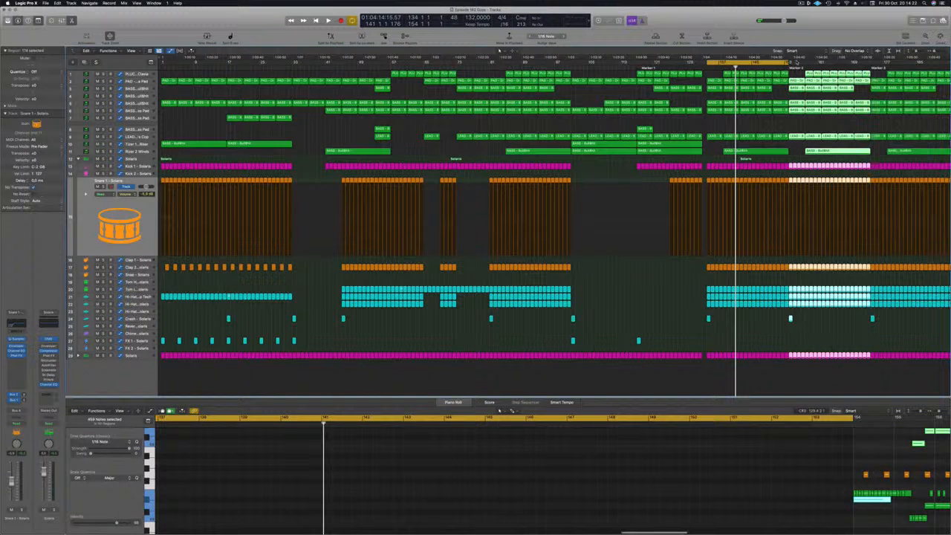
{"action": "key", "text": "super+Left"}
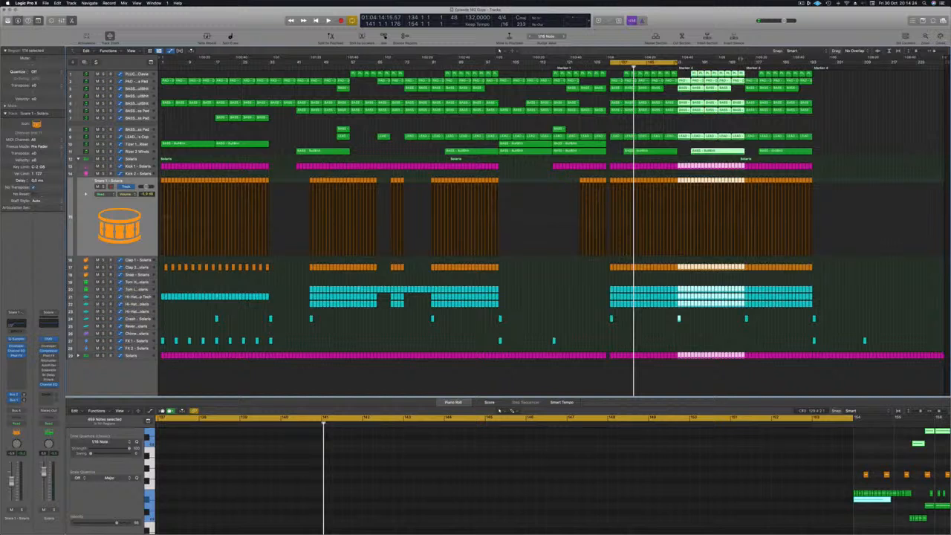
{"action": "key", "text": "space"}
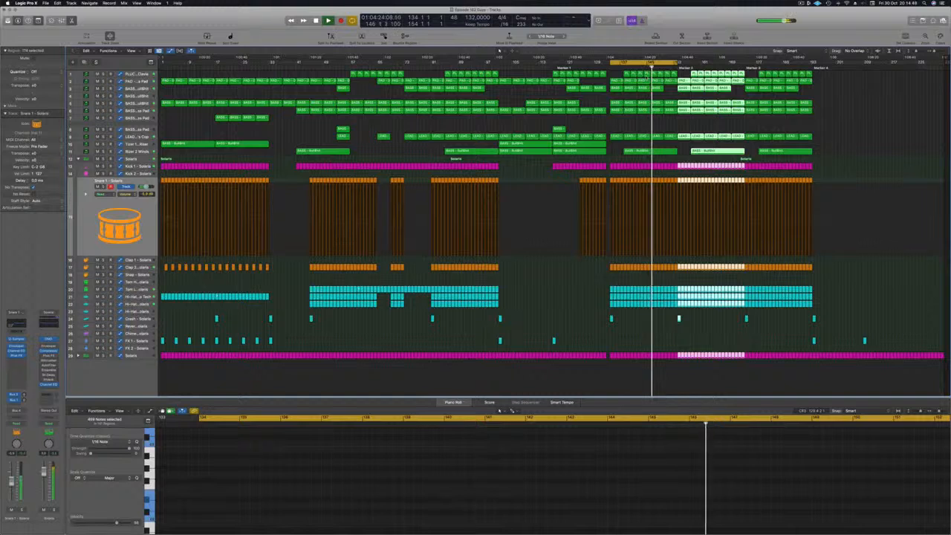
{"action": "left_click", "coordinate": [536, 279]}
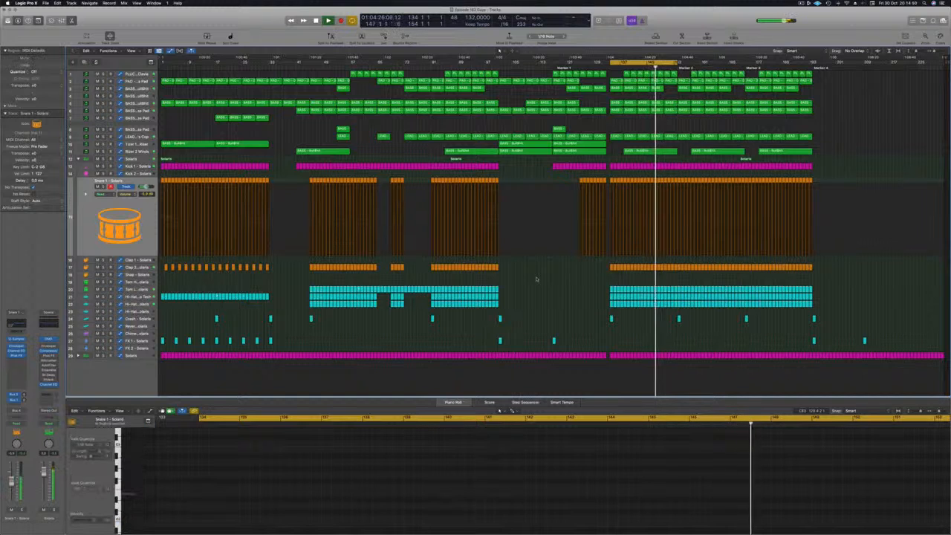